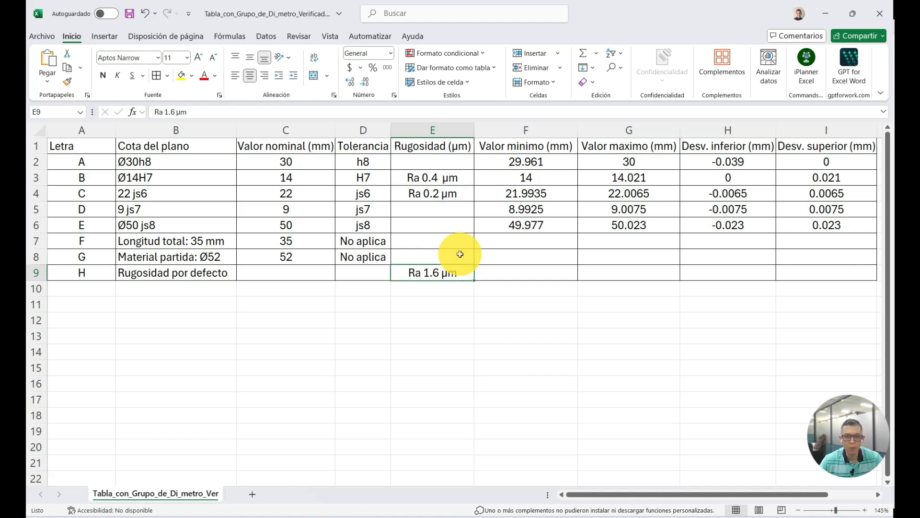
# - Review the tolerance classes of dimensions A to E and the minimum and maximum values of the Ø30h8 and Ø14H7 dimensions
pyautogui.moveTo(365, 161); pyautogui.dragTo(373, 226)
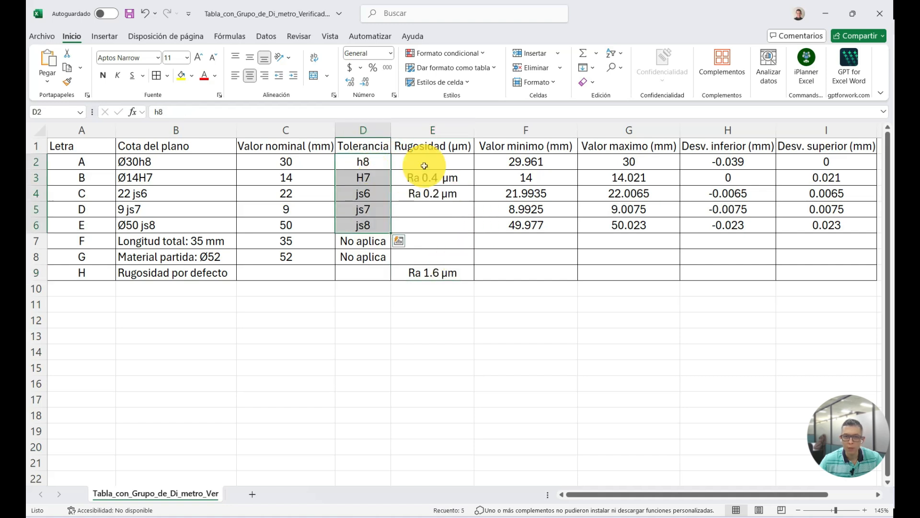
pyautogui.click(531, 163)
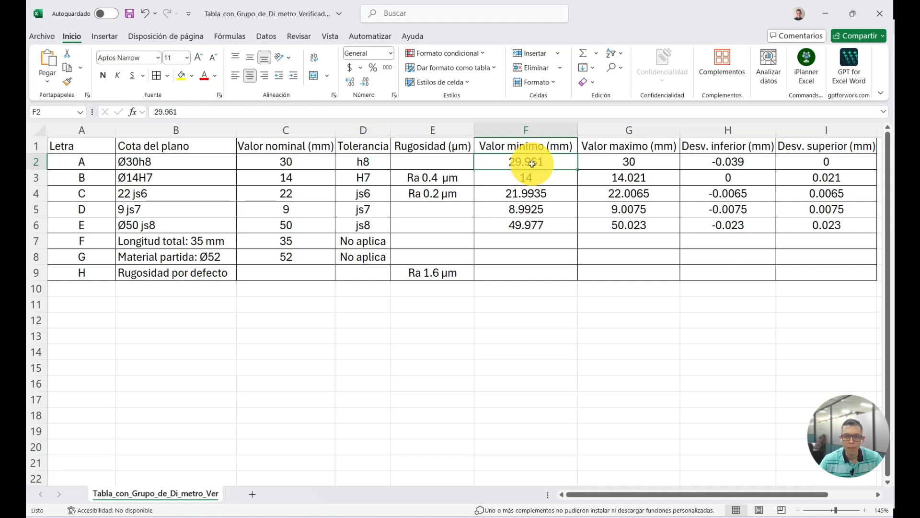
pyautogui.click(624, 162)
pyautogui.click(531, 176)
pyautogui.click(630, 175)
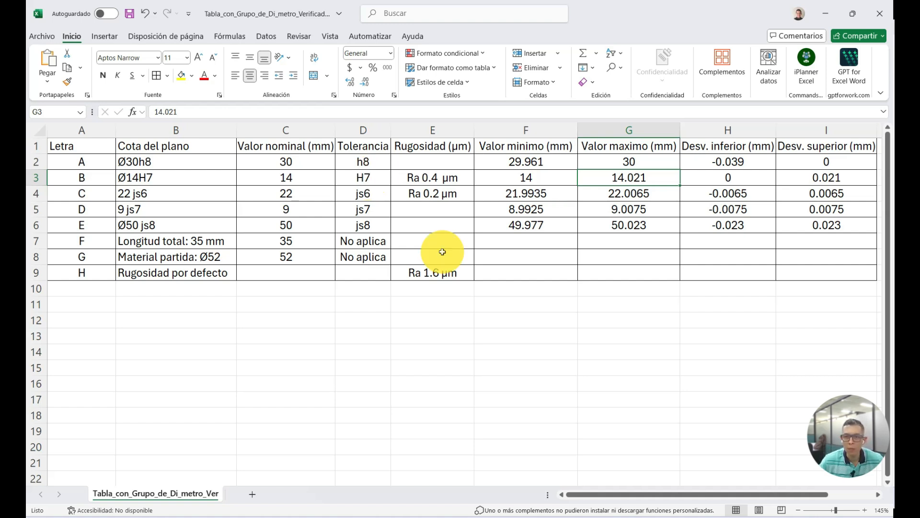
pyautogui.moveTo(761, 494); pyautogui.dragTo(772, 497)
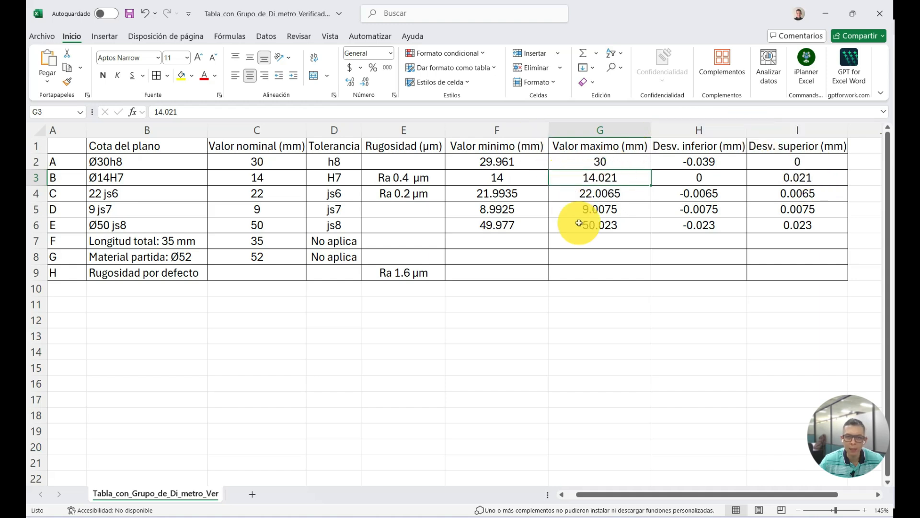
pyautogui.moveTo(772, 496); pyautogui.dragTo(715, 480)
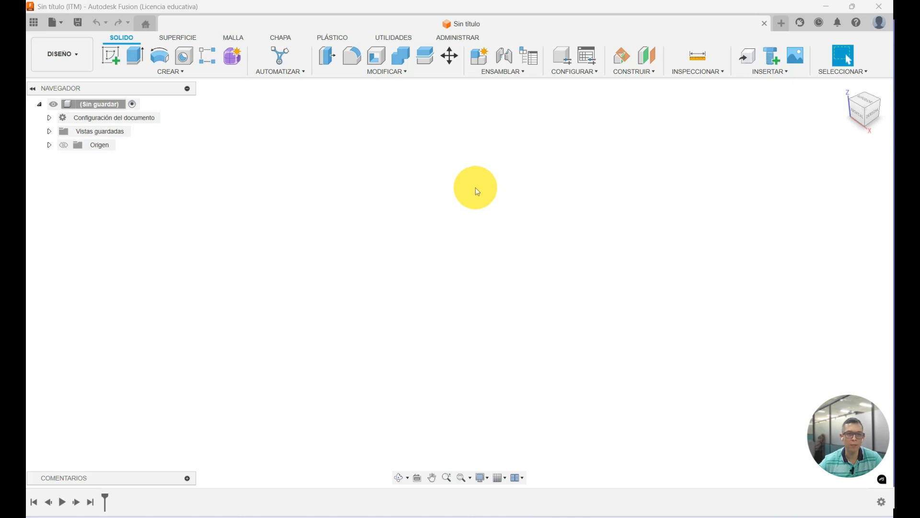
# - In Autodesk Fusion, sketch a circle about 121 mm in diameter centred on the origin of the horizontal XY plane
pyautogui.click(111, 58)
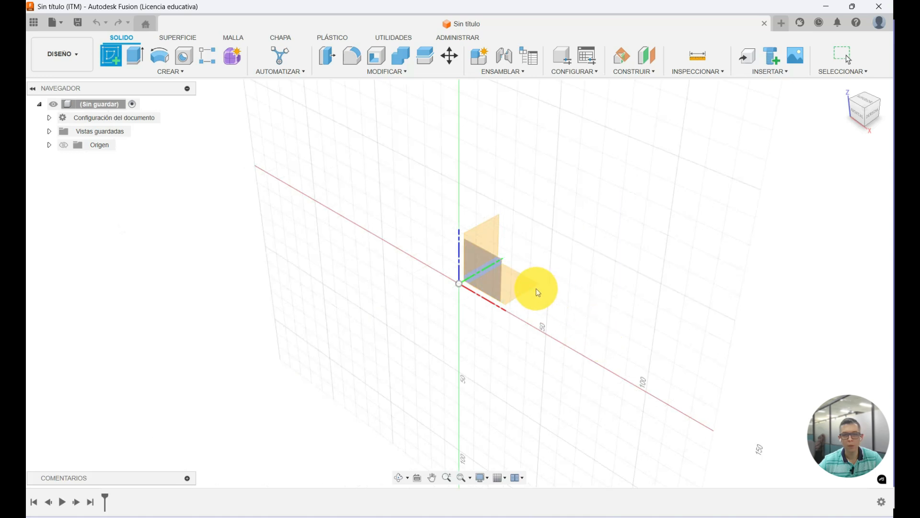
pyautogui.click(522, 289)
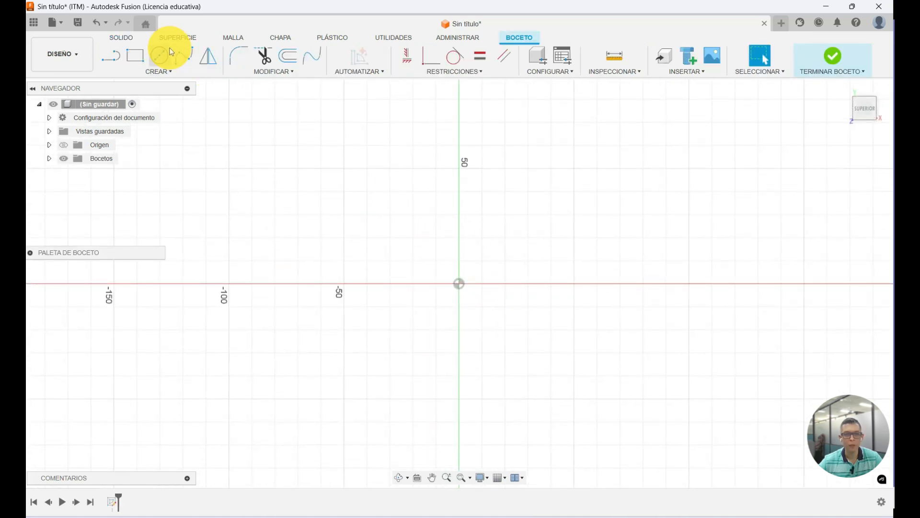
pyautogui.click(161, 57)
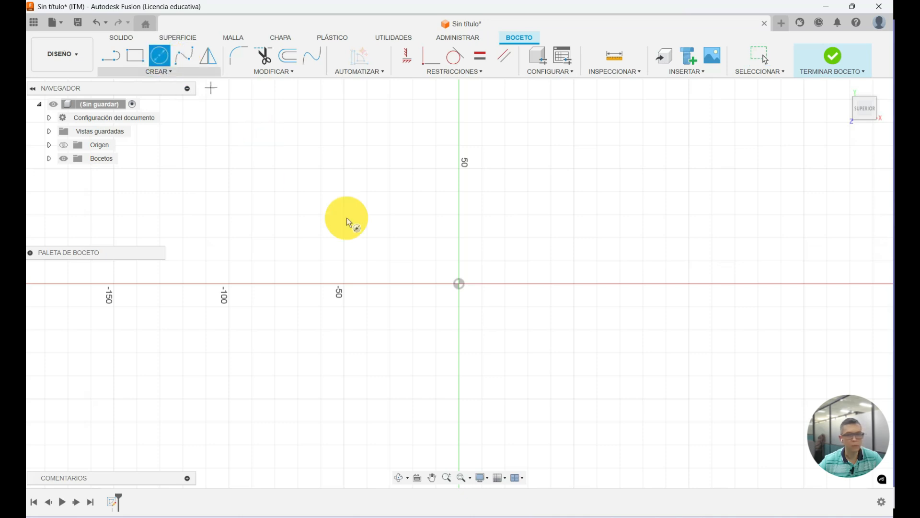
pyautogui.click(459, 287)
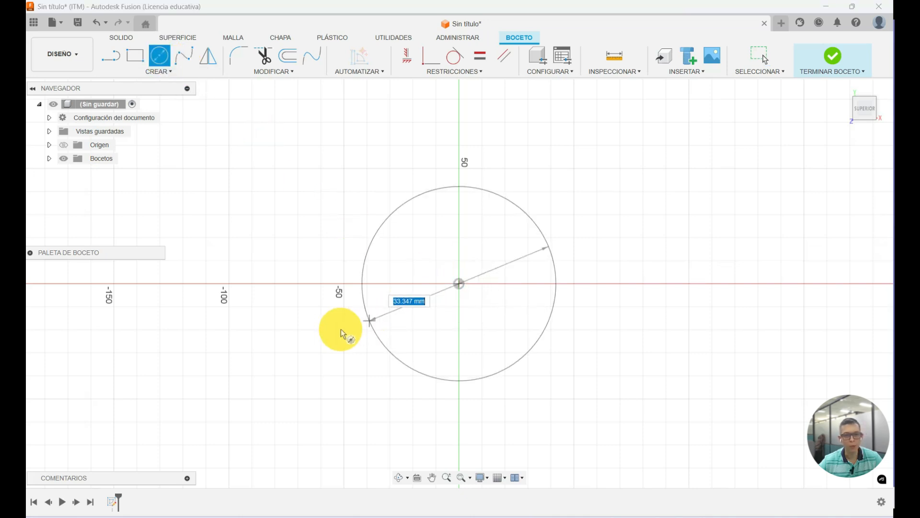
pyautogui.click(329, 333)
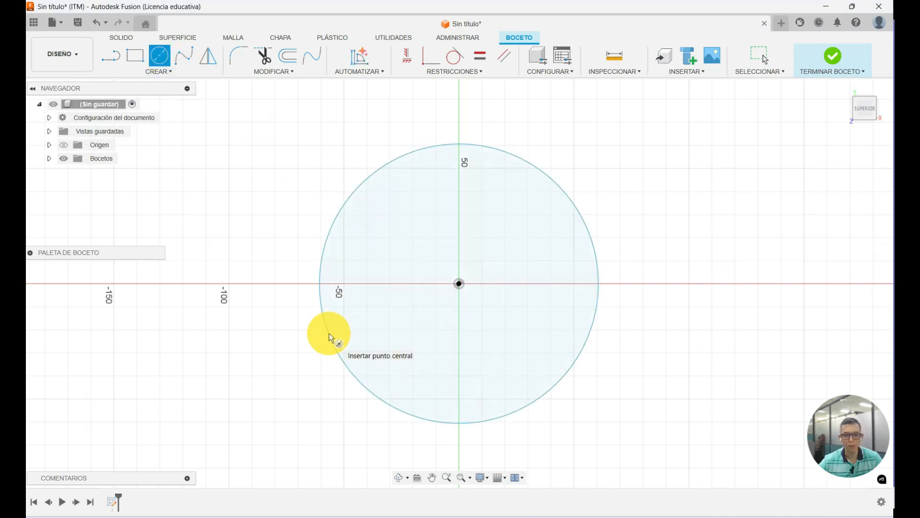
# - Dimension the circle's diameter and set it to 50 mm
pyautogui.press('d')
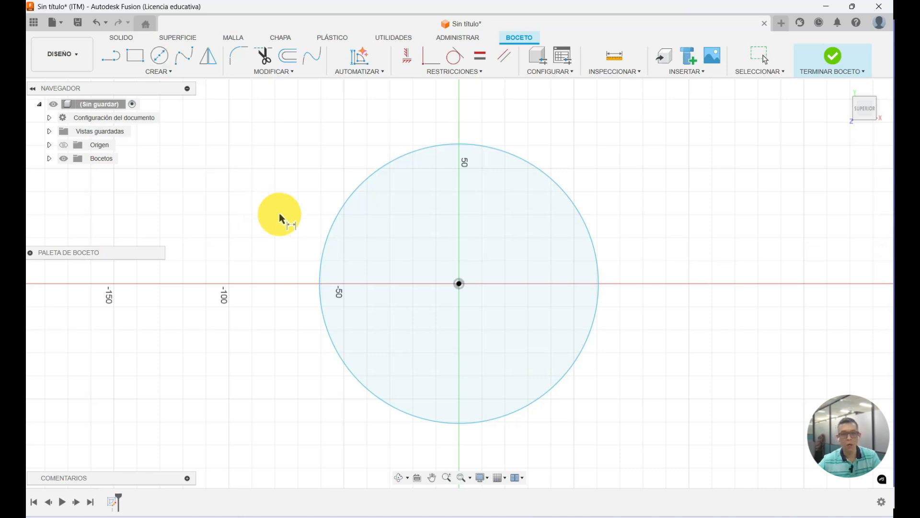
pyautogui.click(327, 235)
pyautogui.click(294, 242)
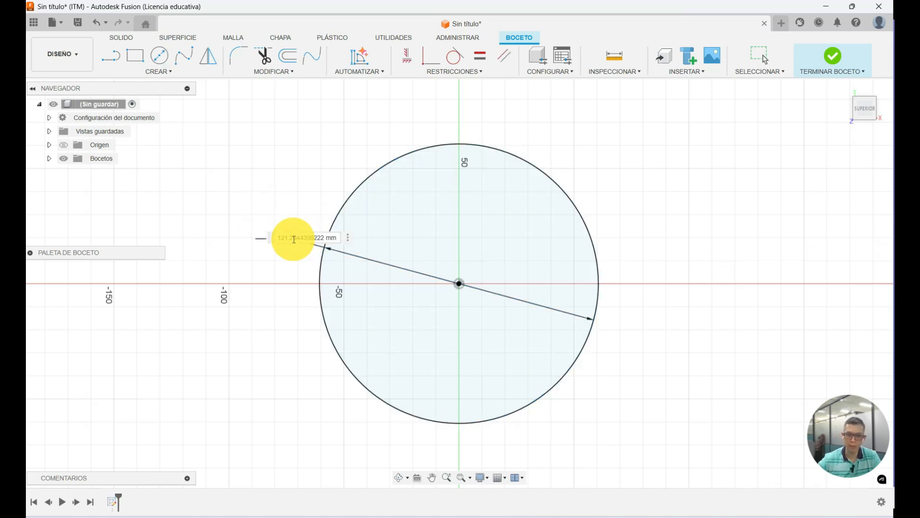
pyautogui.write('50')
pyautogui.press('Return')
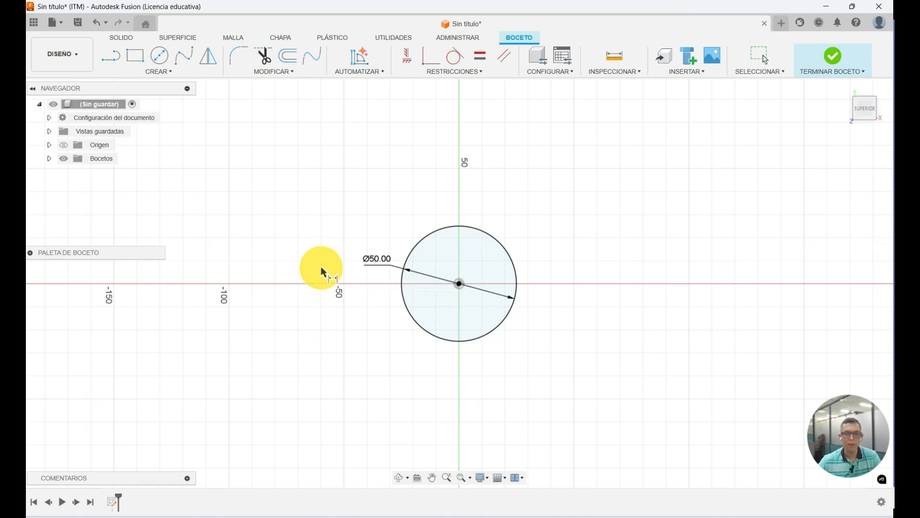
# - Finish the sketch and extrude the 50 mm circle upward by 22 mm as a new body
pyautogui.moveTo(325, 264)
pyautogui.keyDown('shift'); pyautogui.mouseDown(button='middle')
pyautogui.moveTo(346, 177)
pyautogui.moveTo(305, 190)
pyautogui.moveTo(299, 205)
pyautogui.mouseUp(button='middle'); pyautogui.keyUp('shift')
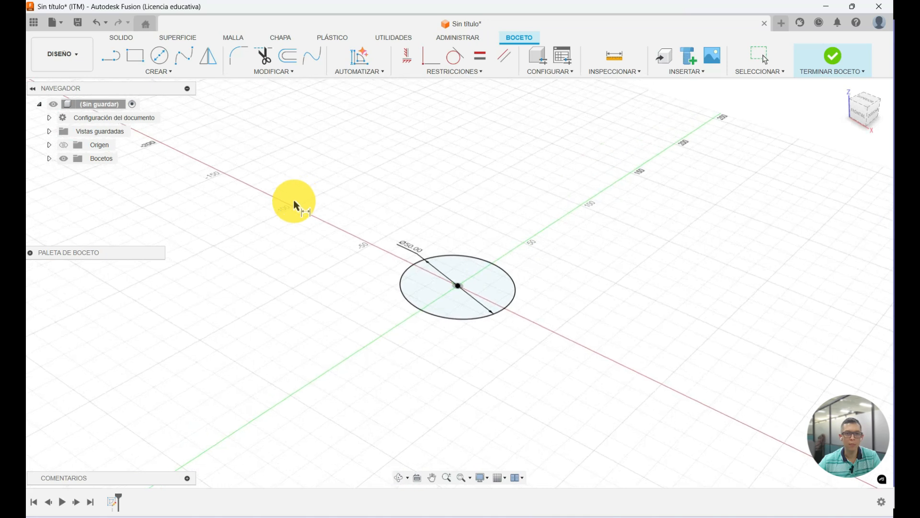
pyautogui.click(832, 57)
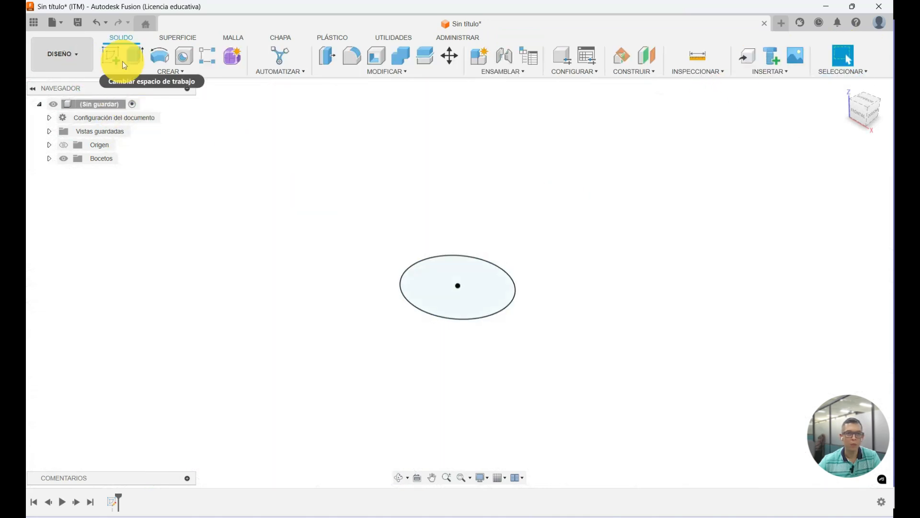
pyautogui.click(134, 63)
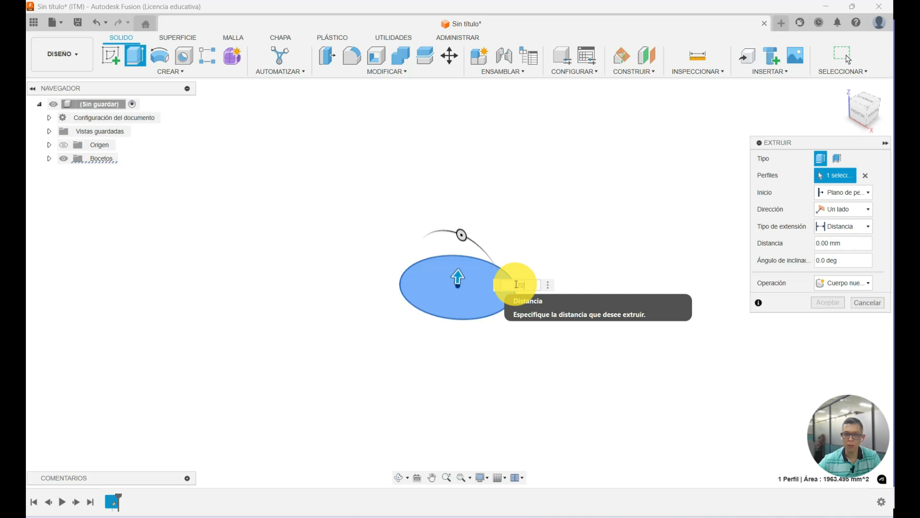
pyautogui.press('Return')
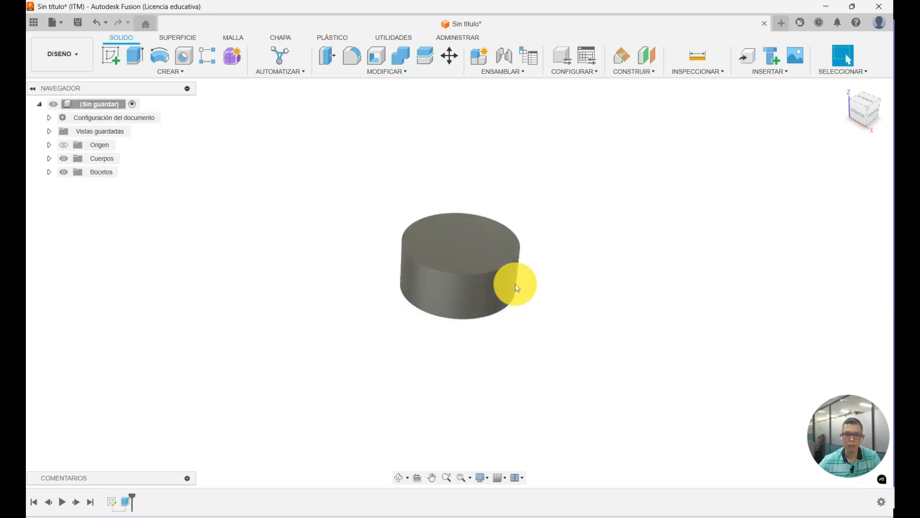
# - Start a sketch on the cylinder's top face and draw a concentric circle about 28 mm in diameter
pyautogui.keyDown('shift'); pyautogui.moveTo(489, 238); pyautogui.dragTo(419, 252, button='middle'); pyautogui.keyUp('shift')
pyautogui.scroll(2, 540, 230)
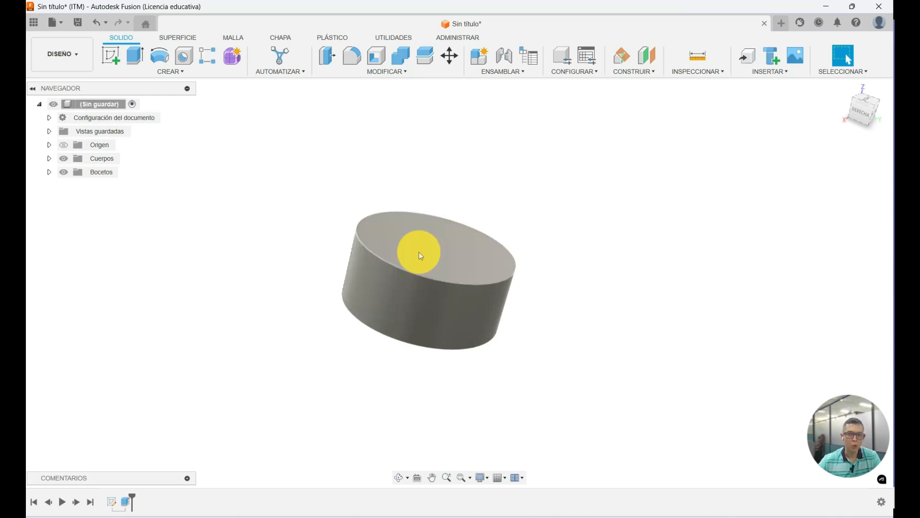
pyautogui.click(427, 246)
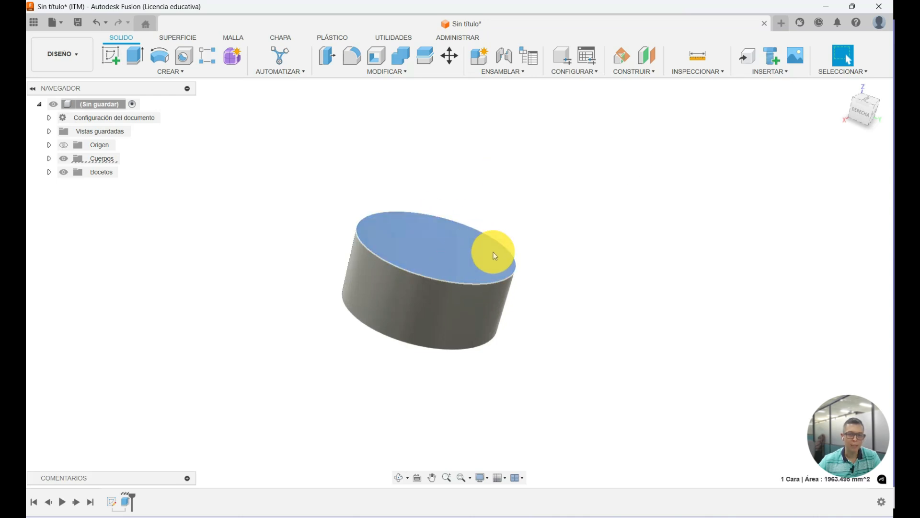
pyautogui.click(109, 58)
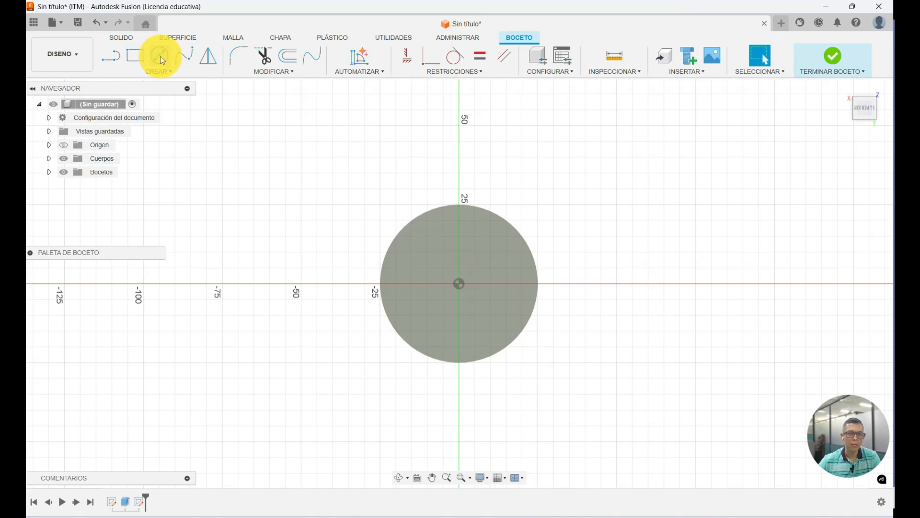
pyautogui.click(161, 57)
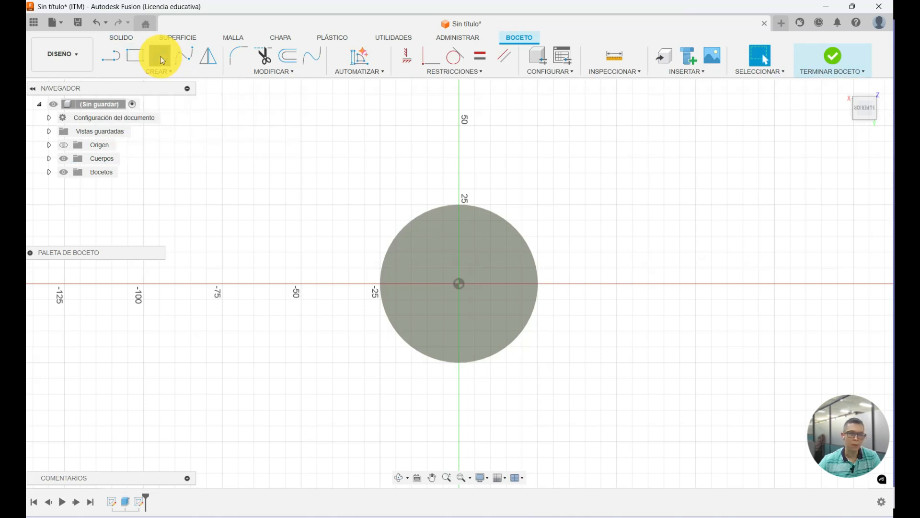
pyautogui.click(462, 284)
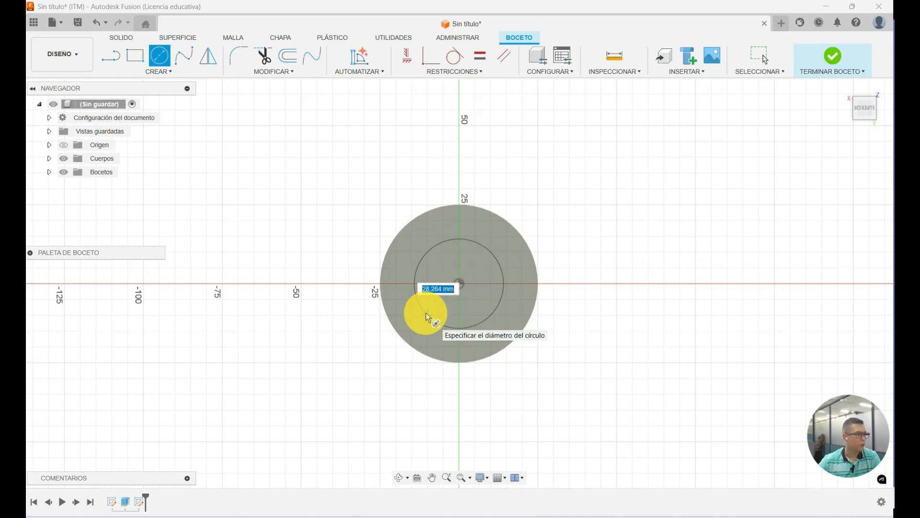
pyautogui.click(426, 312)
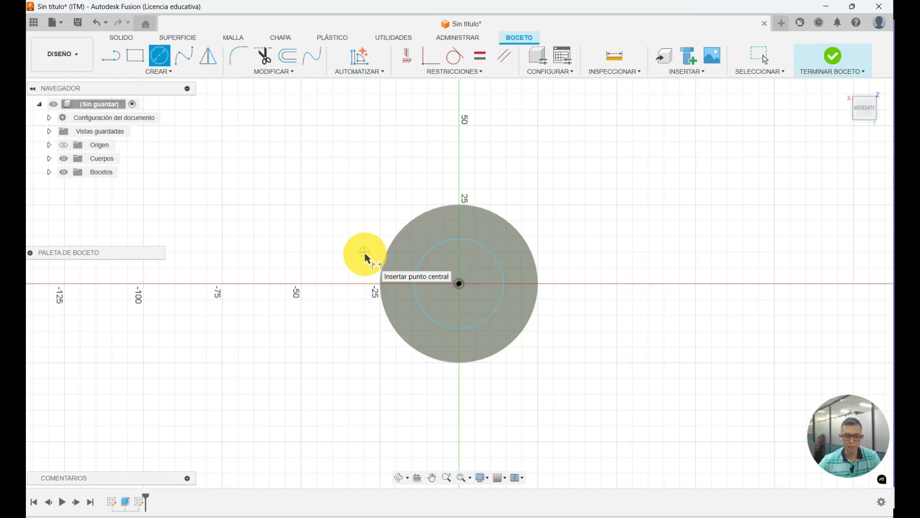
# - Dimension the inner circle on the cylinder's top face and set its diameter to 30 mm
pyautogui.press('d')
pyautogui.click(417, 266)
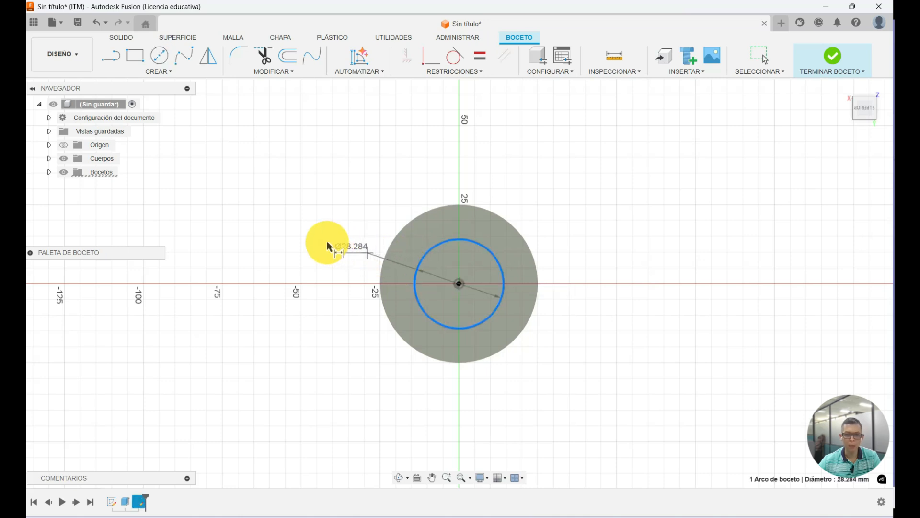
pyautogui.click(327, 241)
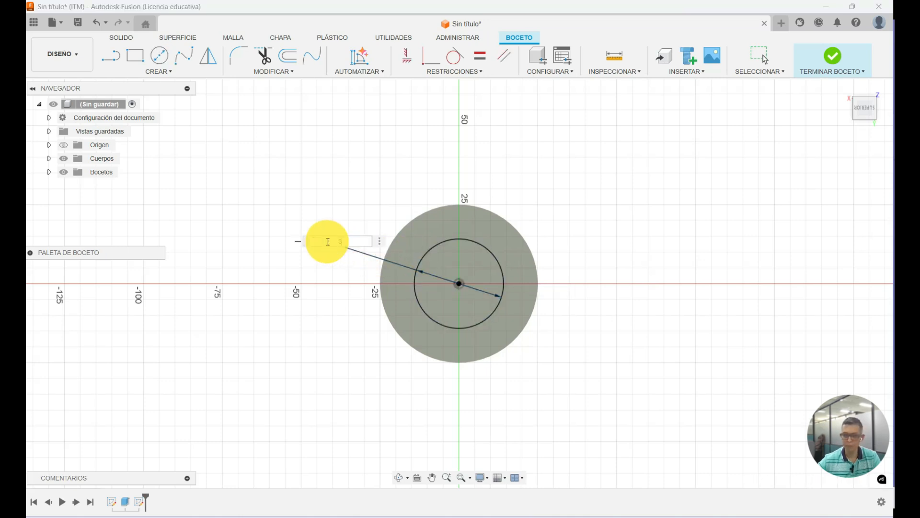
pyautogui.write('30')
pyautogui.press('Return')
# - Finish the sketch and extrude the inner circle upward from the cylinder's top face to form a smaller boss
pyautogui.moveTo(328, 239)
pyautogui.keyDown('shift'); pyautogui.mouseDown(button='middle')
pyautogui.moveTo(340, 153)
pyautogui.moveTo(333, 164)
pyautogui.mouseUp(button='middle'); pyautogui.keyUp('shift')
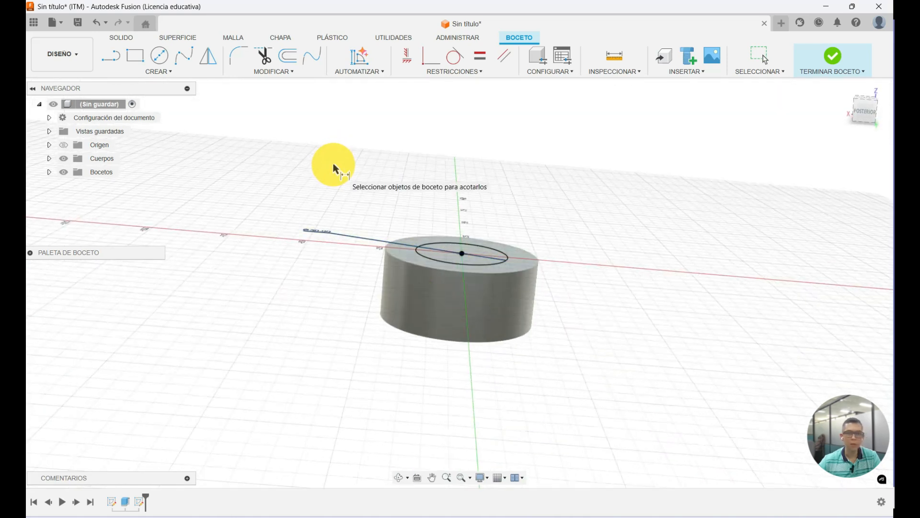
pyautogui.click(829, 68)
pyautogui.click(133, 60)
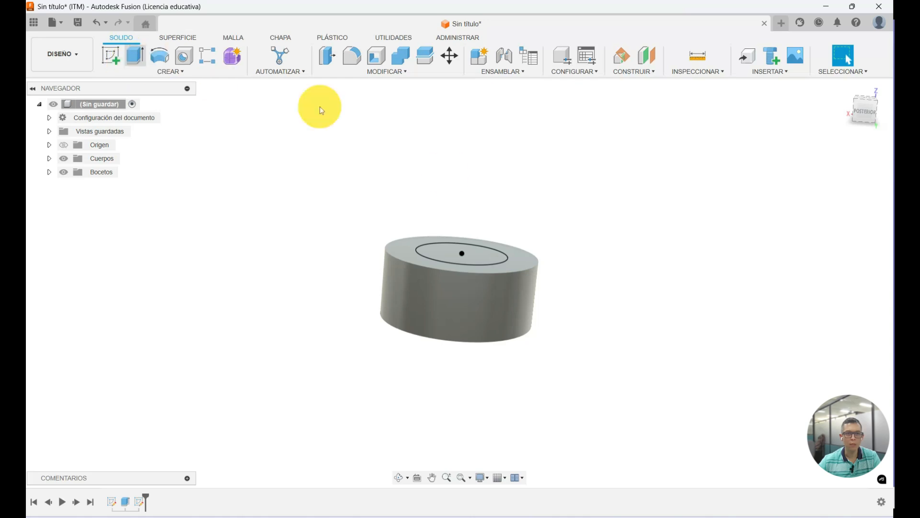
pyautogui.click(480, 260)
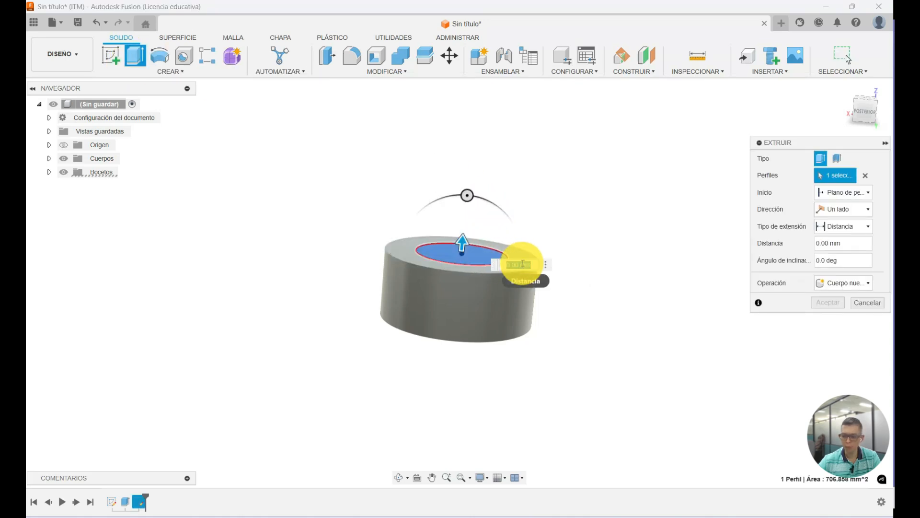
pyautogui.press('Return')
# - Start a sketch on the boss's top face and draw a 14 mm circle centred on the origin
pyautogui.keyDown('shift'); pyautogui.moveTo(565, 205); pyautogui.dragTo(879, 117, button='middle'); pyautogui.keyUp('shift')
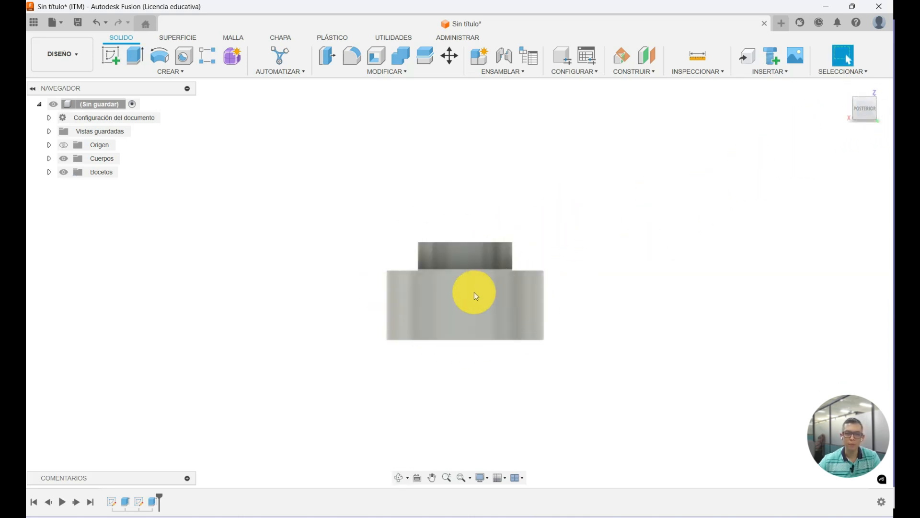
pyautogui.keyDown('shift'); pyautogui.moveTo(641, 286); pyautogui.dragTo(647, 328, button='middle'); pyautogui.keyUp('shift')
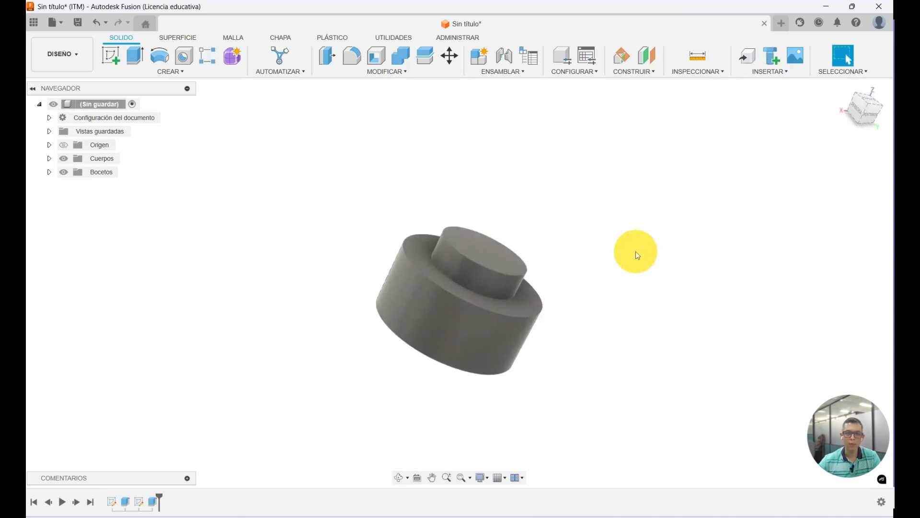
pyautogui.click(497, 254)
pyautogui.keyDown('shift'); pyautogui.moveTo(738, 228); pyautogui.dragTo(733, 246, button='middle'); pyautogui.keyUp('shift')
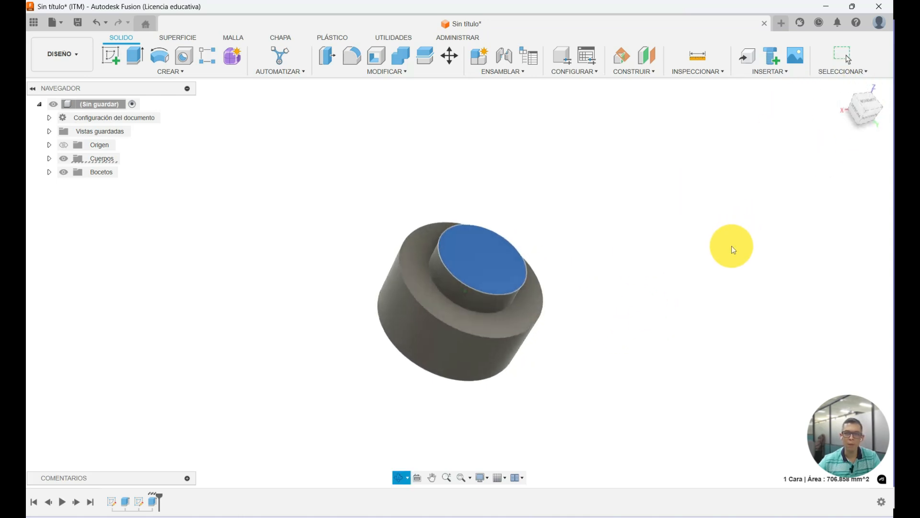
pyautogui.click(873, 108)
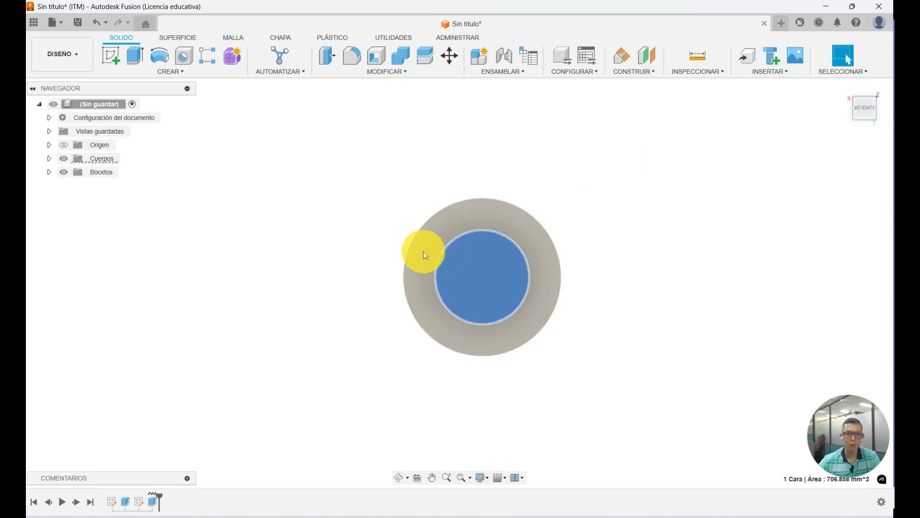
pyautogui.click(112, 54)
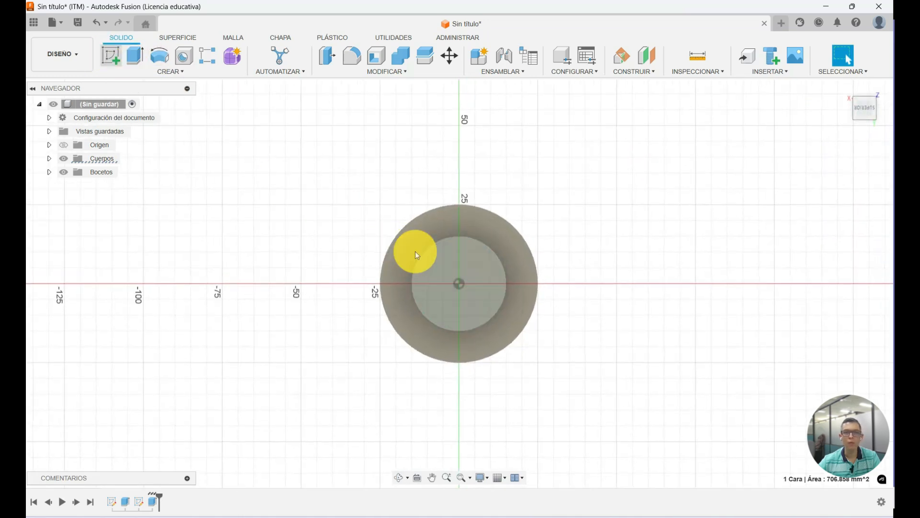
pyautogui.click(159, 55)
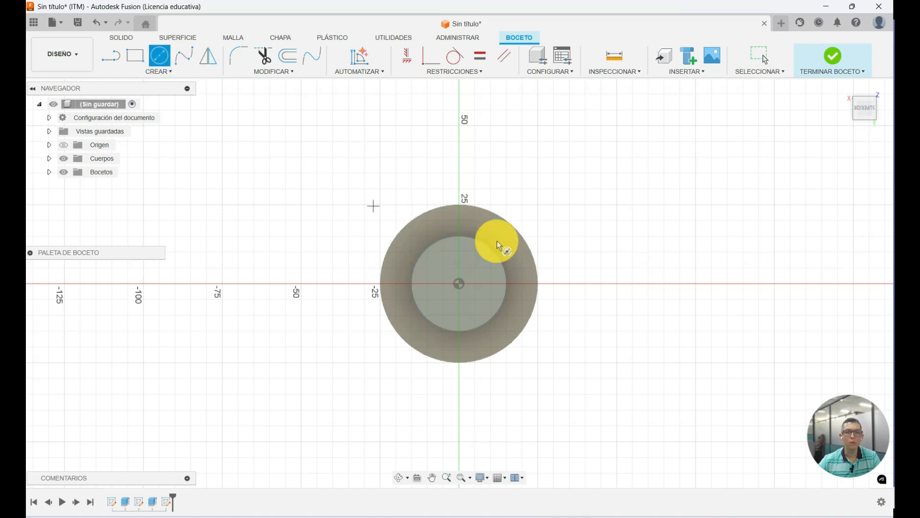
pyautogui.click(454, 290)
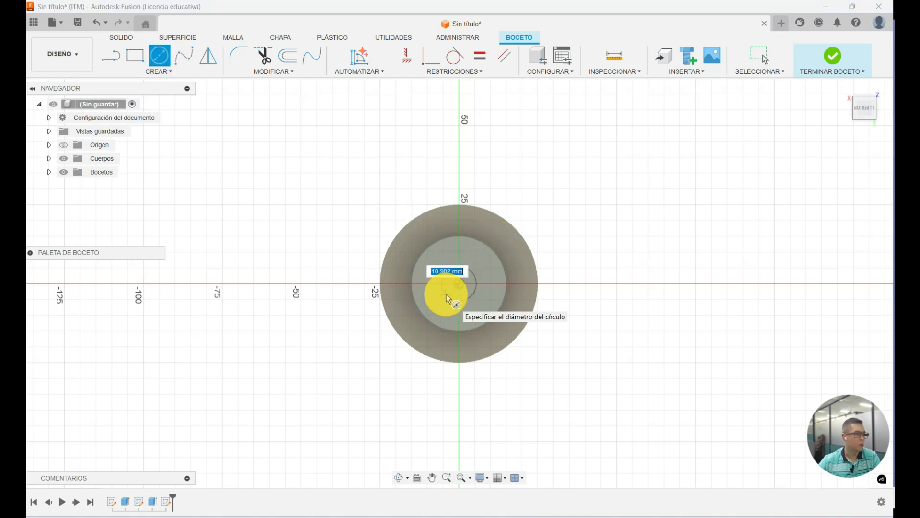
pyautogui.write('14')
pyautogui.press('Return')
pyautogui.press('Escape')
# - Finish the sketch and extrude the 14 mm circle downward through both cylinders as a cut, about 47 mm deep
pyautogui.keyDown('shift'); pyautogui.moveTo(654, 229); pyautogui.dragTo(668, 173, button='middle'); pyautogui.keyUp('shift')
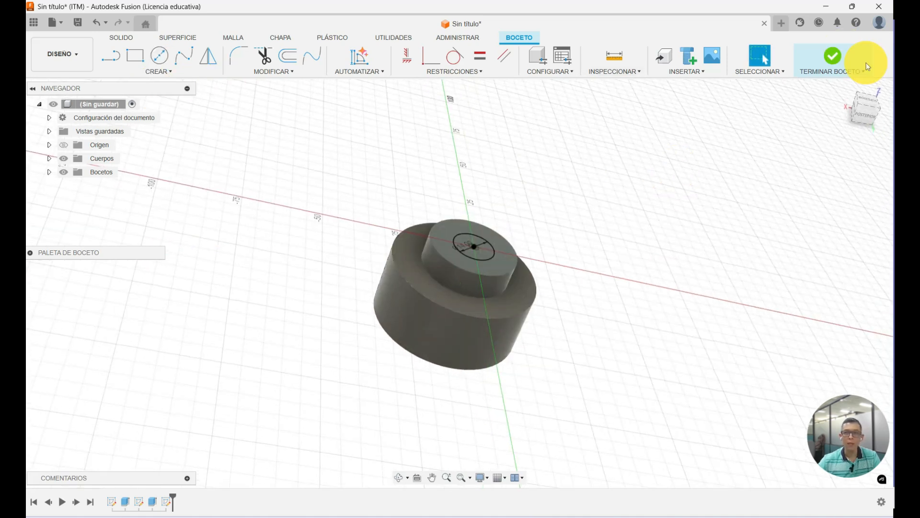
pyautogui.click(832, 61)
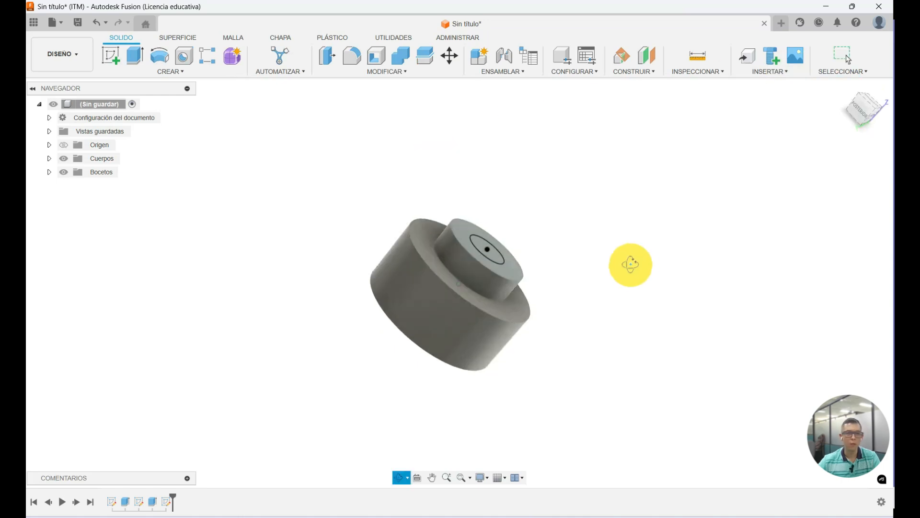
pyautogui.click(135, 58)
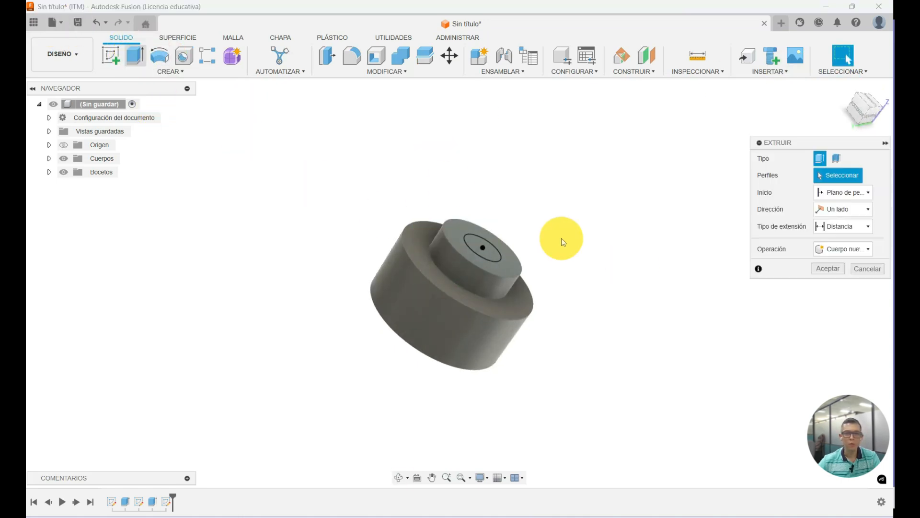
pyautogui.click(499, 252)
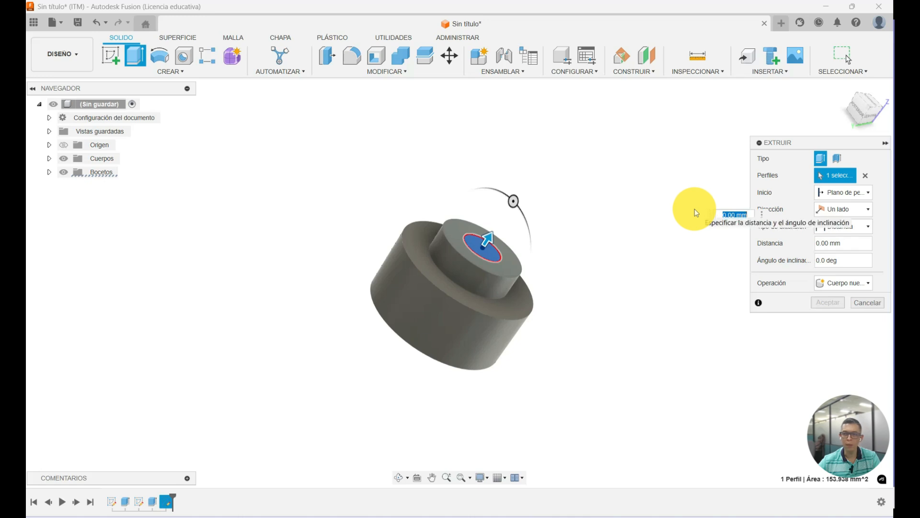
pyautogui.click(866, 228)
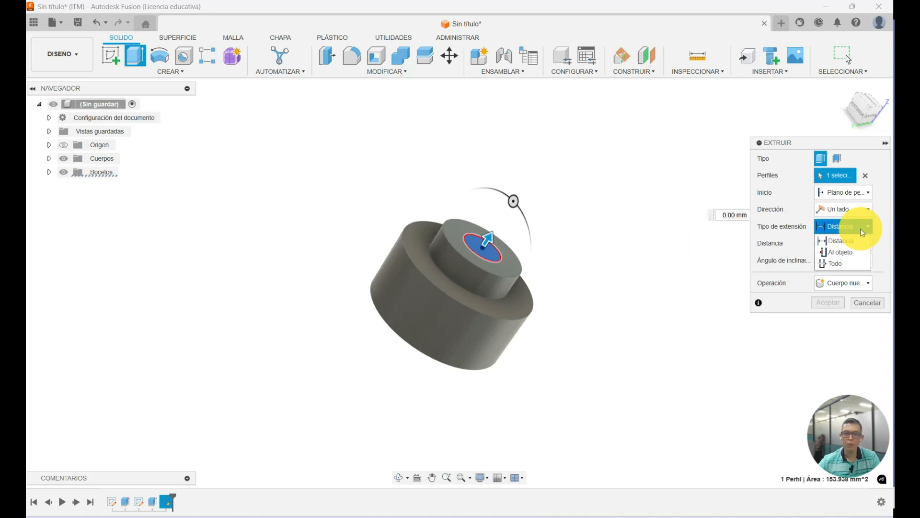
pyautogui.click(845, 265)
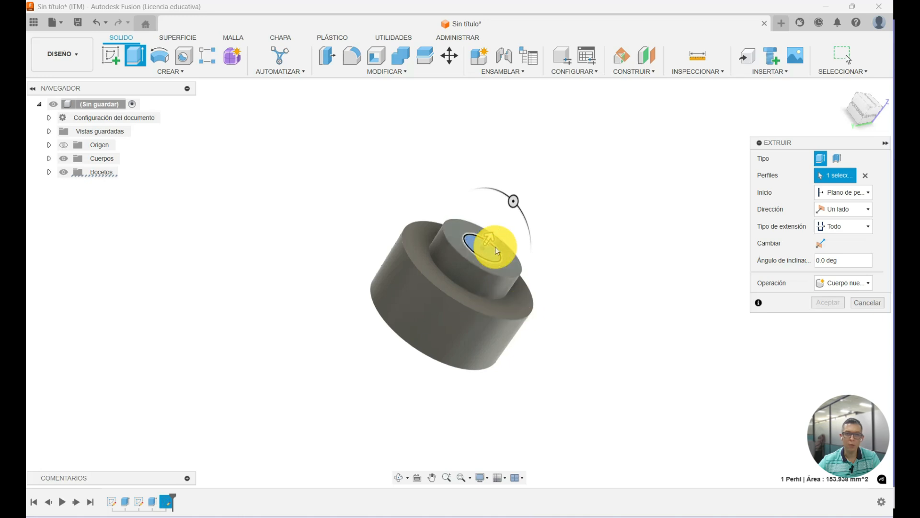
pyautogui.moveTo(489, 238); pyautogui.dragTo(410, 361)
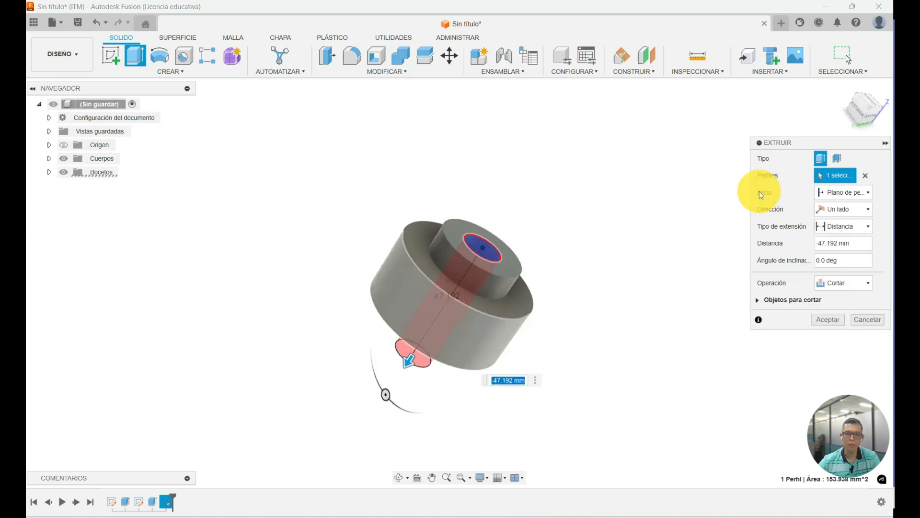
# - Set the cut's extent type to All (Todo) and complete the hole through the whole part
pyautogui.click(863, 226)
pyautogui.click(840, 263)
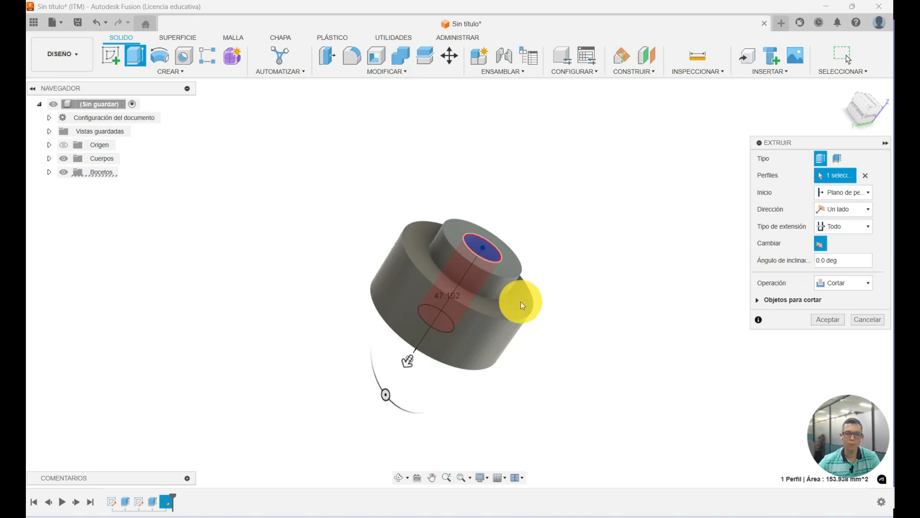
pyautogui.keyDown('shift'); pyautogui.moveTo(596, 232); pyautogui.dragTo(658, 232, button='middle'); pyautogui.keyUp('shift')
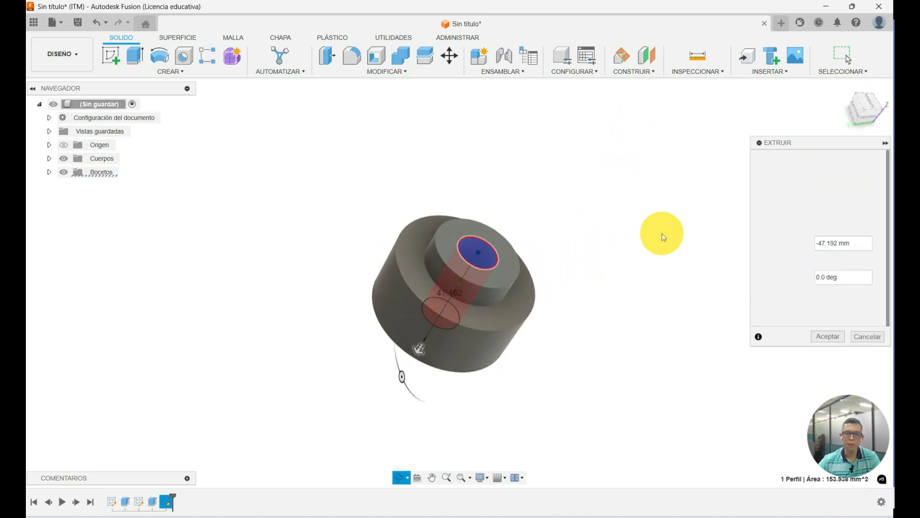
pyautogui.click(822, 335)
pyautogui.moveTo(481, 308)
pyautogui.keyDown('shift'); pyautogui.mouseDown(button='middle')
pyautogui.moveTo(481, 220)
pyautogui.moveTo(551, 212)
pyautogui.moveTo(471, 307)
pyautogui.mouseUp(button='middle'); pyautogui.keyUp('shift')
pyautogui.moveTo(424, 379); pyautogui.dragTo(715, 281)
pyautogui.press('Escape')
# - Fillet the boss's top outer edge with a 1 mm radius
pyautogui.scroll(1, 489, 128)
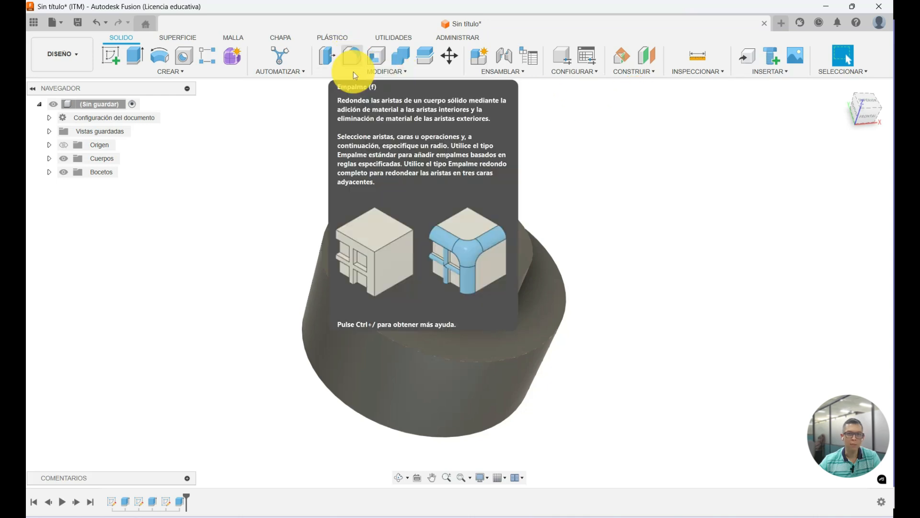
pyautogui.click(352, 72)
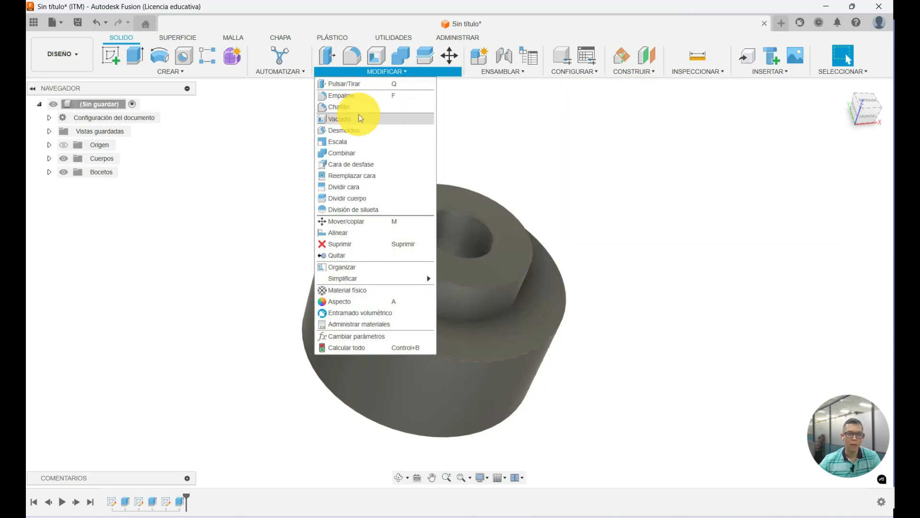
pyautogui.click(343, 98)
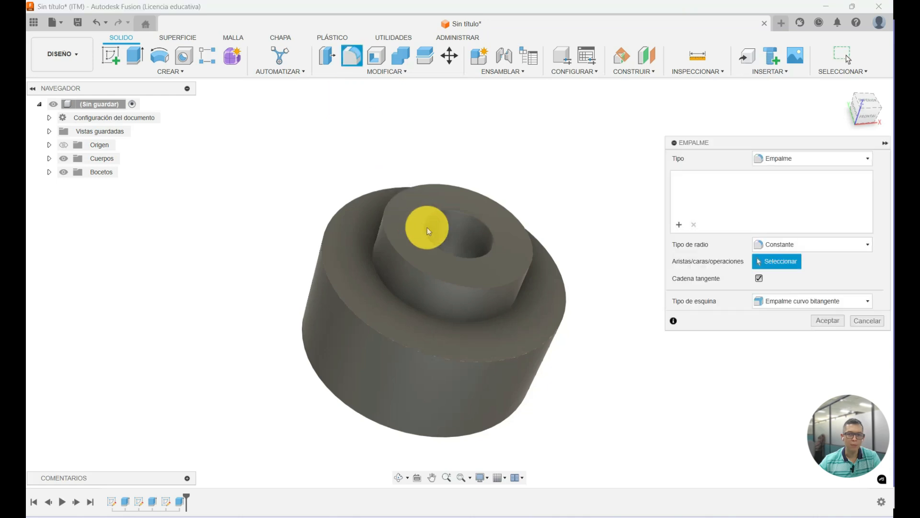
pyautogui.scroll(2, 446, 244)
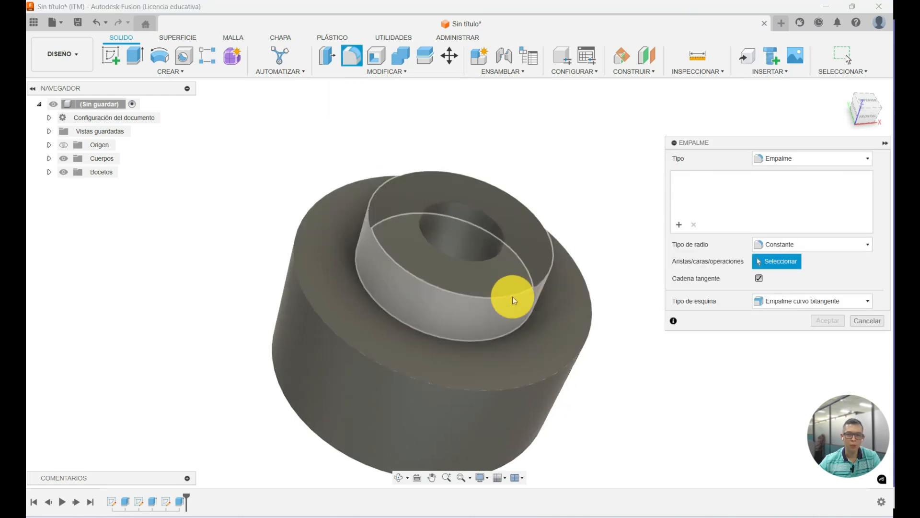
pyautogui.click(512, 296)
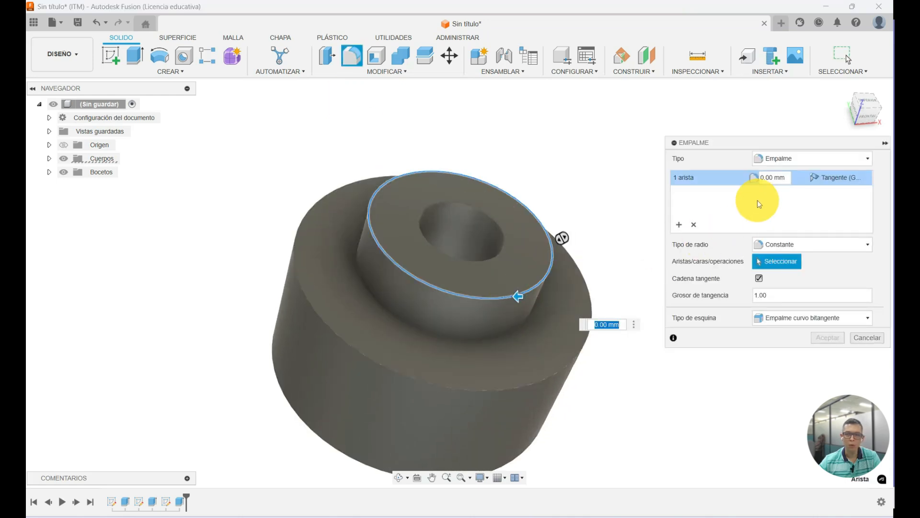
pyautogui.click(772, 177)
pyautogui.write('1')
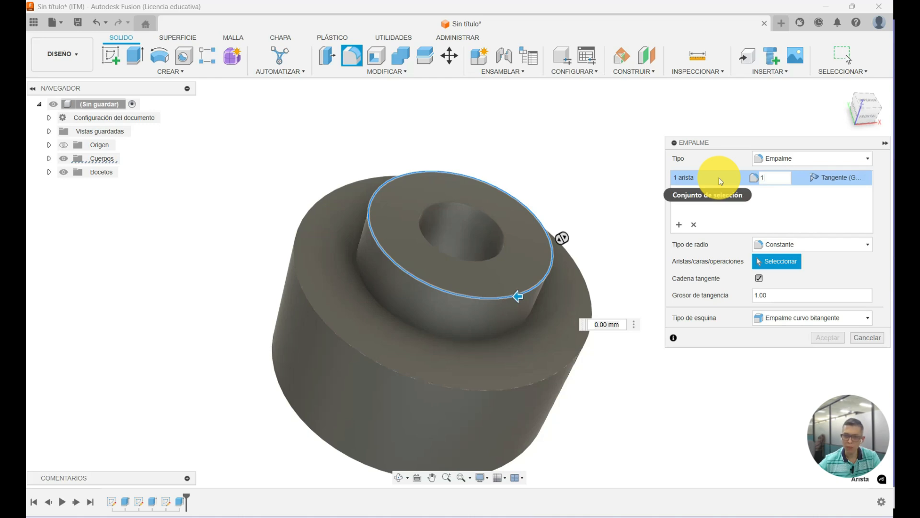
pyautogui.press('Return')
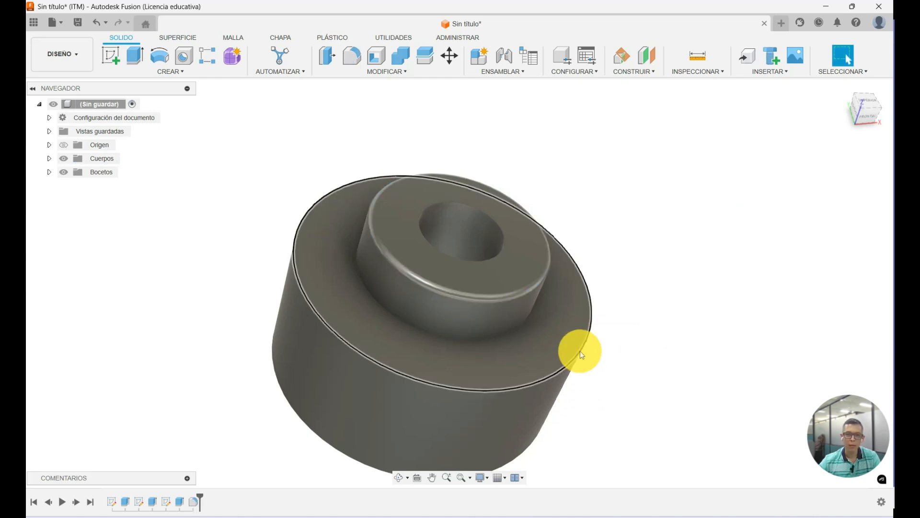
# - Start a fillet on the base cylinder's top outer edge and set its tangency weight to 2
pyautogui.click(578, 347)
pyautogui.click(352, 56)
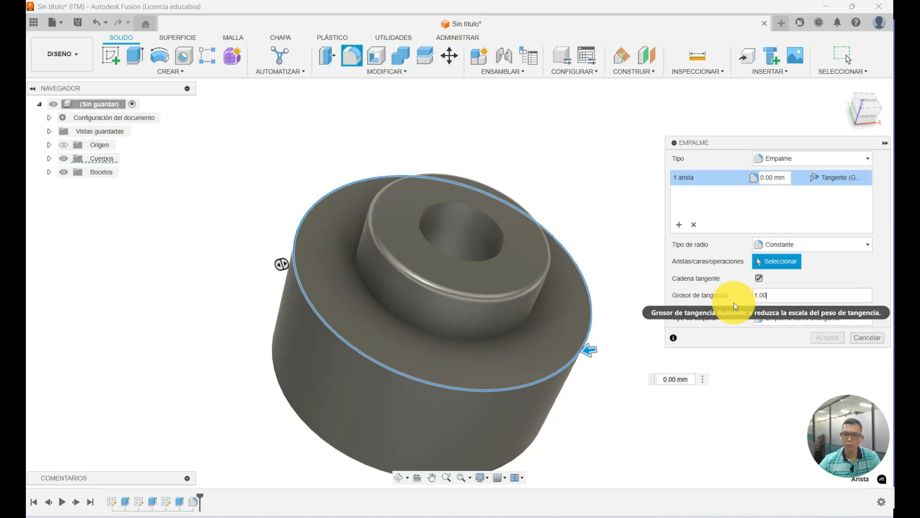
pyautogui.doubleClick(753, 296)
pyautogui.write('2')
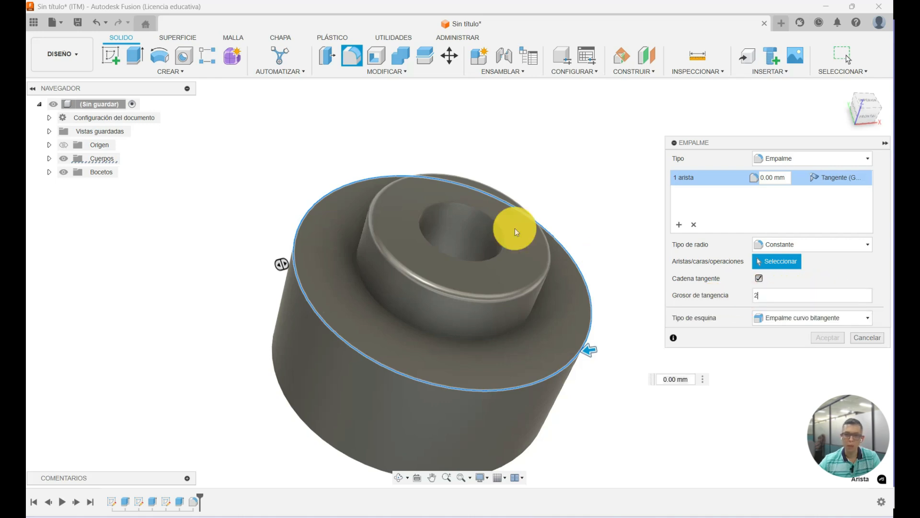
# - Add the base cylinder's bottom outer edge to the fillet and apply a 2 mm radius to both edges
pyautogui.keyDown('shift'); pyautogui.moveTo(226, 208); pyautogui.dragTo(276, 415, button='middle'); pyautogui.keyUp('shift')
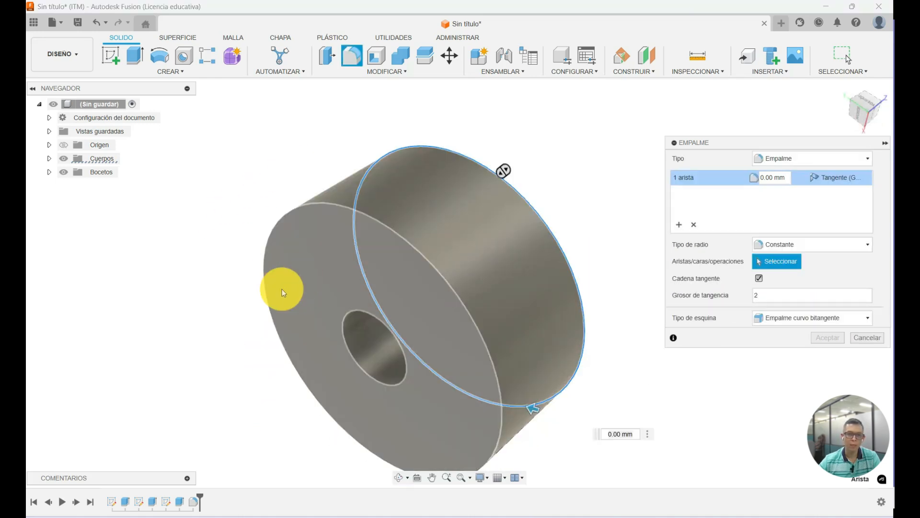
pyautogui.keyDown('shift'); pyautogui.moveTo(254, 302); pyautogui.dragTo(224, 329, button='middle'); pyautogui.keyUp('shift')
pyautogui.scroll(2, 223, 326)
pyautogui.scroll(-5, 223, 326)
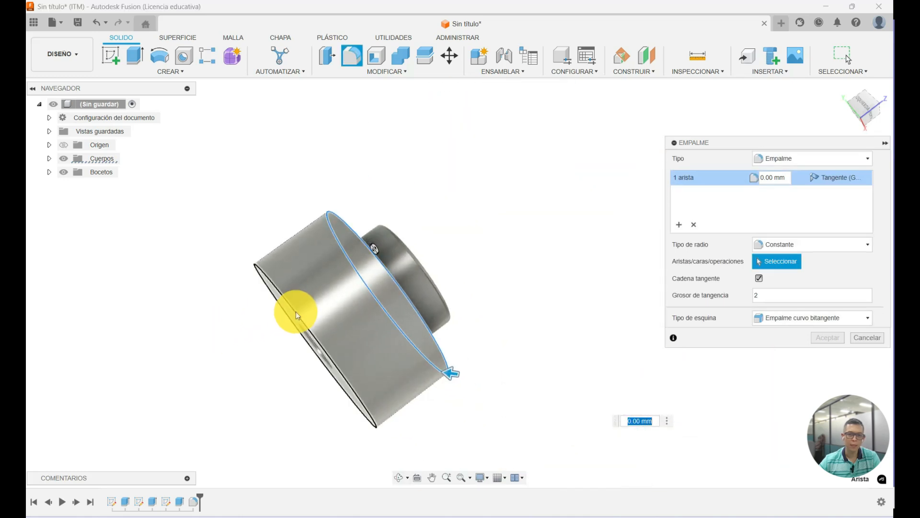
pyautogui.click(294, 315)
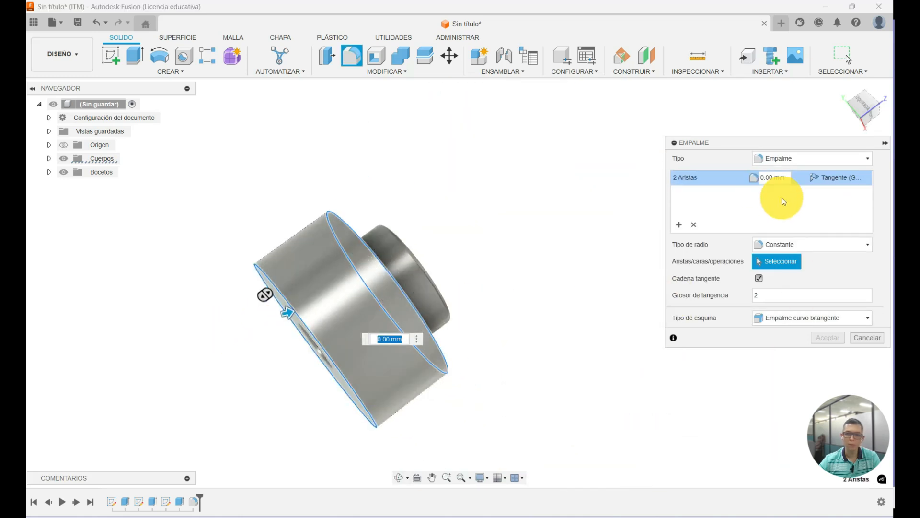
pyautogui.keyDown('shift'); pyautogui.moveTo(492, 271); pyautogui.dragTo(405, 312, button='middle'); pyautogui.keyUp('shift')
pyautogui.write('2')
pyautogui.press('Return')
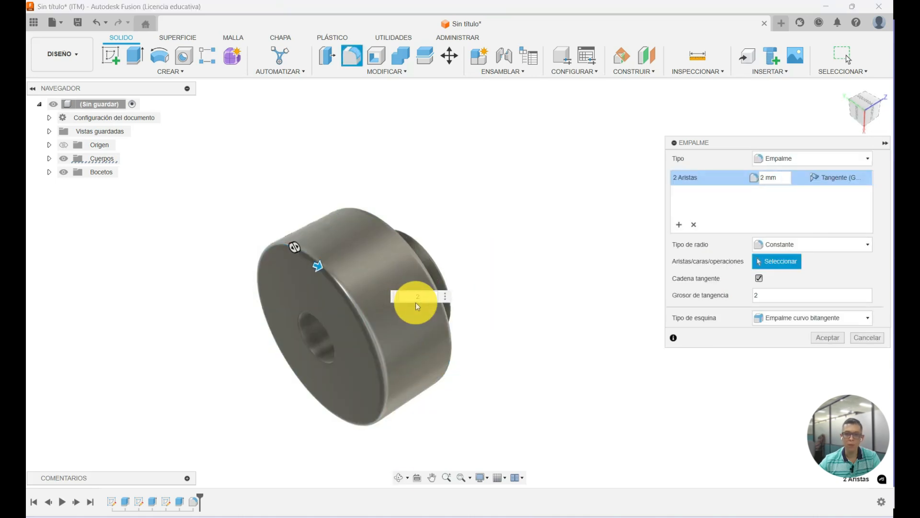
pyautogui.press('Return')
pyautogui.keyDown('shift'); pyautogui.moveTo(343, 292); pyautogui.dragTo(178, 355, button='middle'); pyautogui.keyUp('shift')
pyautogui.scroll(3, 182, 355)
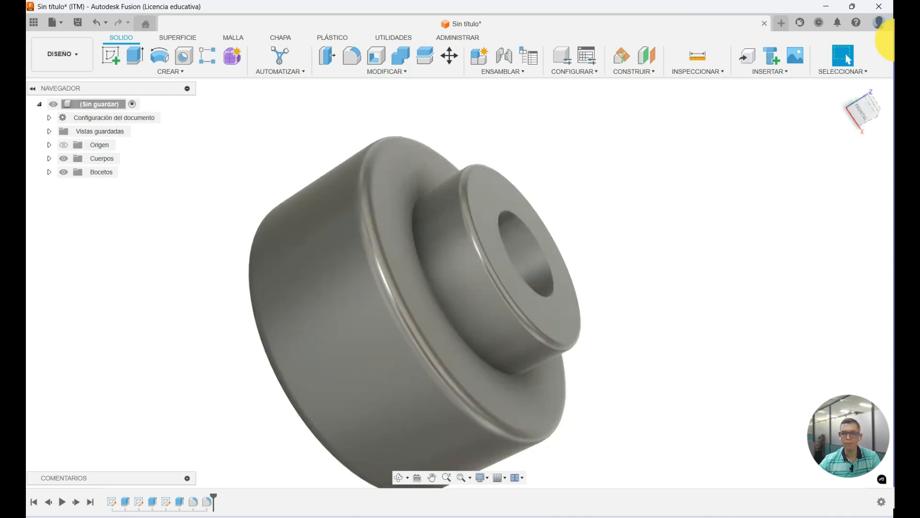
# - Create a new design and start a sketch on the front plane
pyautogui.hotkey('ctrl', 'n')
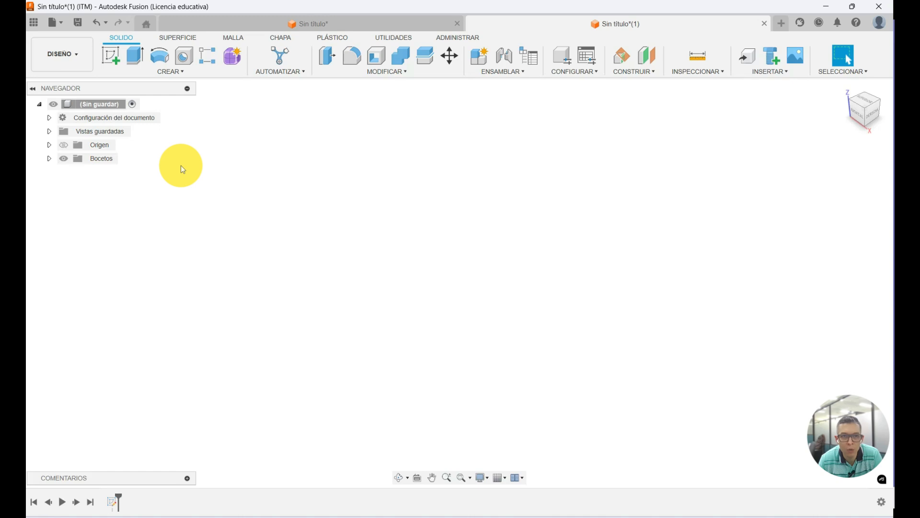
pyautogui.click(111, 55)
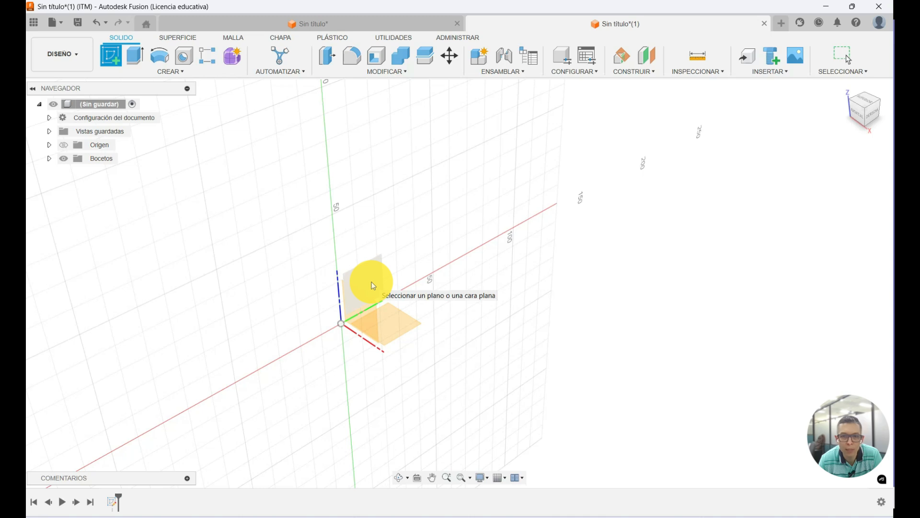
pyautogui.click(363, 316)
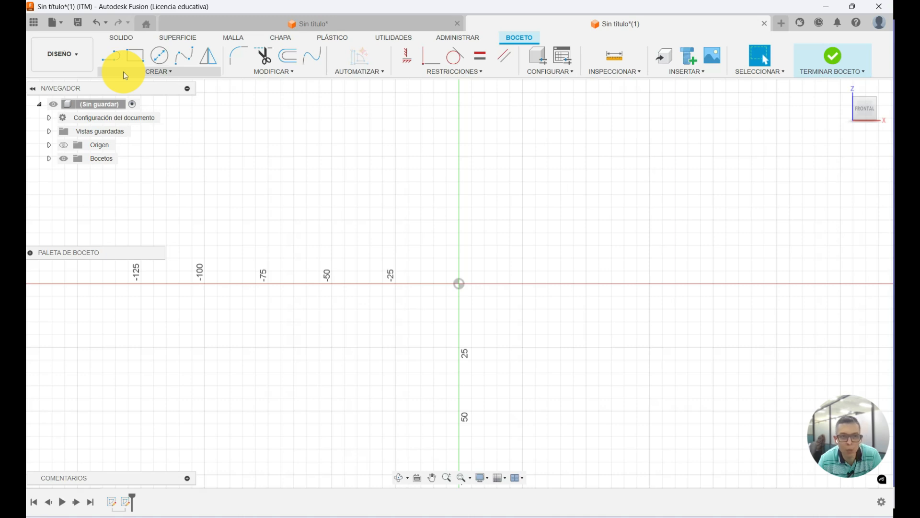
# - Draw a vertical line about 75 mm long upward from the origin
pyautogui.click(111, 59)
pyautogui.click(459, 284)
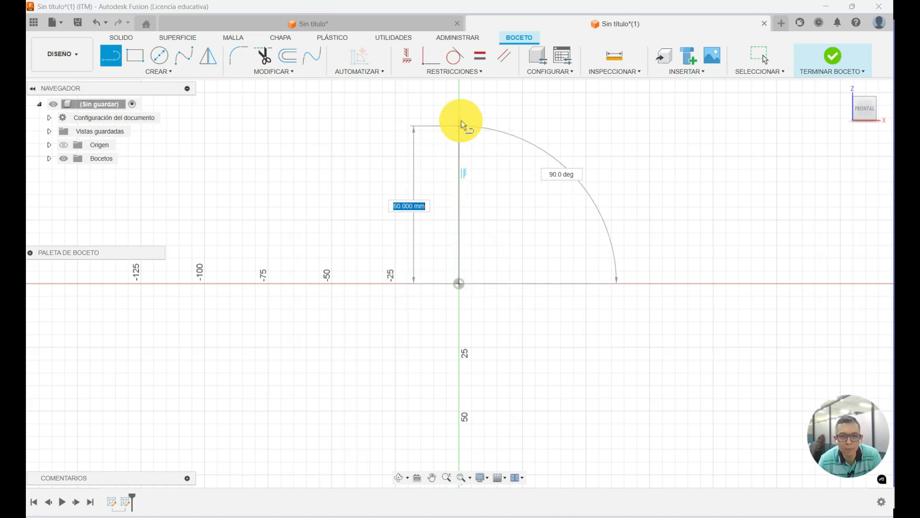
pyautogui.click(459, 93)
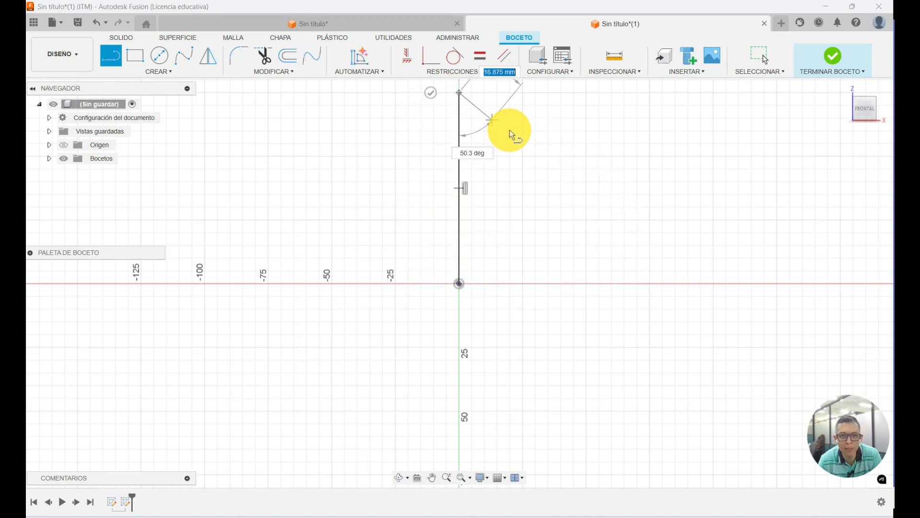
pyautogui.press('Escape')
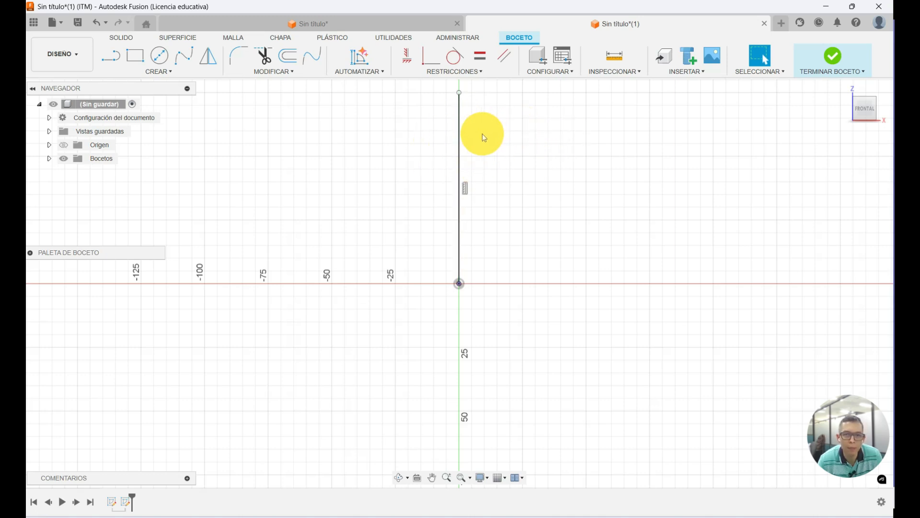
# - Convert the vertical line rising from the origin into a construction line
pyautogui.click(460, 138)
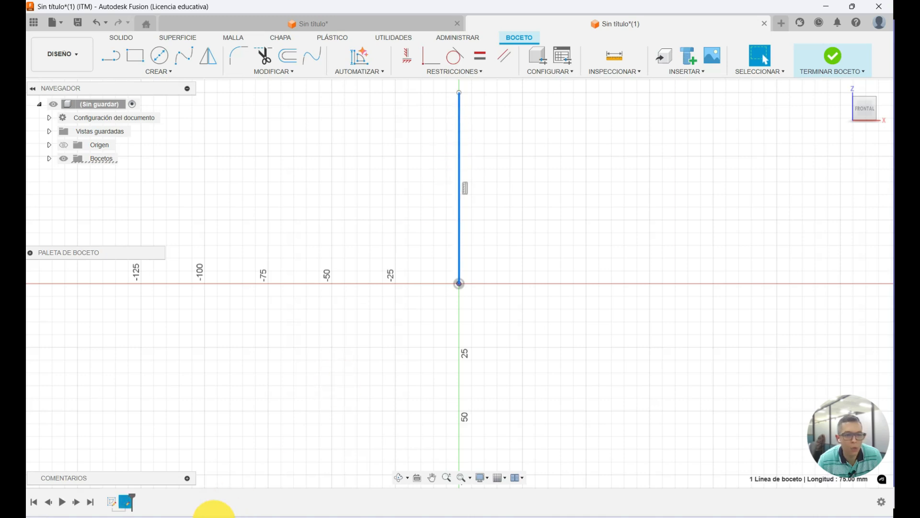
pyautogui.click(32, 254)
pyautogui.moveTo(82, 249)
pyautogui.mouseDown()
pyautogui.moveTo(106, 169)
pyautogui.moveTo(101, 192)
pyautogui.mouseUp()
pyautogui.click(51, 191)
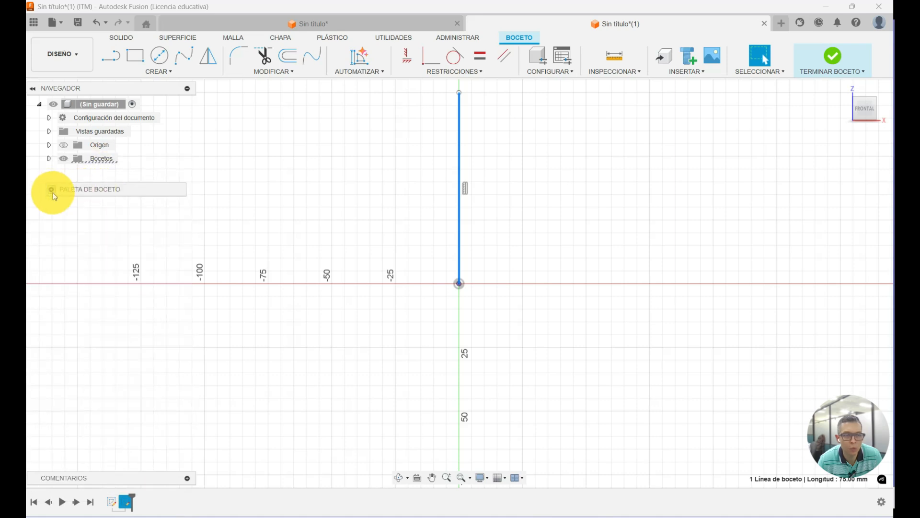
pyautogui.click(51, 190)
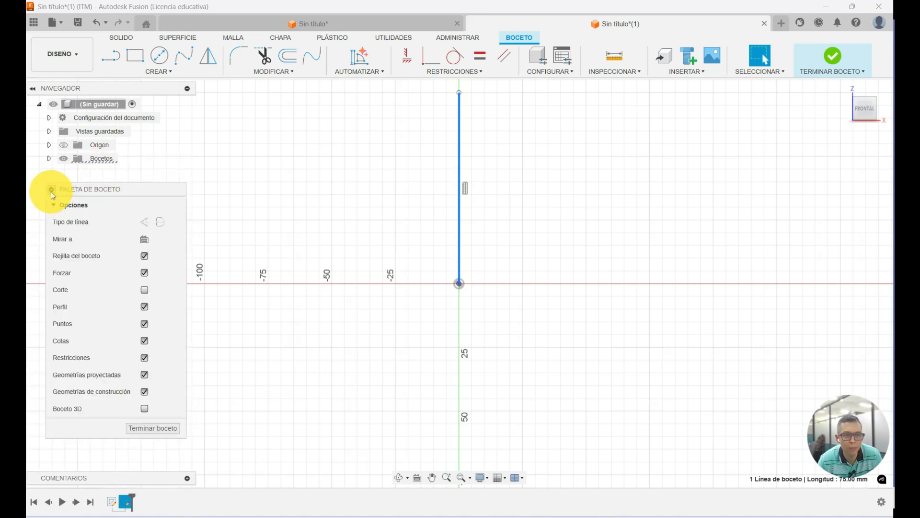
pyautogui.moveTo(106, 193); pyautogui.dragTo(99, 180)
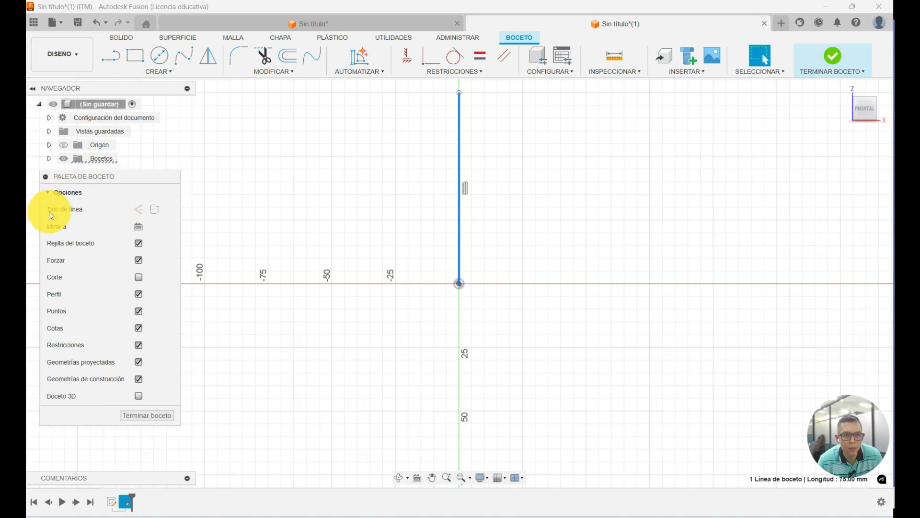
pyautogui.click(139, 210)
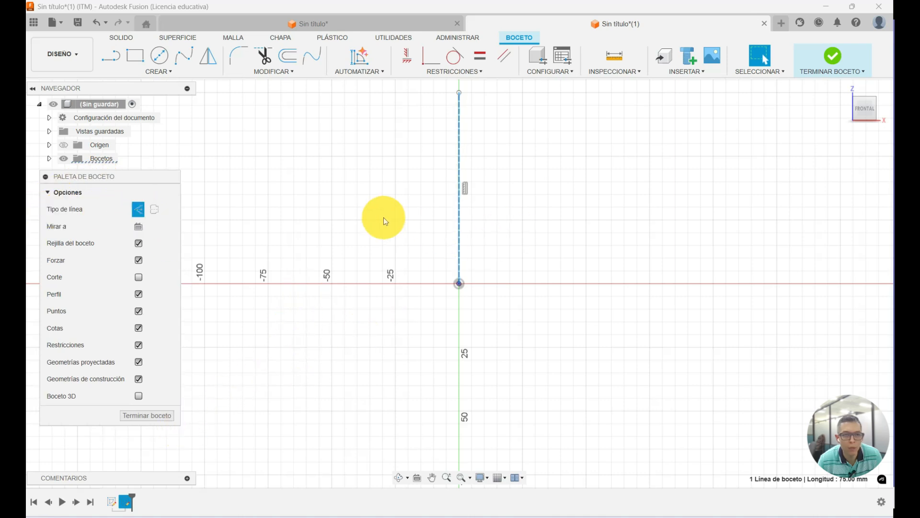
# - Draw a stepped half profile from the construction line's upper part back to the origin, about 57 mm wide at the base, with a 20 mm high upper step
pyautogui.click(112, 58)
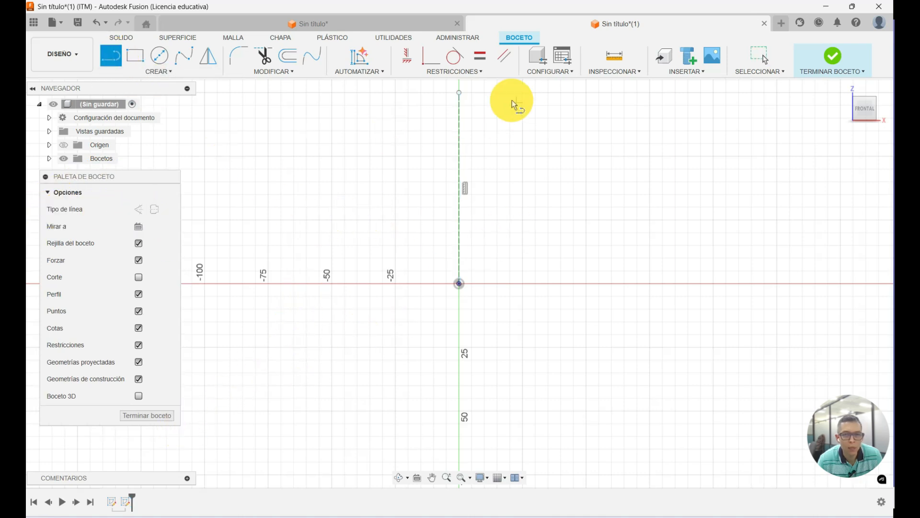
pyautogui.click(460, 106)
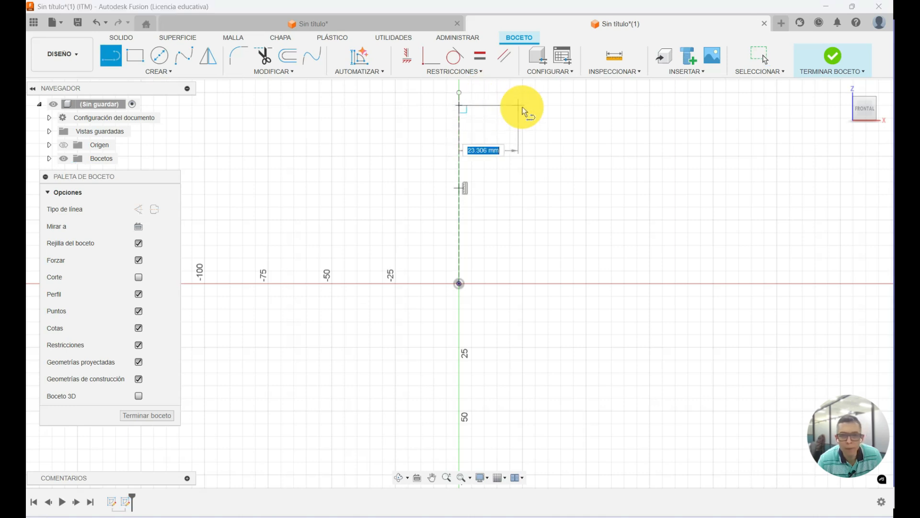
pyautogui.click(540, 106)
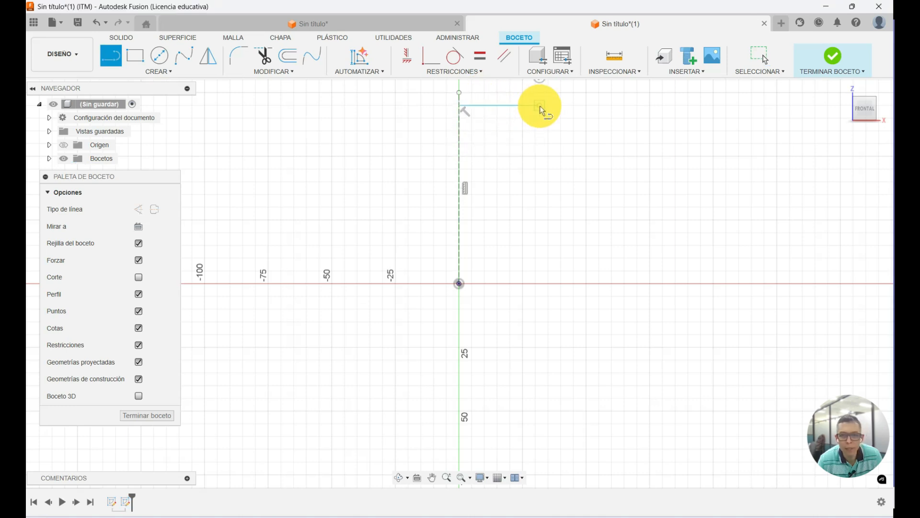
pyautogui.click(539, 156)
pyautogui.click(605, 155)
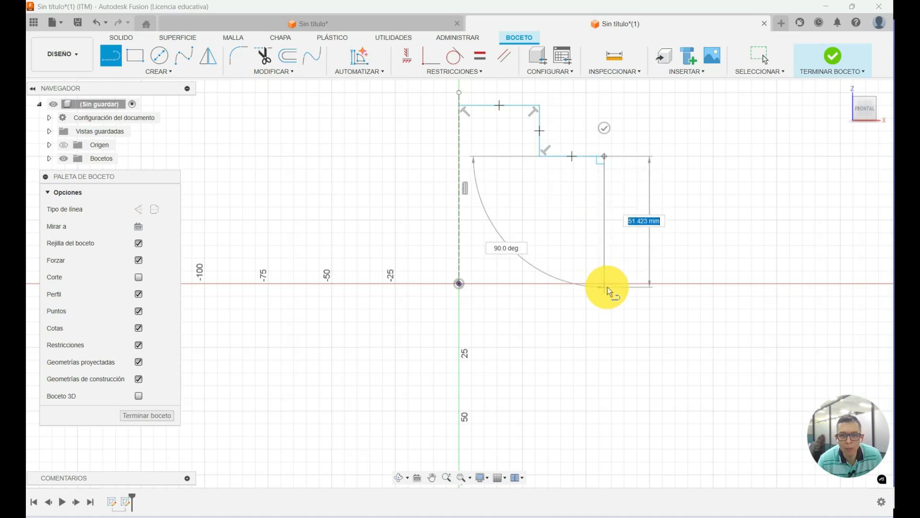
pyautogui.click(607, 286)
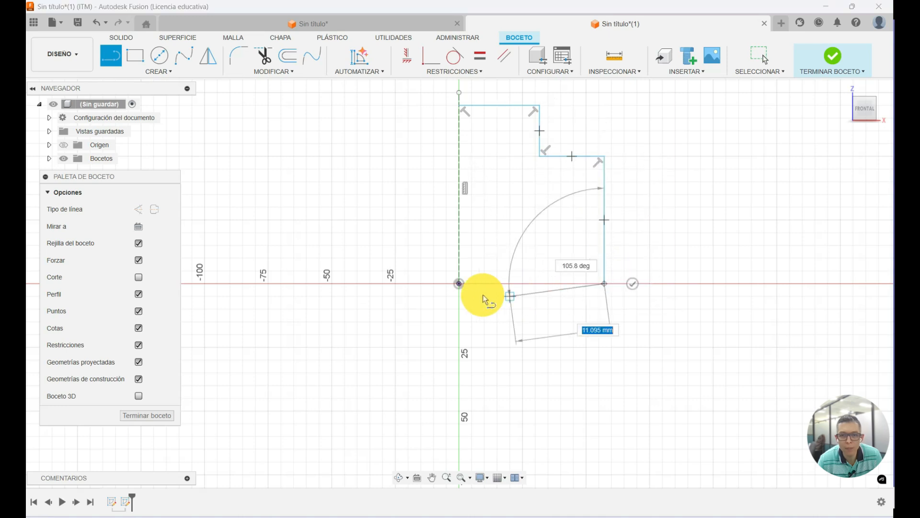
pyautogui.click(459, 284)
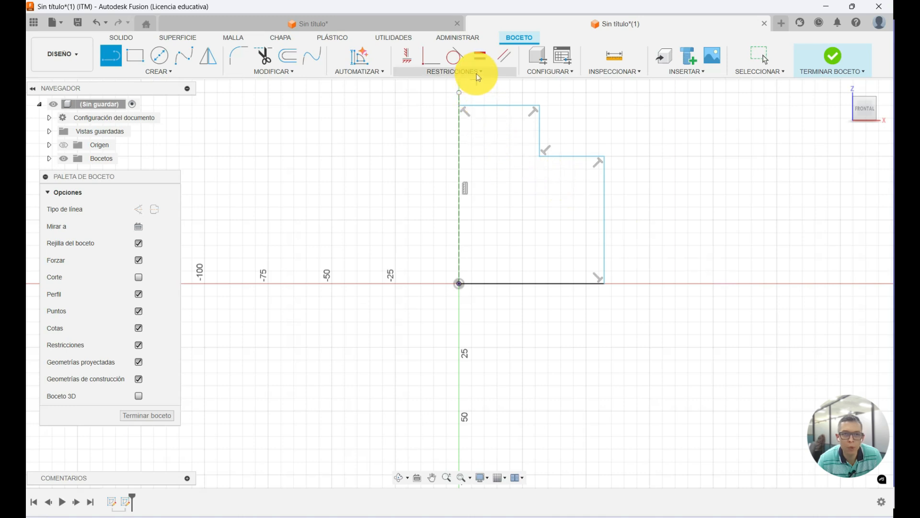
# - Start a sketch mirror and set the vertical construction line as its symmetry axis
pyautogui.click(204, 58)
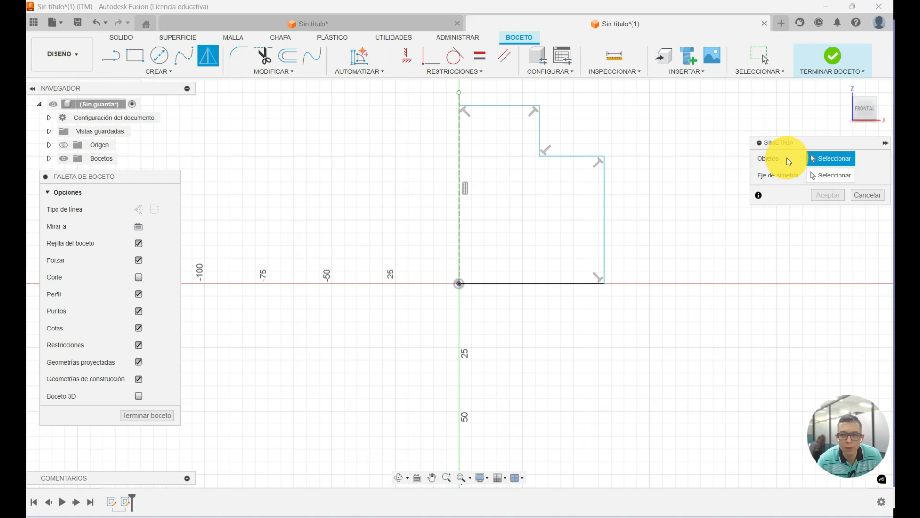
pyautogui.click(832, 176)
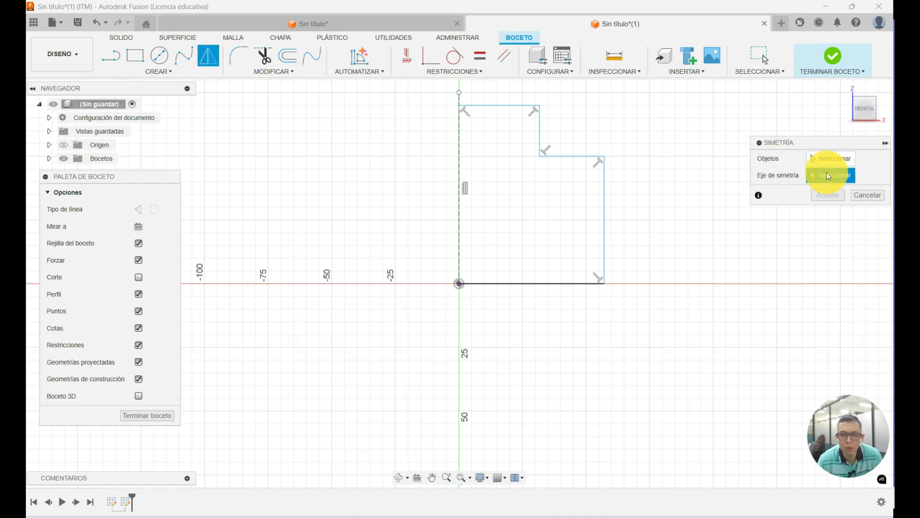
pyautogui.click(457, 151)
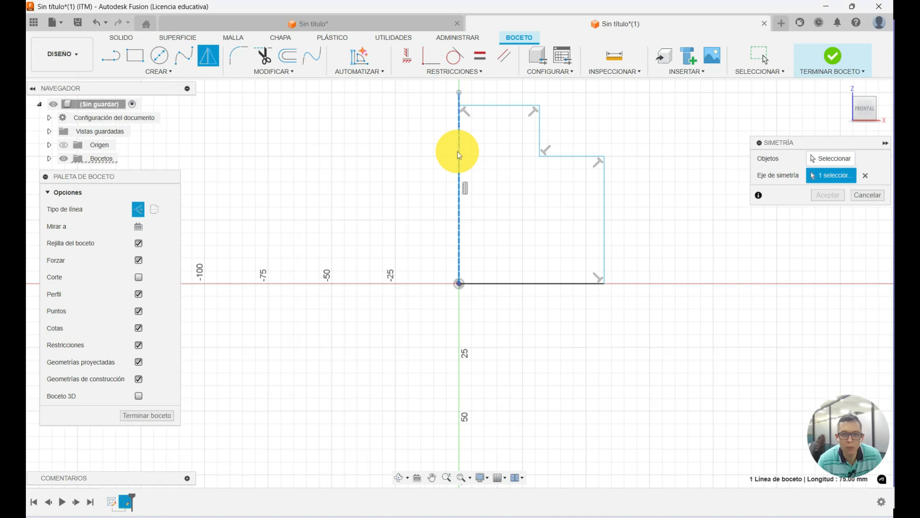
pyautogui.click(819, 160)
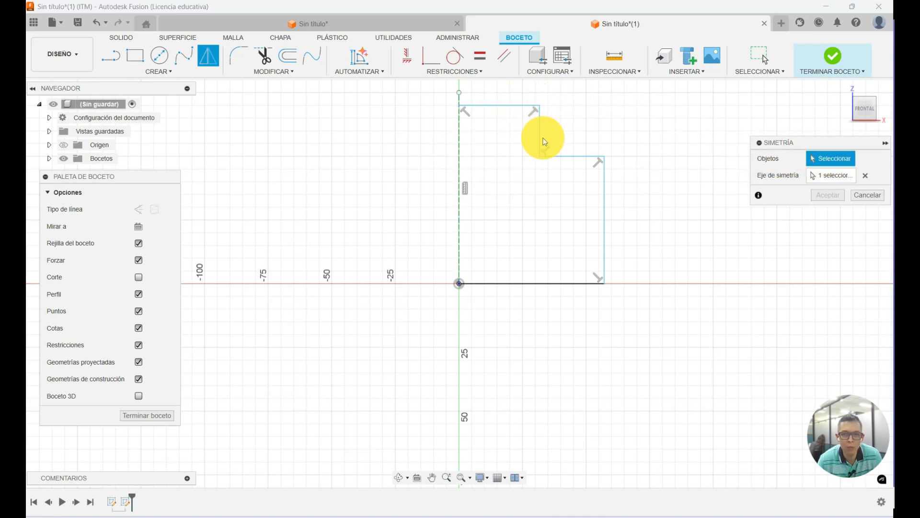
pyautogui.click(565, 284)
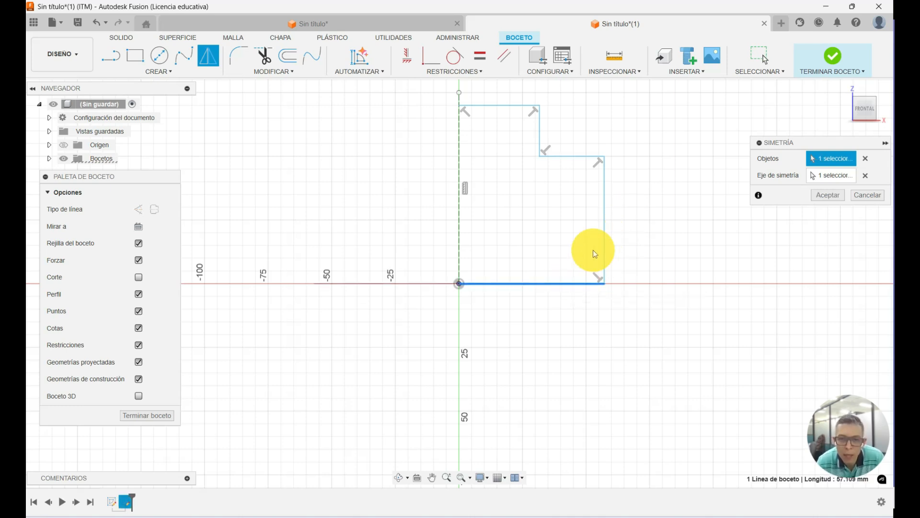
pyautogui.click(600, 240)
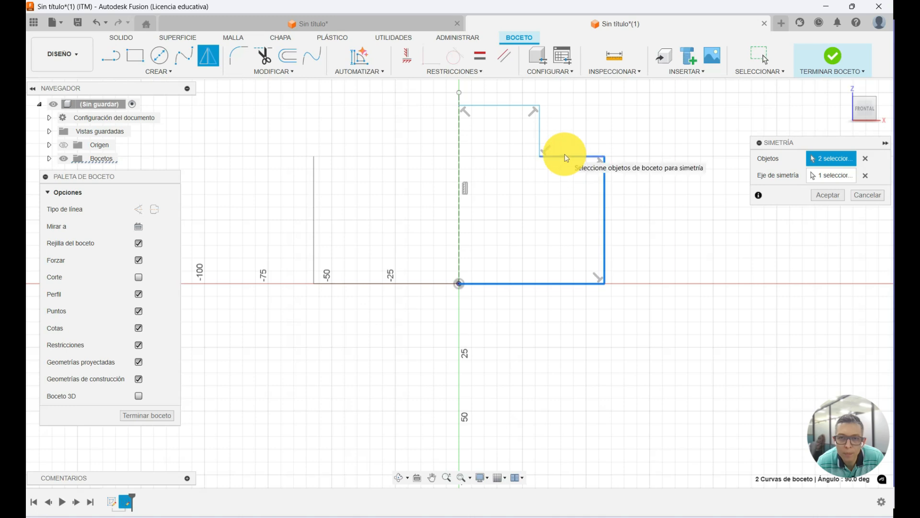
pyautogui.click(565, 156)
pyautogui.click(540, 135)
pyautogui.click(513, 106)
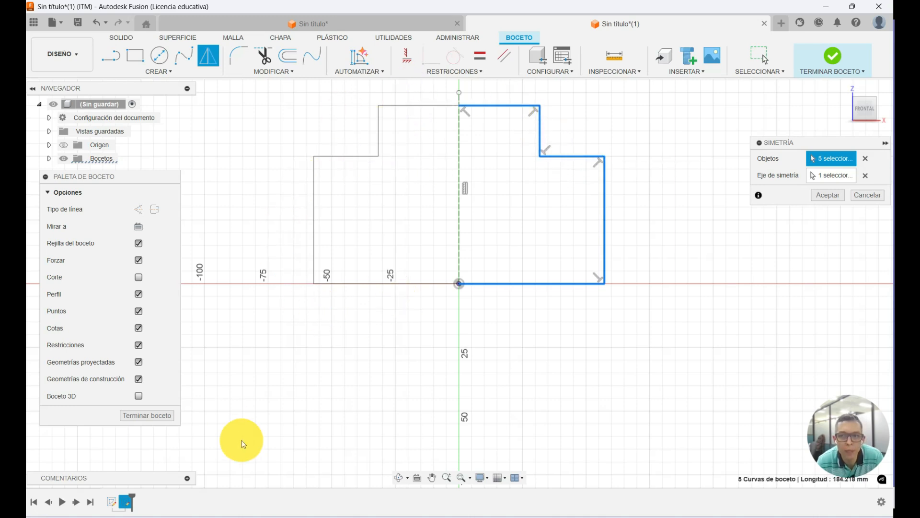
pyautogui.click(866, 158)
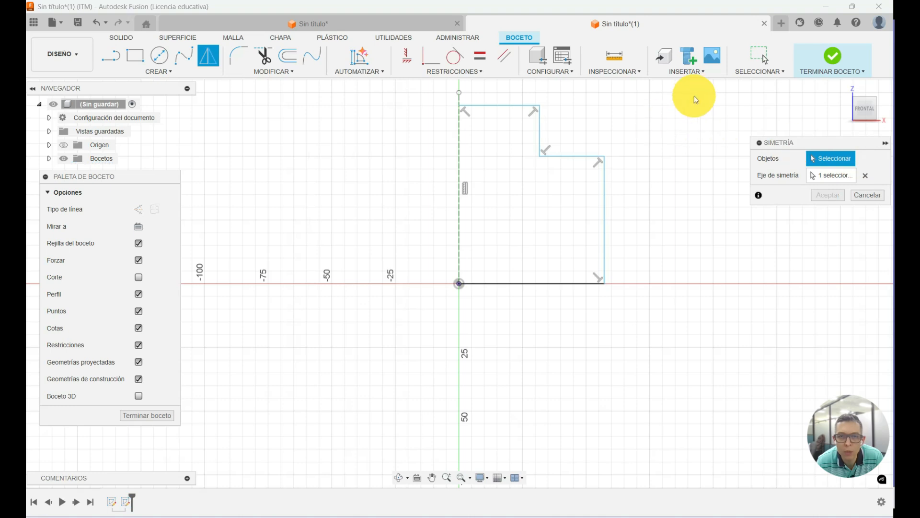
# - Select the whole stepped half profile as the mirror objects and apply the mirror
pyautogui.moveTo(666, 93)
pyautogui.mouseDown()
pyautogui.moveTo(493, 206)
pyautogui.moveTo(483, 298)
pyautogui.mouseUp()
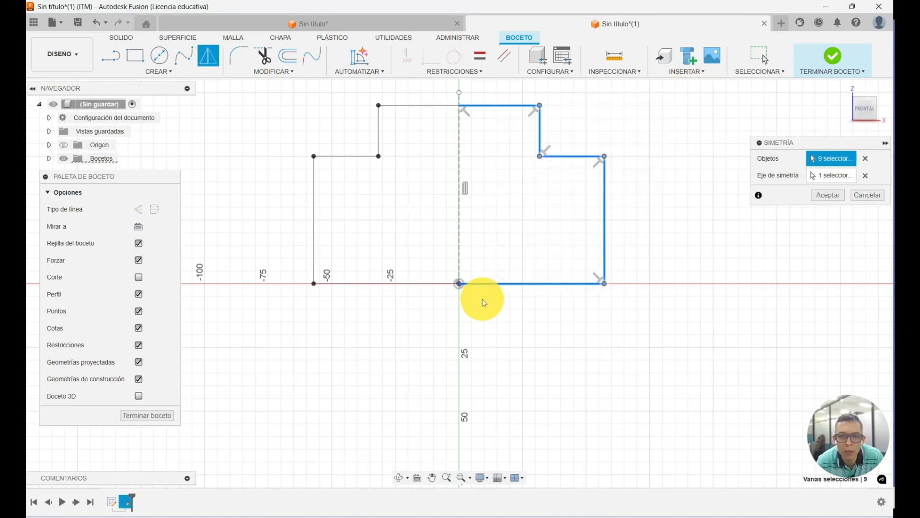
pyautogui.click(828, 195)
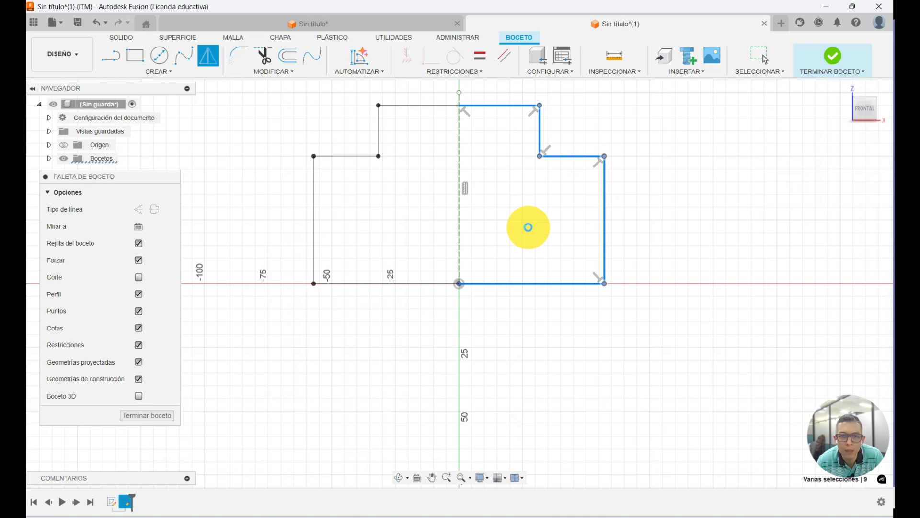
pyautogui.scroll(1, 528, 228)
pyautogui.scroll(-4, 528, 229)
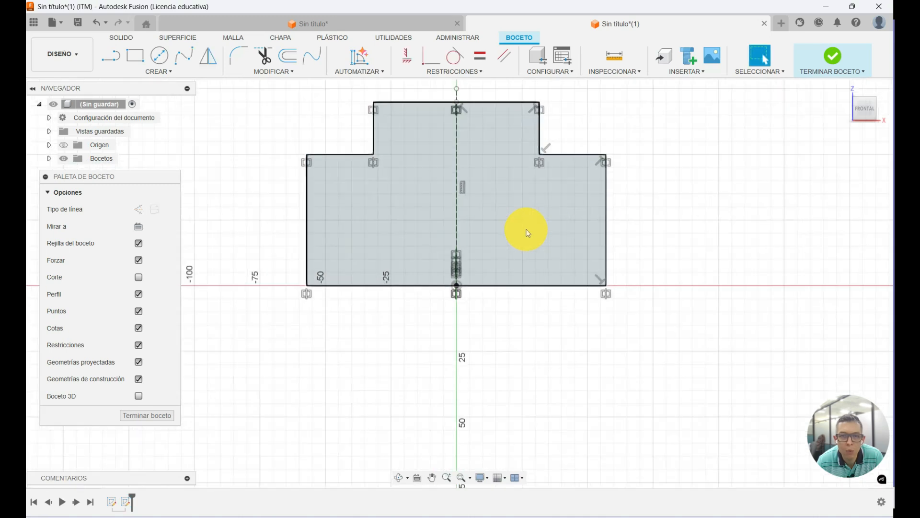
pyautogui.scroll(-1, 527, 233)
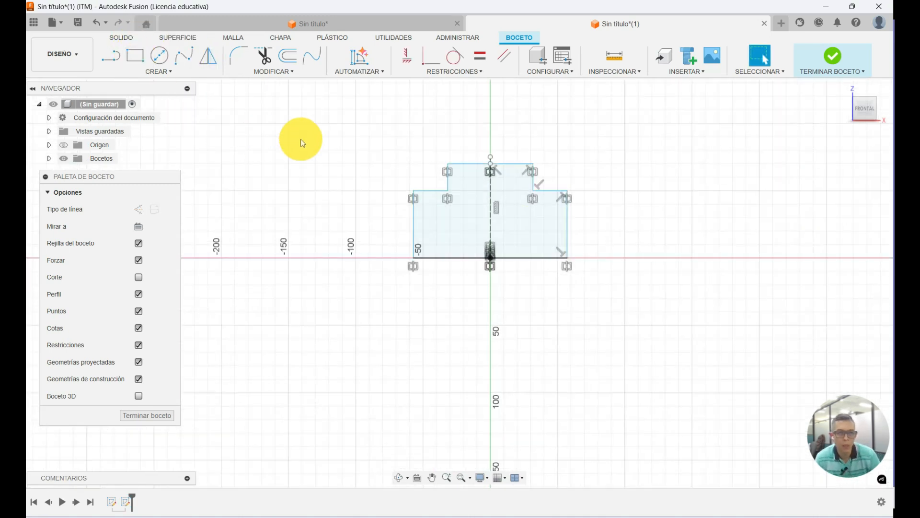
# - Dimension the distance between the upper step's two vertical sides as 30 mm, placed above the profile
pyautogui.click(168, 74)
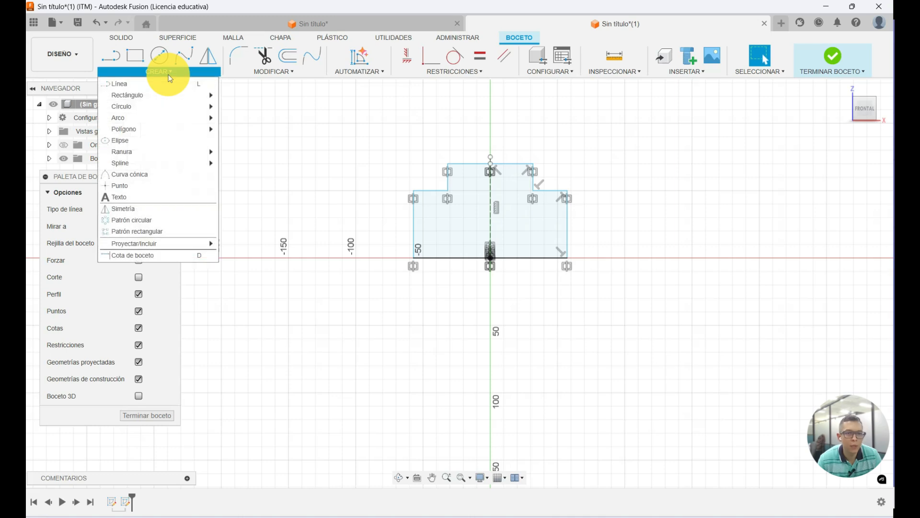
pyautogui.click(185, 254)
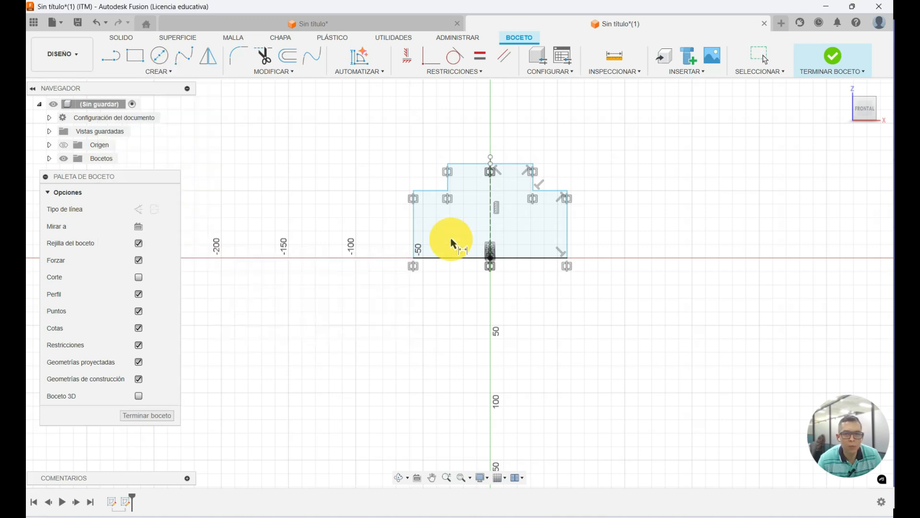
pyautogui.scroll(2, 503, 153)
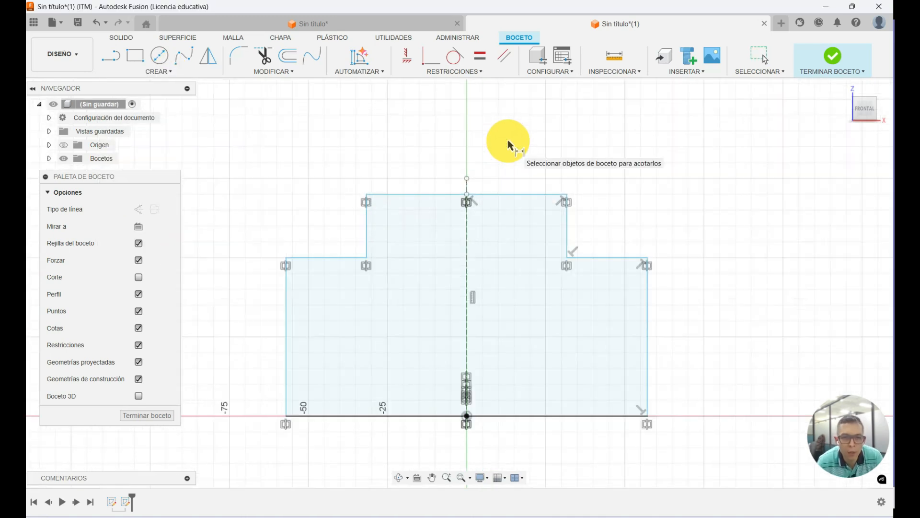
pyautogui.click(366, 232)
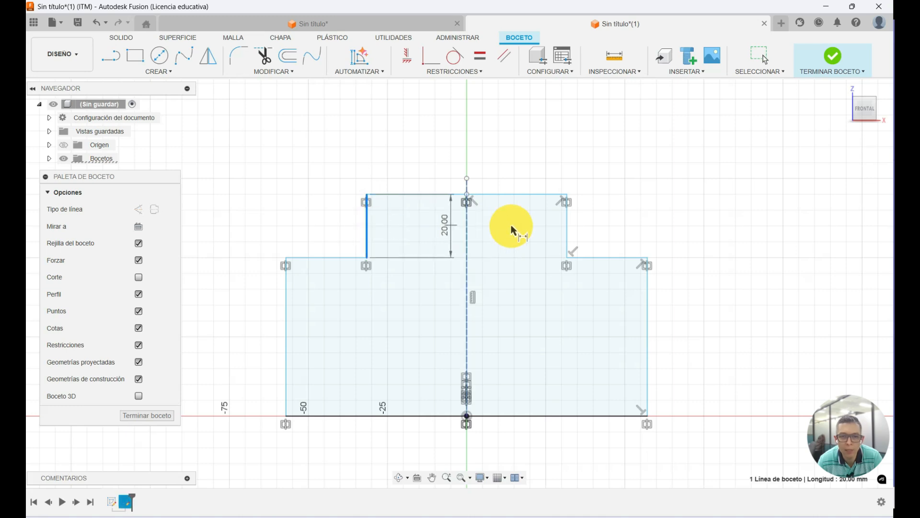
pyautogui.click(568, 226)
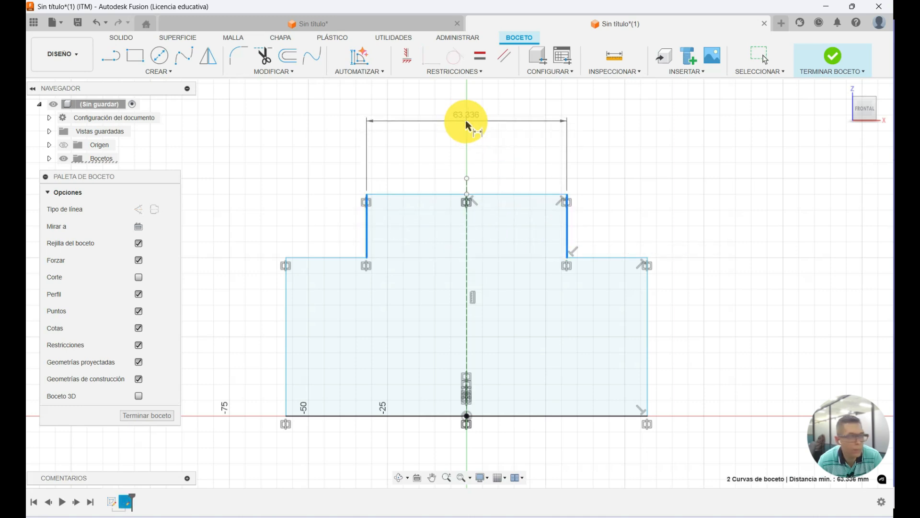
pyautogui.click(466, 123)
pyautogui.write('30')
pyautogui.press('Return')
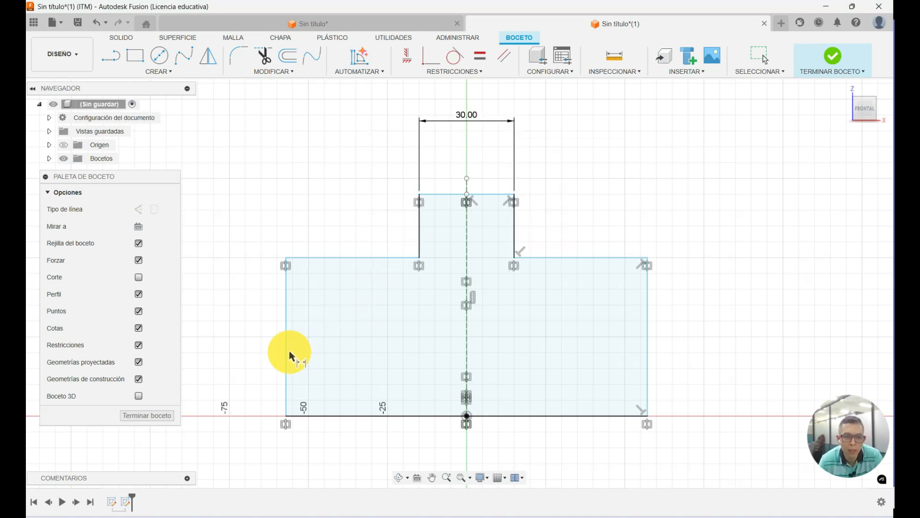
# - Dimension the distance between the base's two outer vertical sides as 50 mm, placed below the profile
pyautogui.click(646, 353)
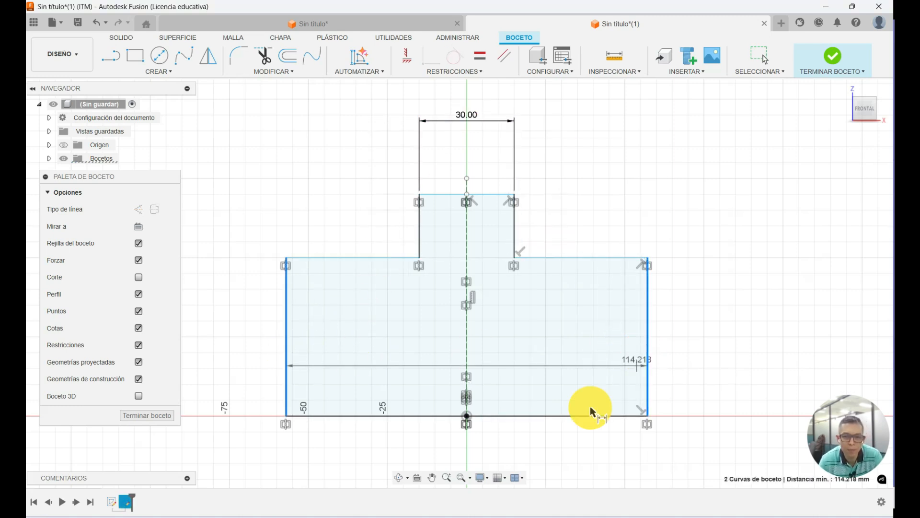
pyautogui.click(455, 461)
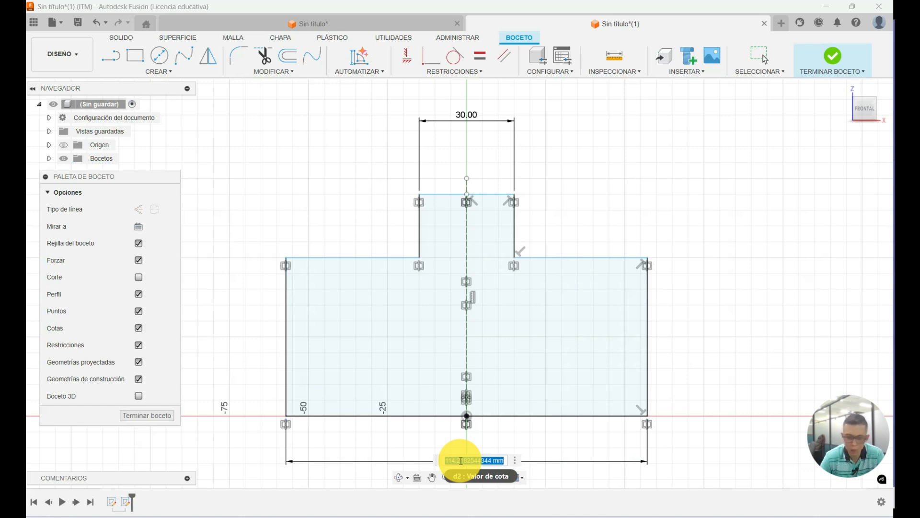
pyautogui.write('50')
pyautogui.press('Return')
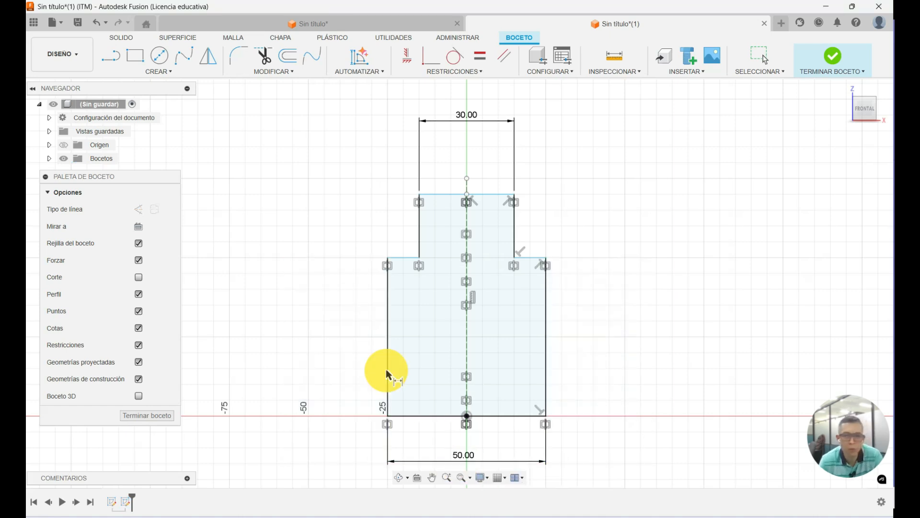
# - Dimension the height of the base's left vertical side as 22 mm, placed to the left of the profile
pyautogui.click(387, 341)
pyautogui.click(310, 341)
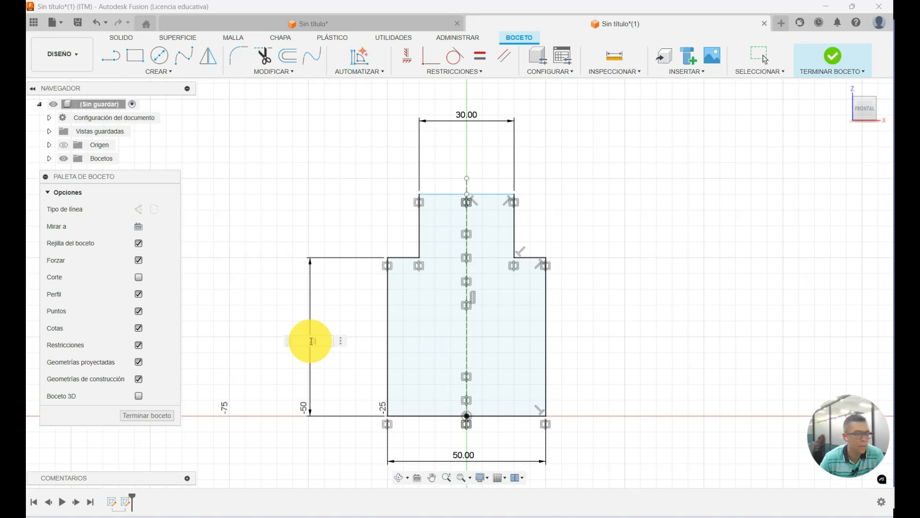
pyautogui.write('22')
pyautogui.press('Return')
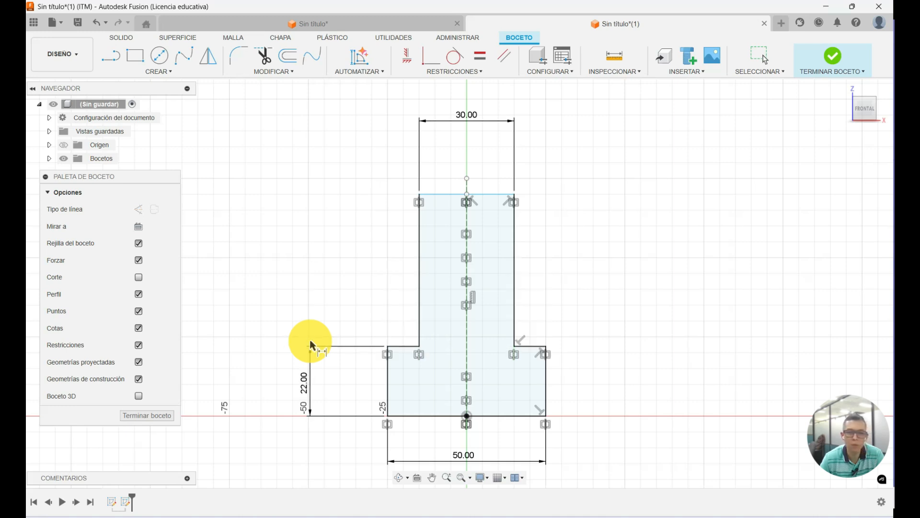
# - Dimension the height of the upper step's left vertical side as 9 mm, placed above the base height dimension
pyautogui.click(420, 263)
pyautogui.click(312, 268)
pyautogui.write('9')
pyautogui.press('Return')
pyautogui.scroll(5, 485, 422)
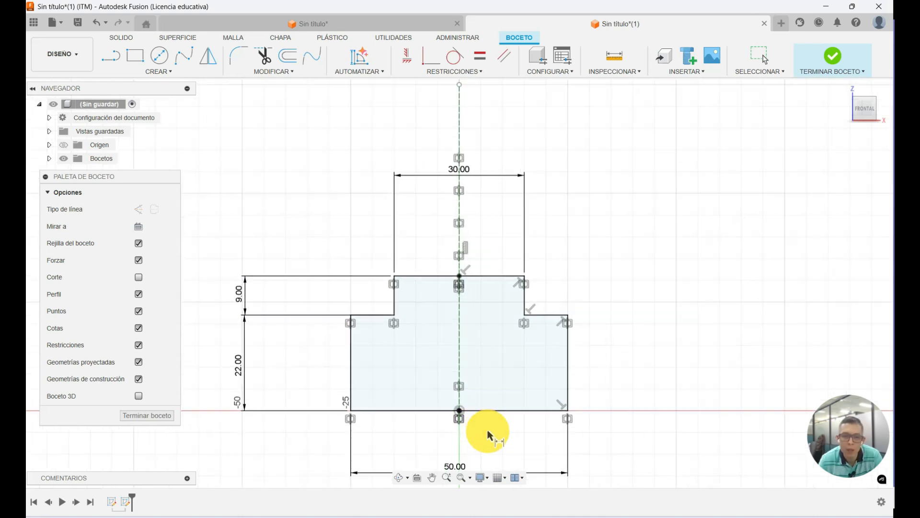
# - Add a reference dimension for the overall height between the profile's top and bottom edges, placed to the right of the profile
pyautogui.click(503, 240)
pyautogui.click(514, 404)
pyautogui.click(672, 312)
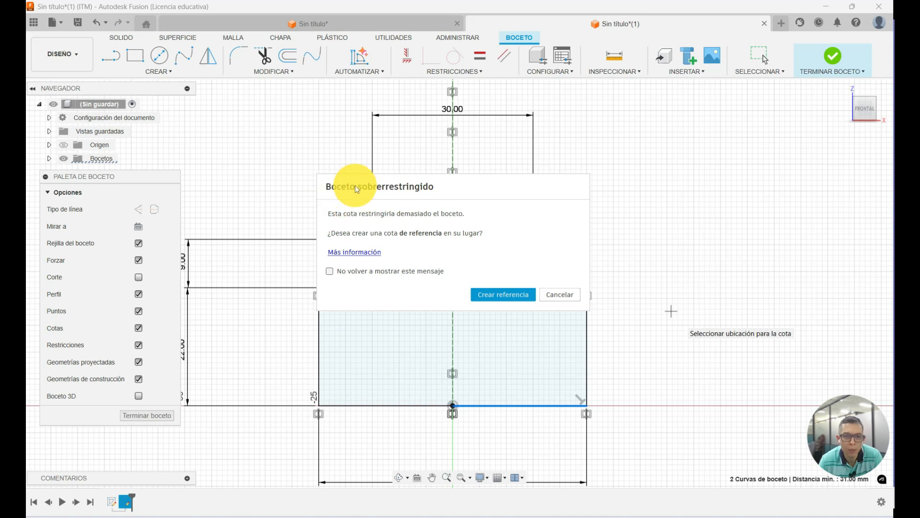
pyautogui.click(517, 303)
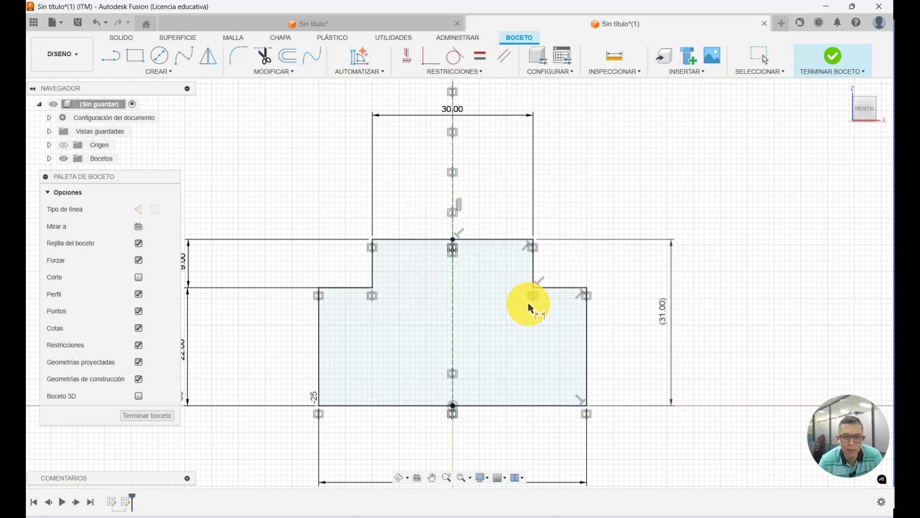
pyautogui.scroll(-2, 678, 339)
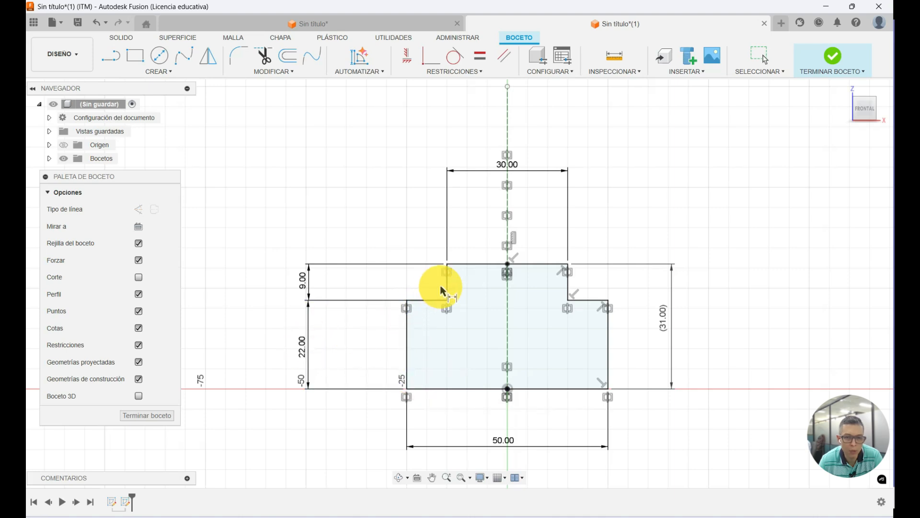
pyautogui.click(302, 283)
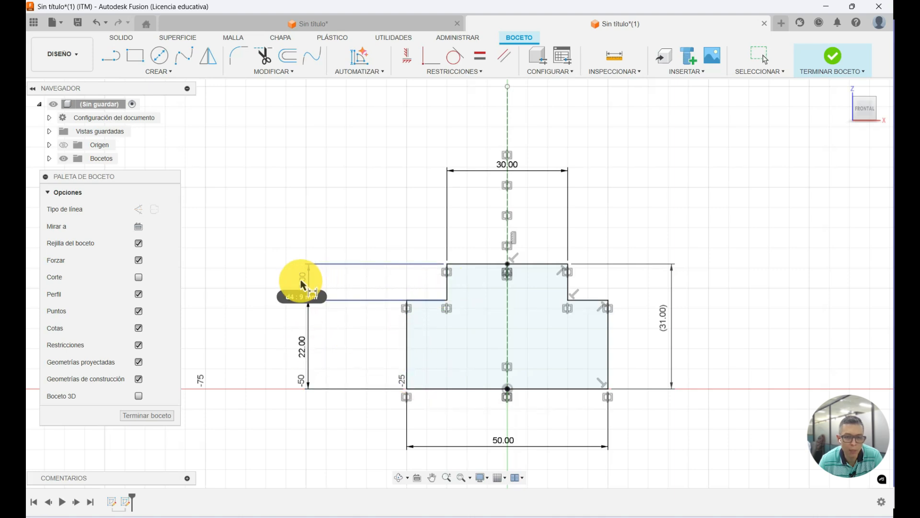
pyautogui.press('Return')
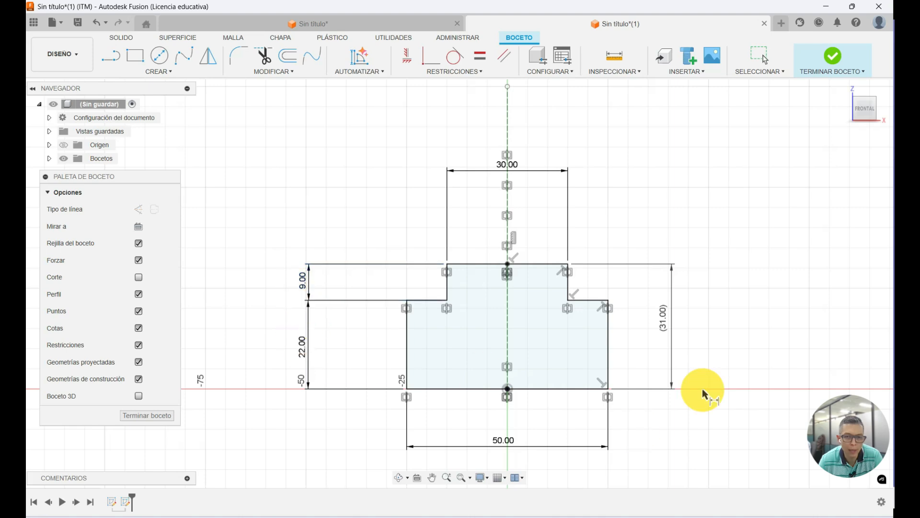
pyautogui.click(664, 322)
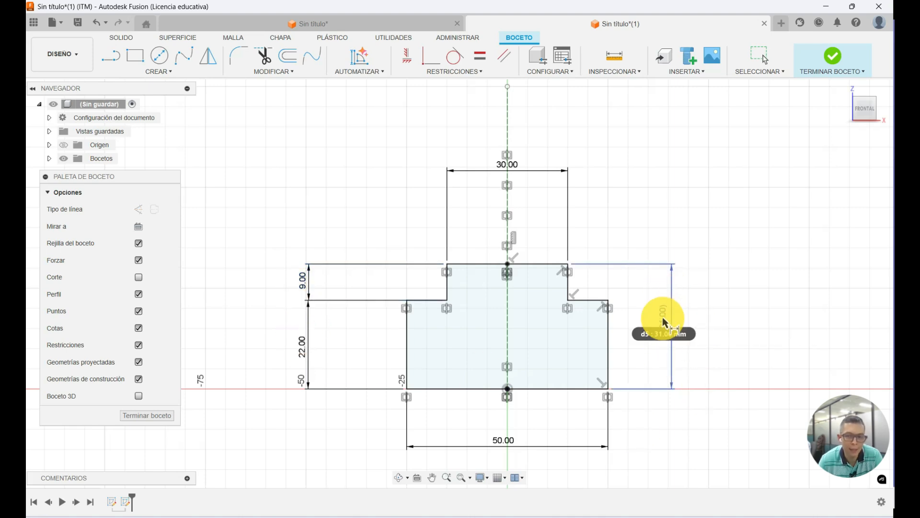
pyautogui.press('Return')
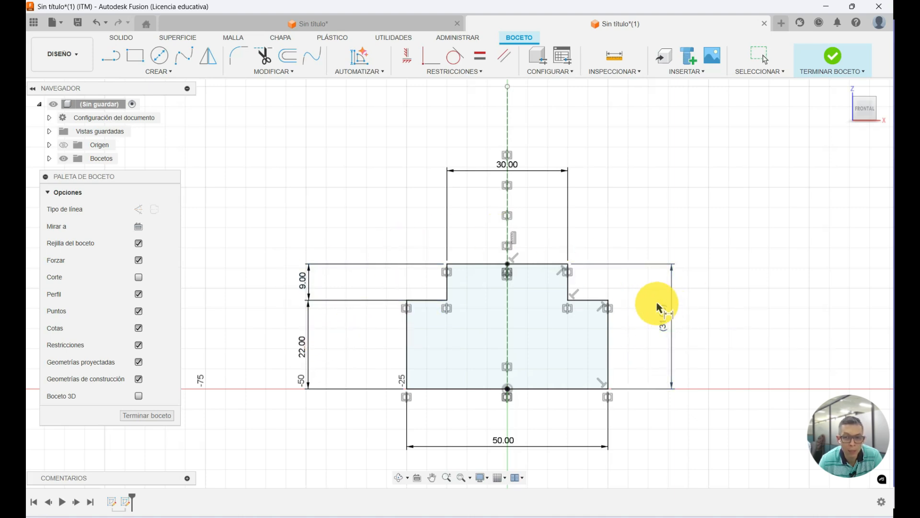
# - Delete the upper step's height dimension and the overall height reference dimension
pyautogui.click(306, 281)
pyautogui.press('Delete')
pyautogui.click(671, 326)
pyautogui.press('Delete')
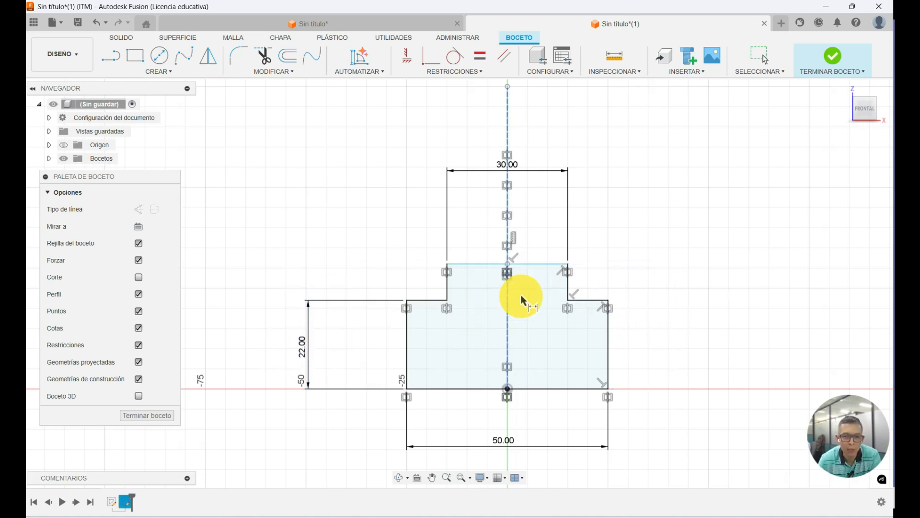
# - Try a driving 31 mm overall height dimension between the profile's top and bottom edges, and delete it again
pyautogui.click(543, 266)
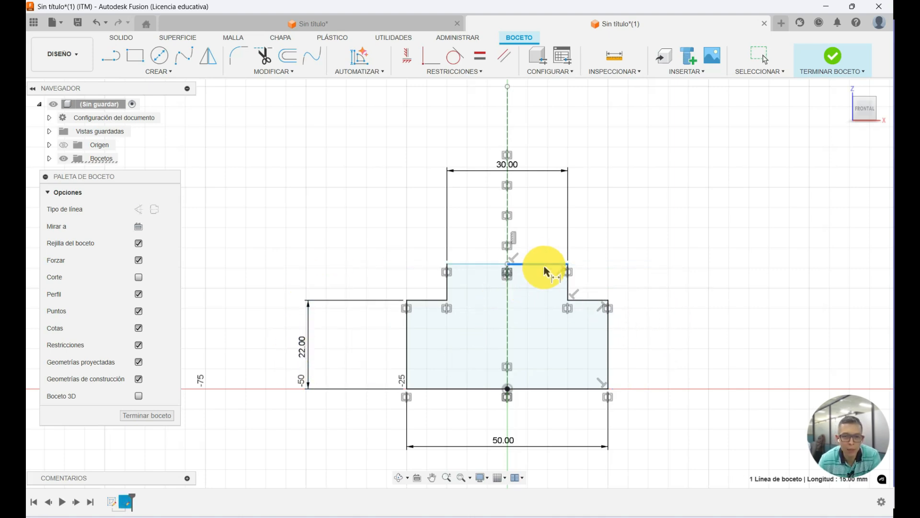
pyautogui.click(542, 390)
pyautogui.click(643, 315)
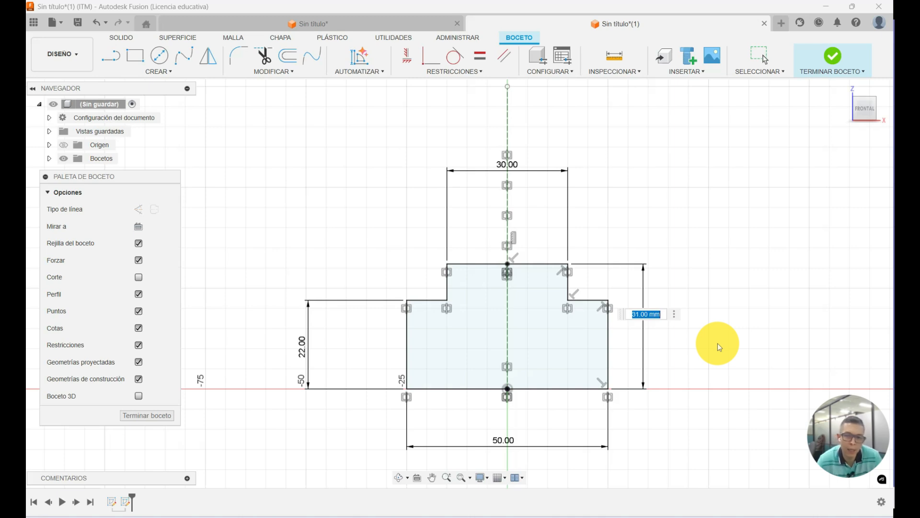
pyautogui.press('Return')
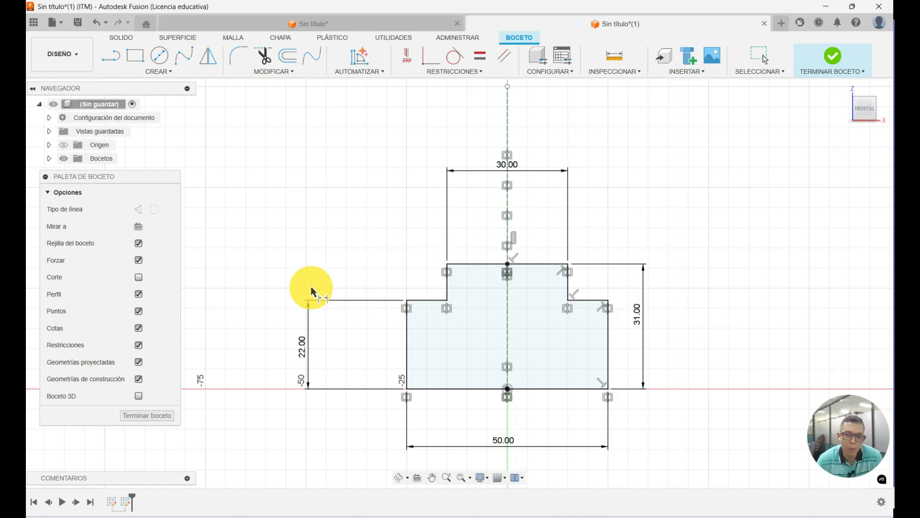
pyautogui.click(642, 317)
pyautogui.press('Delete')
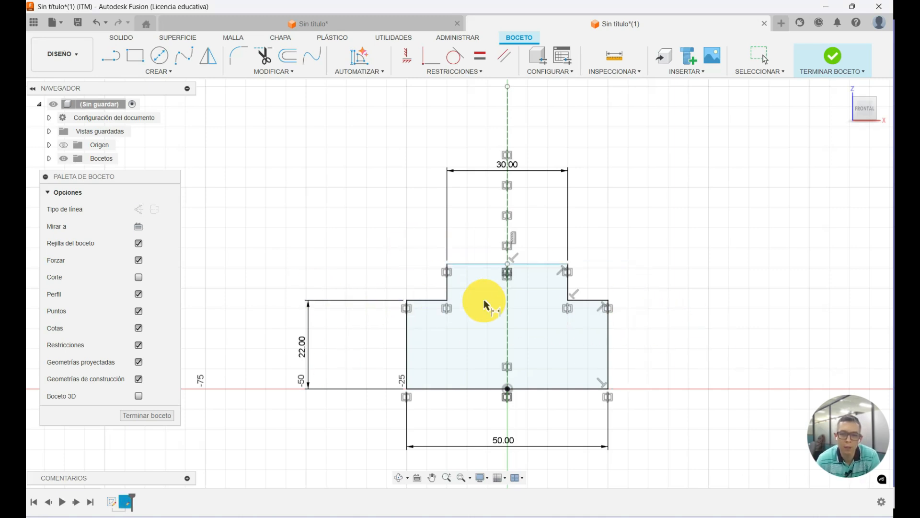
# - Dimension the upper step's left vertical side again as 9 mm, in line above the base height dimension
pyautogui.click(448, 288)
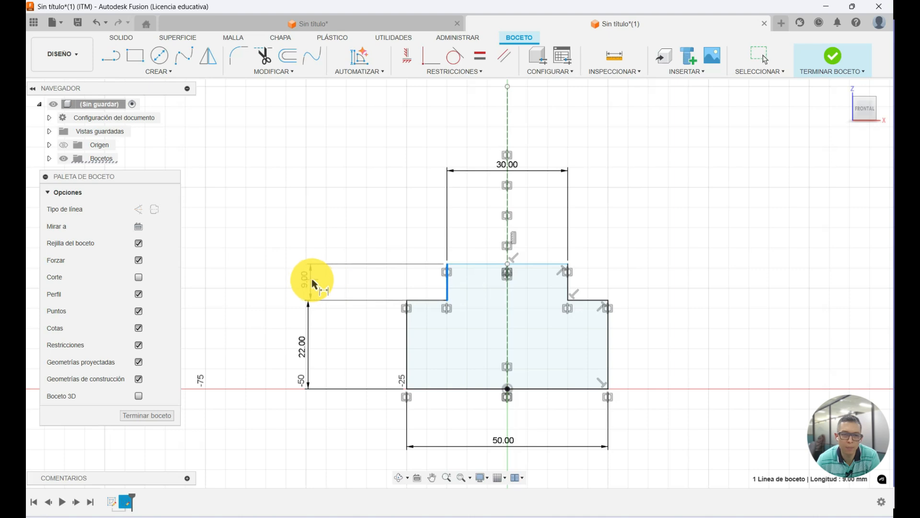
pyautogui.click(309, 283)
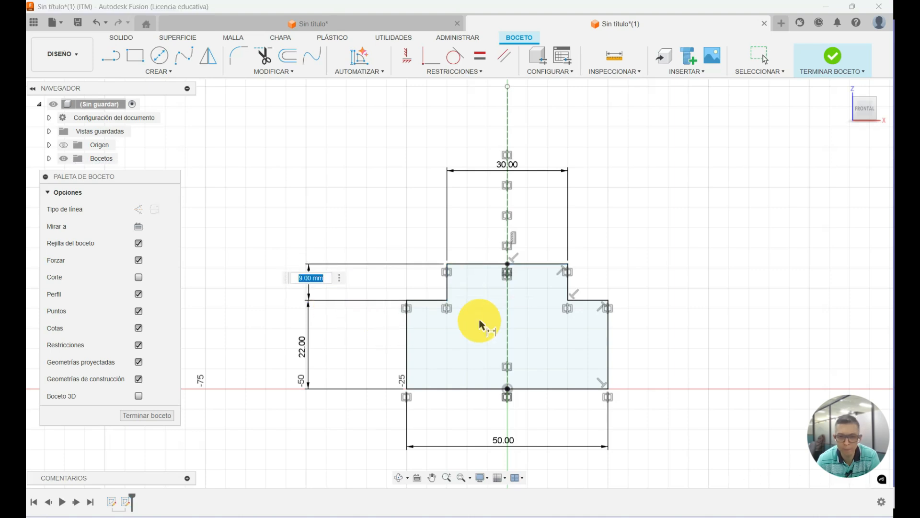
pyautogui.press('Return')
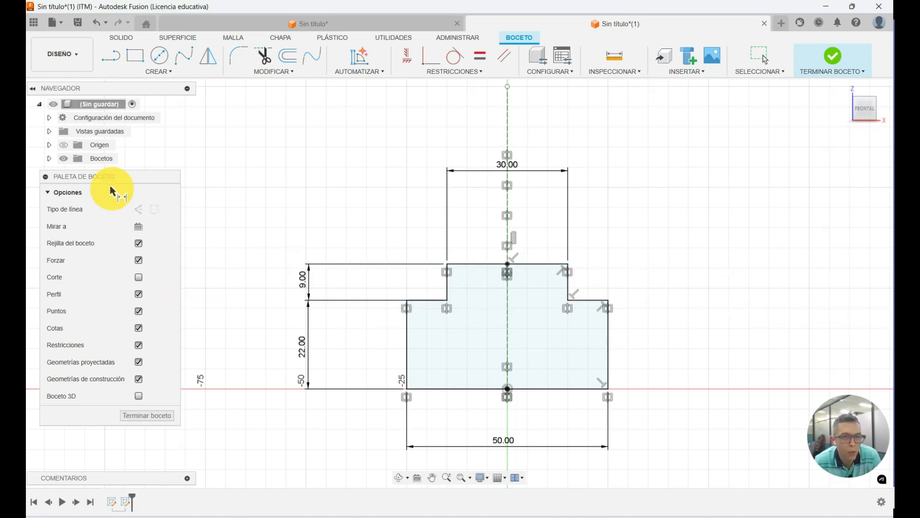
# - Draw a vertical line about 31 mm long from the profile's top edge to its bottom edge, right of the construction axis
pyautogui.scroll(3, 567, 364)
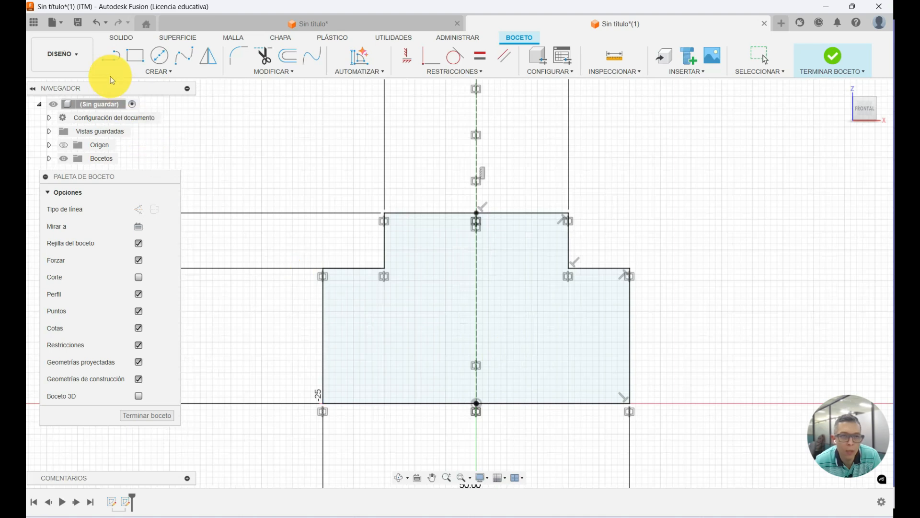
pyautogui.click(111, 55)
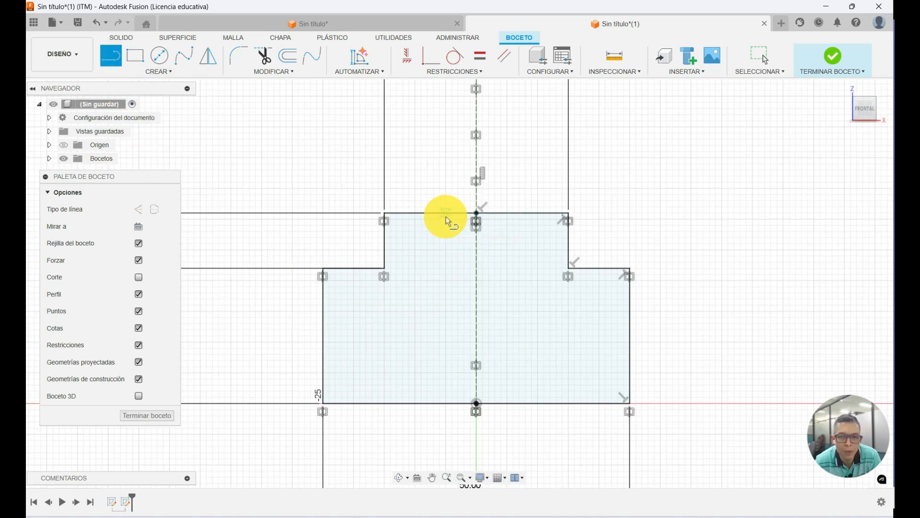
pyautogui.click(519, 214)
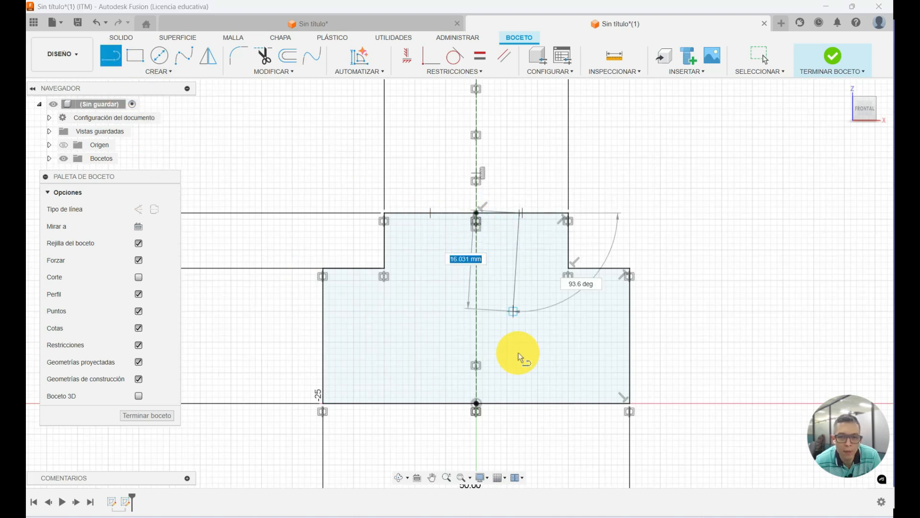
pyautogui.click(518, 404)
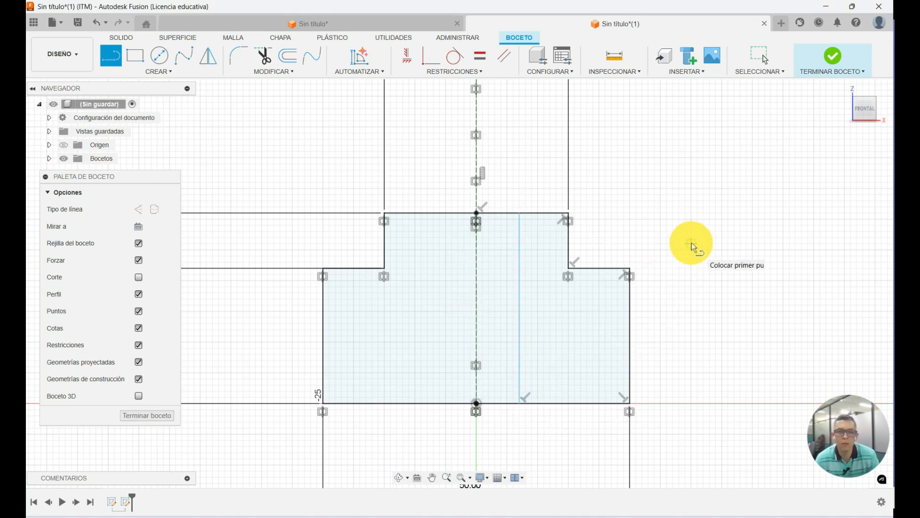
pyautogui.press('Escape')
# - Mirror the inner vertical line to the other side, using the vertical construction line as the symmetry axis
pyautogui.click(541, 329)
pyautogui.click(519, 338)
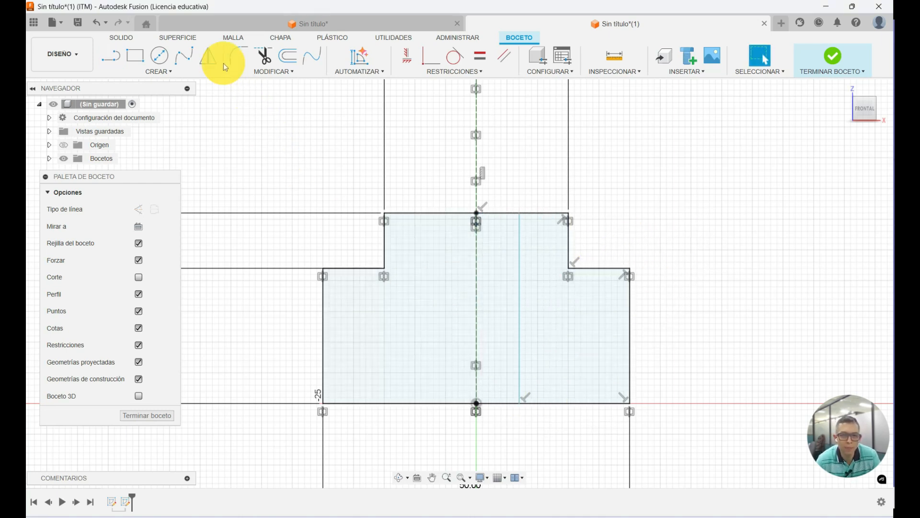
pyautogui.click(208, 56)
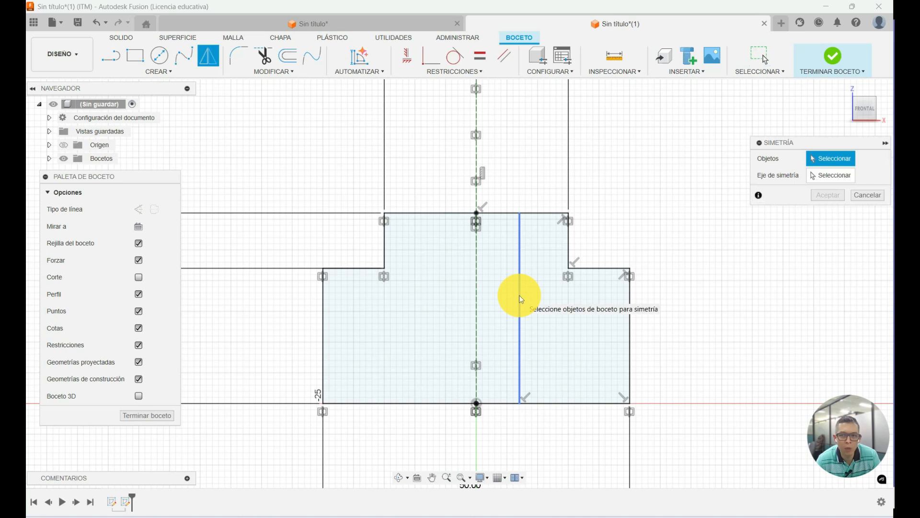
pyautogui.click(826, 175)
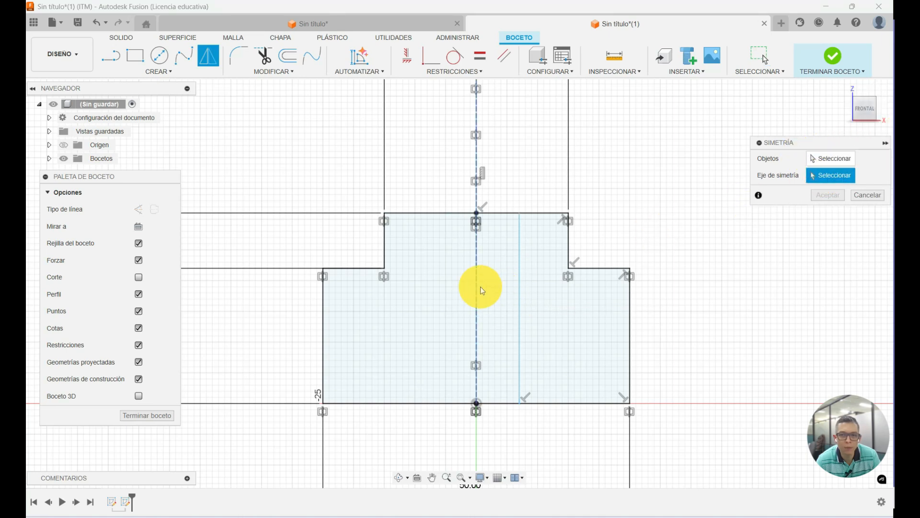
pyautogui.click(476, 292)
pyautogui.click(846, 160)
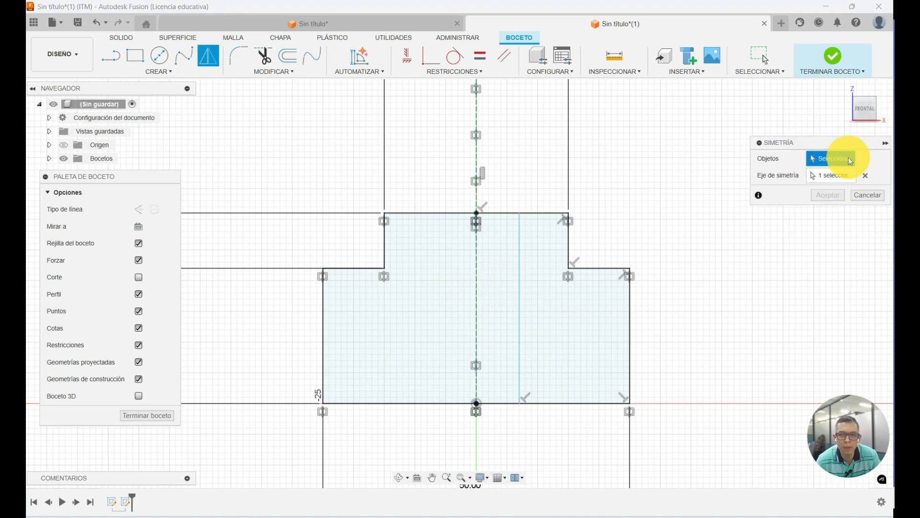
pyautogui.click(520, 323)
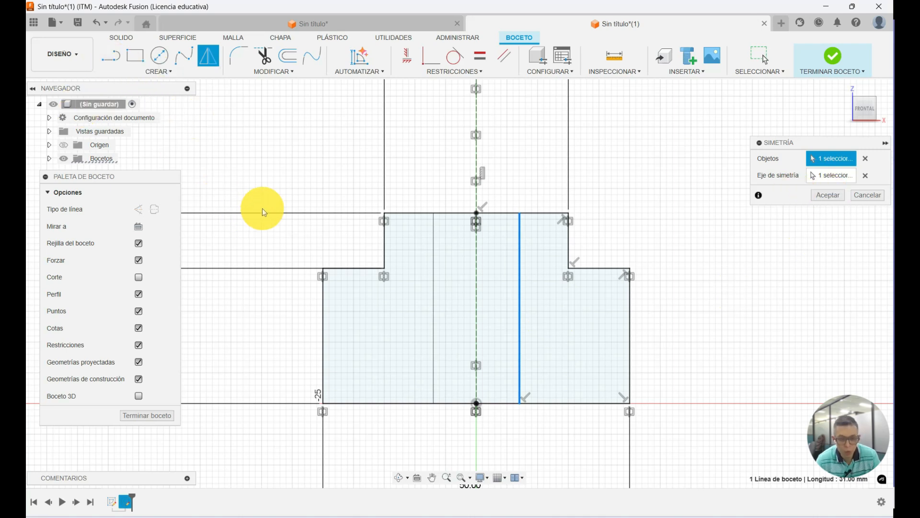
pyautogui.press('Return')
# - Dimension the distance between the two inner vertical lines as 14 mm, placed above the profile
pyautogui.click(433, 280)
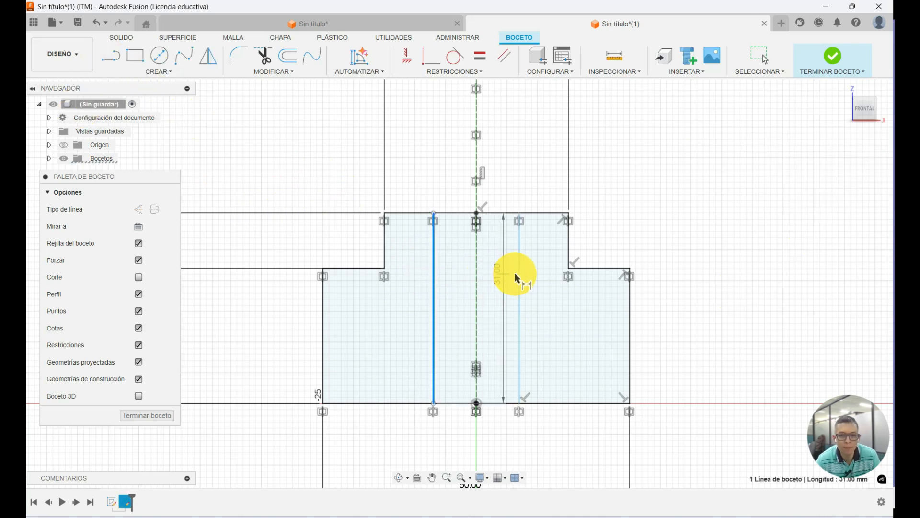
pyautogui.click(519, 269)
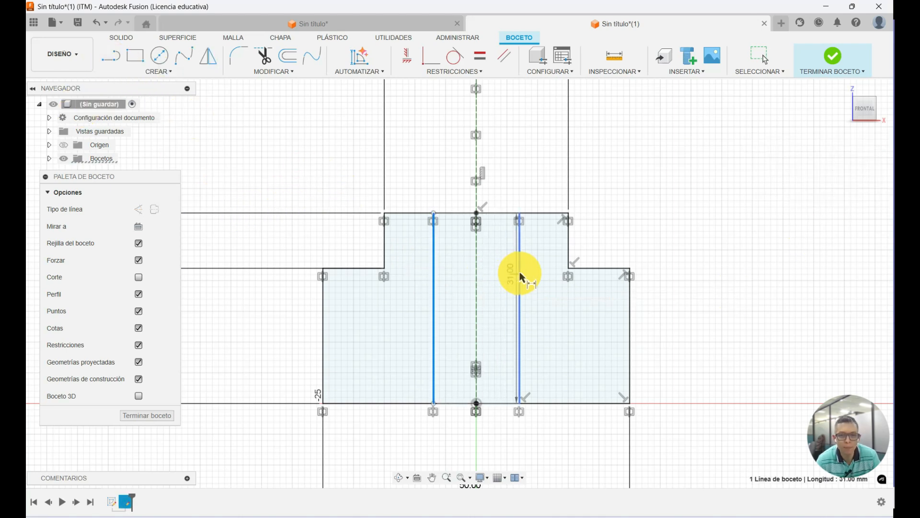
pyautogui.click(512, 139)
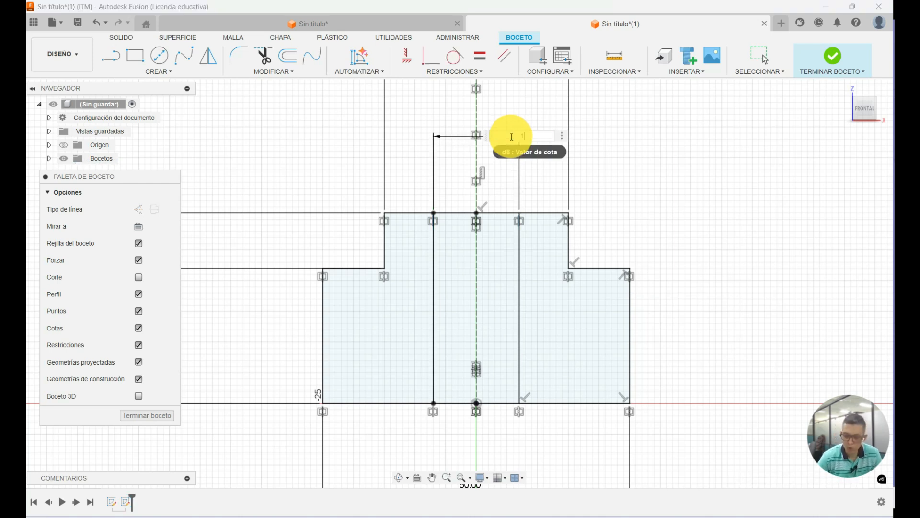
pyautogui.press('Return')
pyautogui.scroll(-1, 522, 207)
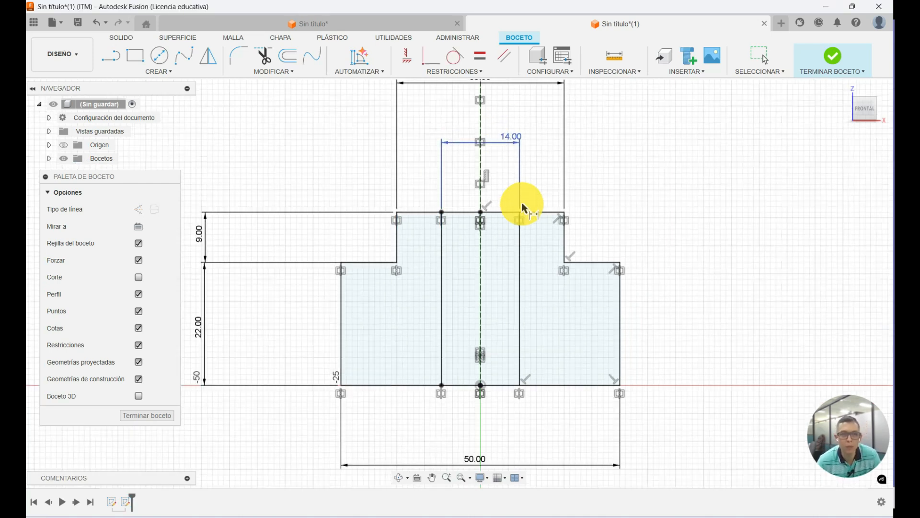
pyautogui.scroll(-2, 523, 208)
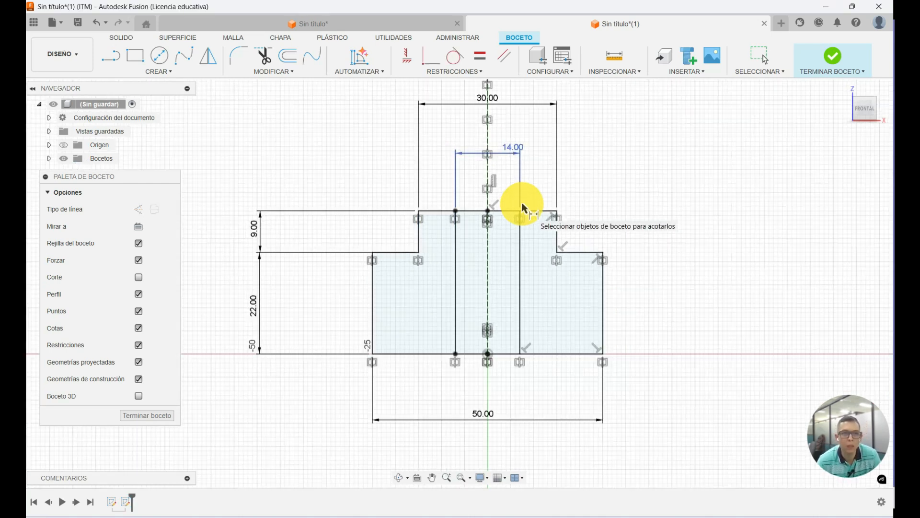
# - Finish the sketch and revolve the stepped profile region left of the hole 360 degrees about the vertical construction line as a new body
pyautogui.click(830, 56)
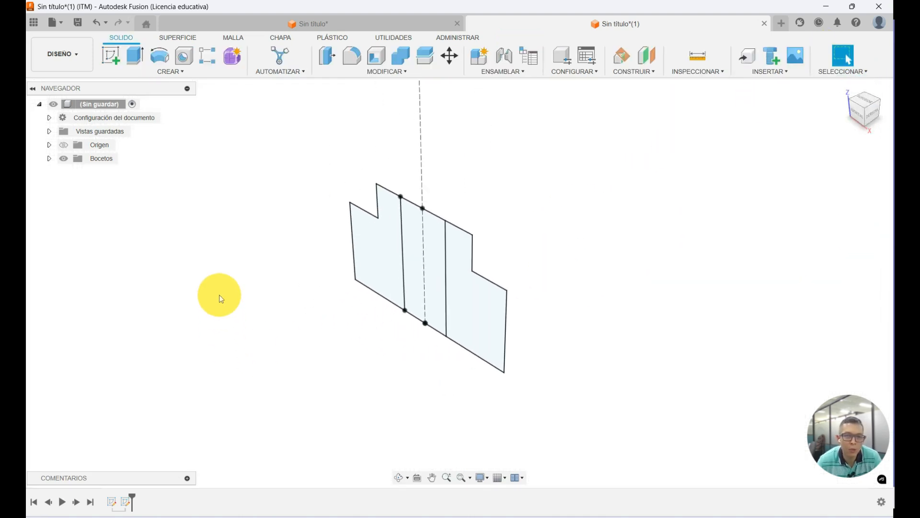
pyautogui.click(163, 72)
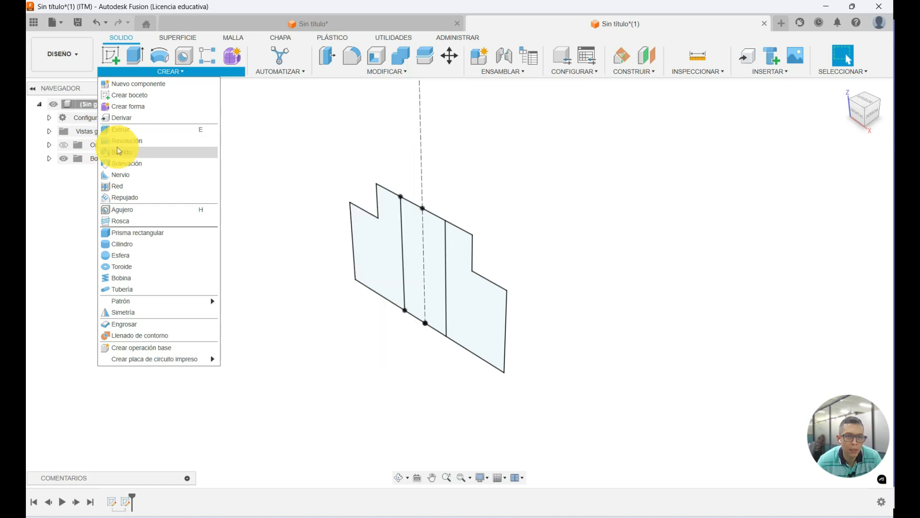
pyautogui.click(121, 142)
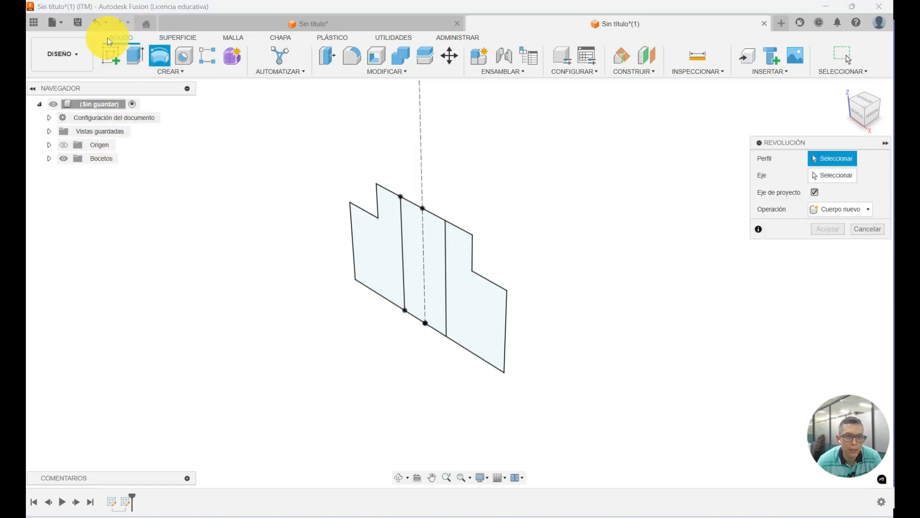
pyautogui.click(171, 37)
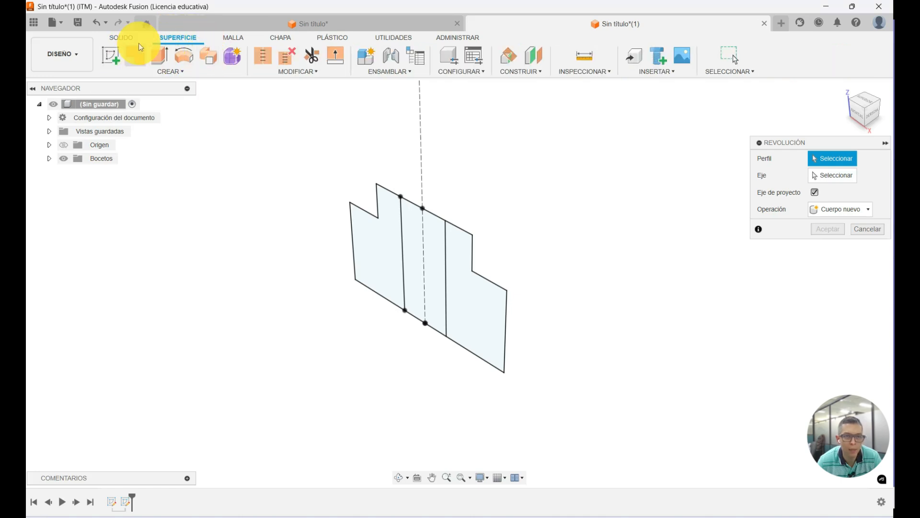
pyautogui.click(126, 38)
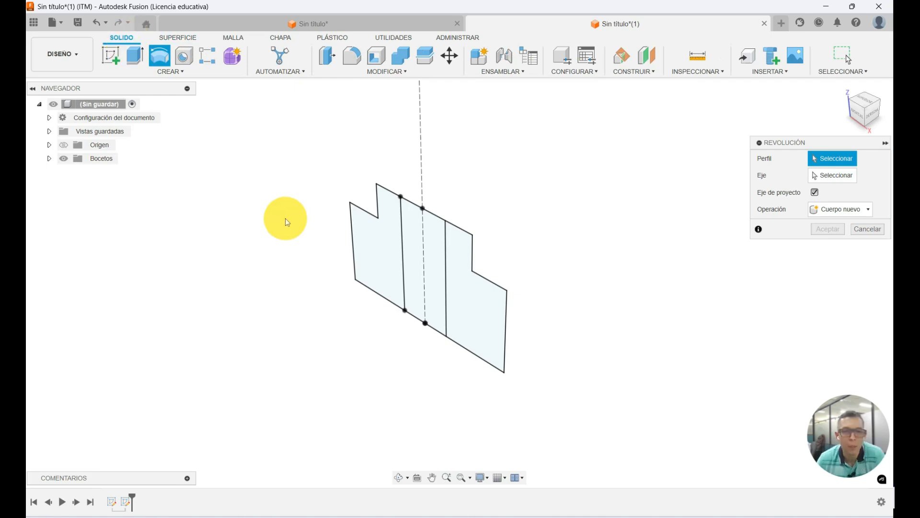
pyautogui.scroll(2, 277, 219)
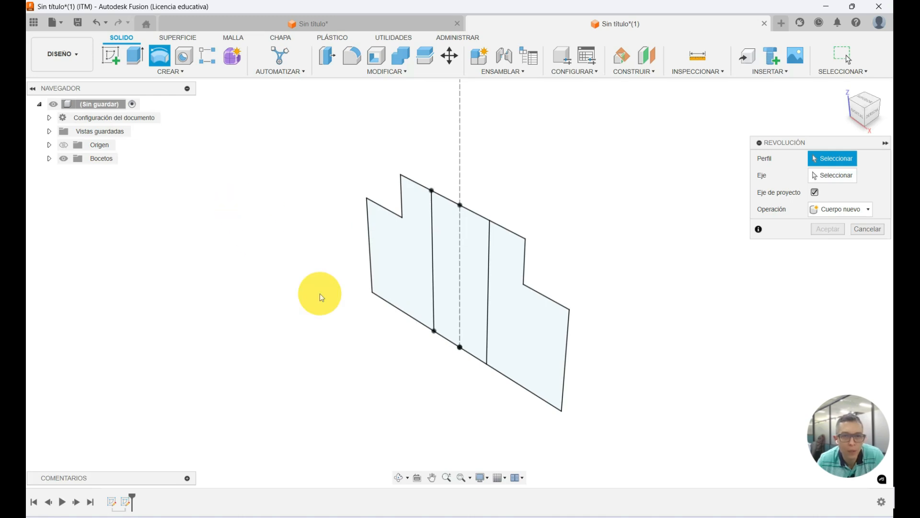
pyautogui.click(415, 249)
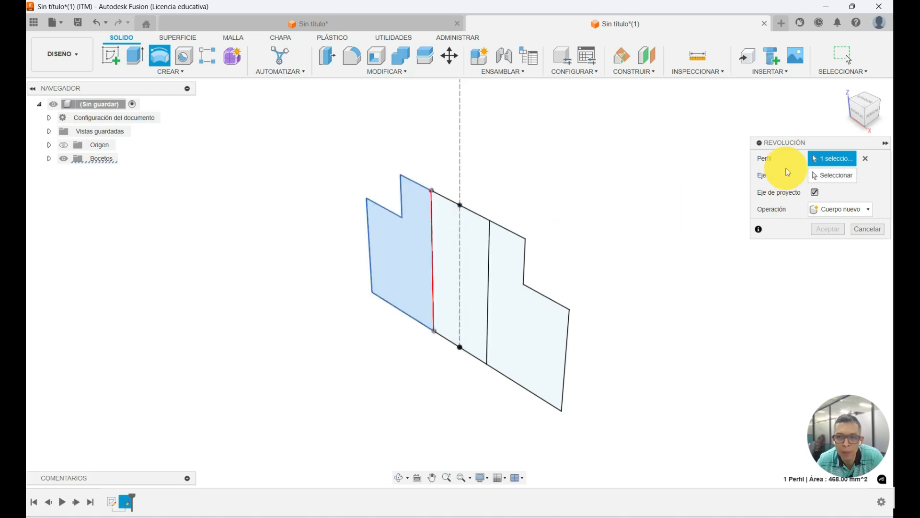
pyautogui.click(833, 175)
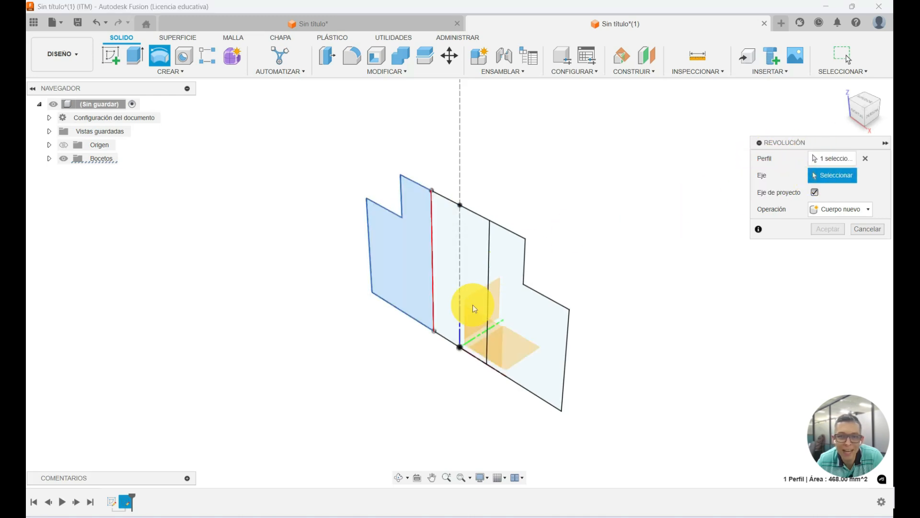
pyautogui.click(460, 262)
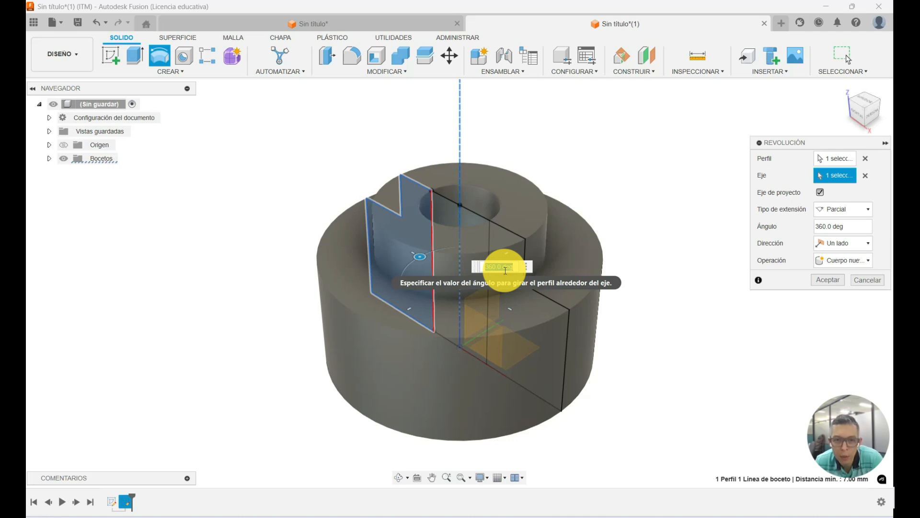
pyautogui.click(825, 279)
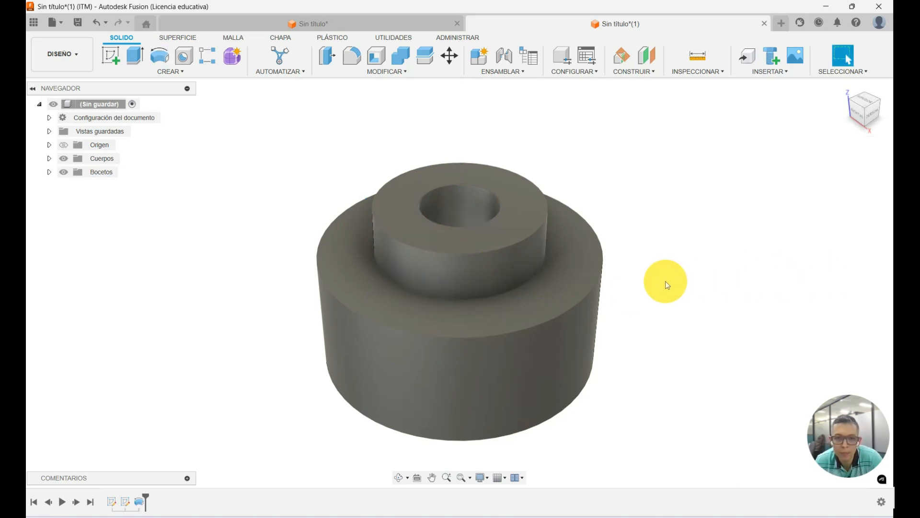
pyautogui.keyDown('shift'); pyautogui.moveTo(637, 344); pyautogui.dragTo(592, 323, button='middle'); pyautogui.keyUp('shift')
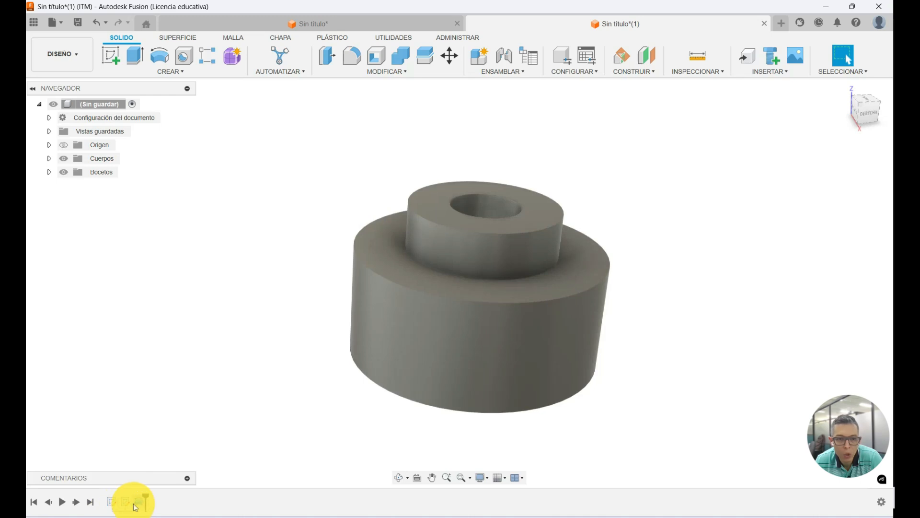
# - Open the first sketch, Boceto1, for editing to check its contents, and close it without changes
pyautogui.click(112, 502)
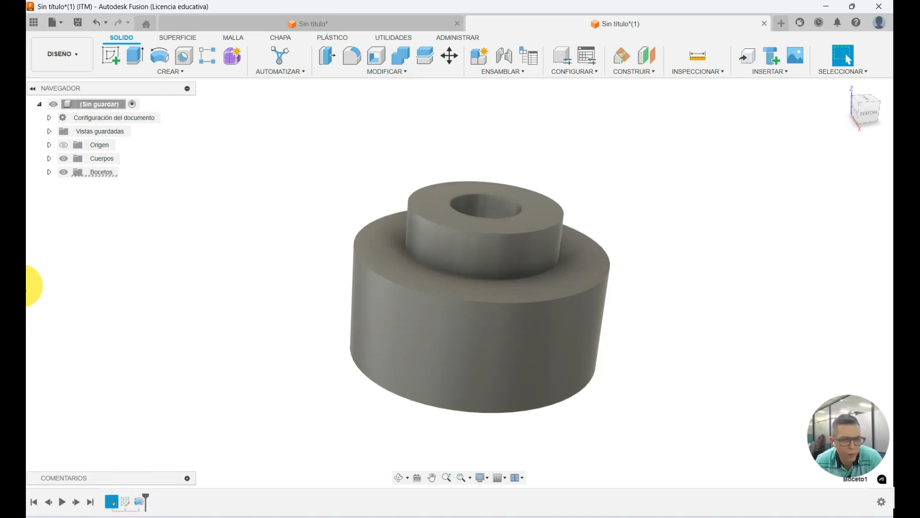
pyautogui.click(48, 159)
pyautogui.click(78, 175)
pyautogui.click(50, 187)
pyautogui.click(104, 201)
pyautogui.rightClick(105, 201)
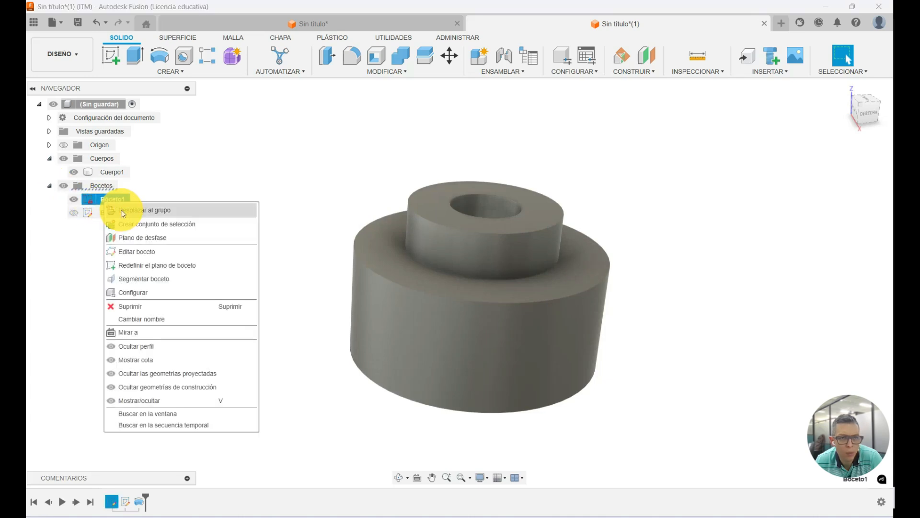
pyautogui.click(140, 250)
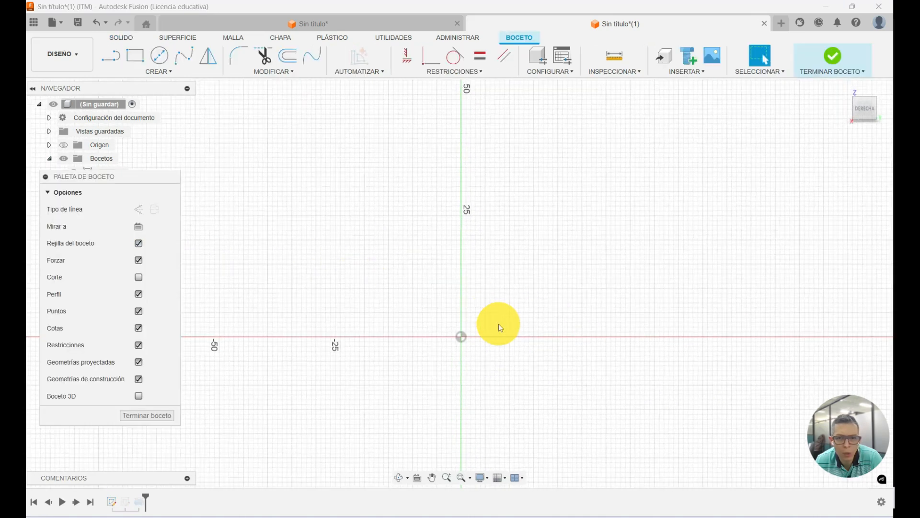
pyautogui.click(148, 417)
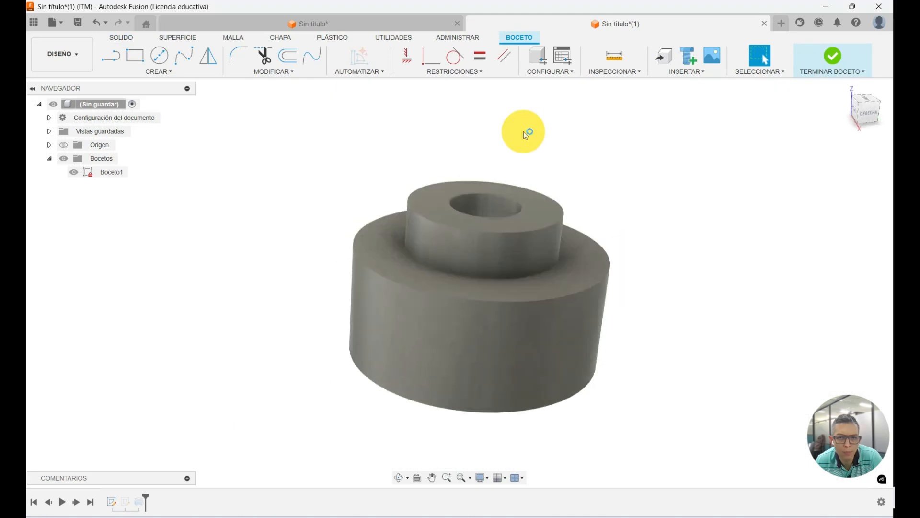
# - Delete the unused first sketch, Boceto1, from the design history
pyautogui.click(112, 502)
pyautogui.press('Delete')
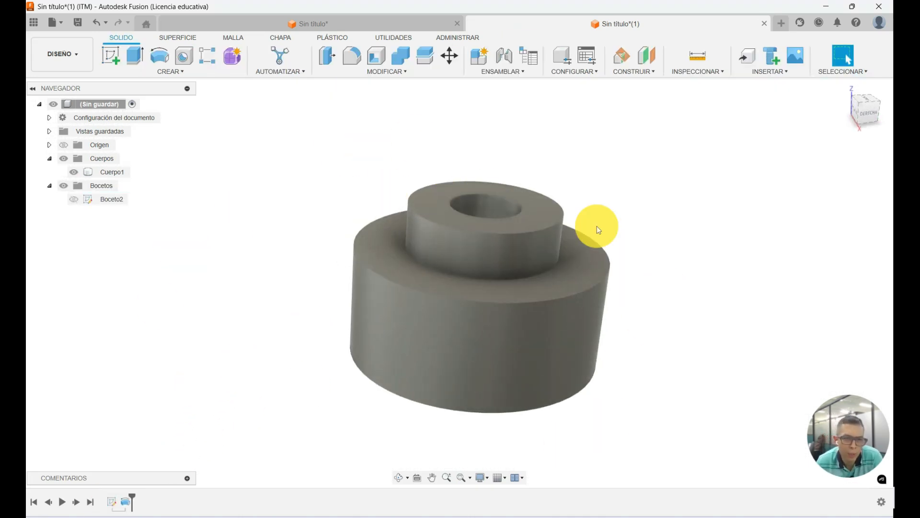
pyautogui.click(112, 506)
pyautogui.keyDown('shift'); pyautogui.moveTo(185, 441); pyautogui.dragTo(212, 438, button='middle'); pyautogui.keyUp('shift')
pyautogui.click(312, 349)
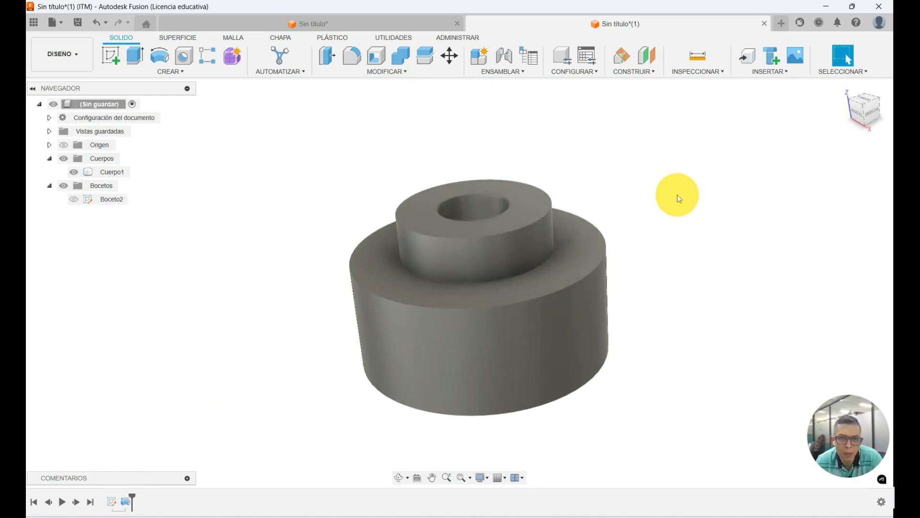
# - Fillet the upper step's top and base edges and the large cylinder's top and bottom outer edges with a 1.5 mm constant radius
pyautogui.scroll(2, 638, 269)
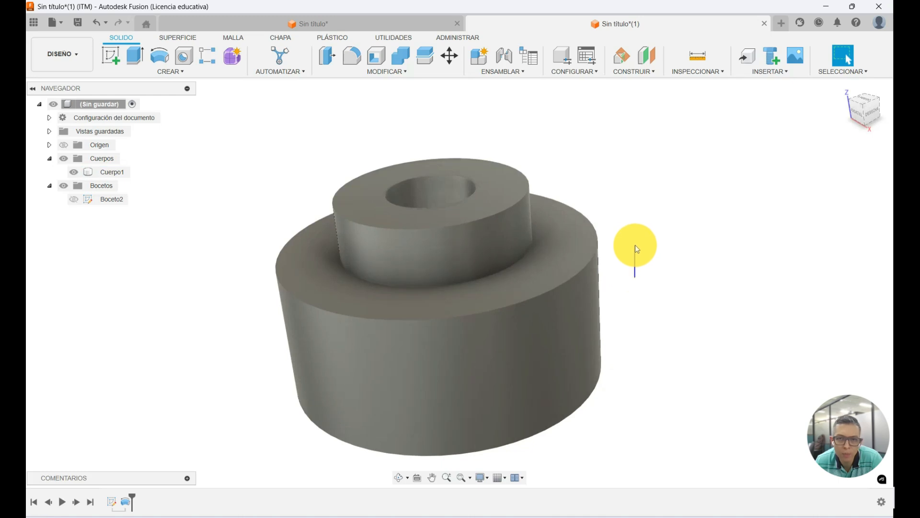
pyautogui.keyDown('shift'); pyautogui.moveTo(634, 242); pyautogui.dragTo(686, 238, button='middle'); pyautogui.keyUp('shift')
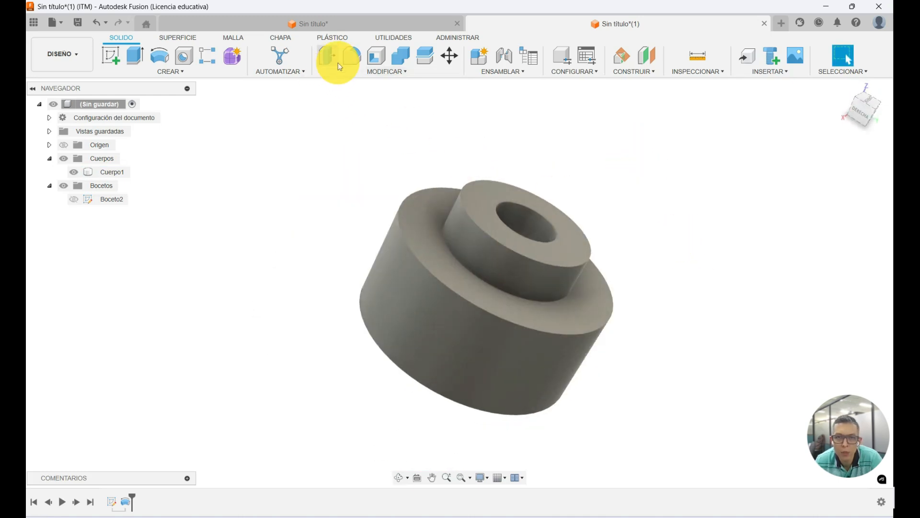
pyautogui.click(352, 56)
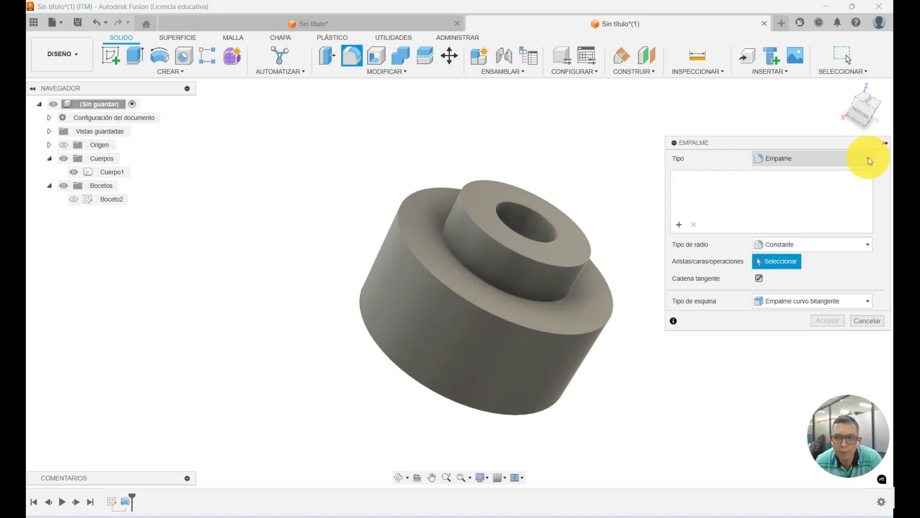
pyautogui.click(518, 257)
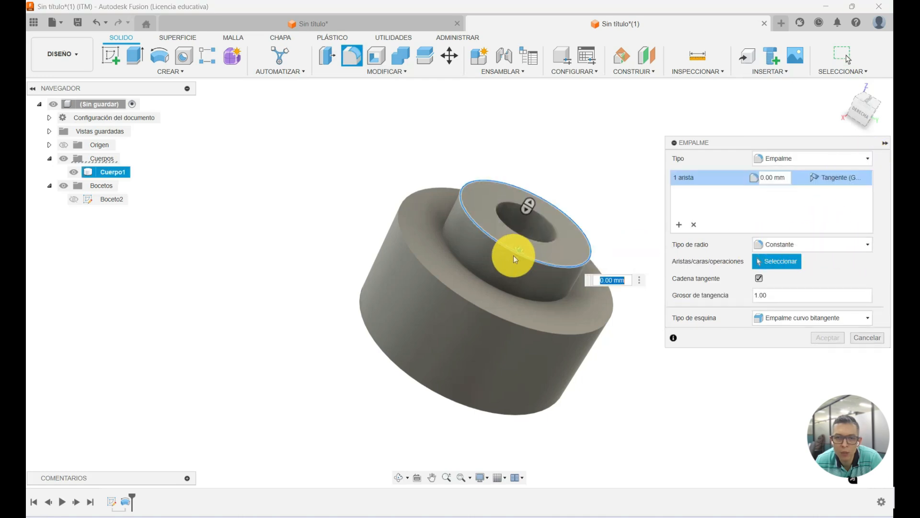
pyautogui.click(492, 290)
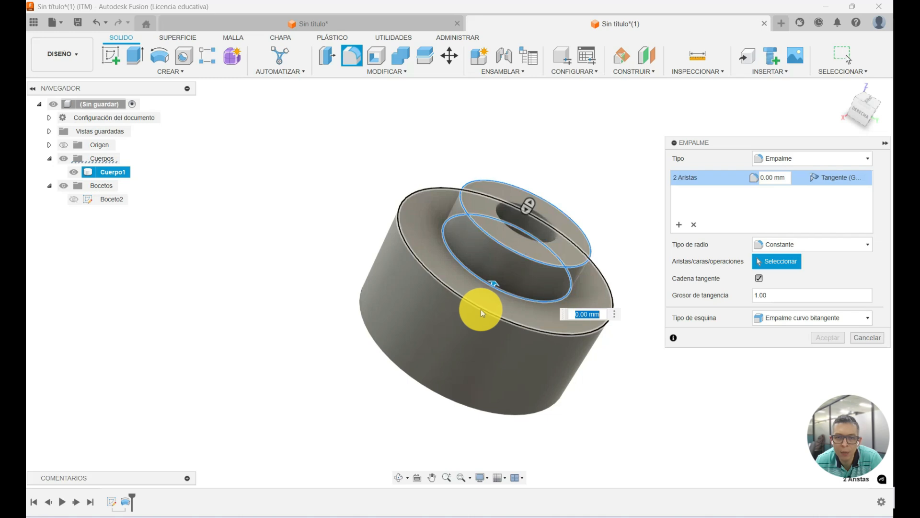
pyautogui.click(481, 311)
pyautogui.click(428, 392)
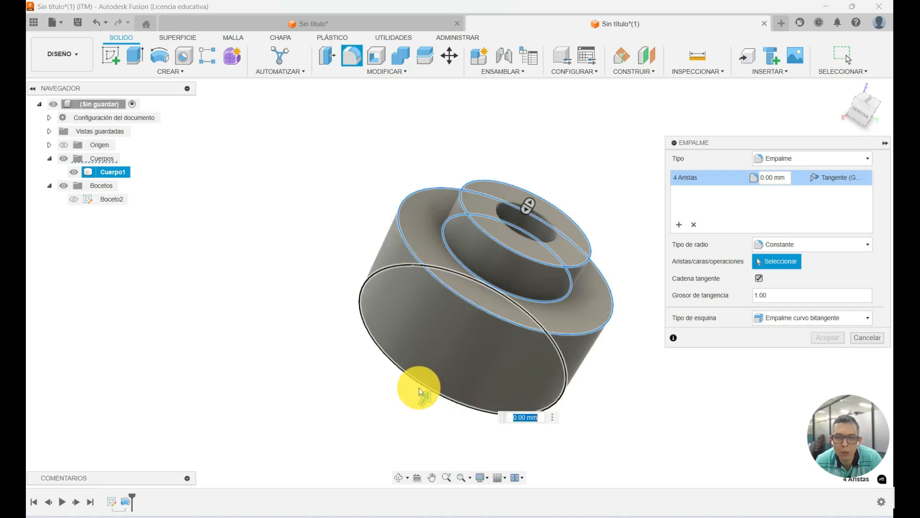
pyautogui.keyDown('shift'); pyautogui.moveTo(308, 346); pyautogui.dragTo(291, 274, button='middle'); pyautogui.keyUp('shift')
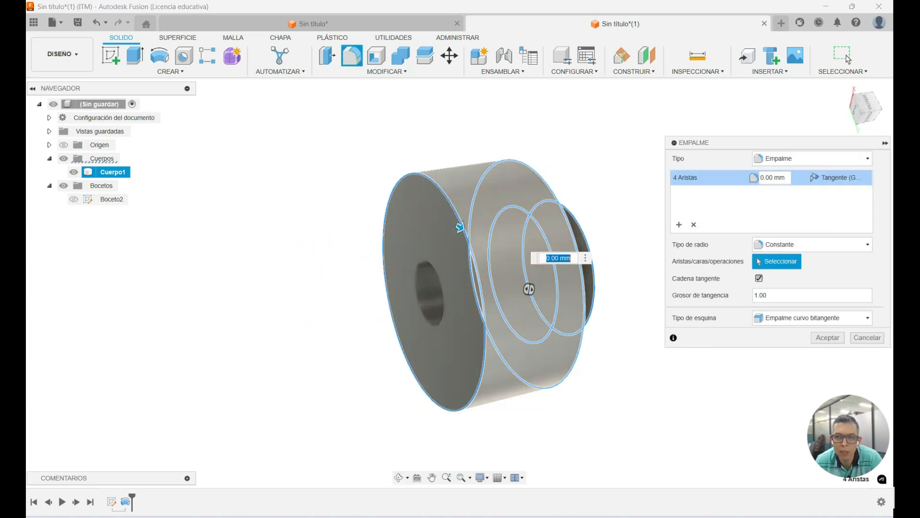
pyautogui.moveTo(789, 177); pyautogui.dragTo(741, 179)
pyautogui.write('1.5')
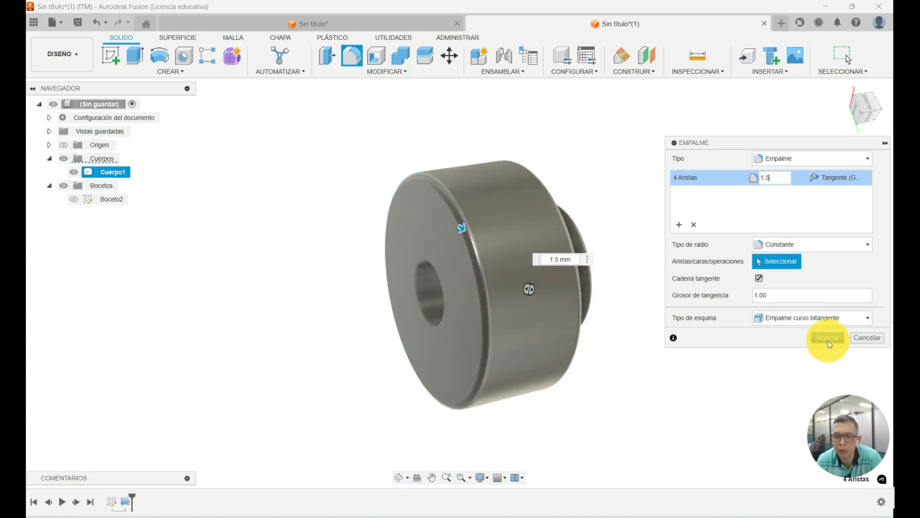
pyautogui.click(829, 339)
pyautogui.keyDown('shift'); pyautogui.moveTo(737, 229); pyautogui.dragTo(723, 131, button='middle'); pyautogui.keyUp('shift')
pyautogui.keyDown('shift'); pyautogui.moveTo(670, 283); pyautogui.dragTo(637, 232, button='middle'); pyautogui.keyUp('shift')
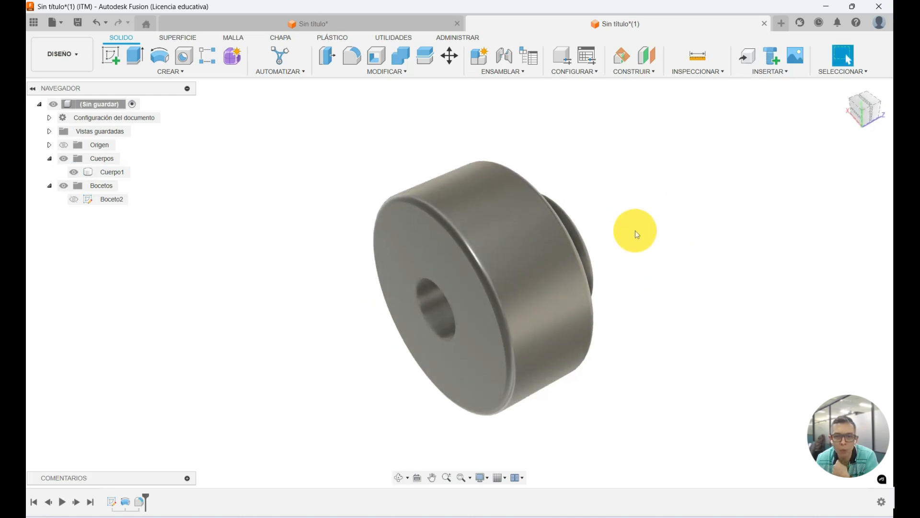
pyautogui.scroll(3, 635, 239)
pyautogui.click(326, 234)
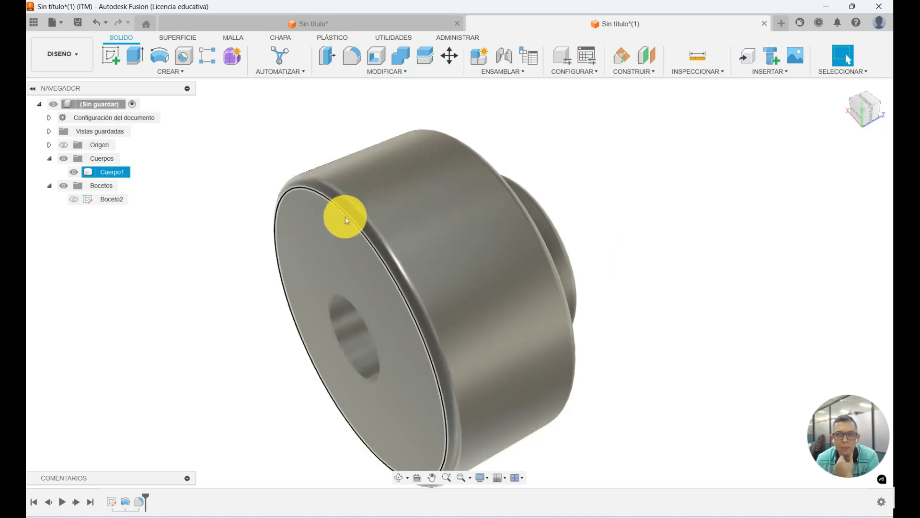
pyautogui.click(742, 125)
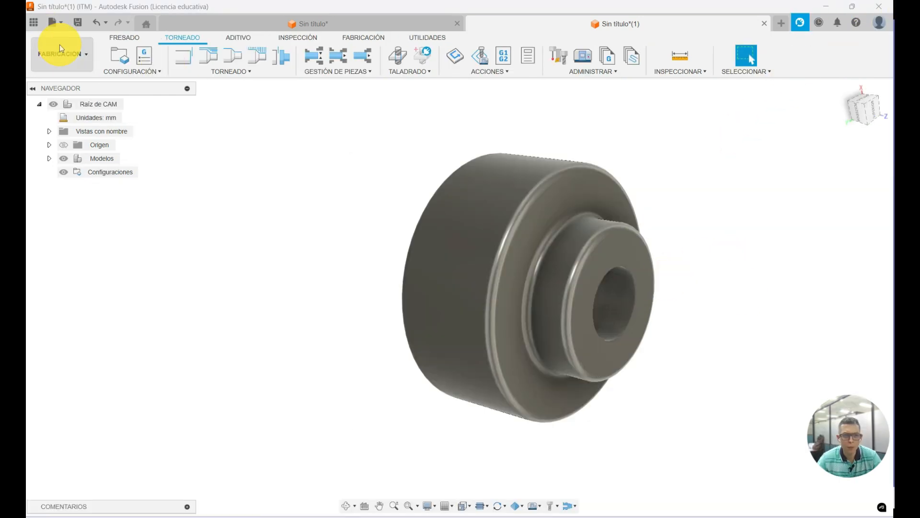
# - Return from the Manufacture workspace to the Design workspace
pyautogui.click(62, 53)
pyautogui.click(61, 83)
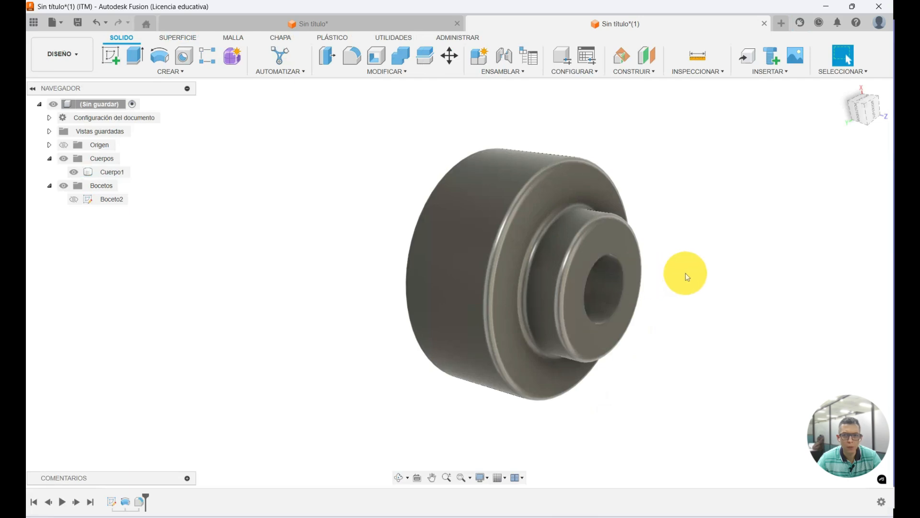
pyautogui.keyDown('shift'); pyautogui.moveTo(653, 193); pyautogui.dragTo(575, 176, button='middle'); pyautogui.keyUp('shift')
# - Switch to the Manufacture workspace and look through its milling, turning, additive, inspection and fabrication tool sets
pyautogui.click(60, 56)
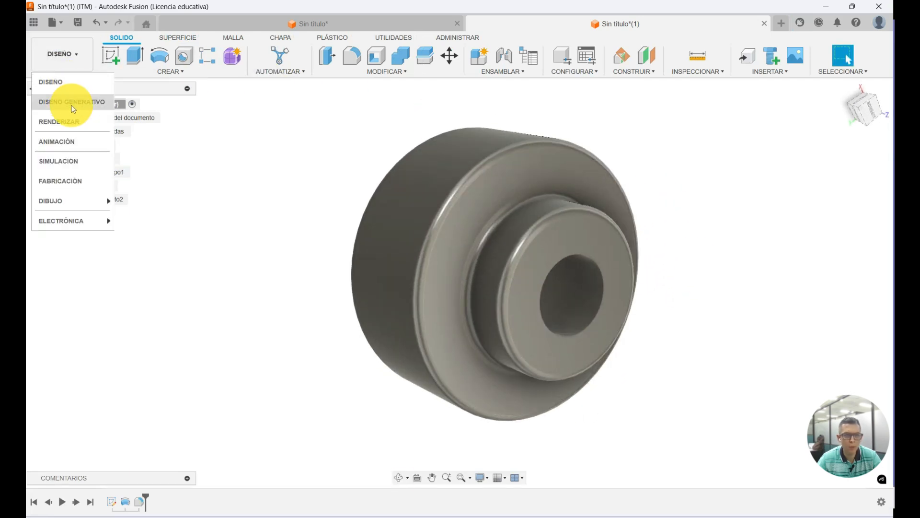
pyautogui.click(67, 180)
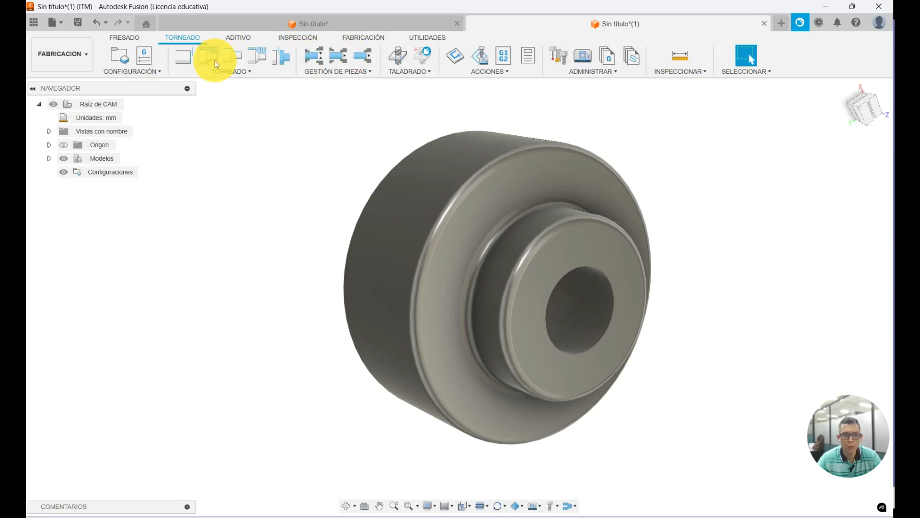
pyautogui.click(120, 37)
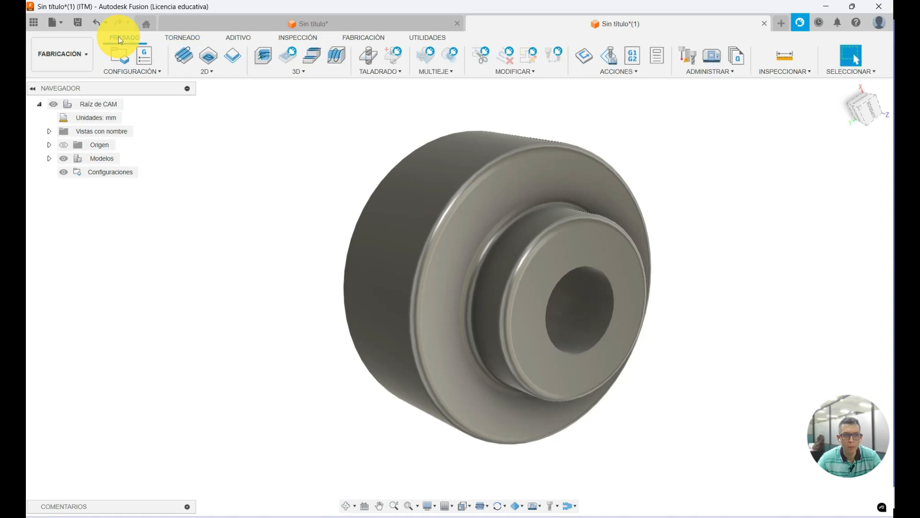
pyautogui.click(188, 40)
pyautogui.click(237, 38)
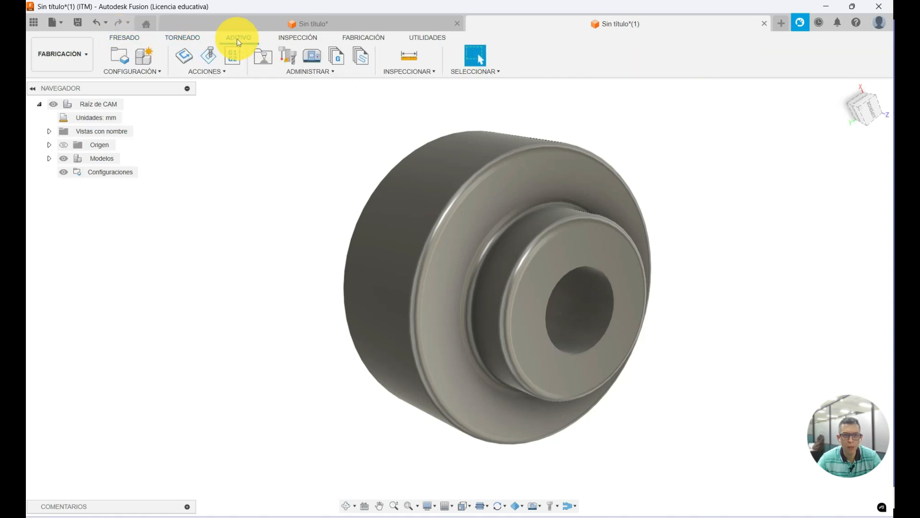
pyautogui.click(310, 40)
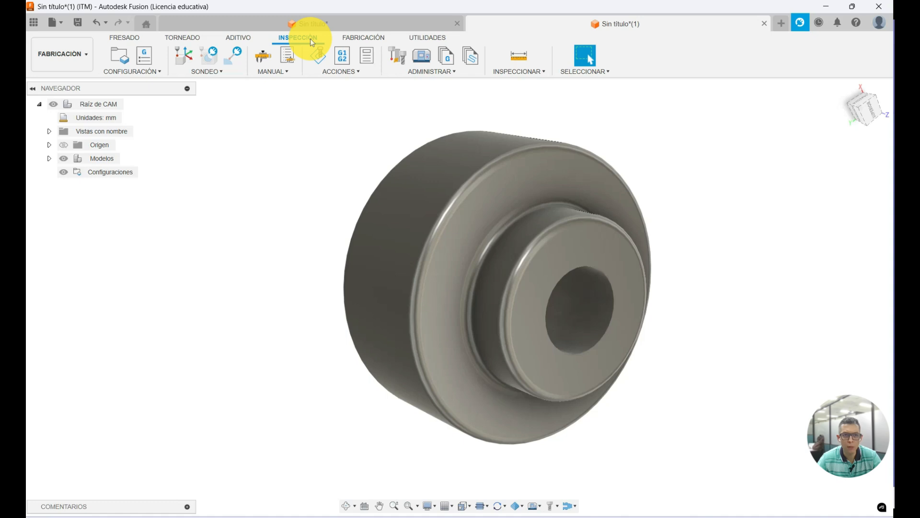
pyautogui.click(358, 38)
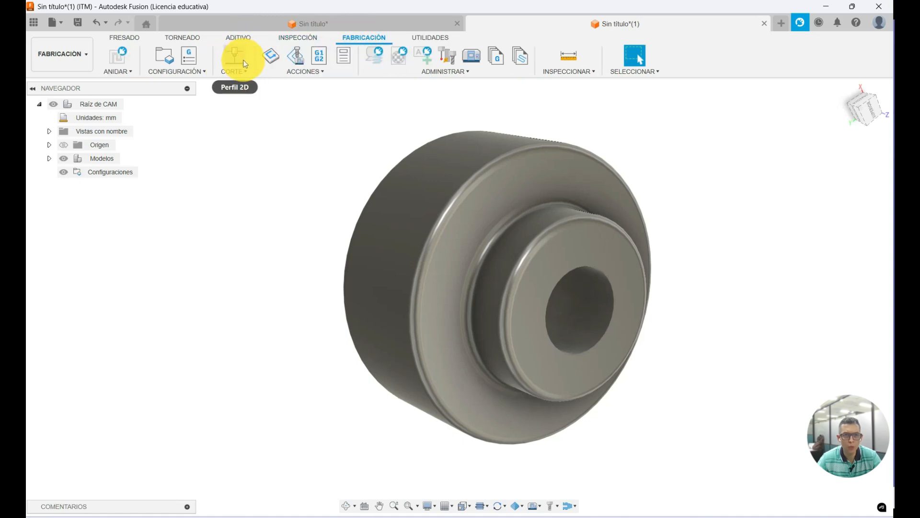
# - Compare the turning and milling tool sets in the Manufacture workspace while examining the part's stepped shape
pyautogui.moveTo(245, 64)
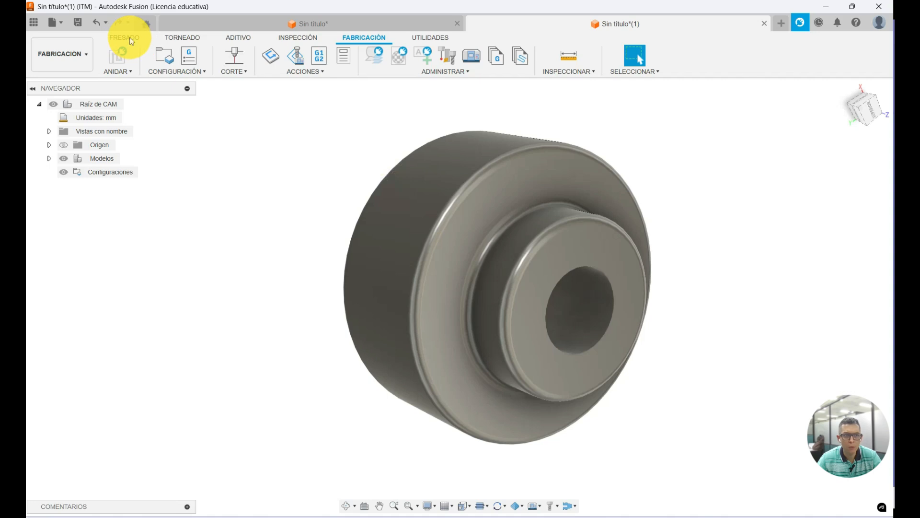
pyautogui.click(174, 37)
pyautogui.keyDown('shift'); pyautogui.moveTo(355, 308); pyautogui.dragTo(301, 292, button='middle'); pyautogui.keyUp('shift')
pyautogui.scroll(2, 488, 275)
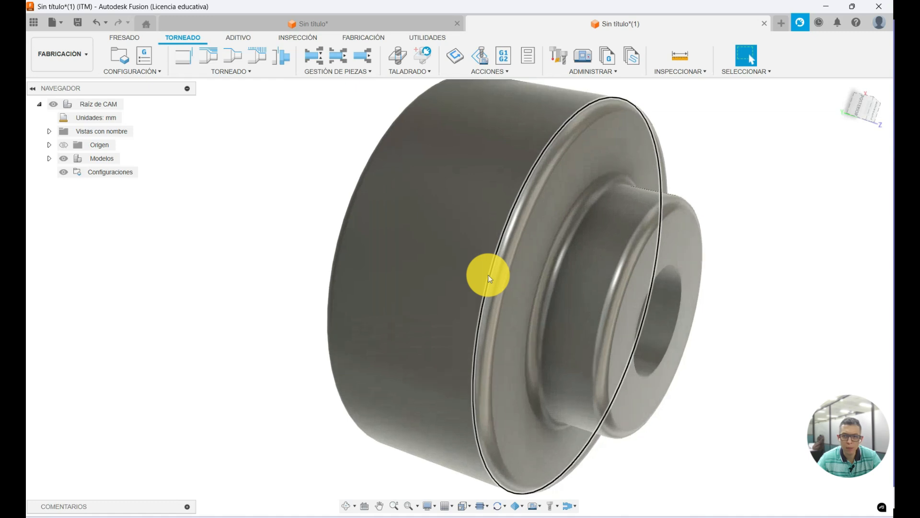
pyautogui.scroll(-4, 777, 209)
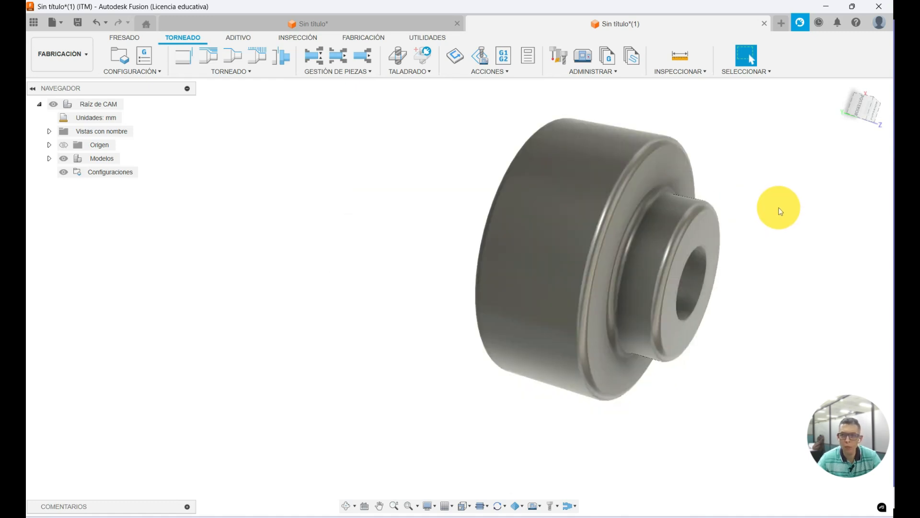
pyautogui.click(123, 37)
pyautogui.keyDown('shift'); pyautogui.moveTo(760, 376); pyautogui.dragTo(606, 288, button='middle'); pyautogui.keyUp('shift')
pyautogui.press('Escape')
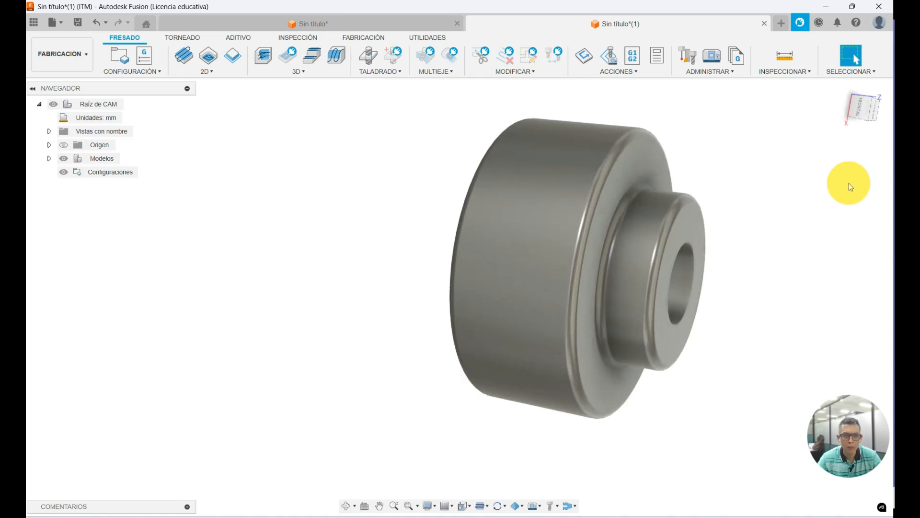
# - Start a new turning setup for the part and assign the Autodesk Generic Mill-Turn Lathe as its machine
pyautogui.click(180, 37)
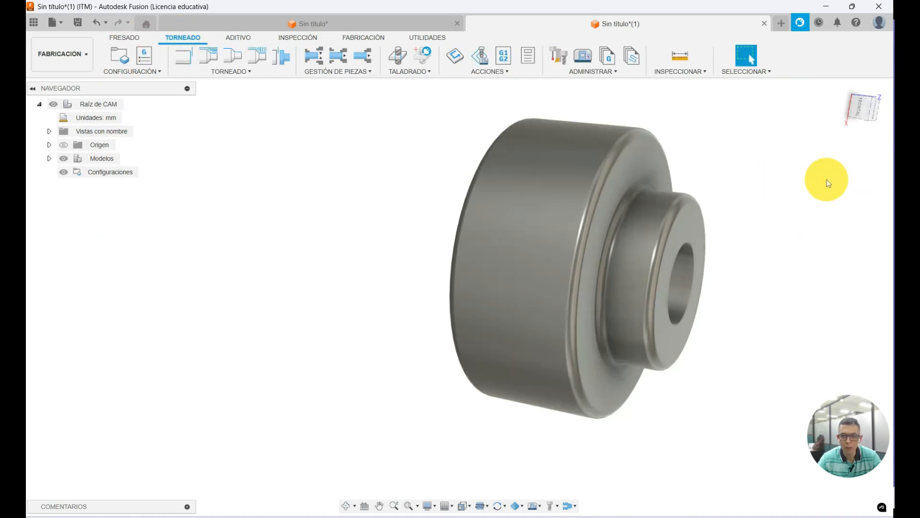
pyautogui.scroll(1, 826, 182)
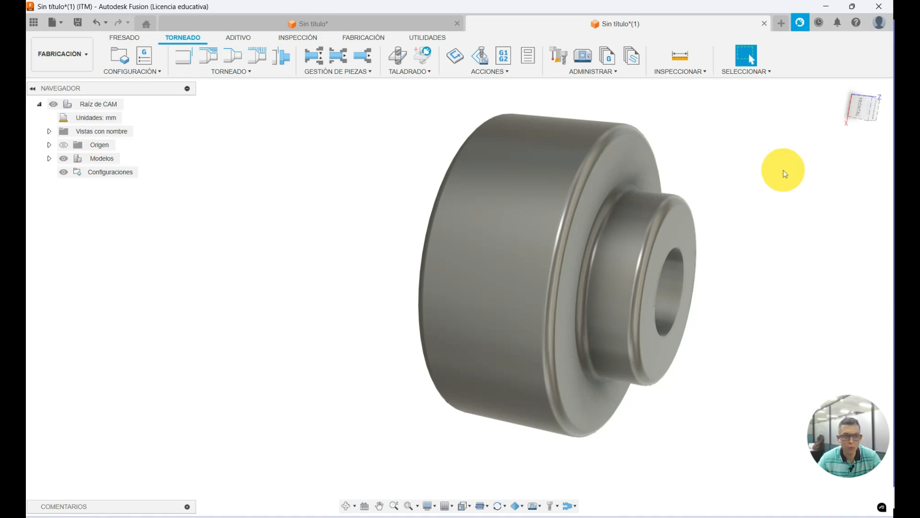
pyautogui.click(120, 56)
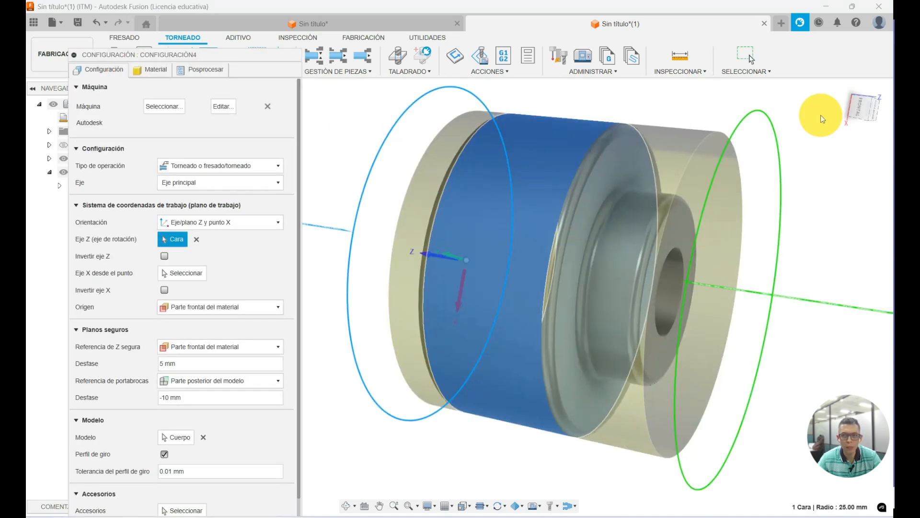
pyautogui.click(858, 114)
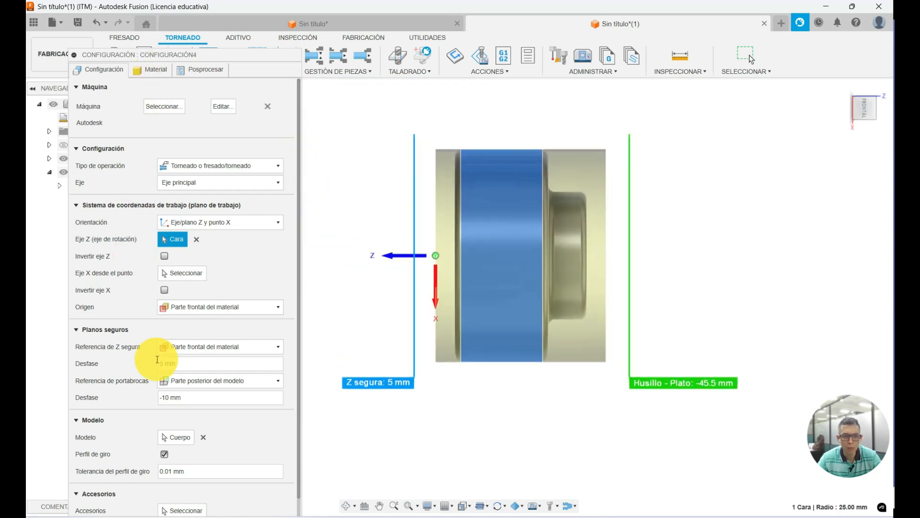
pyautogui.moveTo(123, 61); pyautogui.dragTo(101, 24)
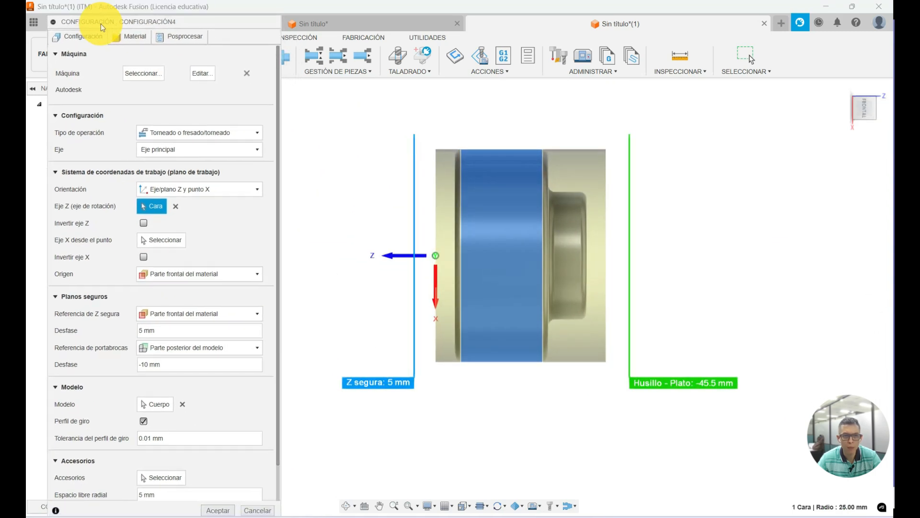
pyautogui.click(145, 72)
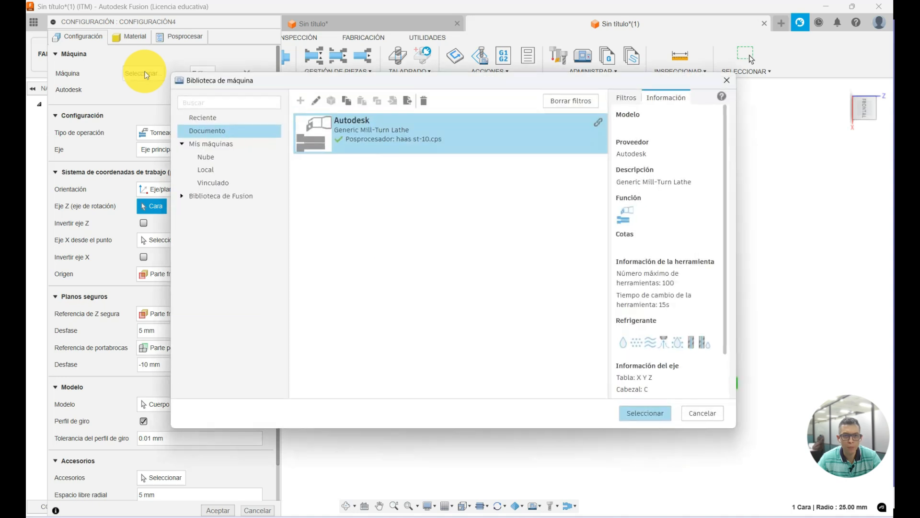
pyautogui.click(405, 145)
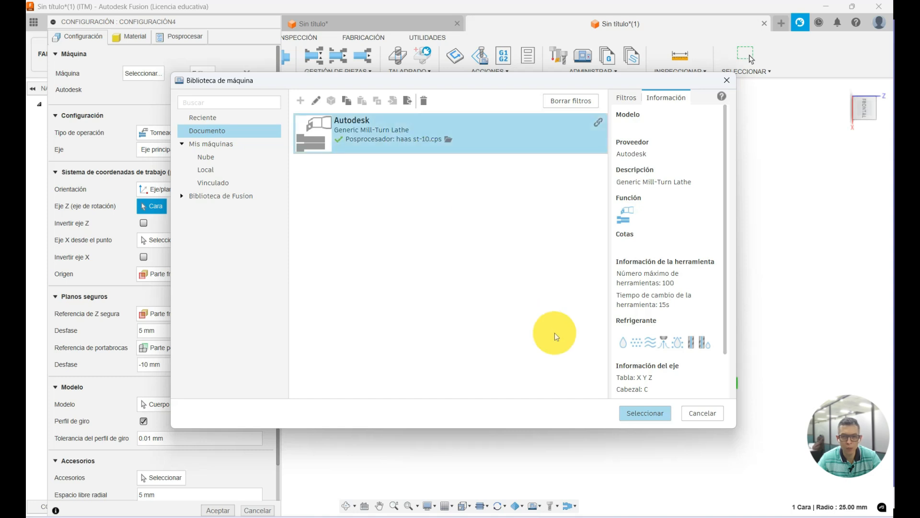
pyautogui.click(645, 413)
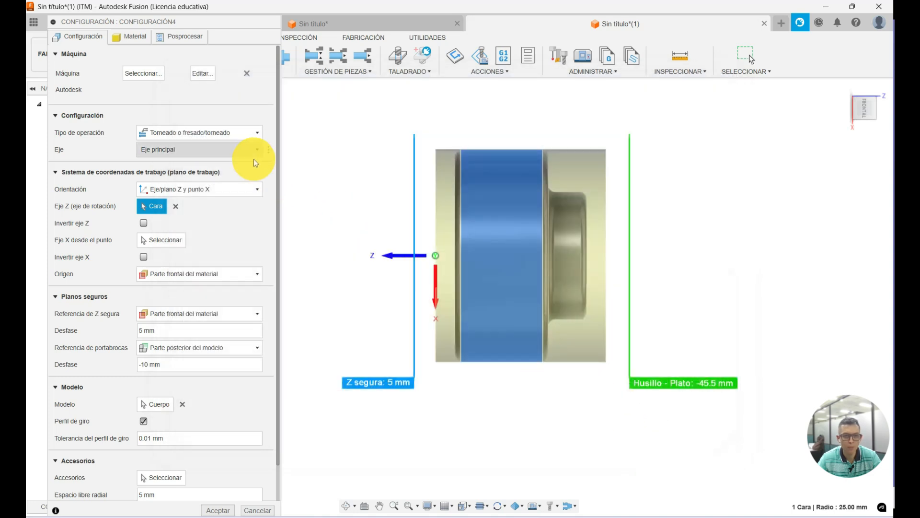
# - Choose Torneado o fresado/torneado as the setup's operation type and Eje principal as its spindle
pyautogui.click(243, 138)
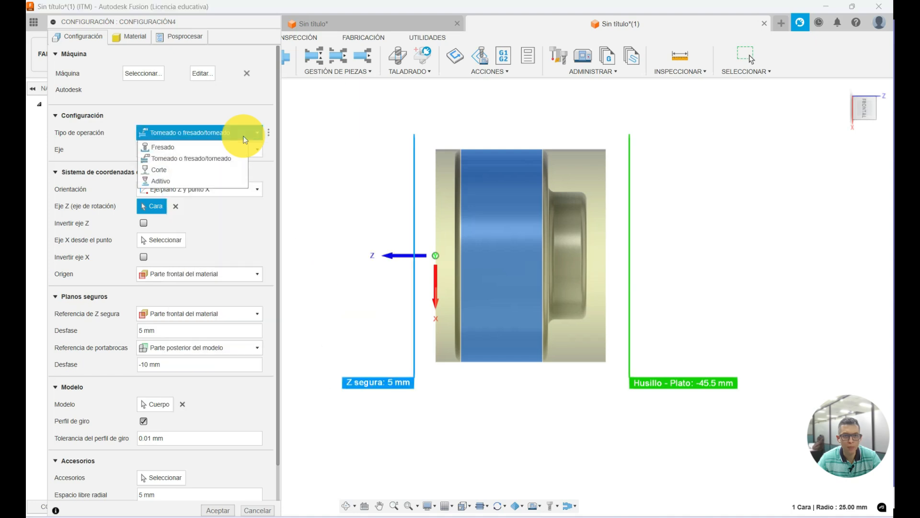
pyautogui.click(177, 159)
pyautogui.click(171, 150)
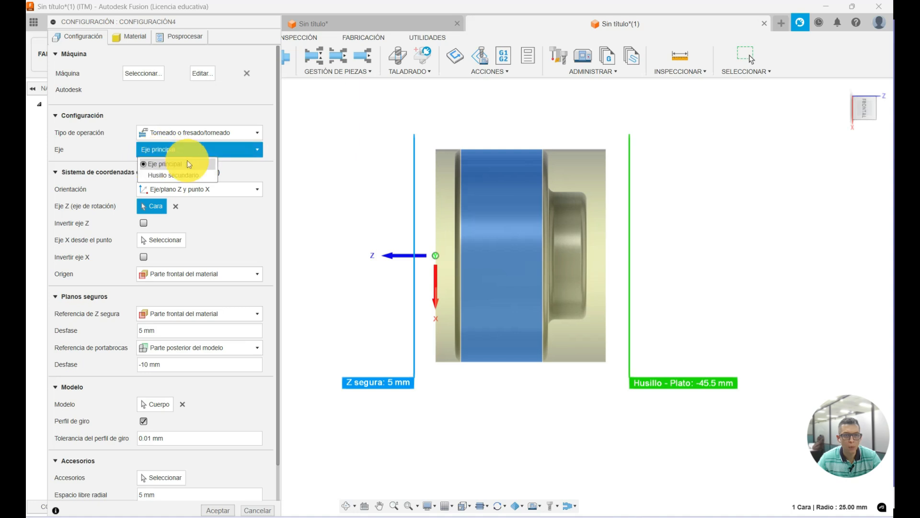
pyautogui.click(177, 163)
pyautogui.click(166, 150)
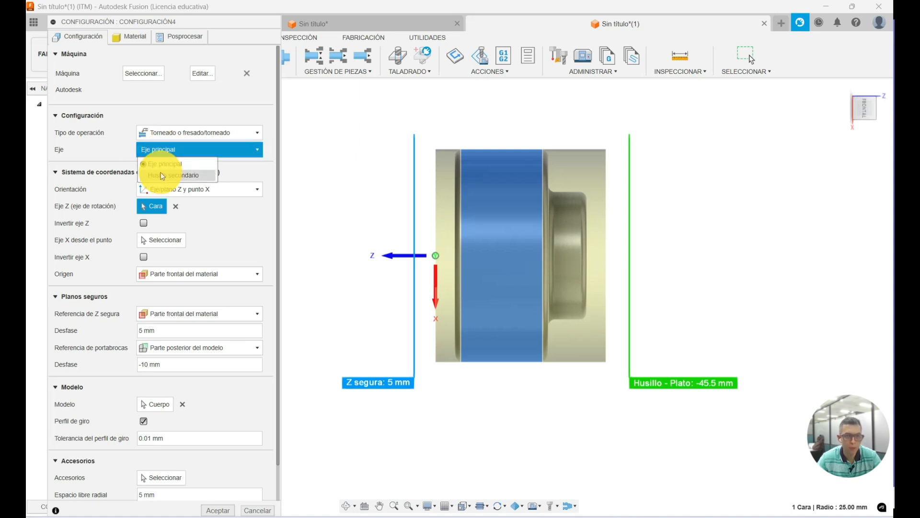
pyautogui.click(180, 151)
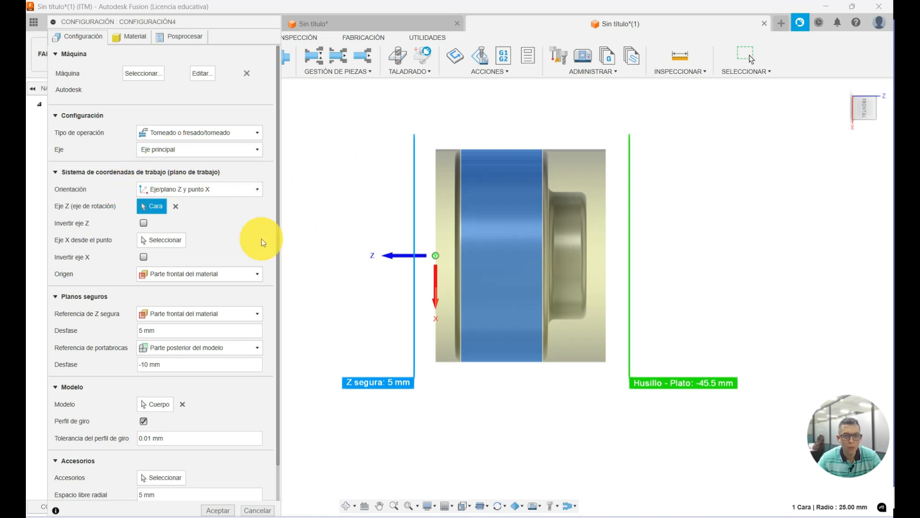
# - Try inverting the work coordinate system's Z axis, inspect the setup's orientation, and restore the original direction
pyautogui.keyDown('shift'); pyautogui.moveTo(345, 234); pyautogui.dragTo(477, 238, button='middle'); pyautogui.keyUp('shift')
pyautogui.keyDown('shift'); pyautogui.moveTo(674, 280); pyautogui.dragTo(695, 232, button='middle'); pyautogui.keyUp('shift')
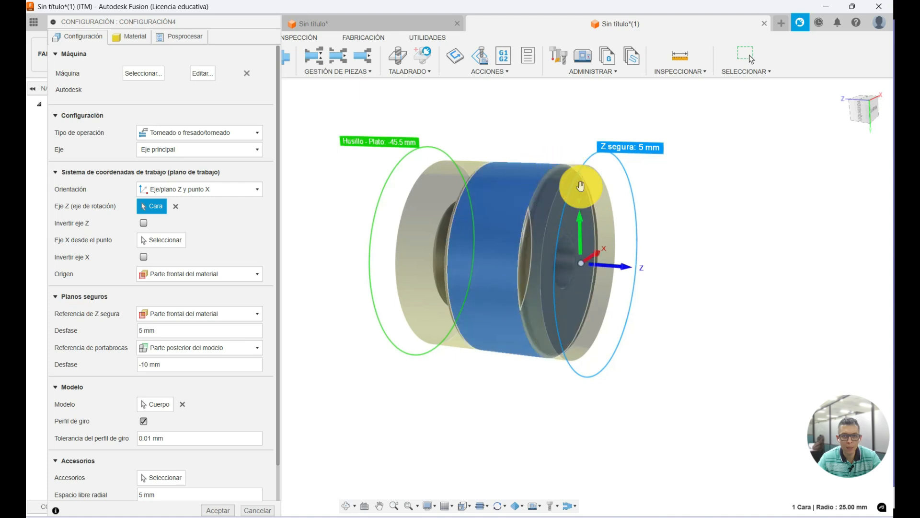
pyautogui.click(862, 115)
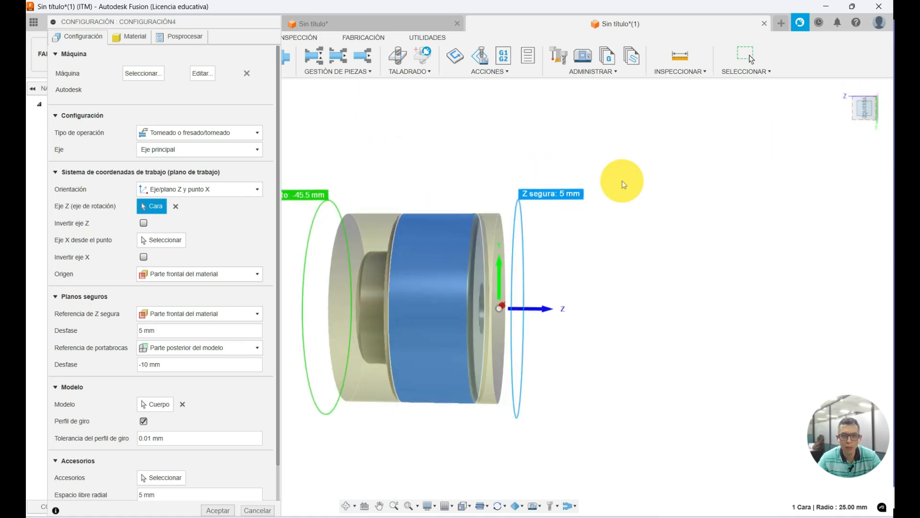
pyautogui.scroll(5, 298, 307)
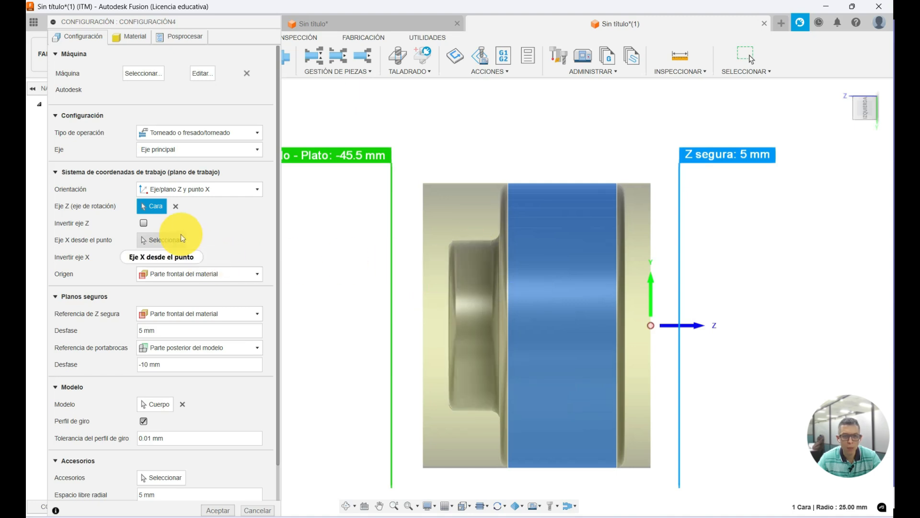
pyautogui.click(144, 222)
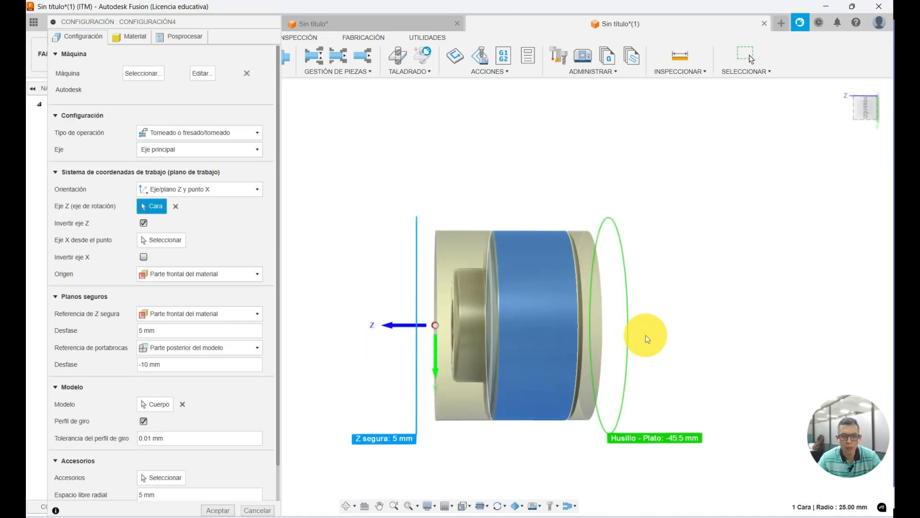
pyautogui.keyDown('shift'); pyautogui.moveTo(393, 337); pyautogui.dragTo(468, 309, button='middle'); pyautogui.keyUp('shift')
pyautogui.keyDown('shift'); pyautogui.moveTo(312, 302); pyautogui.dragTo(345, 309, button='middle'); pyautogui.keyUp('shift')
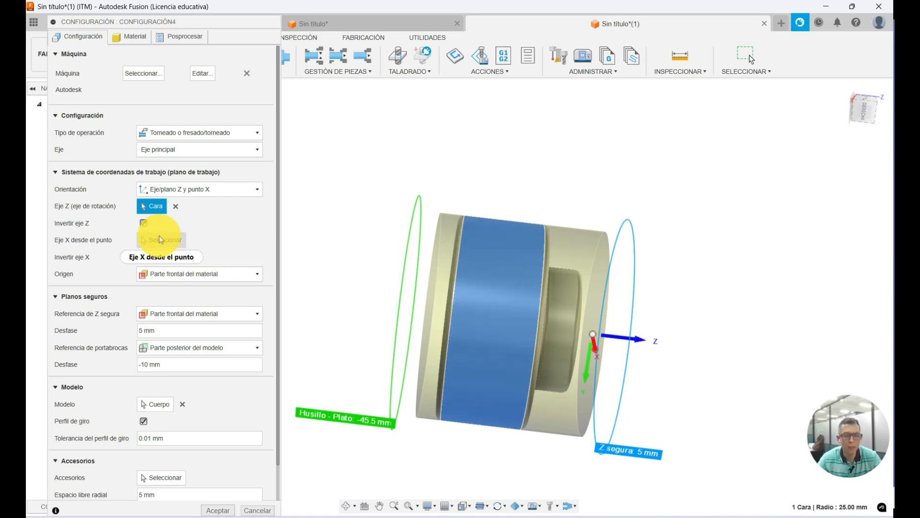
pyautogui.click(145, 225)
pyautogui.keyDown('shift'); pyautogui.moveTo(794, 309); pyautogui.dragTo(545, 287, button='middle'); pyautogui.keyUp('shift')
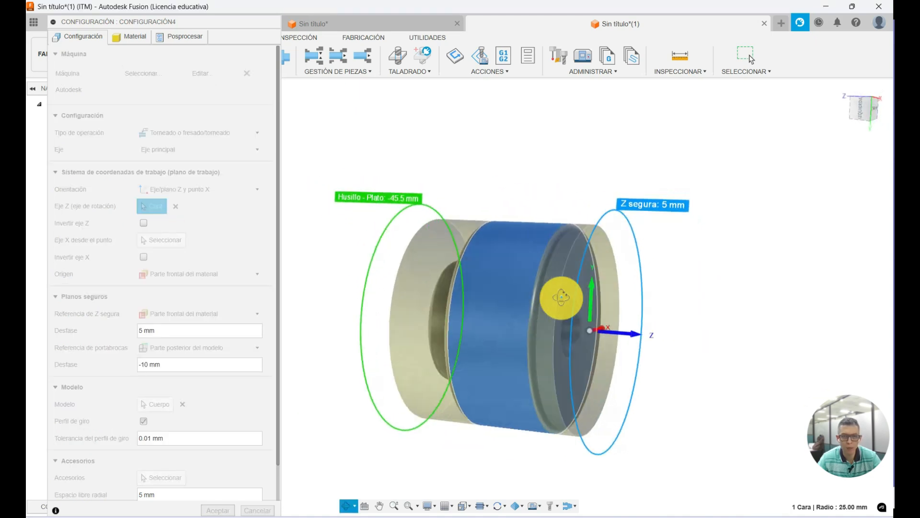
# - Move the chuck plane onto the small step and set its offset from the model back to 8 mm
pyautogui.click(859, 107)
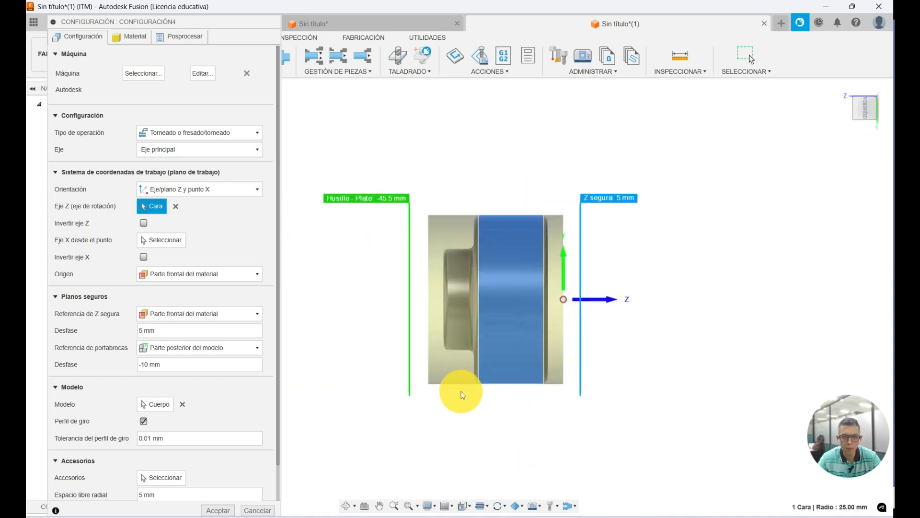
pyautogui.scroll(3, 463, 396)
pyautogui.moveTo(399, 186); pyautogui.dragTo(475, 200)
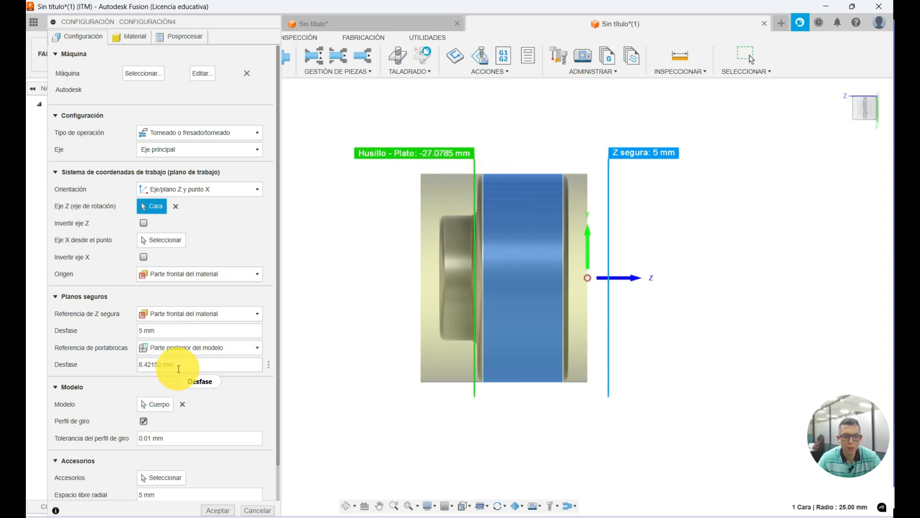
pyautogui.moveTo(476, 173)
pyautogui.mouseDown()
pyautogui.moveTo(487, 170)
pyautogui.moveTo(472, 176)
pyautogui.mouseUp()
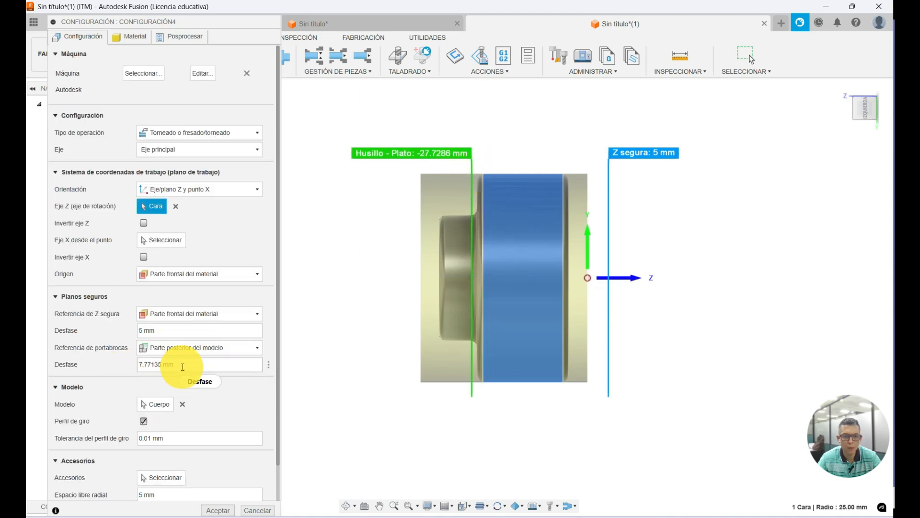
pyautogui.moveTo(182, 365); pyautogui.dragTo(131, 364)
pyautogui.write('8')
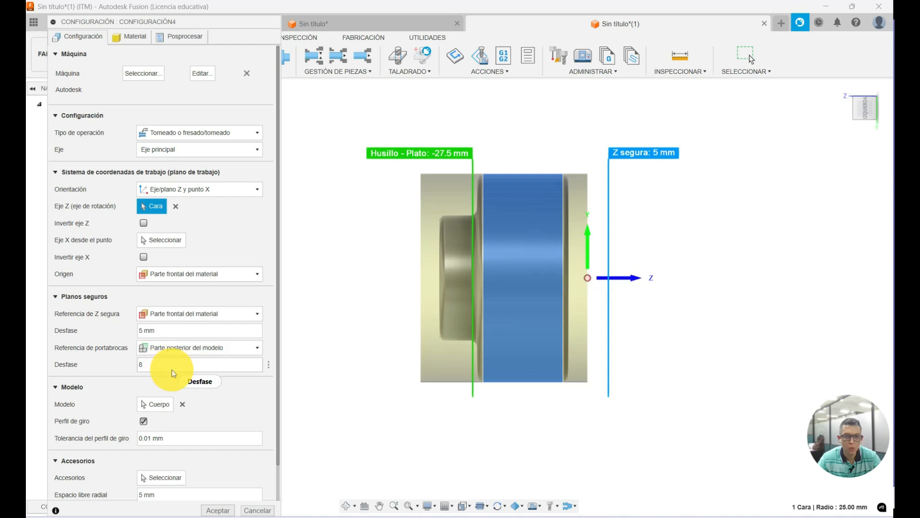
pyautogui.scroll(3, 490, 181)
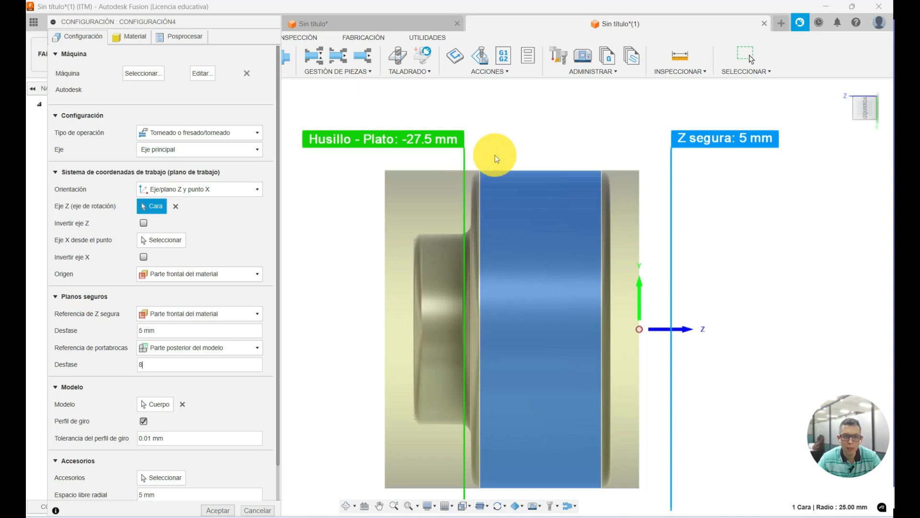
pyautogui.keyDown('shift'); pyautogui.moveTo(493, 195); pyautogui.dragTo(514, 199, button='middle'); pyautogui.keyUp('shift')
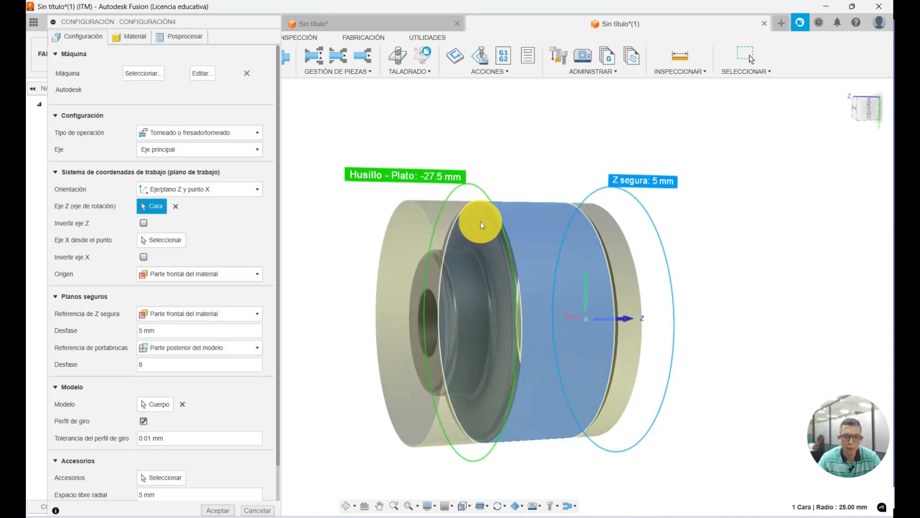
# - Try a safe Z offset of 0 mm from the stock front, and set it to 2 mm
pyautogui.click(867, 108)
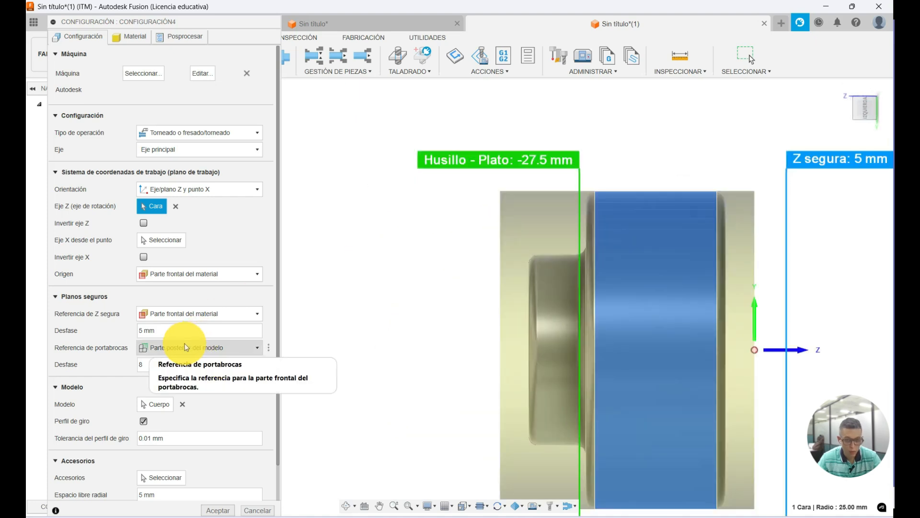
pyautogui.moveTo(162, 331); pyautogui.dragTo(126, 329)
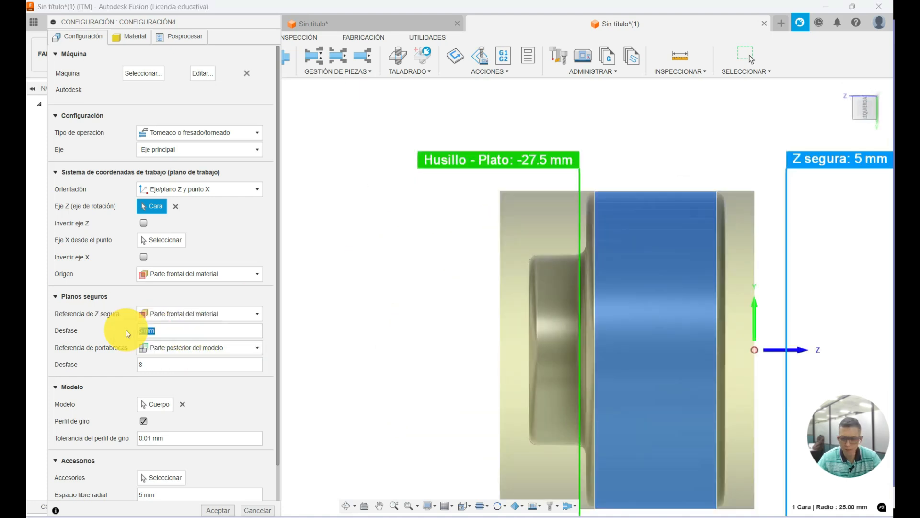
pyautogui.write('0')
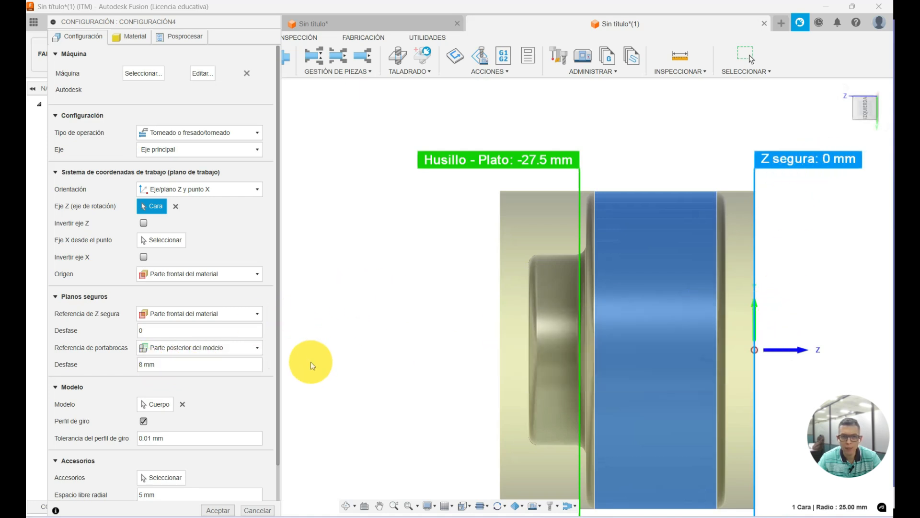
pyautogui.moveTo(164, 330); pyautogui.dragTo(118, 326)
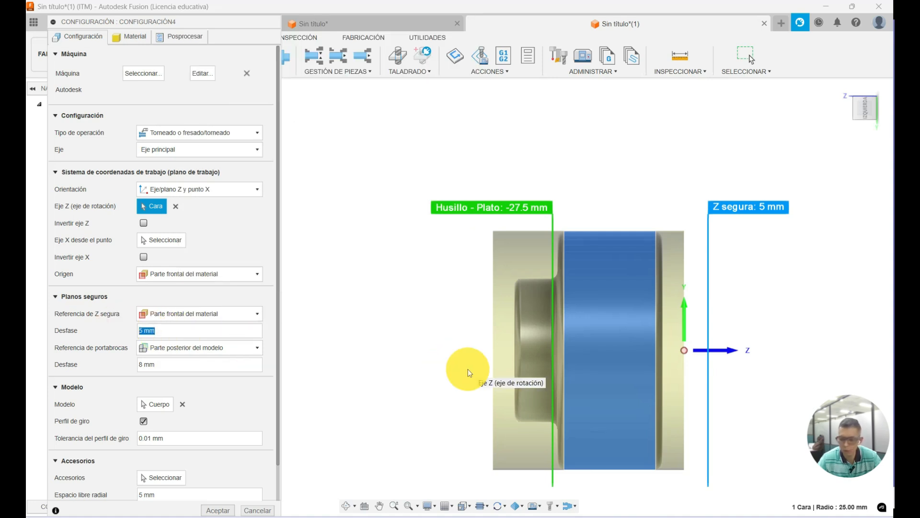
pyautogui.write('2')
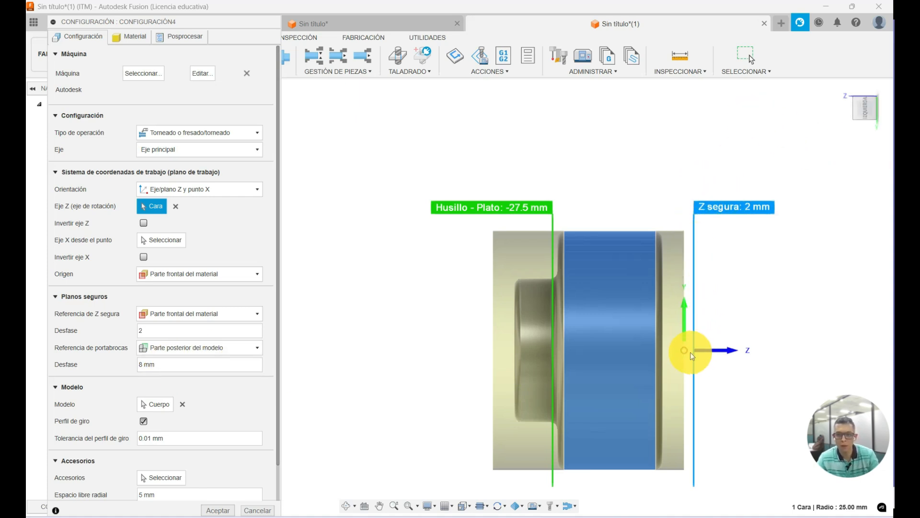
pyautogui.scroll(3, 689, 354)
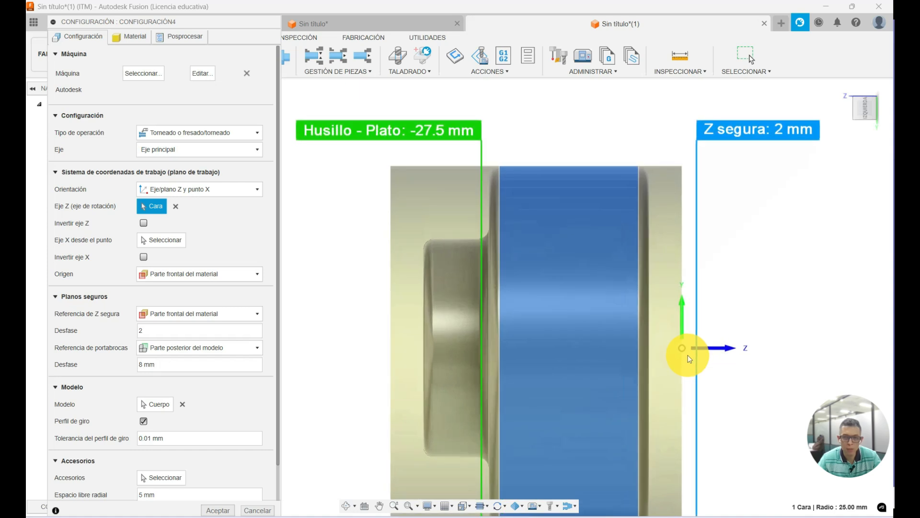
pyautogui.scroll(-2, 715, 354)
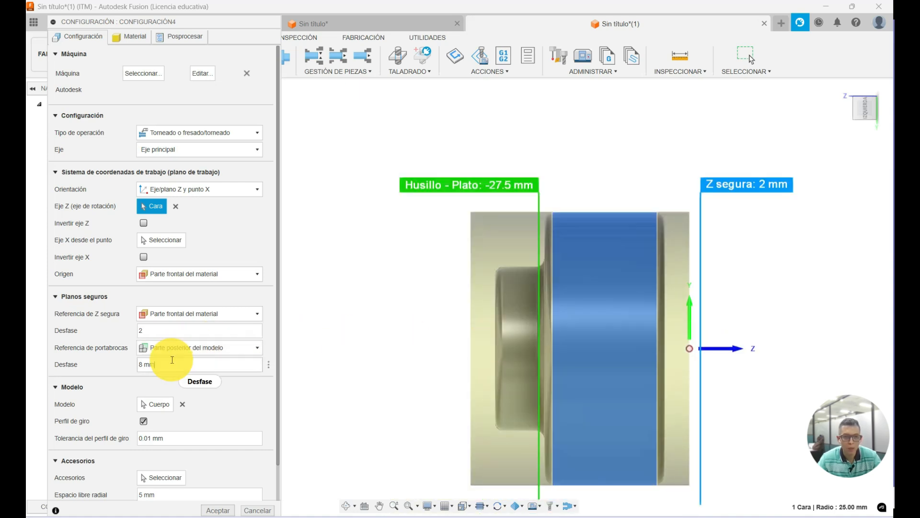
# - Clear the setup's model selection and pick the part's body as the model again
pyautogui.click(165, 403)
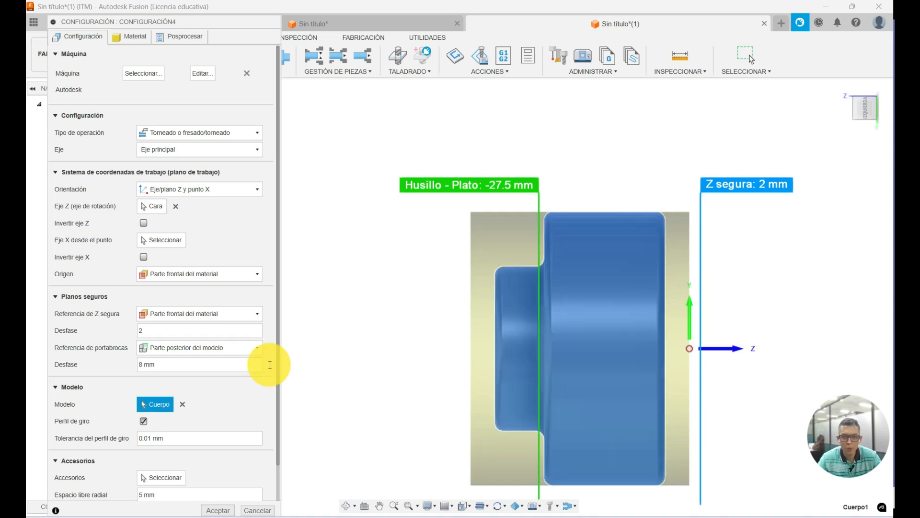
pyautogui.click(185, 404)
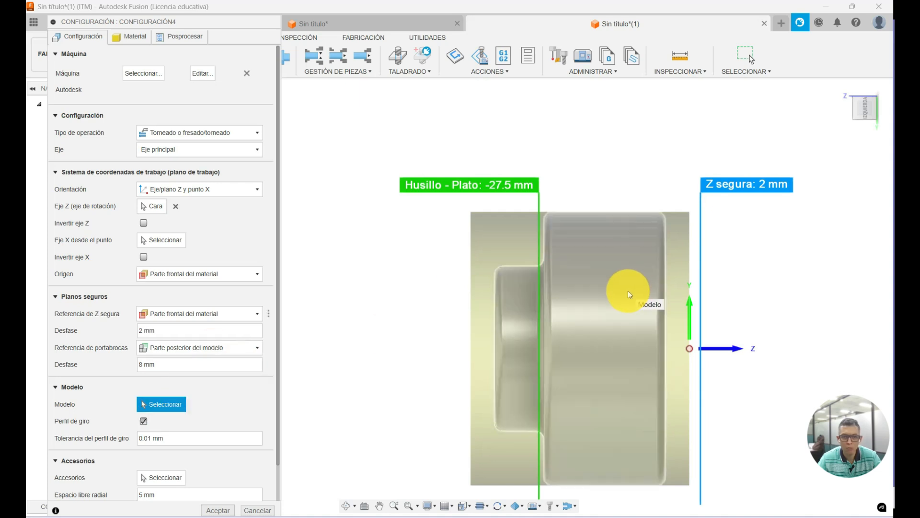
pyautogui.click(628, 291)
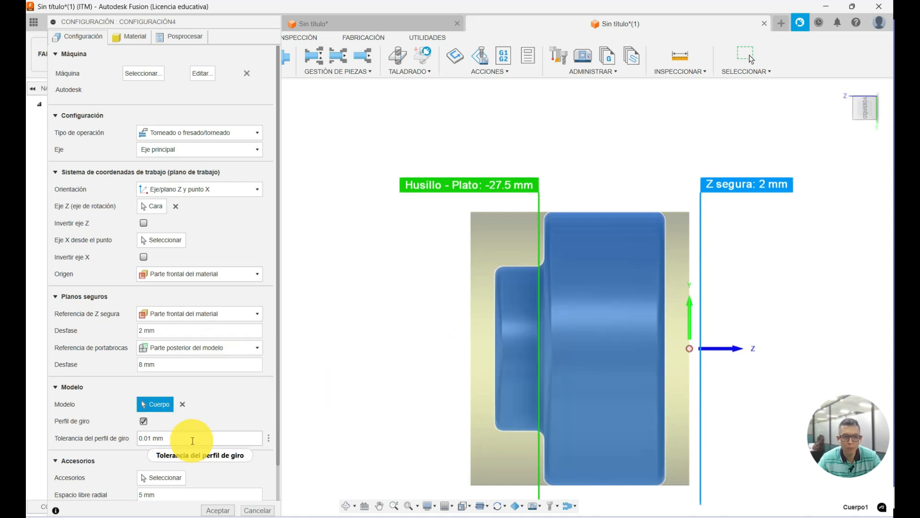
# - Set the fixed-size cylindrical stock's diameter to 52 mm and its length to 35 mm
pyautogui.moveTo(175, 20); pyautogui.dragTo(171, 0)
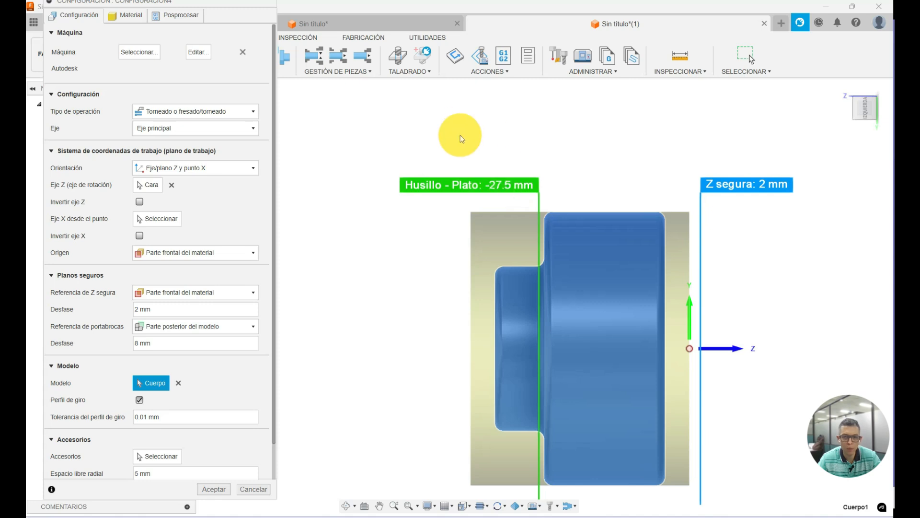
pyautogui.click(123, 15)
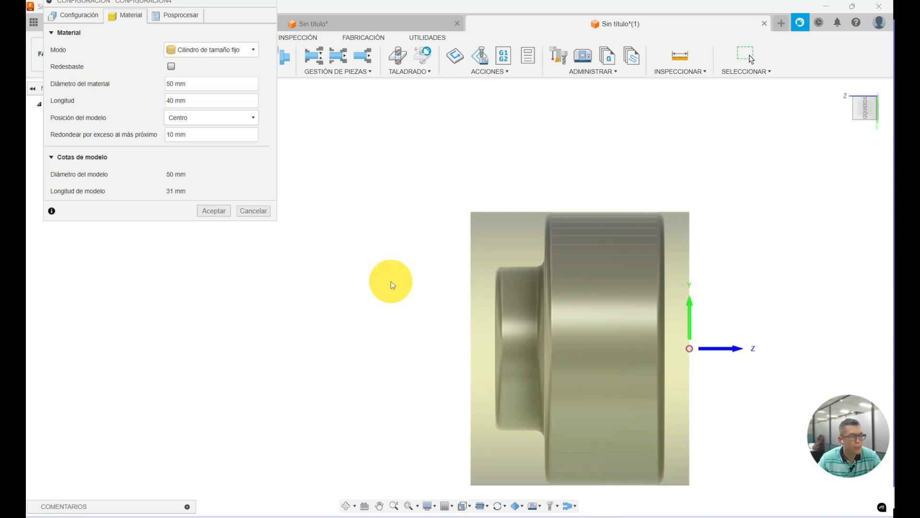
pyautogui.moveTo(188, 85); pyautogui.dragTo(150, 84)
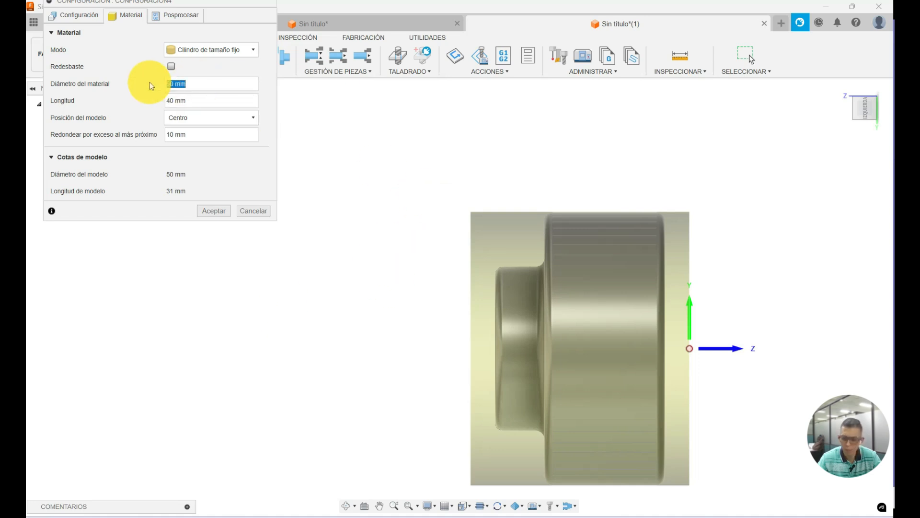
pyautogui.write('52')
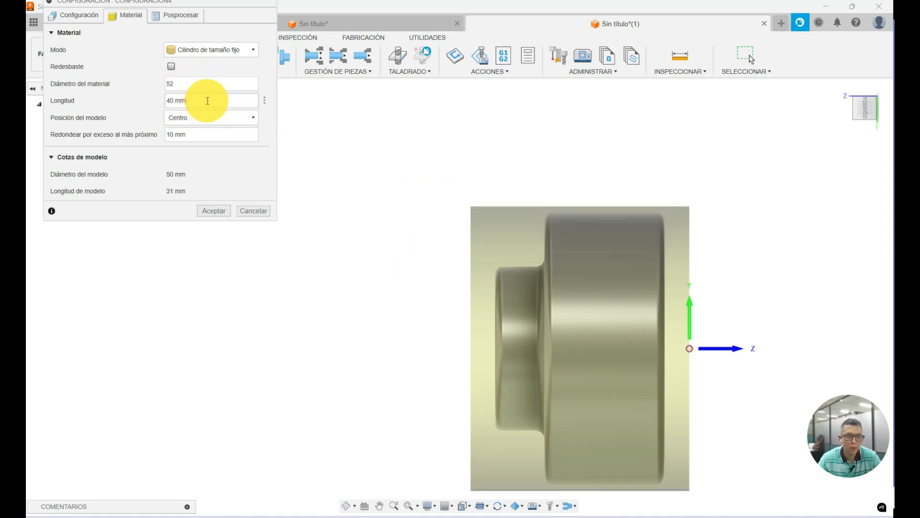
pyautogui.moveTo(208, 101); pyautogui.dragTo(149, 98)
pyautogui.write('35')
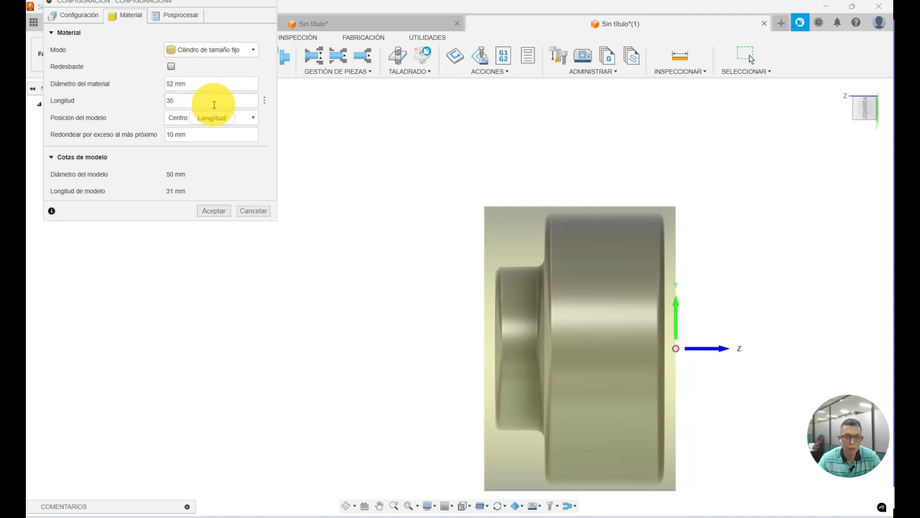
# - Try positioning the model by an offset from the stock's front and from its back, and return the position to Centro
pyautogui.click(215, 118)
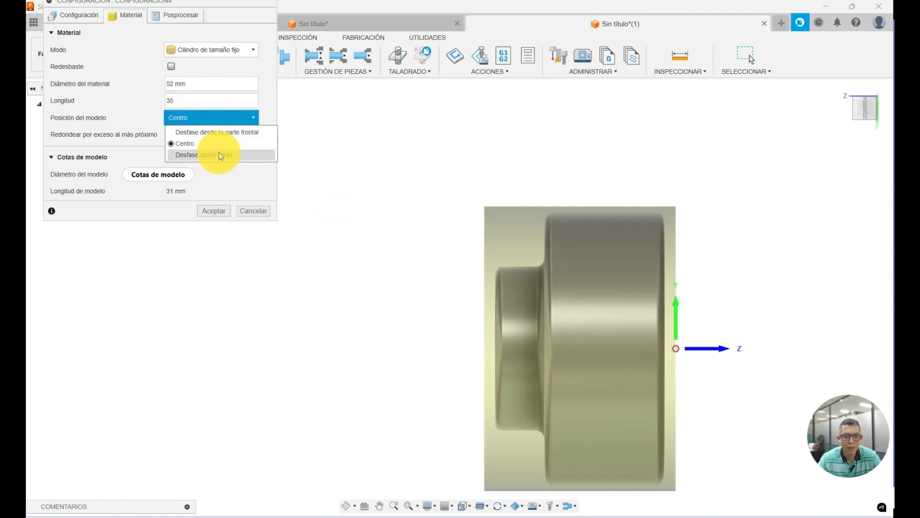
pyautogui.click(202, 134)
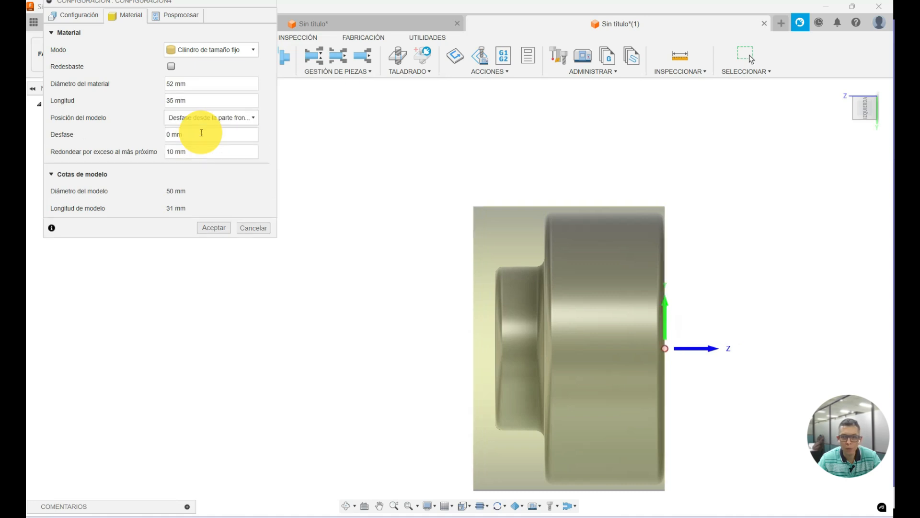
pyautogui.click(202, 117)
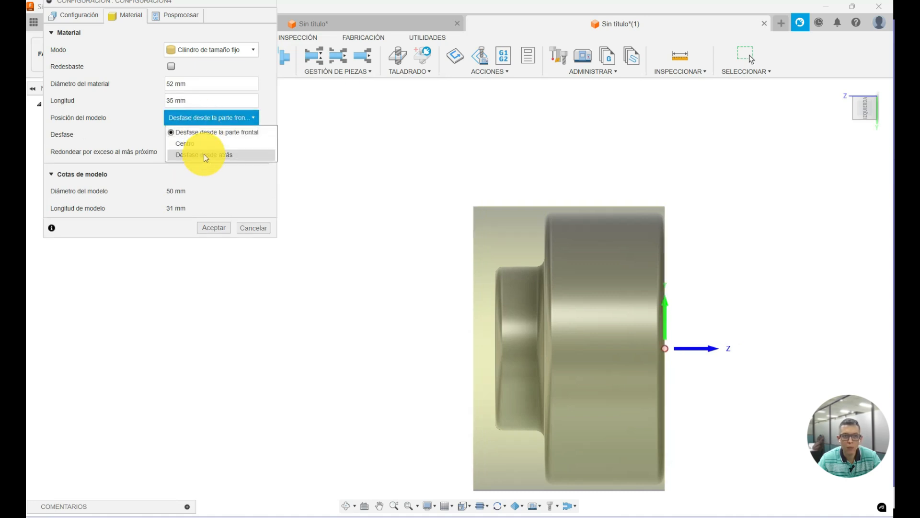
pyautogui.click(203, 153)
pyautogui.click(211, 118)
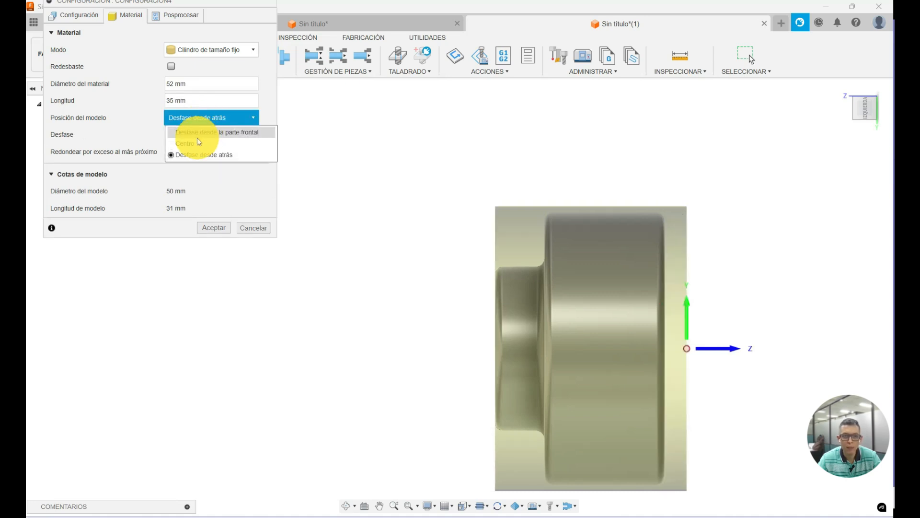
pyautogui.click(198, 138)
pyautogui.click(213, 119)
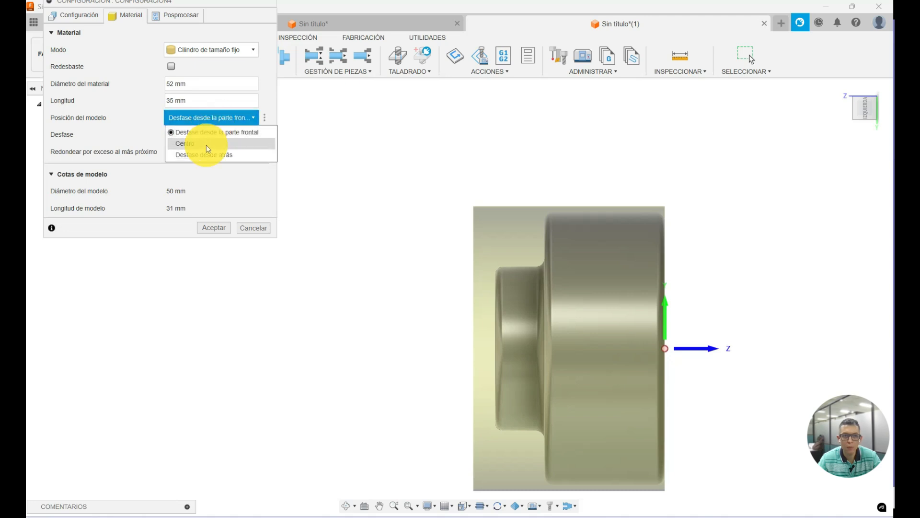
pyautogui.click(207, 143)
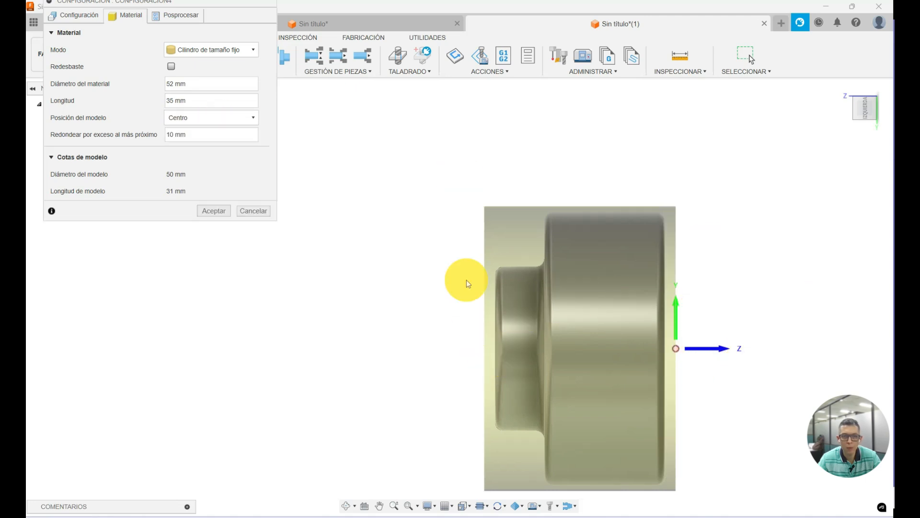
# - Review the setup's post-processing program number and its main settings, and accept the setup
pyautogui.click(181, 17)
pyautogui.doubleClick(195, 50)
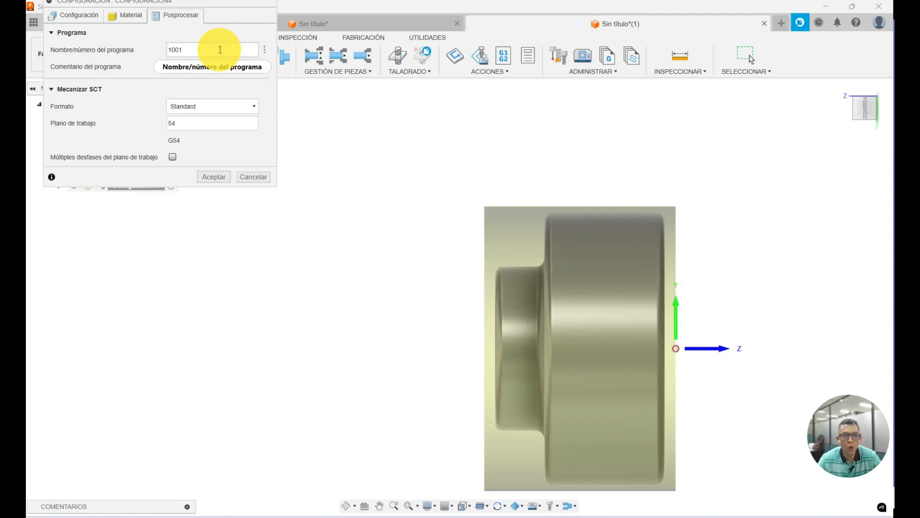
pyautogui.moveTo(220, 50)
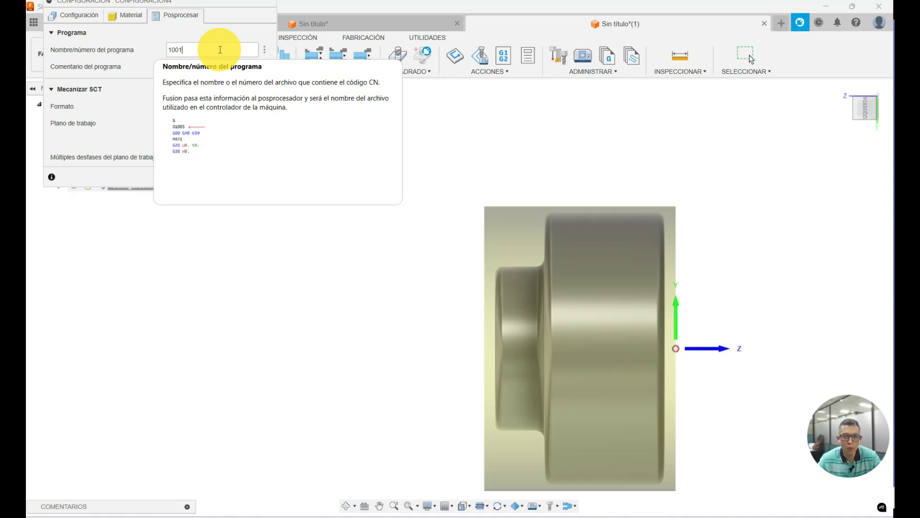
pyautogui.doubleClick(187, 50)
pyautogui.click(92, 23)
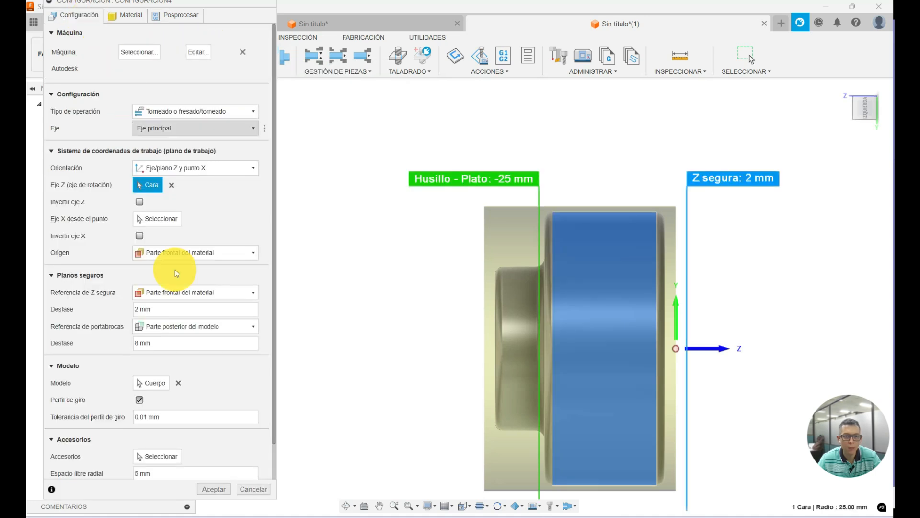
pyautogui.scroll(-1, 191, 349)
pyautogui.click(216, 489)
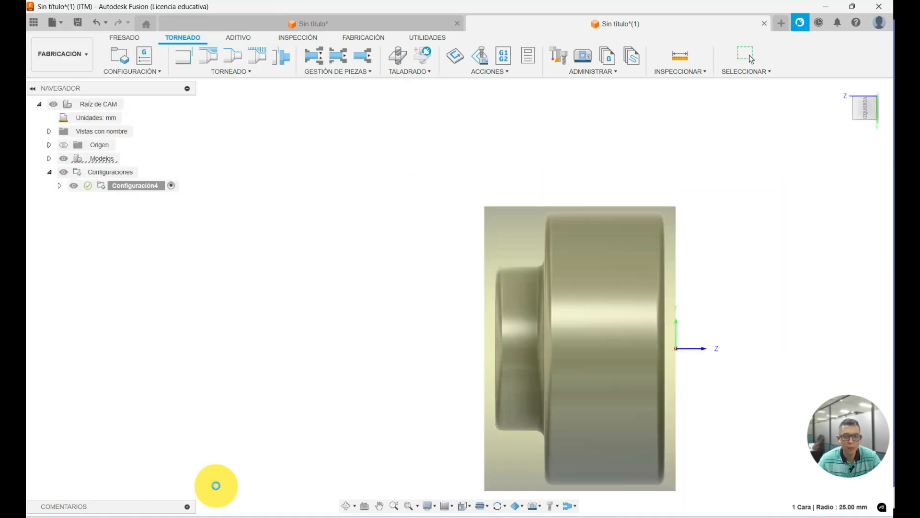
# - Rename the turning setup as Montaje_1
pyautogui.click(132, 187)
pyautogui.click(132, 187)
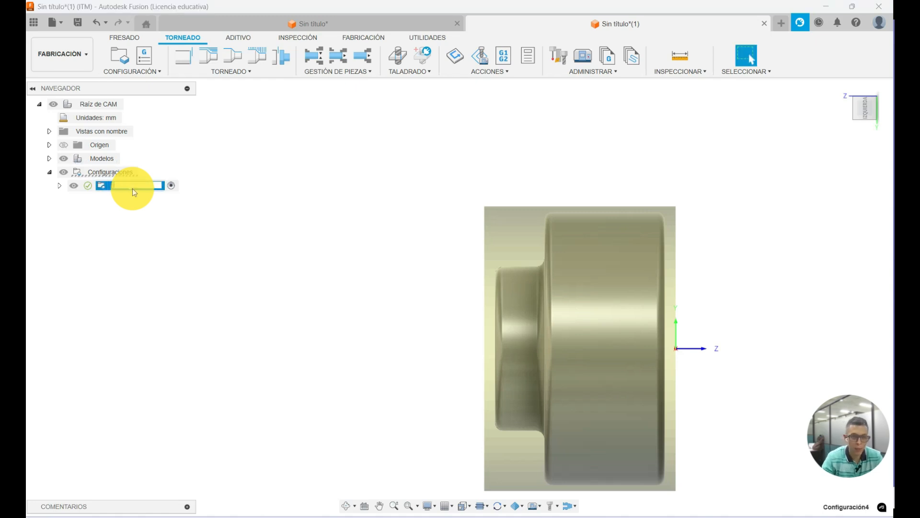
pyautogui.write('Mon')
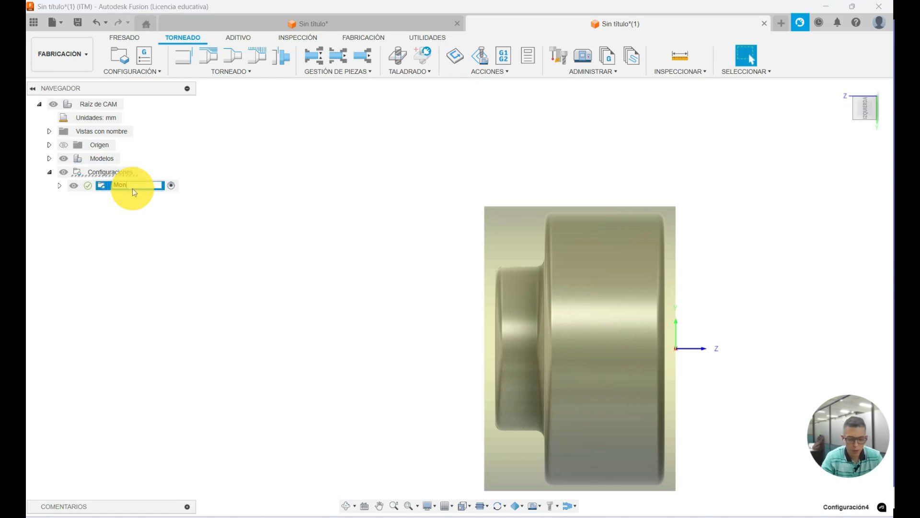
pyautogui.write('taje 1')
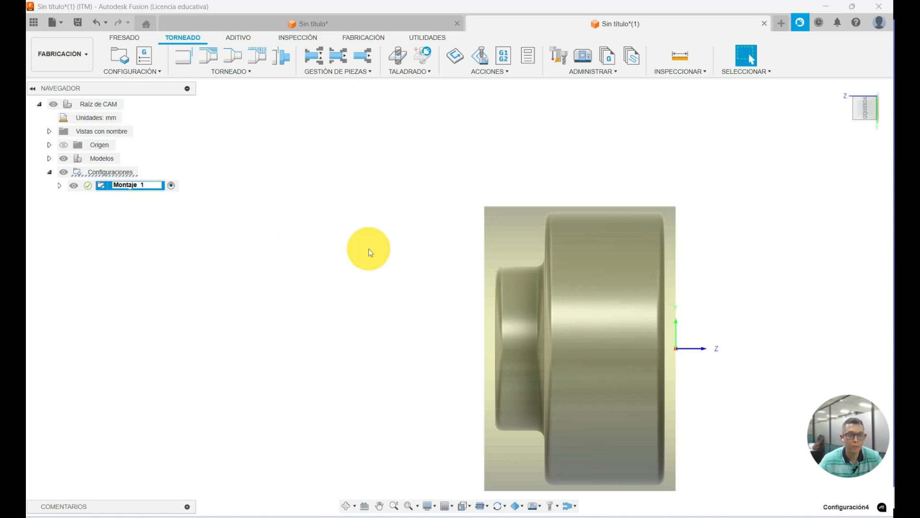
pyautogui.press('Return')
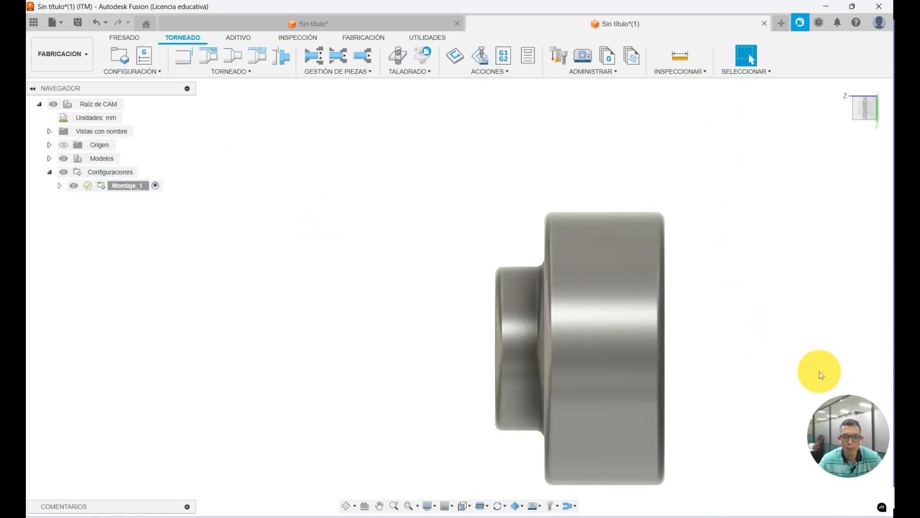
pyautogui.scroll(1, 873, 487)
pyautogui.scroll(1, 873, 488)
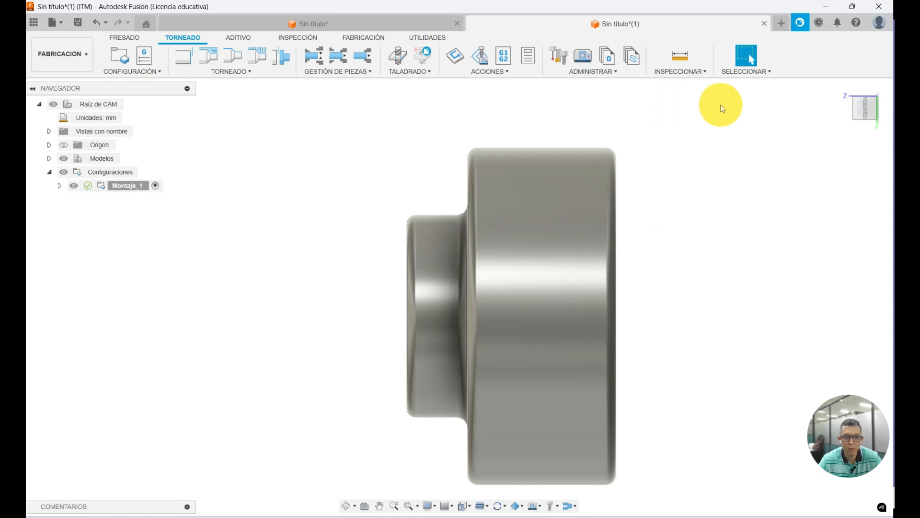
pyautogui.keyDown('shift'); pyautogui.moveTo(800, 206); pyautogui.dragTo(769, 226, button='middle'); pyautogui.keyUp('shift')
pyautogui.keyDown('shift'); pyautogui.moveTo(729, 350); pyautogui.dragTo(756, 254, button='middle'); pyautogui.keyUp('shift')
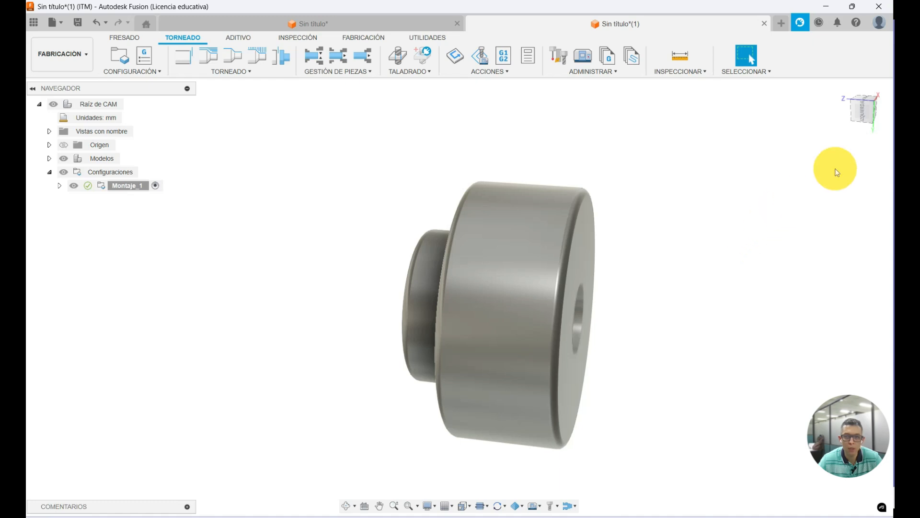
pyautogui.click(864, 112)
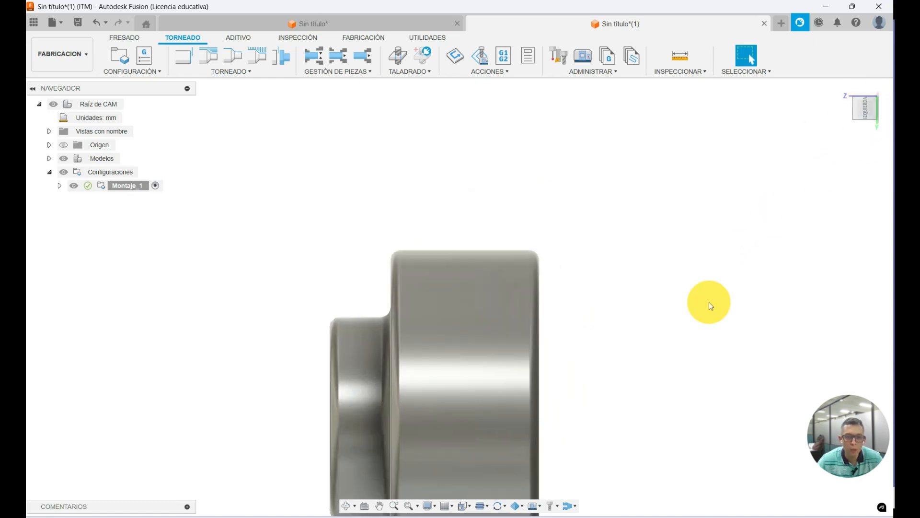
pyautogui.scroll(5, 640, 431)
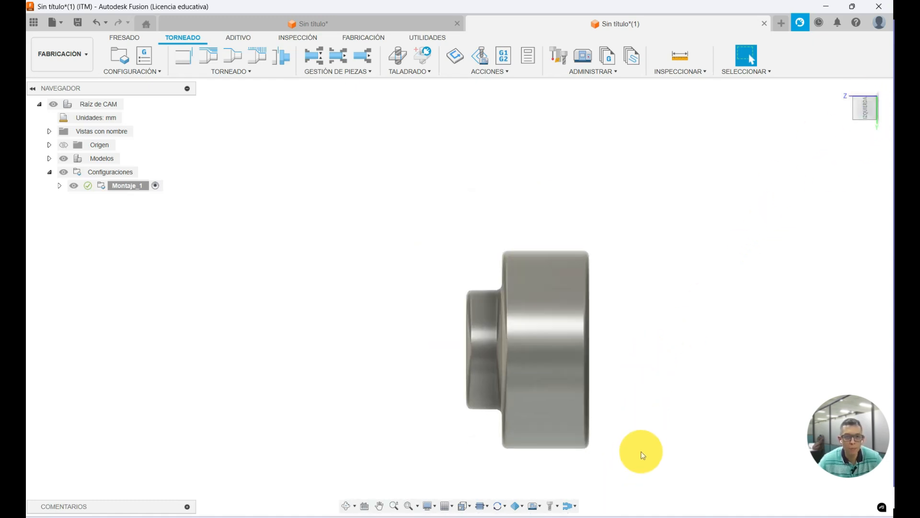
# - Start a Frenteado operation and assign it the metric CNMT09T308 - DCLN-L (CNMT Left Hand) turning tool from the Biblioteca de Fusion
pyautogui.click(206, 70)
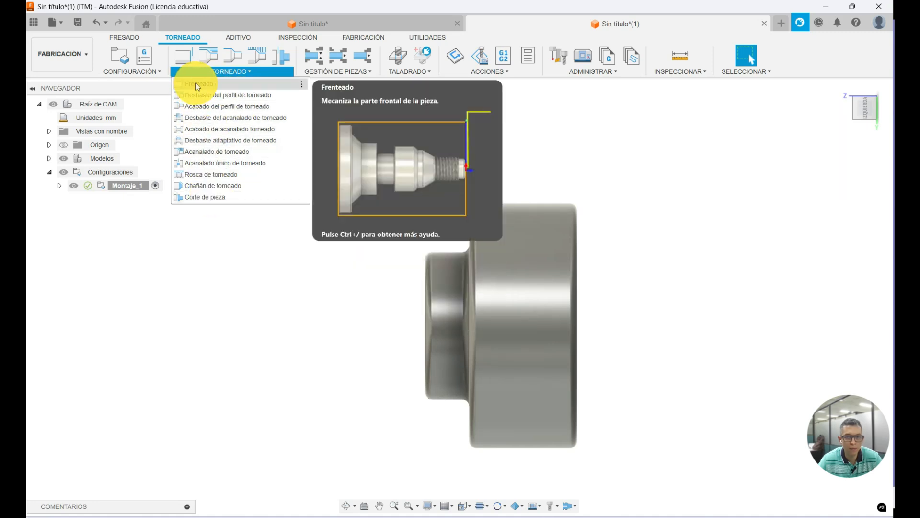
pyautogui.click(195, 84)
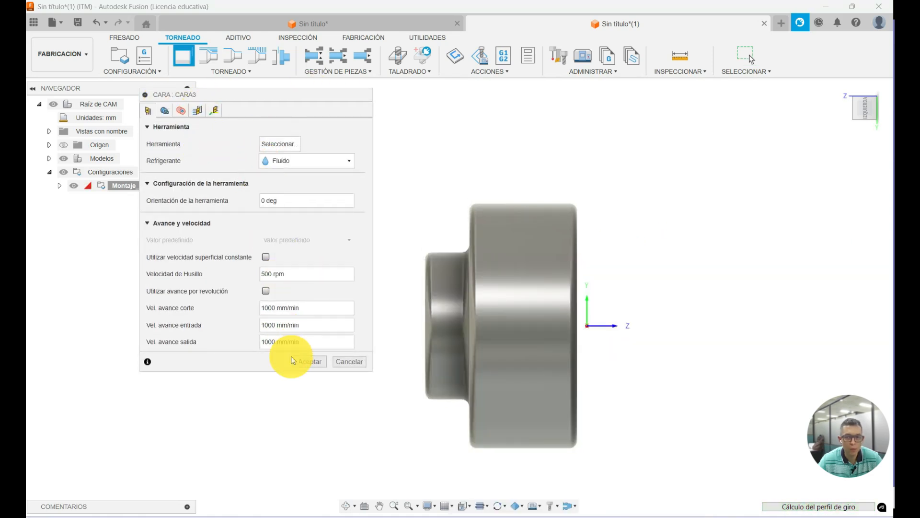
pyautogui.click(279, 145)
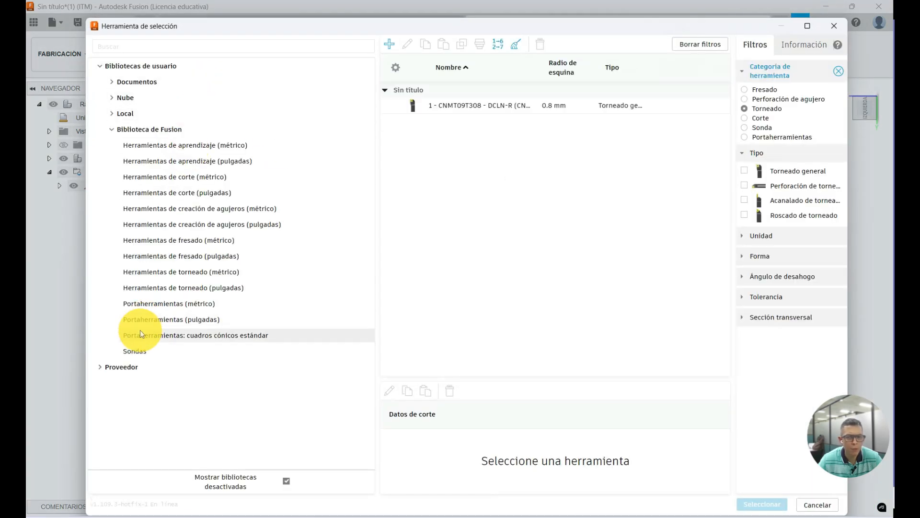
pyautogui.click(151, 130)
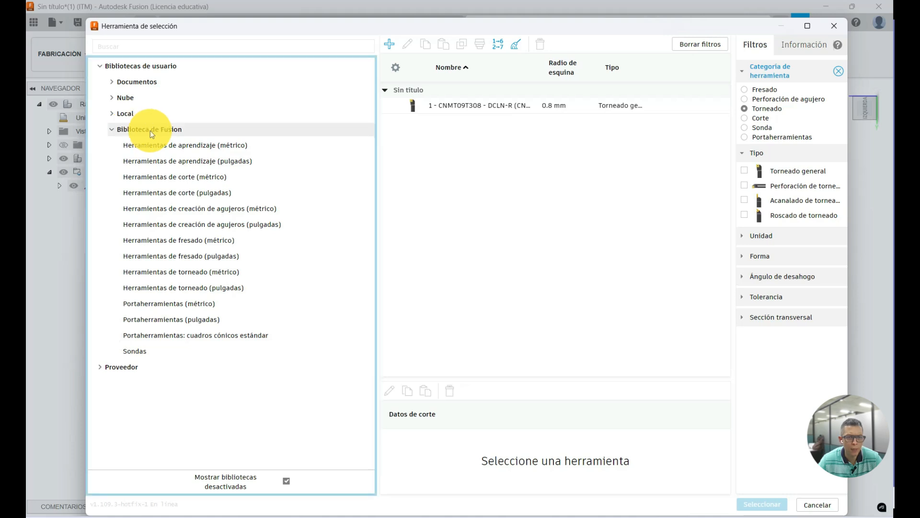
pyautogui.click(126, 97)
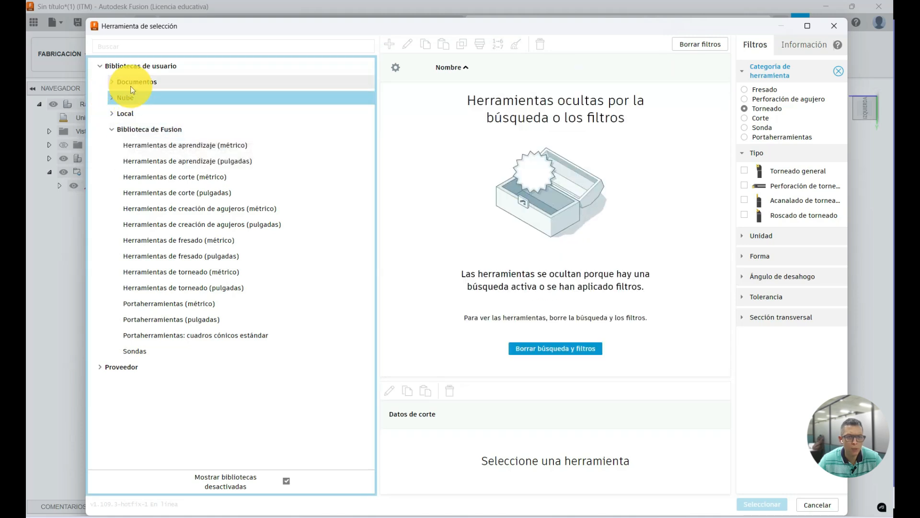
pyautogui.click(136, 84)
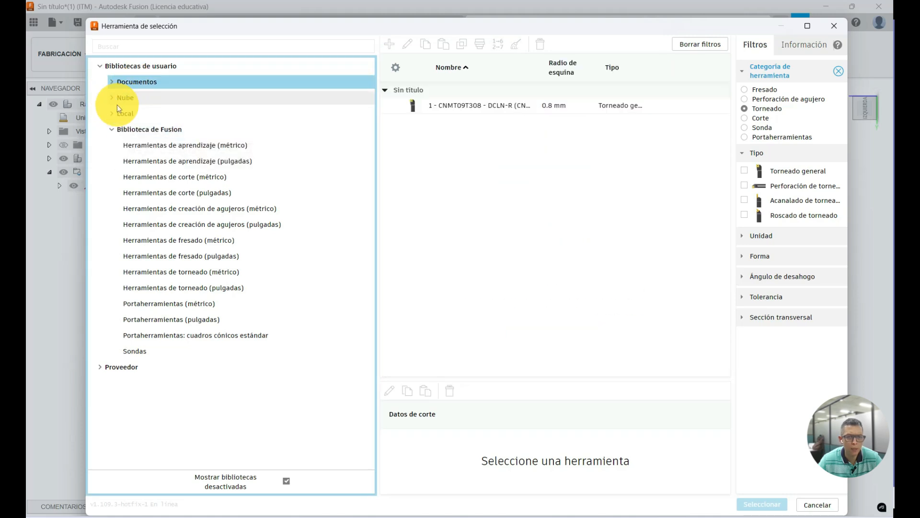
pyautogui.click(162, 130)
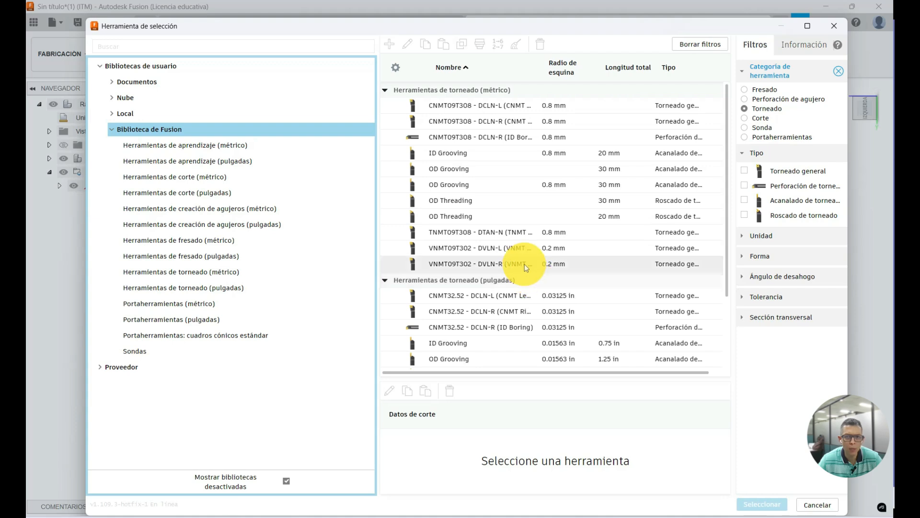
pyautogui.click(460, 107)
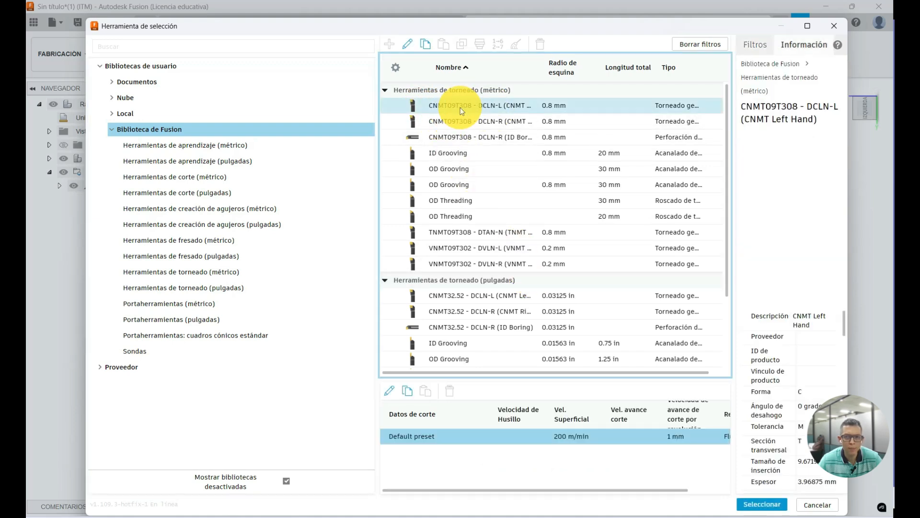
pyautogui.click(762, 504)
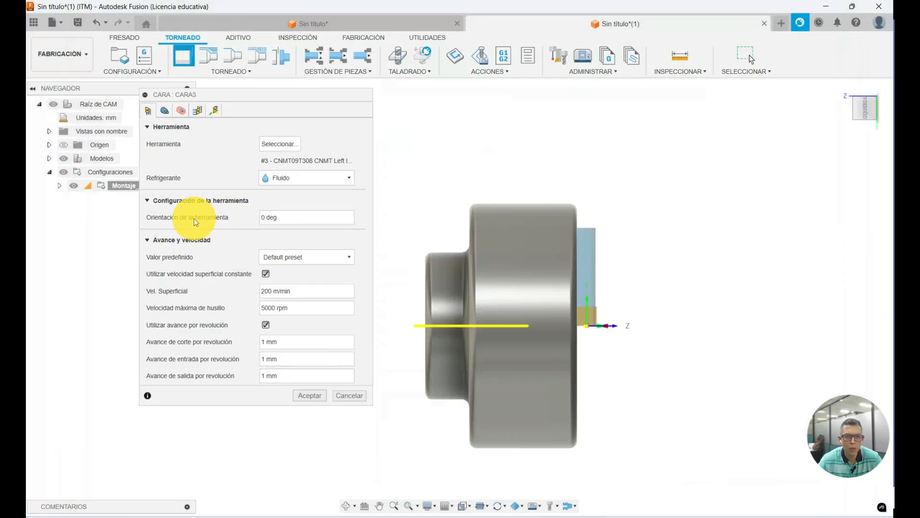
# - Open the facing operation's tool orientation value for editing
pyautogui.click(291, 218)
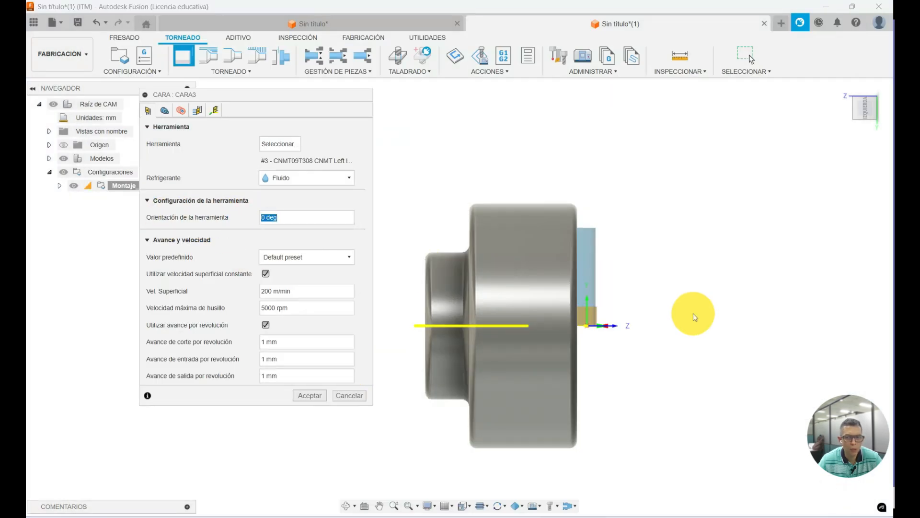
# - Assign the metric CNMT09T308 - DCLN-R (CNMT Right Hand) turning tool from the Fusion library to the facing operation
pyautogui.scroll(-2, 658, 346)
pyautogui.keyDown('shift'); pyautogui.moveTo(646, 393); pyautogui.dragTo(629, 424, button='middle'); pyautogui.keyUp('shift')
pyautogui.click(860, 116)
pyautogui.scroll(-4, 650, 332)
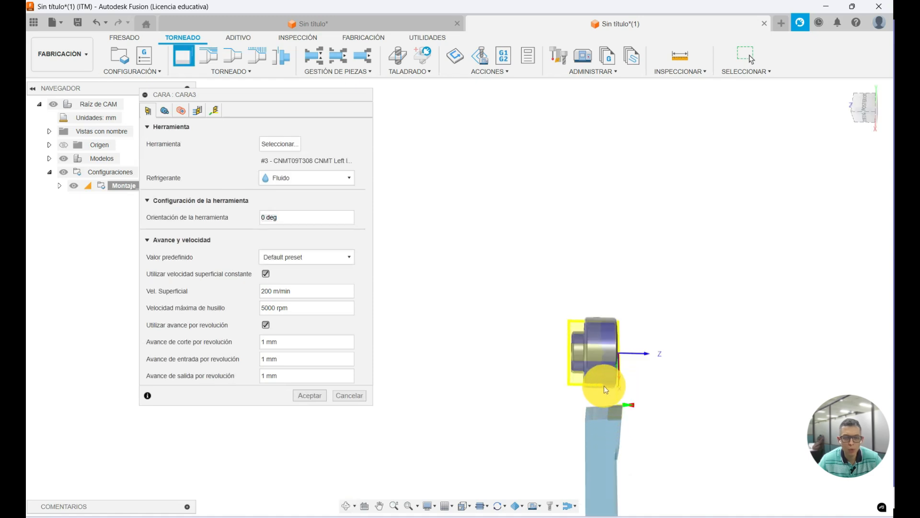
pyautogui.click(282, 145)
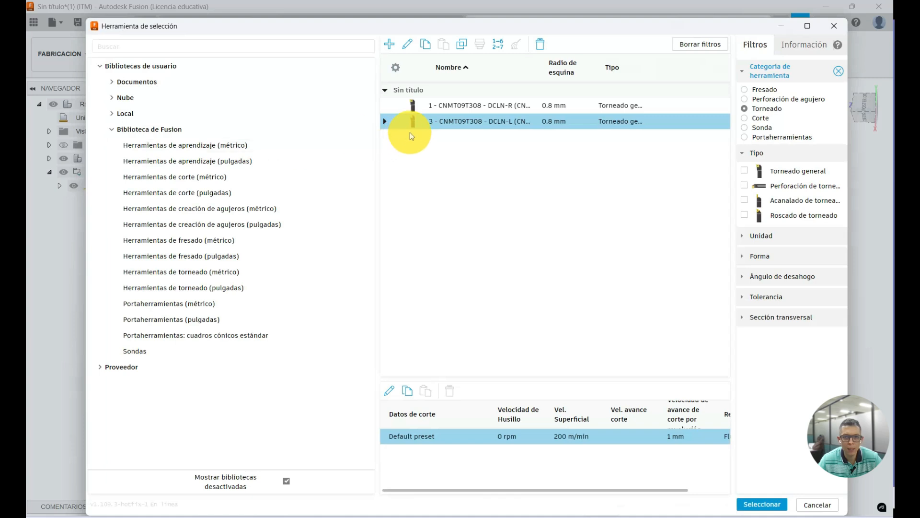
pyautogui.click(468, 105)
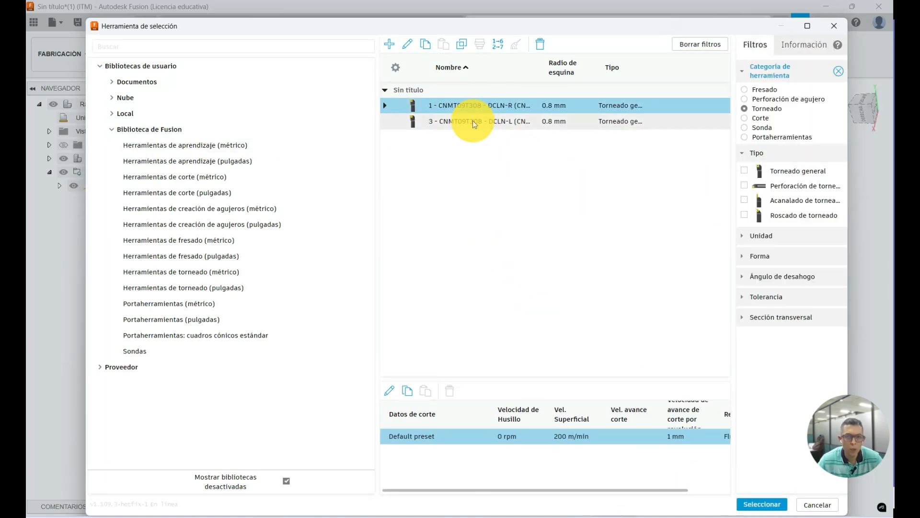
pyautogui.click(153, 128)
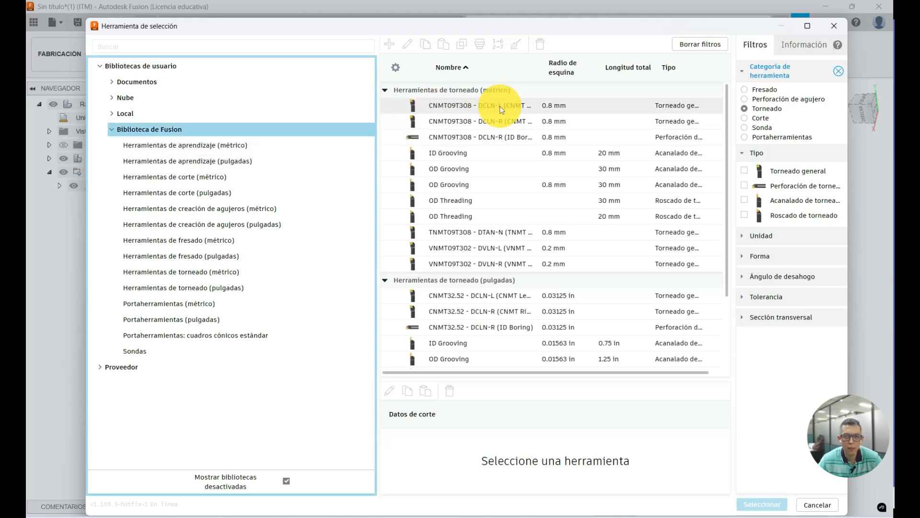
pyautogui.click(449, 122)
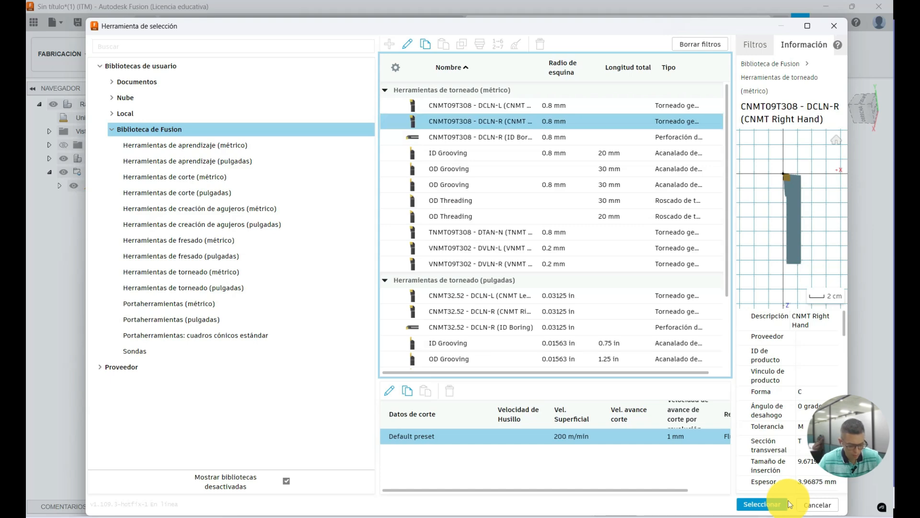
pyautogui.click(761, 503)
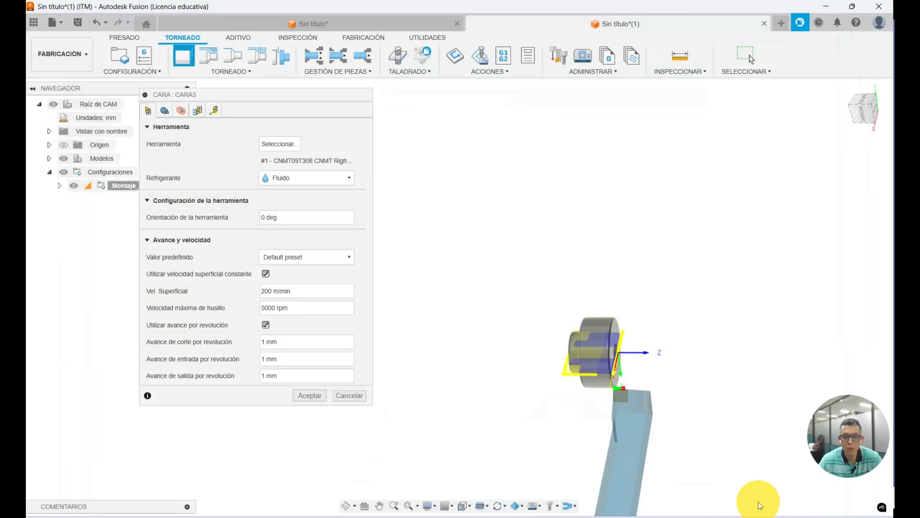
pyautogui.keyDown('shift'); pyautogui.moveTo(691, 458); pyautogui.dragTo(485, 431, button='middle'); pyautogui.keyUp('shift')
pyautogui.scroll(5, 555, 282)
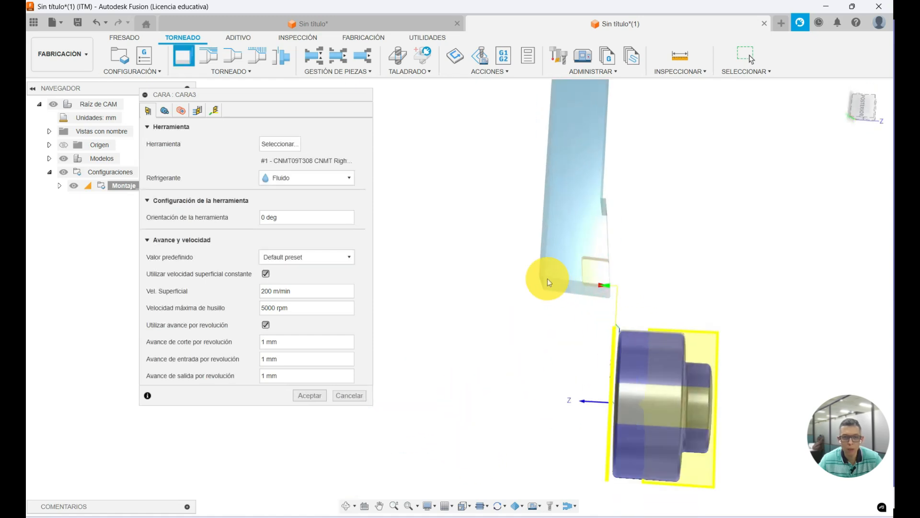
# - Examine the facing operation's front geometry and its clearance, retract, outer and inner radius limits around the part
pyautogui.click(163, 113)
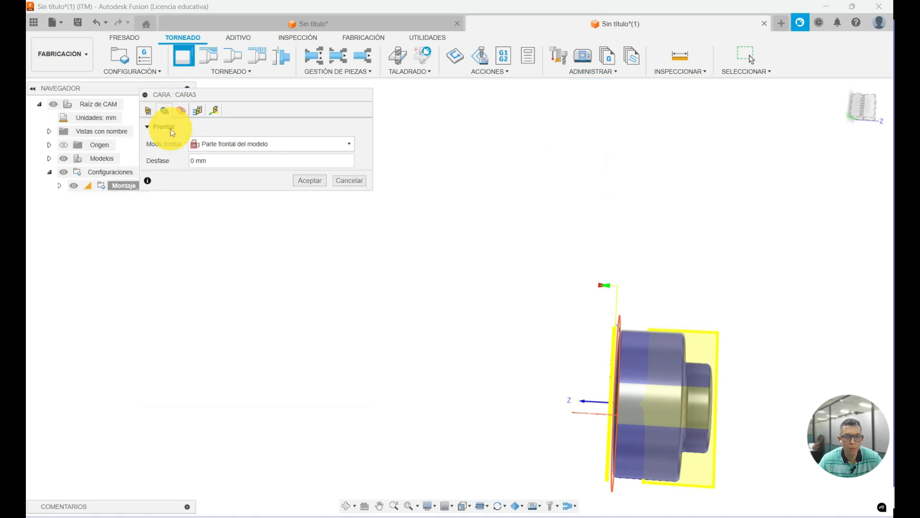
pyautogui.keyDown('shift'); pyautogui.moveTo(548, 354); pyautogui.dragTo(571, 369, button='middle'); pyautogui.keyUp('shift')
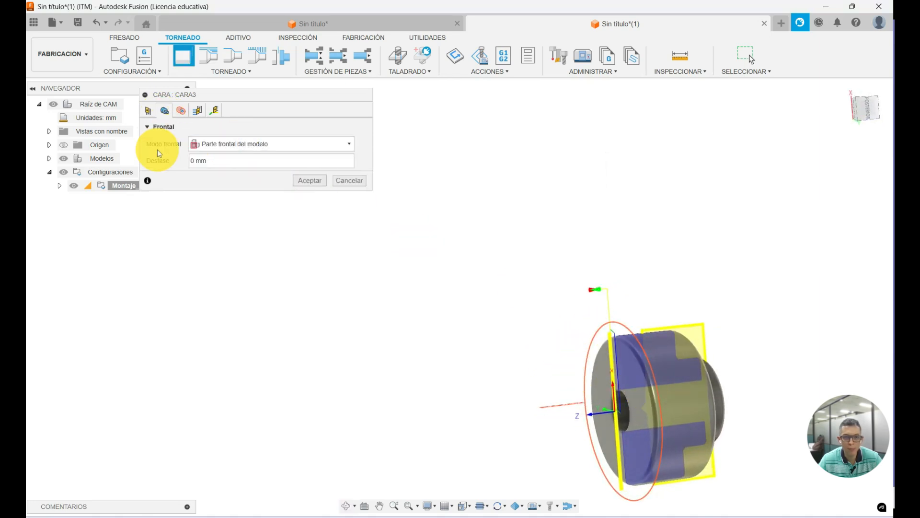
pyautogui.click(180, 111)
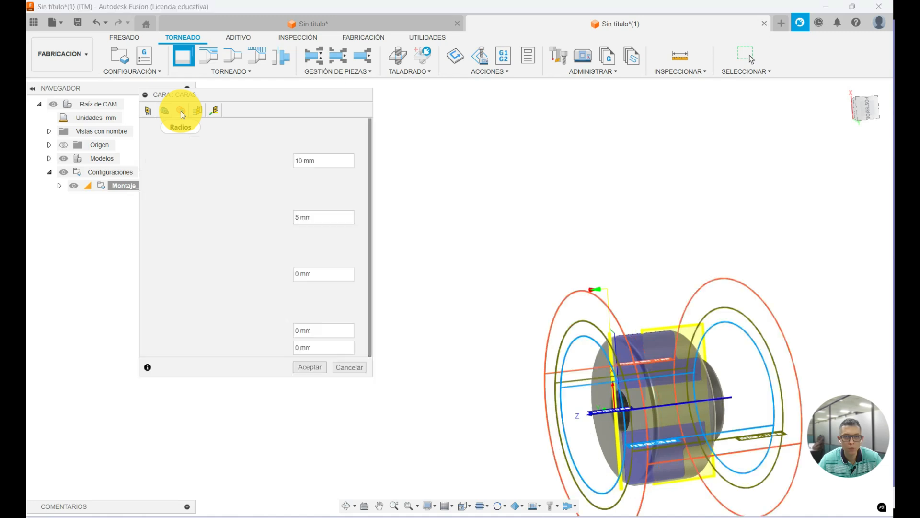
pyautogui.click(869, 109)
pyautogui.keyDown('shift'); pyautogui.moveTo(750, 164); pyautogui.dragTo(824, 166, button='middle'); pyautogui.keyUp('shift')
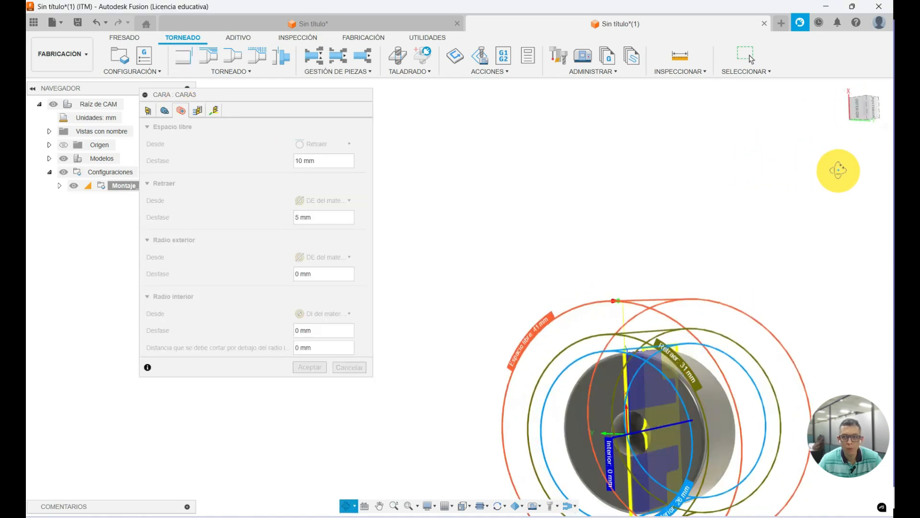
pyautogui.click(849, 117)
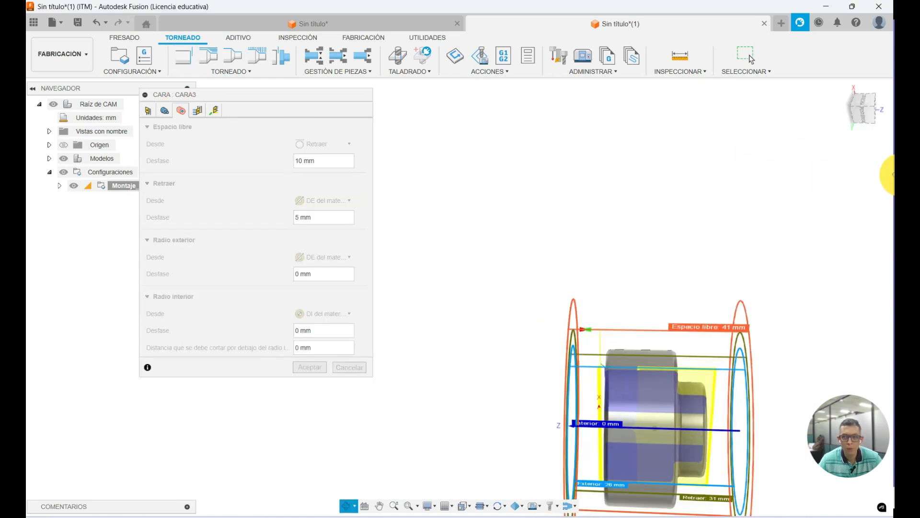
pyautogui.click(872, 118)
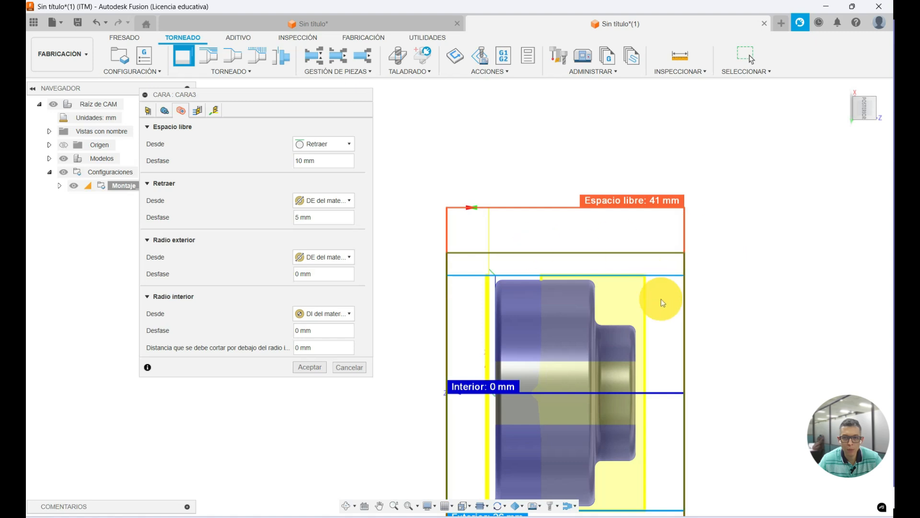
pyautogui.scroll(2, 675, 326)
pyautogui.scroll(-1, 648, 302)
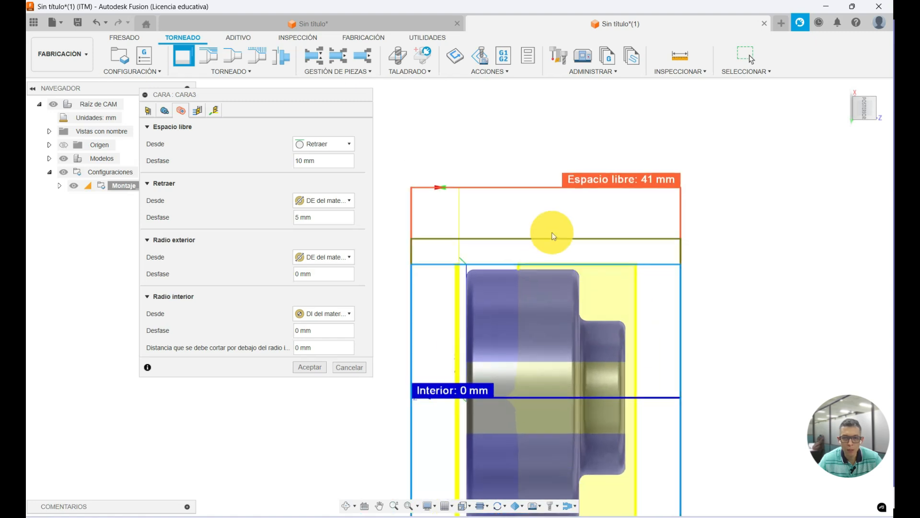
pyautogui.scroll(-2, 574, 261)
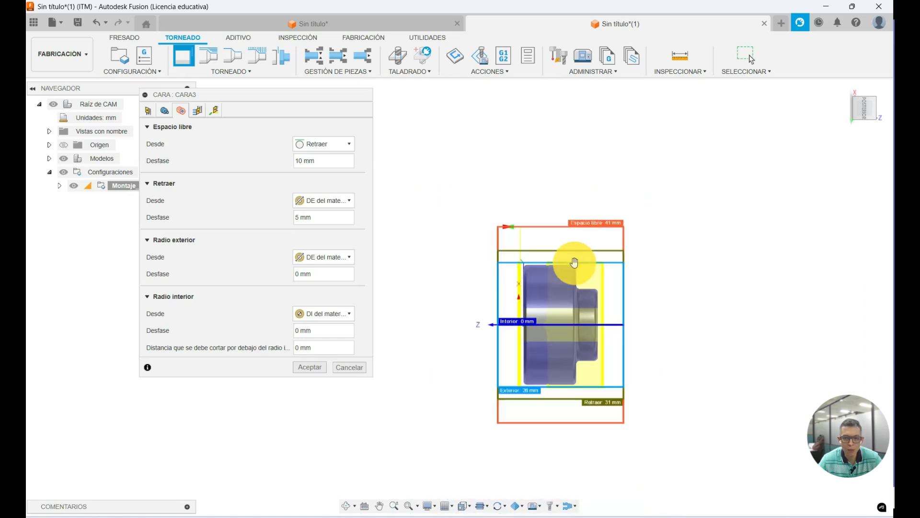
pyautogui.scroll(2, 529, 459)
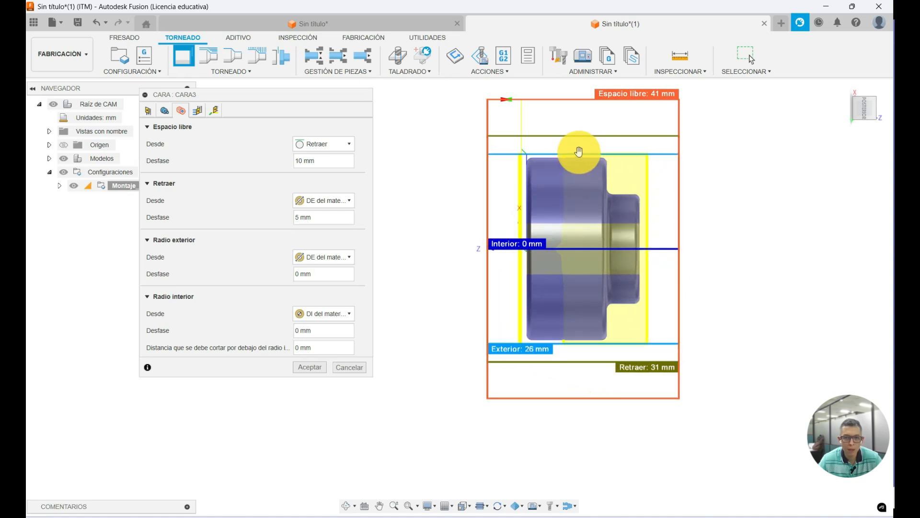
pyautogui.scroll(-1, 527, 192)
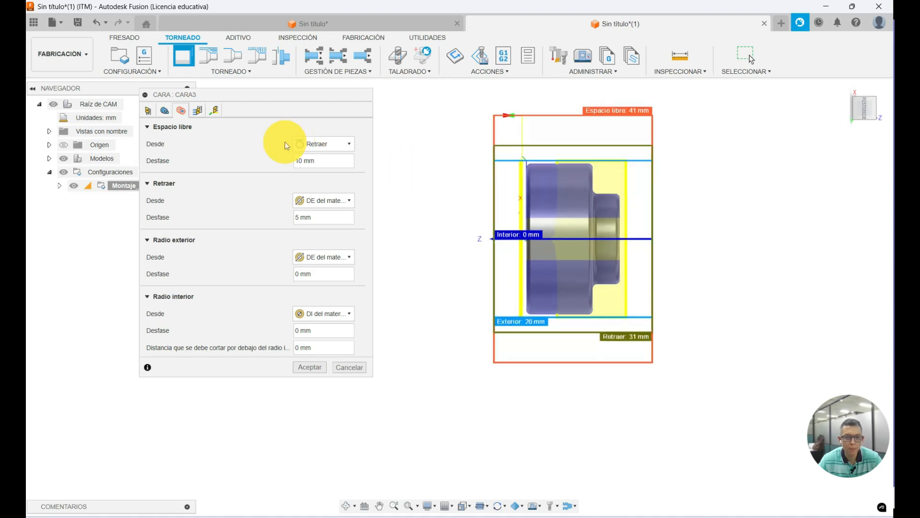
# - Enable multiple passes for the facing operation with a 0.5 mm stepover
pyautogui.click(198, 111)
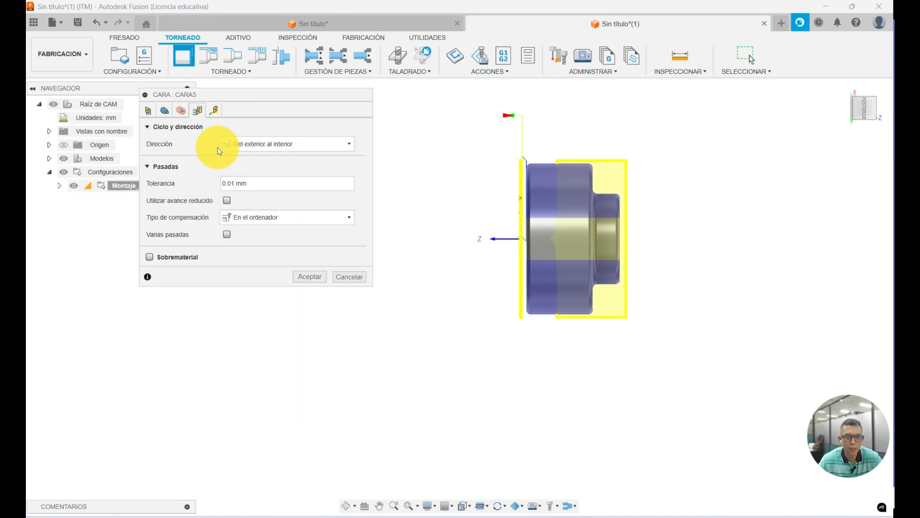
pyautogui.moveTo(326, 145)
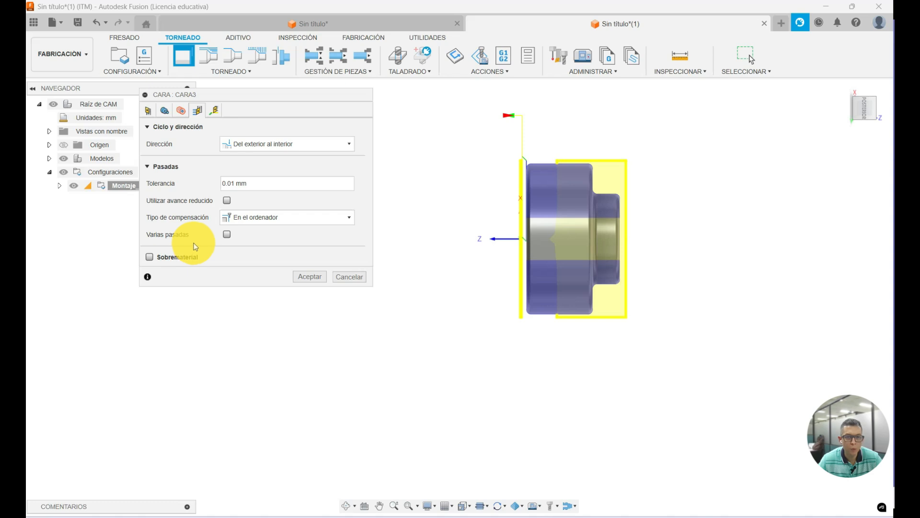
pyautogui.click(227, 235)
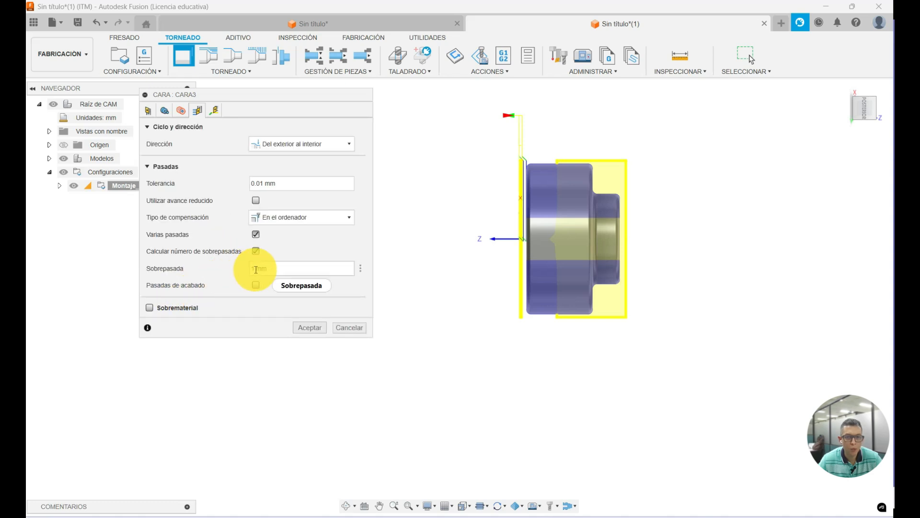
pyautogui.moveTo(256, 270)
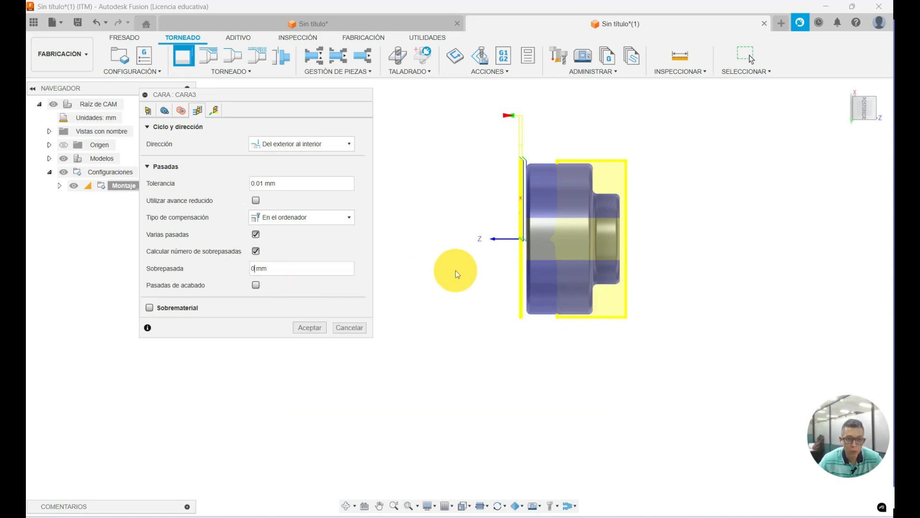
pyautogui.write('.5')
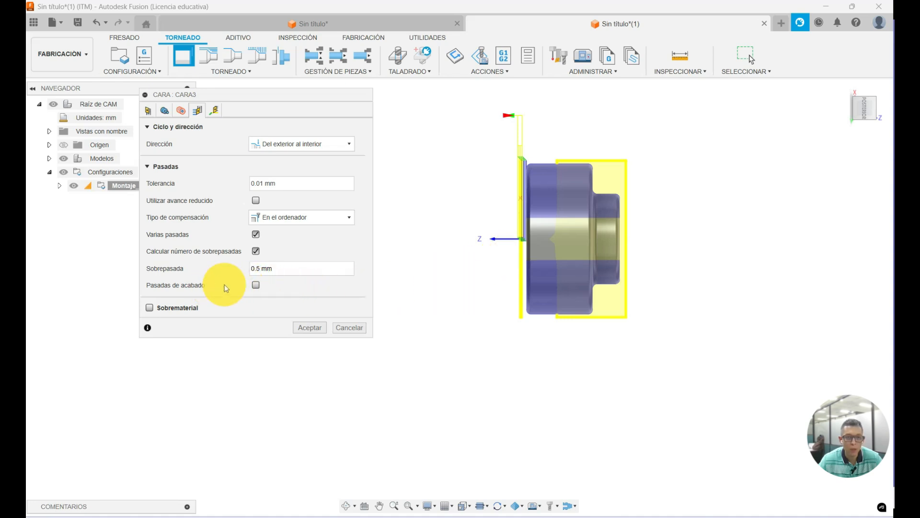
# - Enable one finishing pass with a 0.1 mm stepover and a finishing feed of 0.1 mm per revolution
pyautogui.click(257, 286)
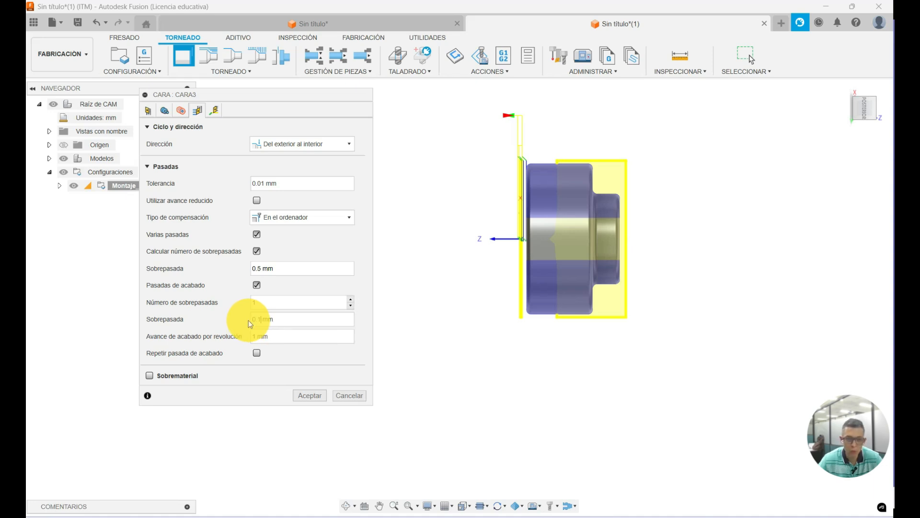
pyautogui.click(290, 334)
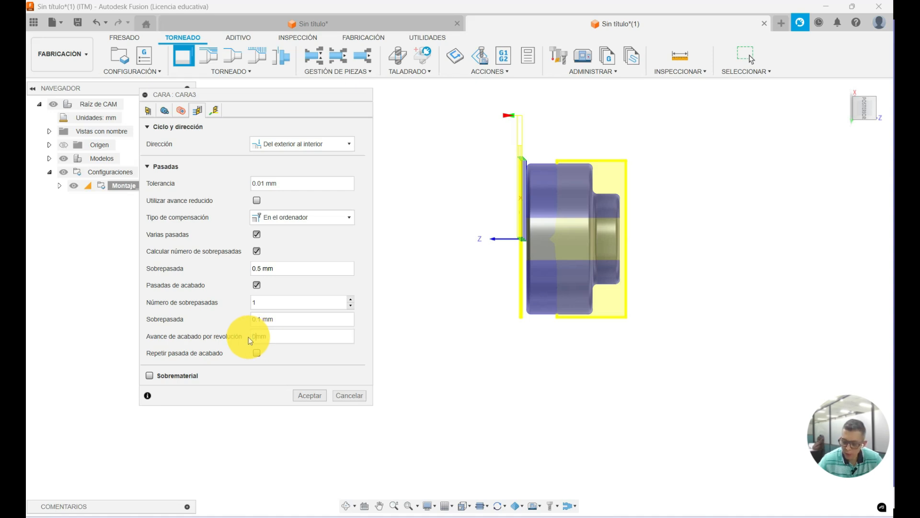
pyautogui.press('BackSpace')
pyautogui.press('BackSpace')
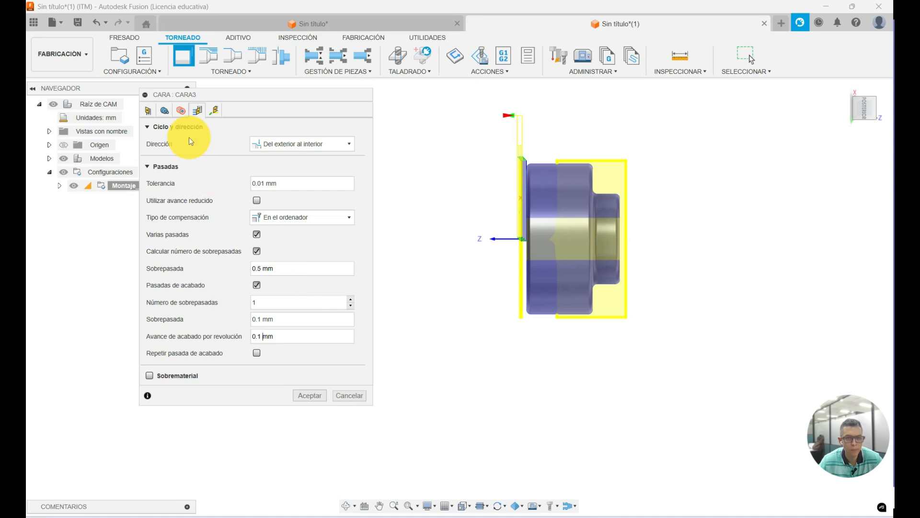
# - Review the facing operation's tool, geometry, radii, passes and linking settings
pyautogui.click(185, 111)
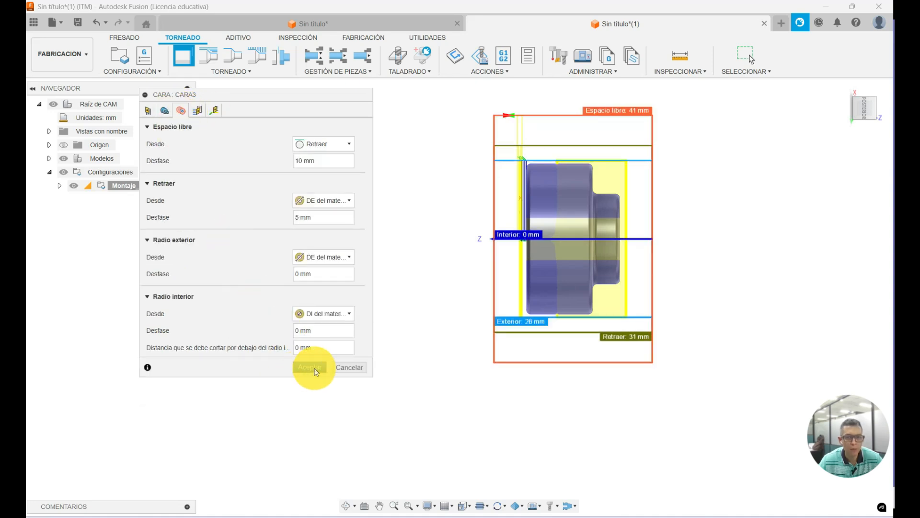
pyautogui.click(165, 110)
pyautogui.click(149, 111)
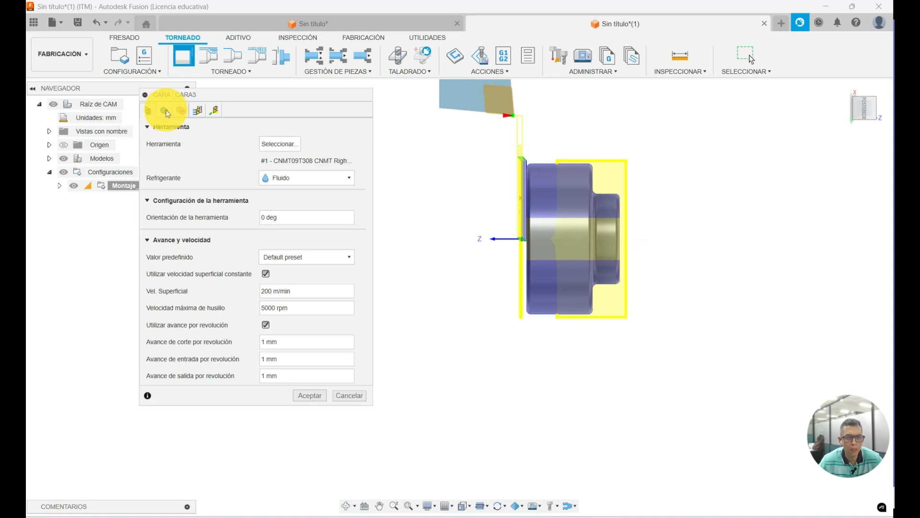
pyautogui.click(166, 110)
pyautogui.click(181, 111)
pyautogui.click(214, 111)
pyautogui.click(197, 112)
pyautogui.click(180, 110)
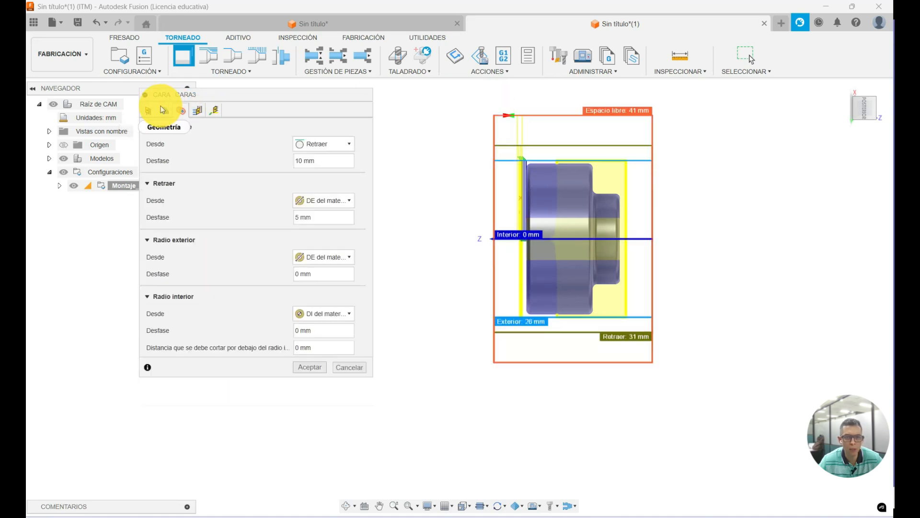
# - Accept the facing operation and inspect its generated toolpath at the front of the part
pyautogui.click(309, 368)
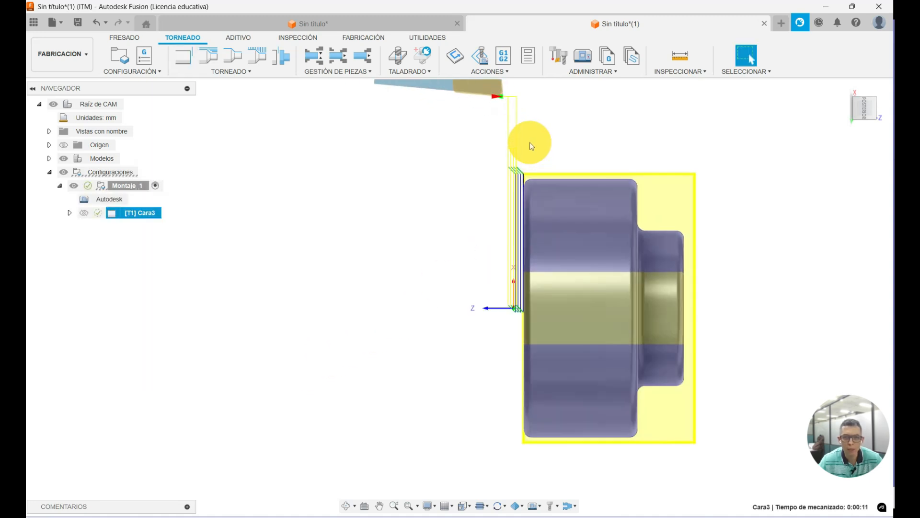
pyautogui.scroll(2, 531, 141)
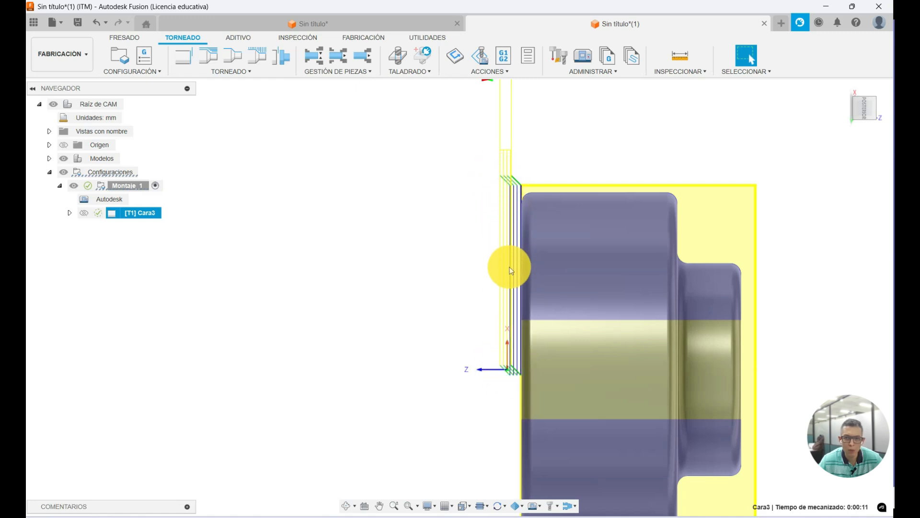
pyautogui.scroll(-4, 509, 269)
pyautogui.keyDown('shift'); pyautogui.moveTo(413, 269); pyautogui.dragTo(418, 267, button='middle'); pyautogui.keyUp('shift')
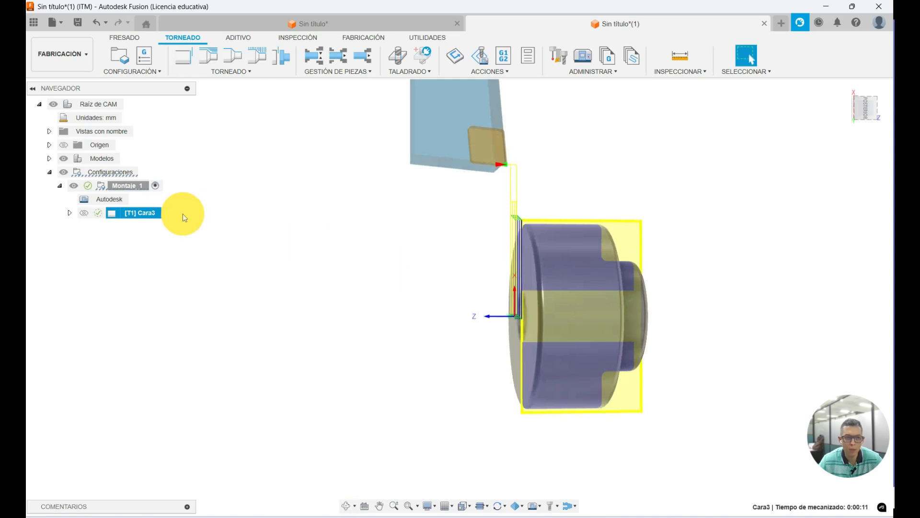
# - Rename the facing operation in the Montaje 1 setup as Refrentado
pyautogui.click(146, 214)
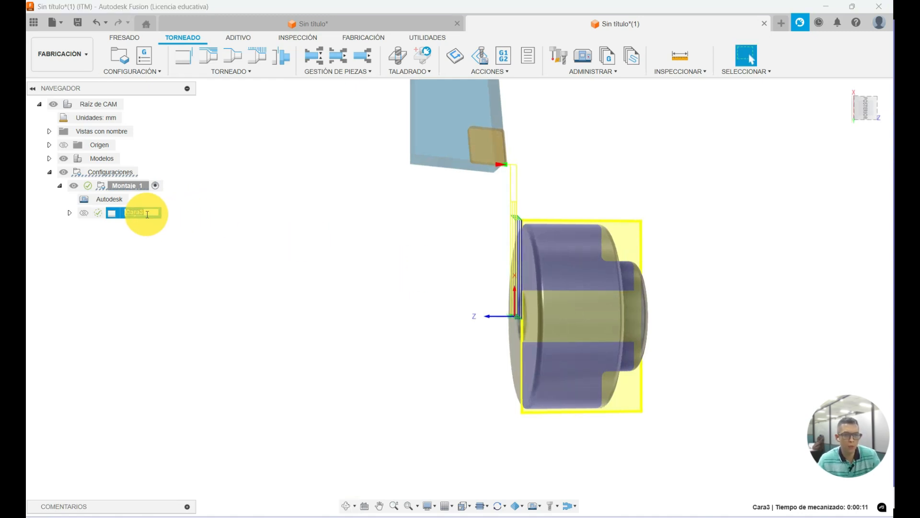
pyautogui.press('BackSpace')
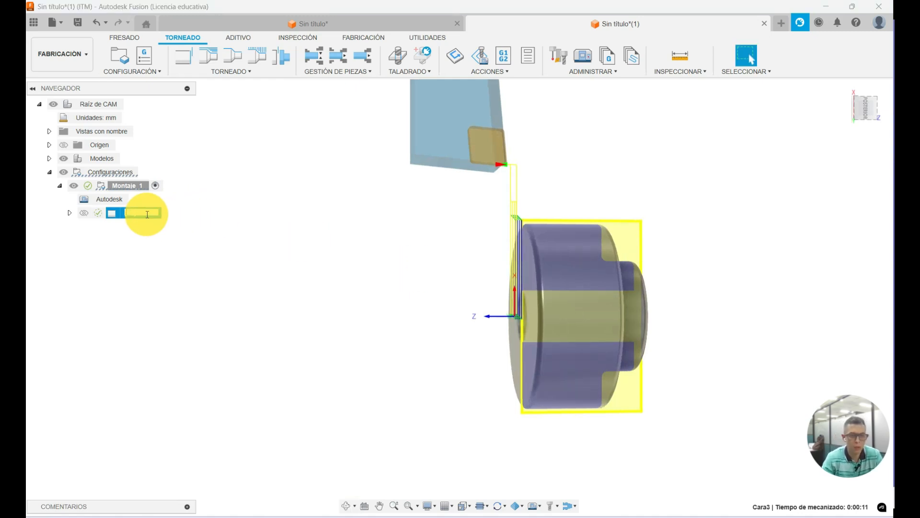
pyautogui.write('Ref')
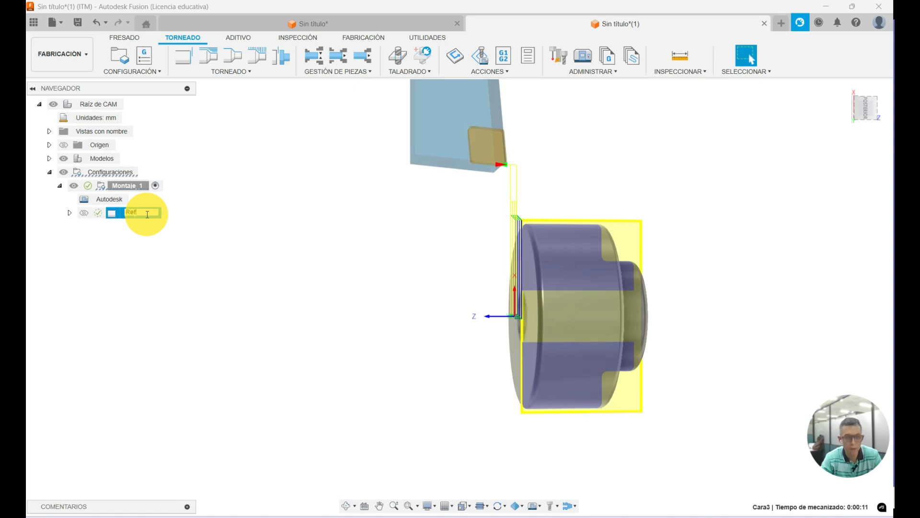
pyautogui.write('rentado')
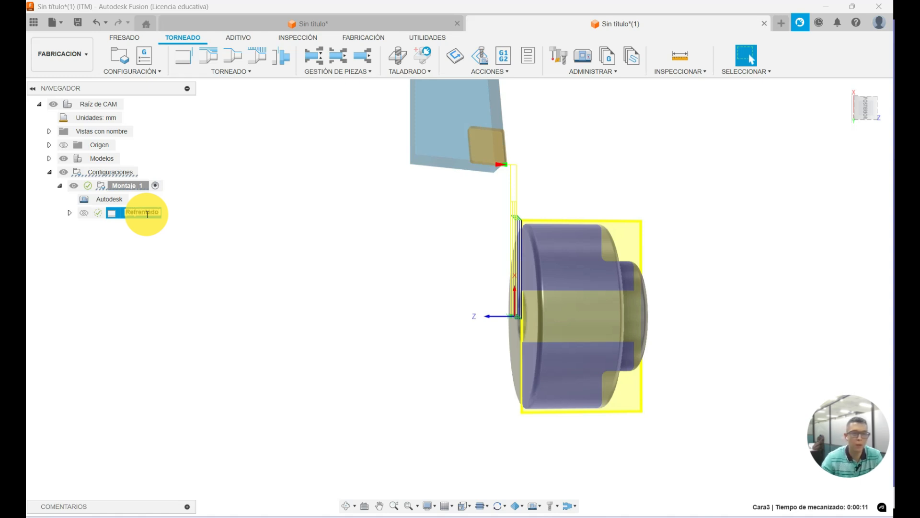
# - Confirm the facing operation's new name and start an external profile roughing operation in Montaje 1 with the CNMT right-hand tool
pyautogui.click(293, 292)
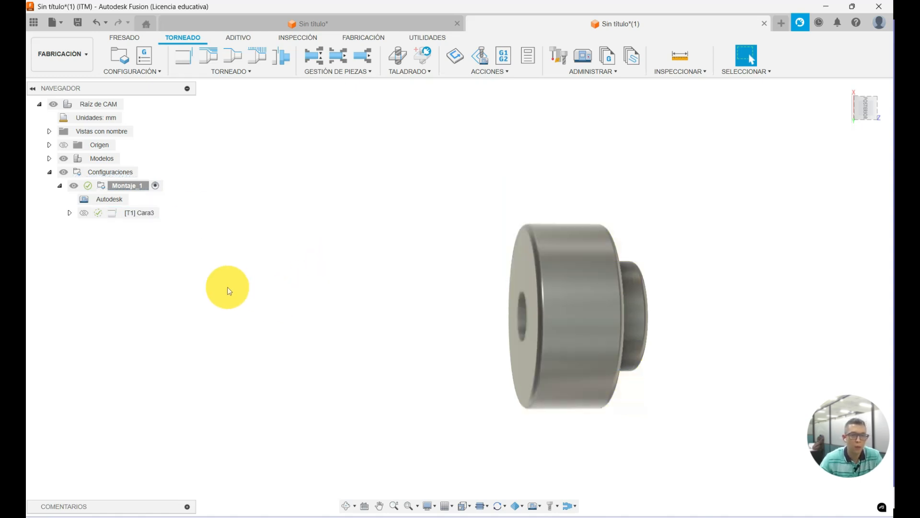
pyautogui.click(209, 55)
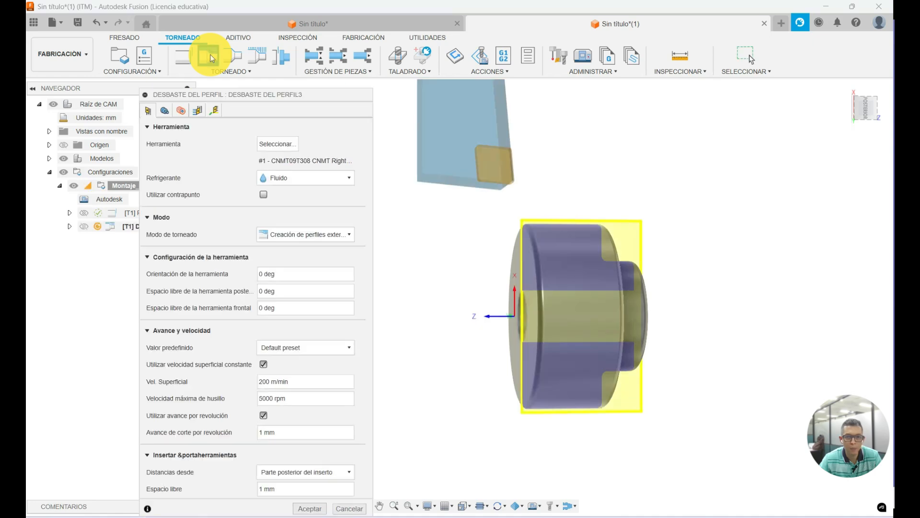
pyautogui.click(861, 104)
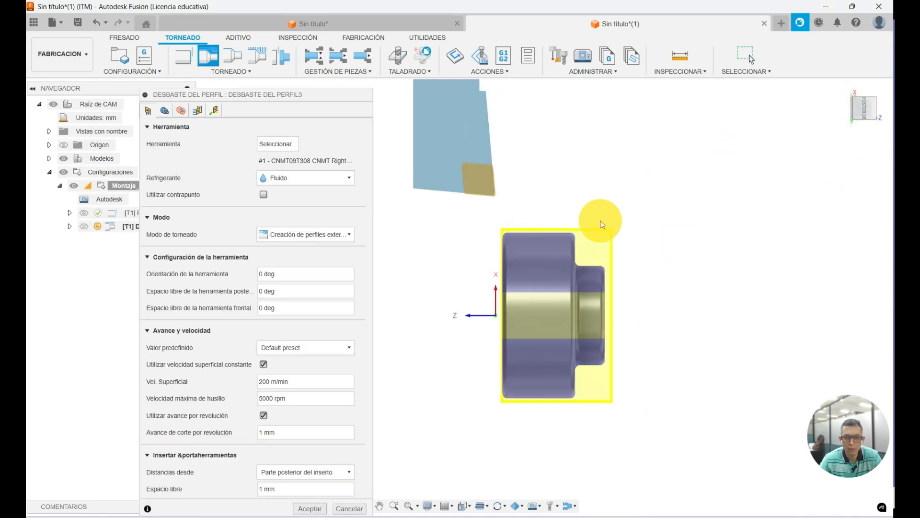
pyautogui.scroll(4, 484, 298)
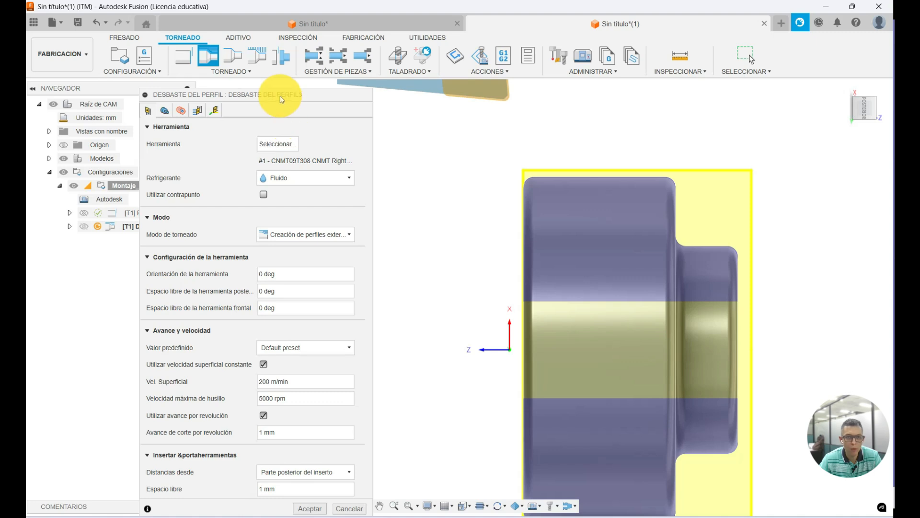
pyautogui.moveTo(280, 95); pyautogui.dragTo(259, 62)
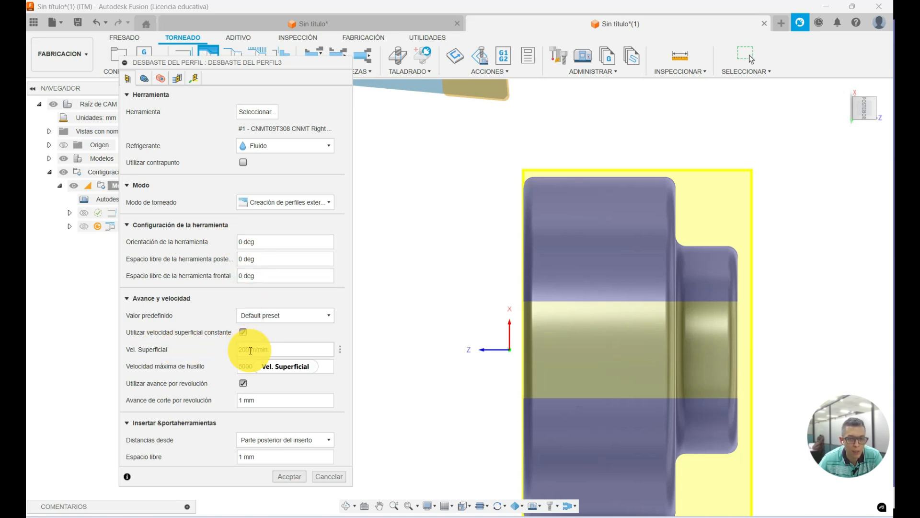
pyautogui.doubleClick(233, 354)
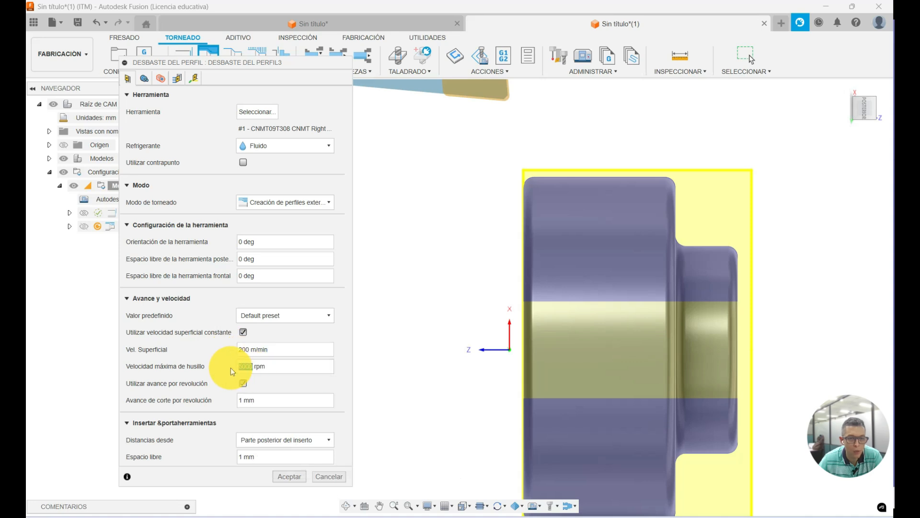
pyautogui.click(243, 333)
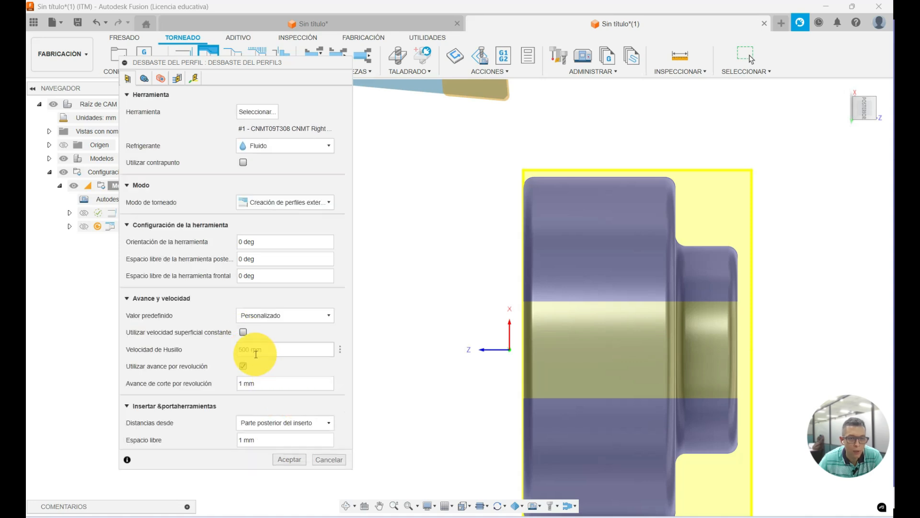
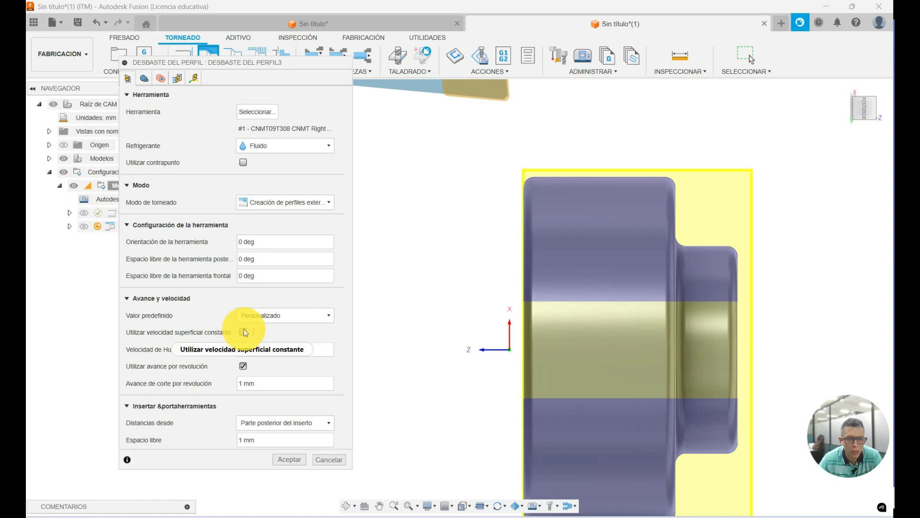
pyautogui.click(245, 331)
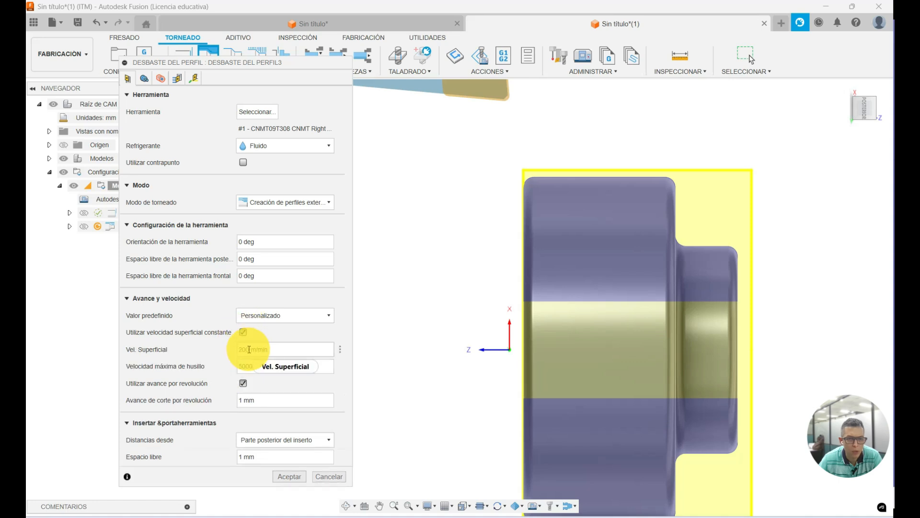
# - Set the profile roughing surface speed to 110 m/min and the maximum spindle speed to 1500 rpm
pyautogui.moveTo(250, 349); pyautogui.dragTo(233, 349)
pyautogui.write('110')
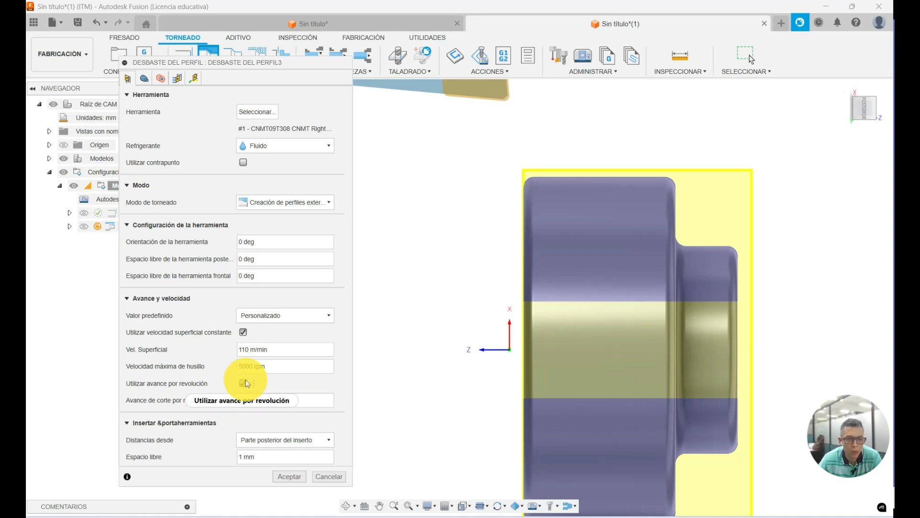
pyautogui.doubleClick(241, 367)
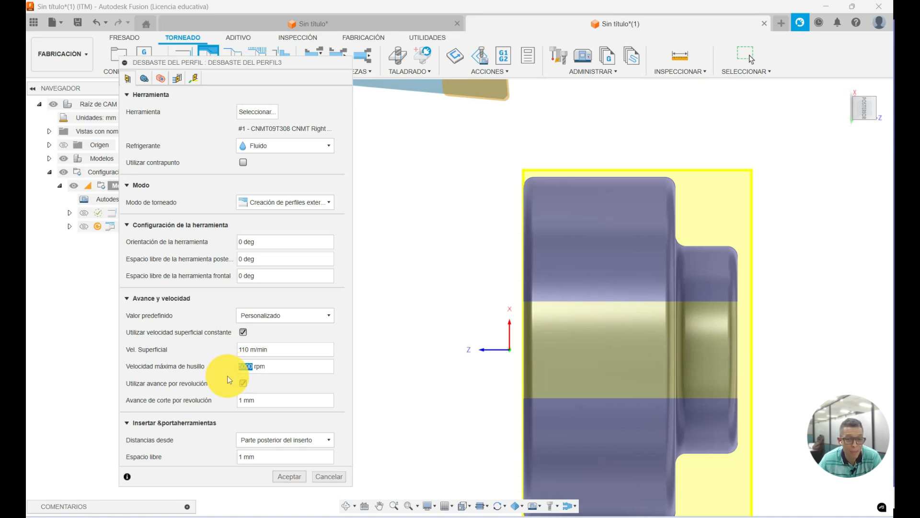
pyautogui.write('1')
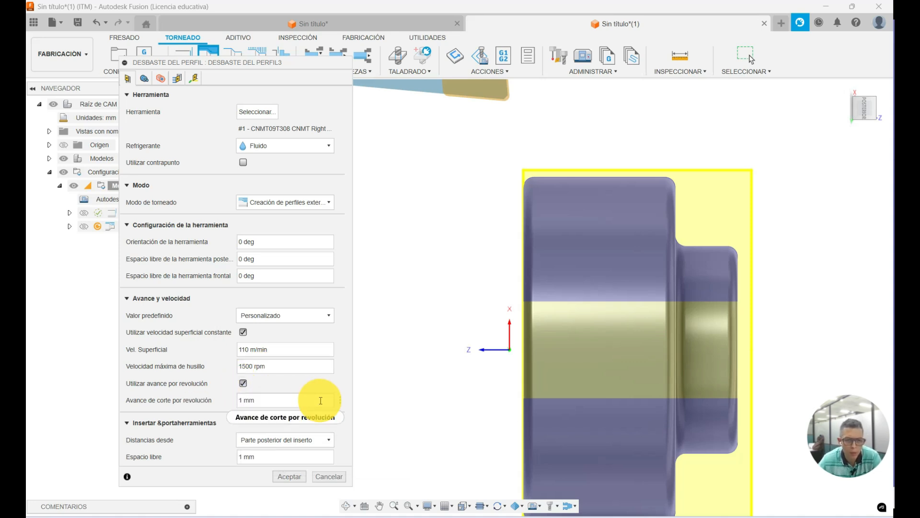
# - Use feed per revolution for the profile roughing, with a cutting feed of 0.5 mm per revolution
pyautogui.click(244, 383)
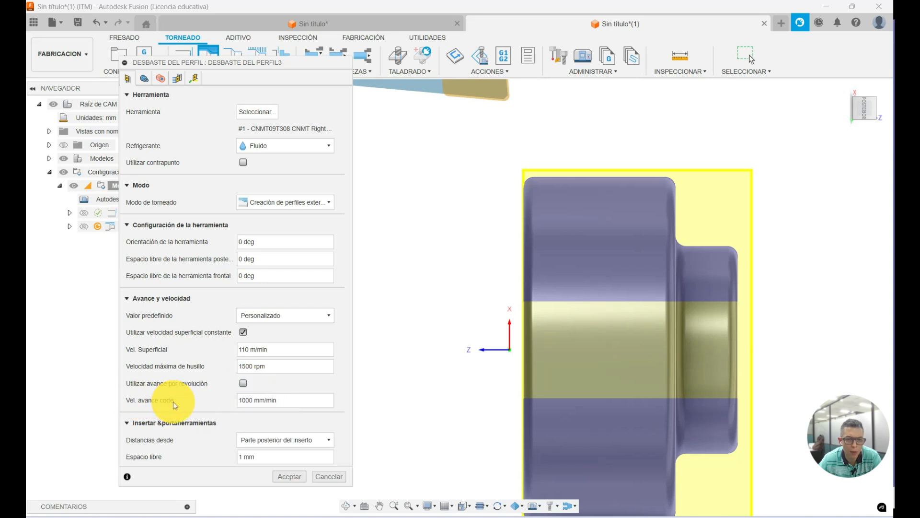
pyautogui.moveTo(255, 400)
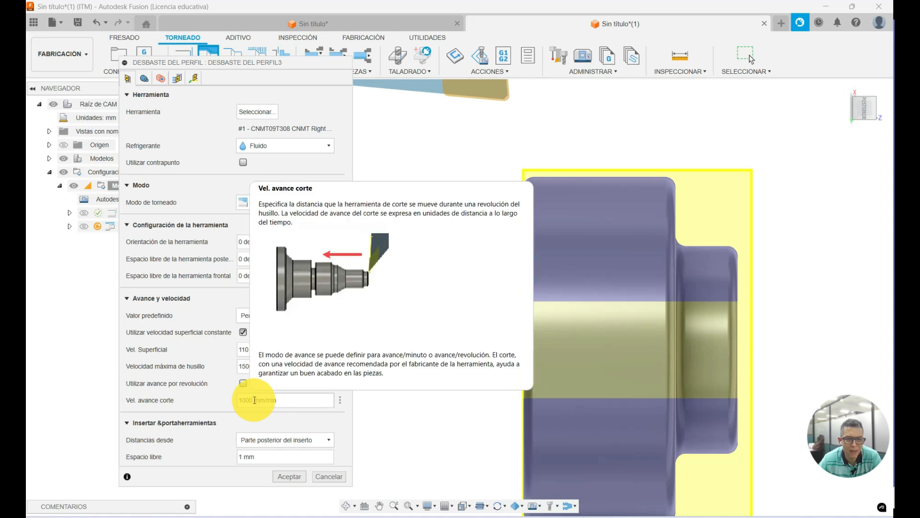
pyautogui.moveTo(254, 400); pyautogui.dragTo(232, 400)
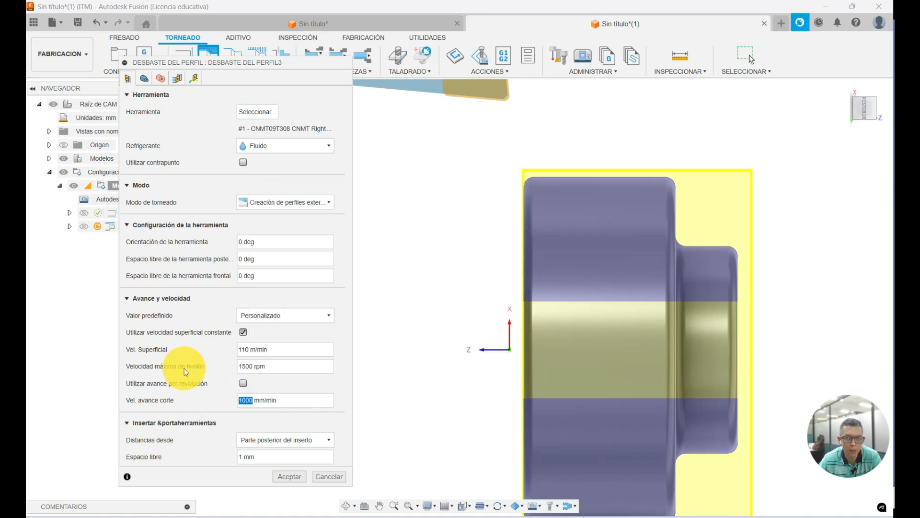
pyautogui.click(243, 383)
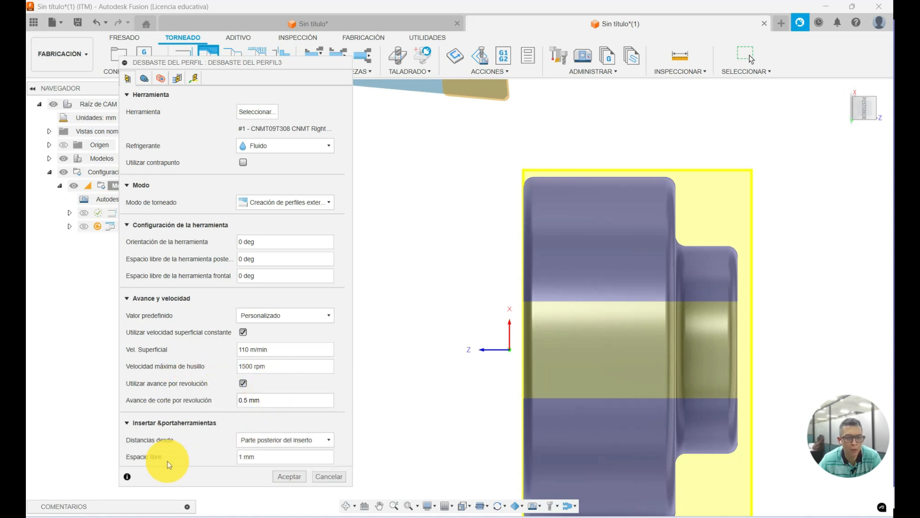
# - Check the roughing operation's clearance, outer and inner radii, and set the maximum depth of cut to 0.5 mm
pyautogui.click(175, 78)
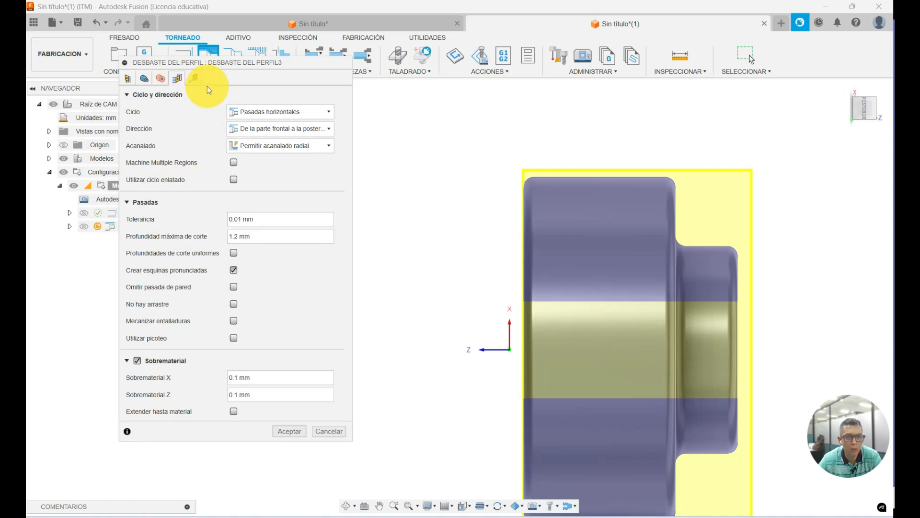
pyautogui.click(162, 78)
pyautogui.scroll(-3, 664, 416)
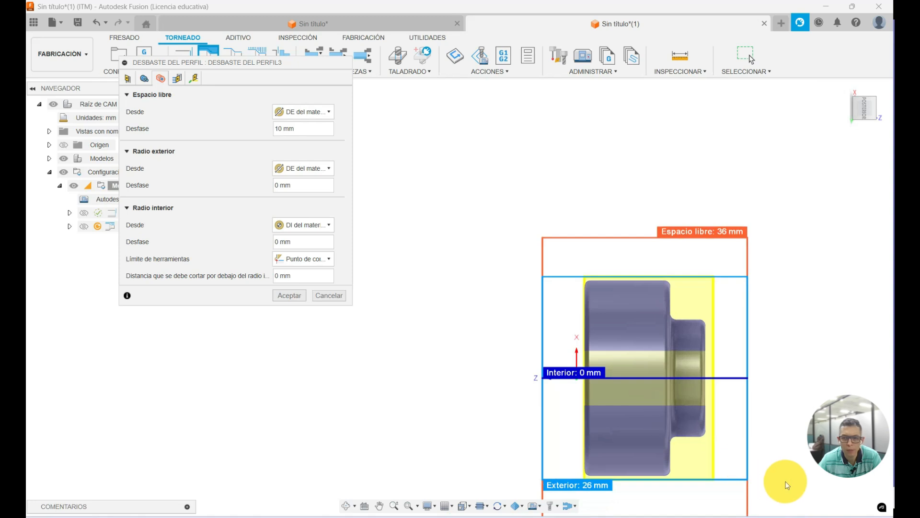
pyautogui.scroll(2, 785, 484)
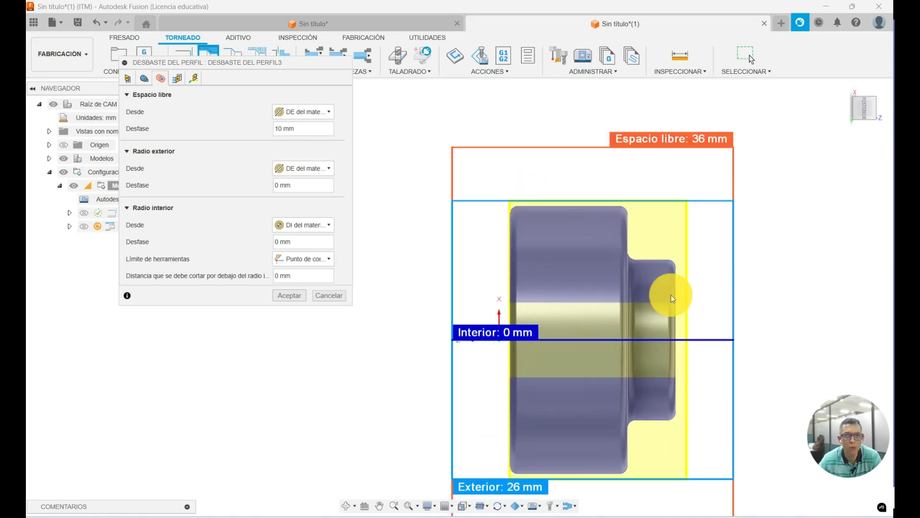
pyautogui.click(180, 80)
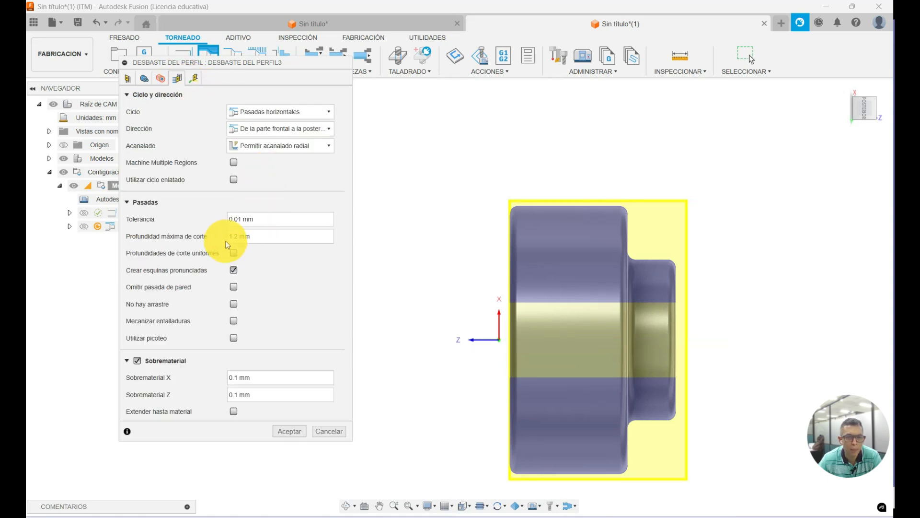
pyautogui.doubleClick(240, 236)
pyautogui.write('0.5')
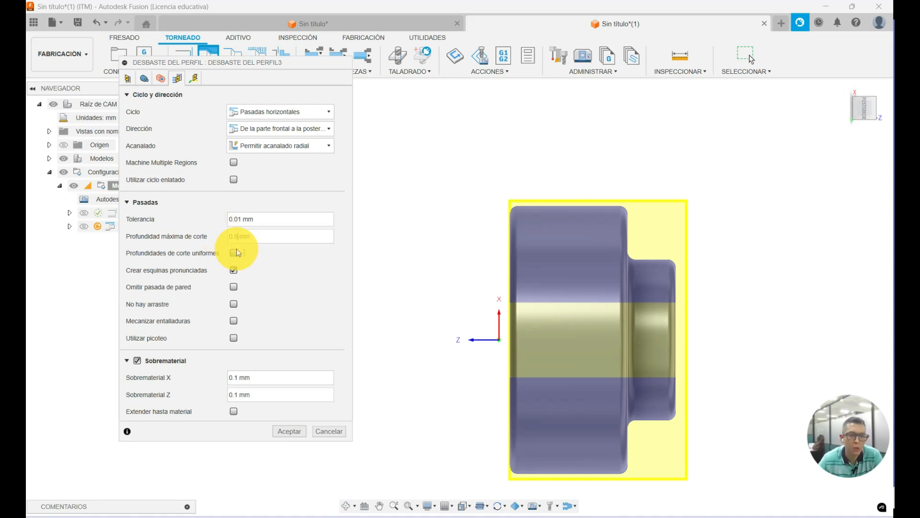
# - Enable uniform depths of cut, and disable sharp corners and stock to leave (Sobrematerial) for the roughing passes
pyautogui.click(234, 253)
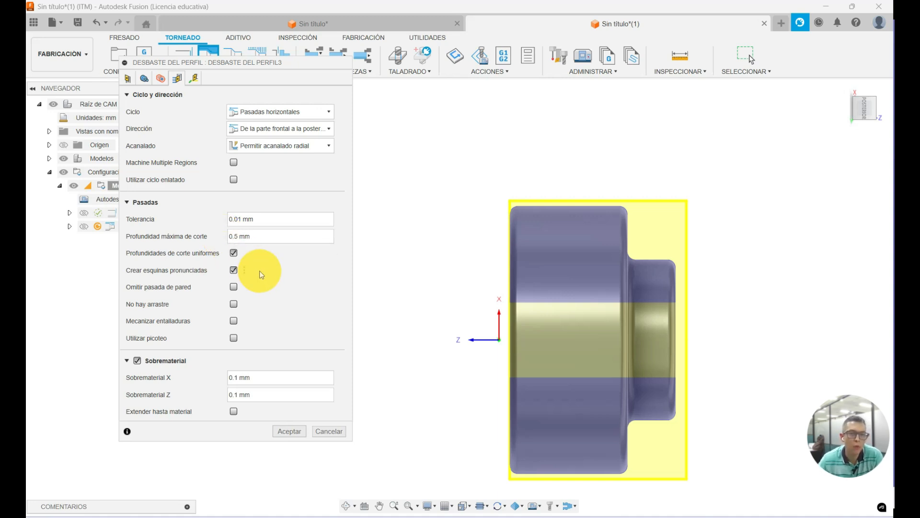
pyautogui.click(234, 271)
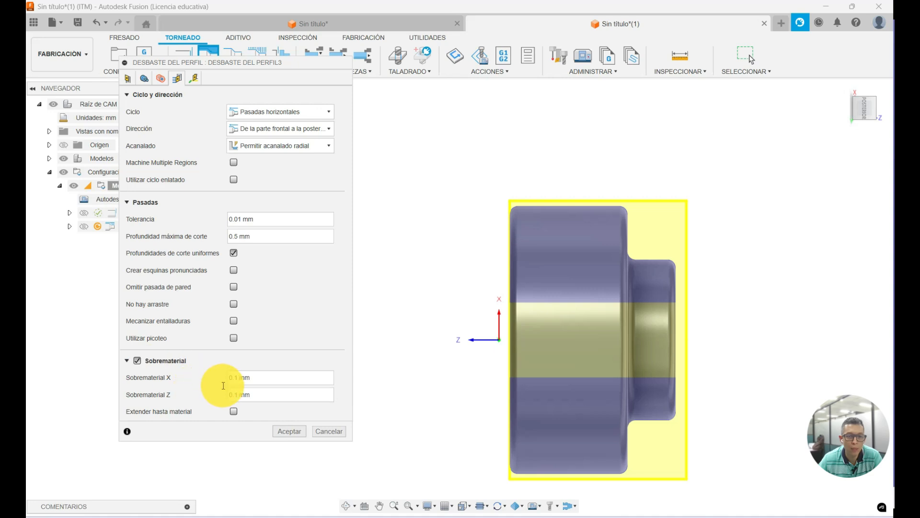
pyautogui.click(138, 360)
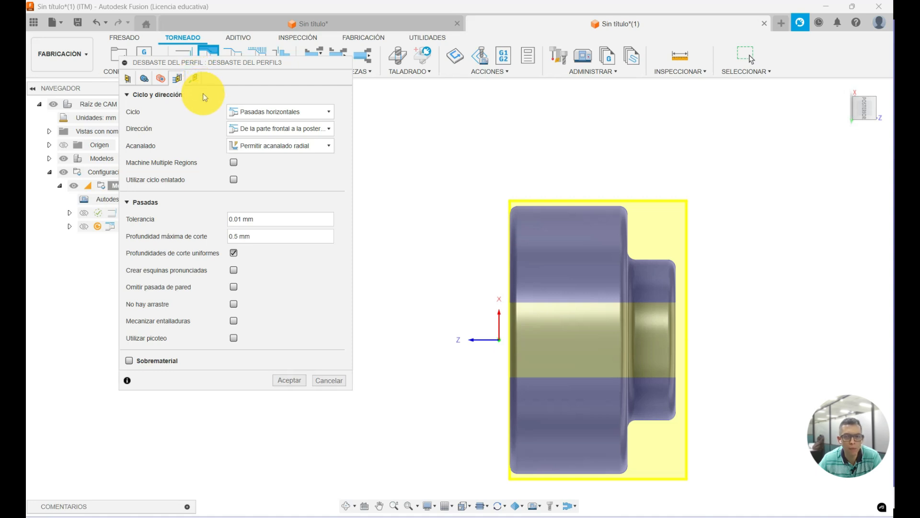
# - Accept the profile roughing operation and inspect its toolpath along the large diameter and beyond the shoulder
pyautogui.click(299, 384)
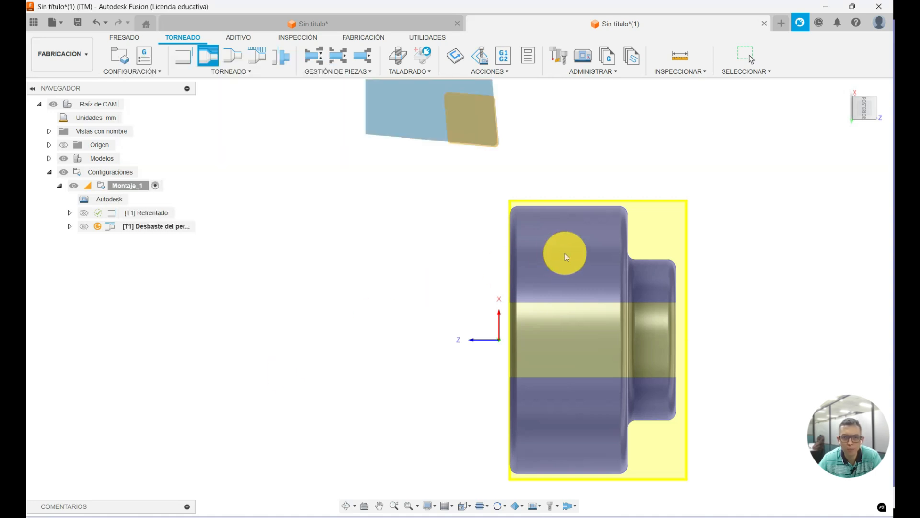
pyautogui.scroll(3, 647, 212)
pyautogui.scroll(2, 646, 212)
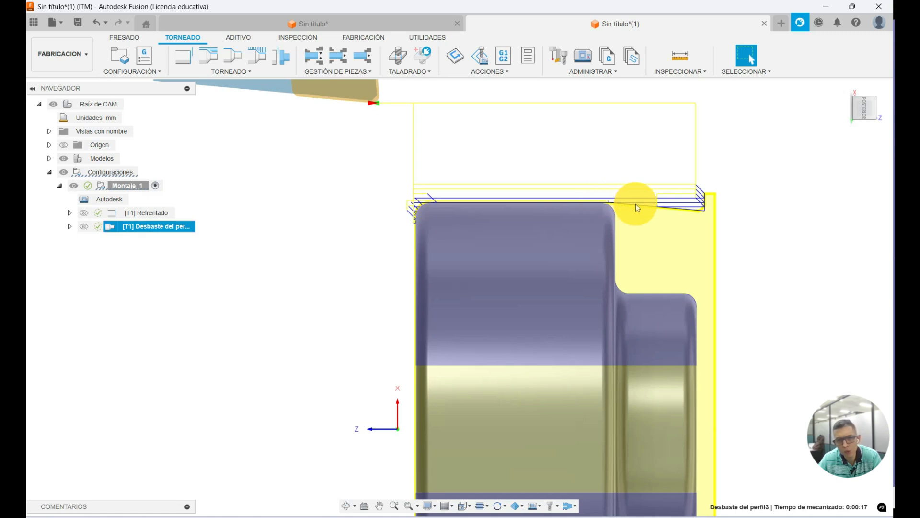
pyautogui.scroll(-3, 580, 223)
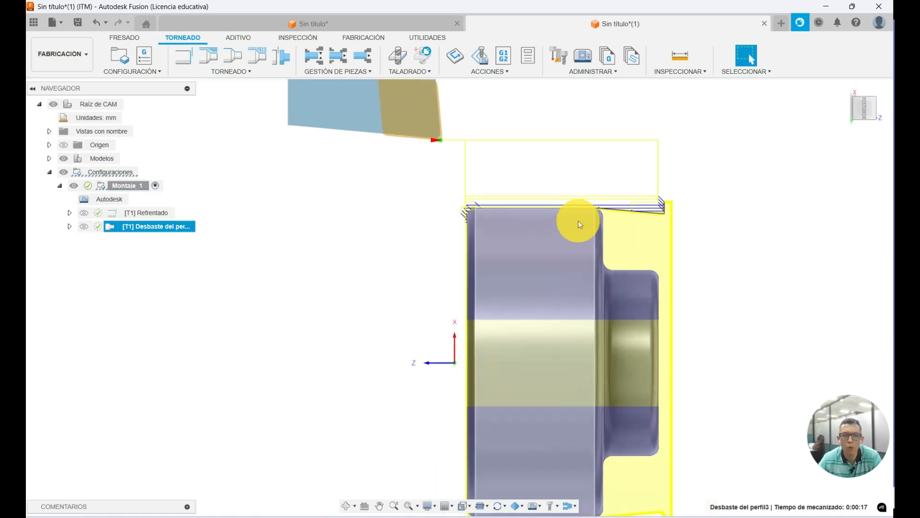
pyautogui.scroll(2, 580, 223)
pyautogui.scroll(1, 578, 220)
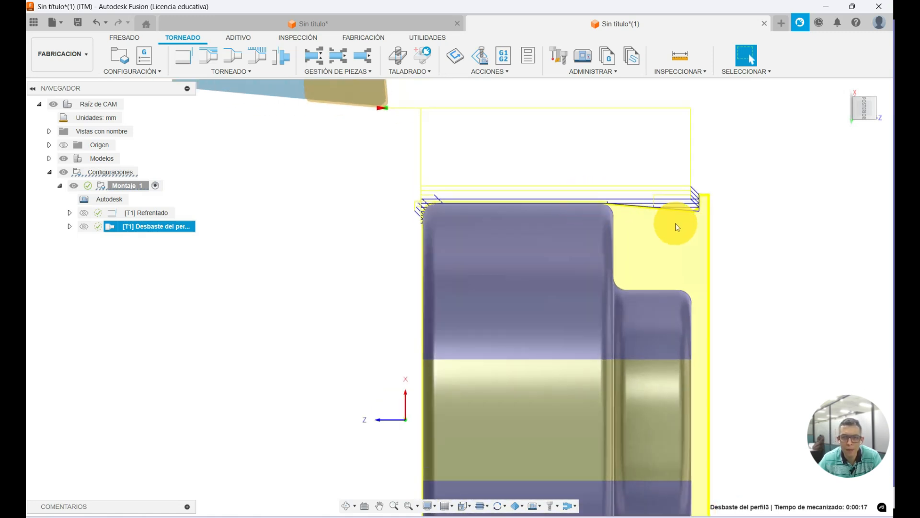
# - Edit the profile roughing operation and set the back boundary's offset to 8 mm from the rear of the model
pyautogui.rightClick(153, 236)
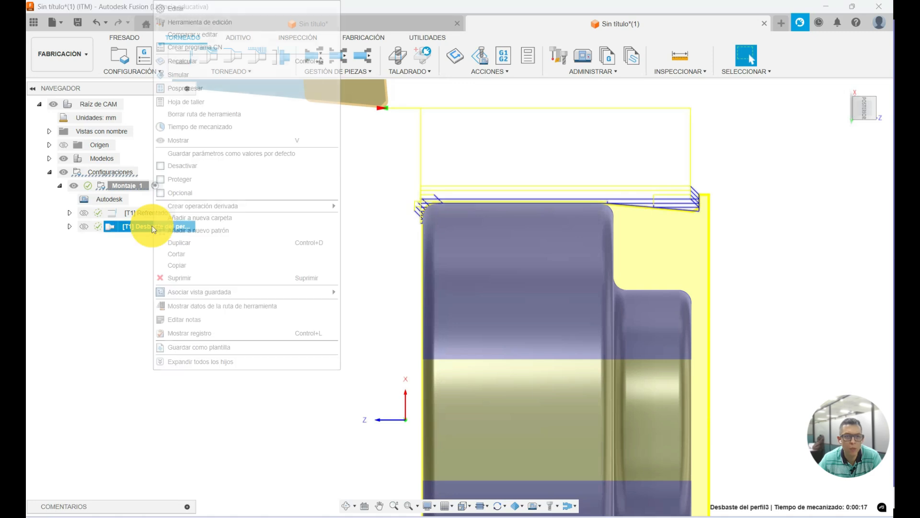
pyautogui.click(177, 10)
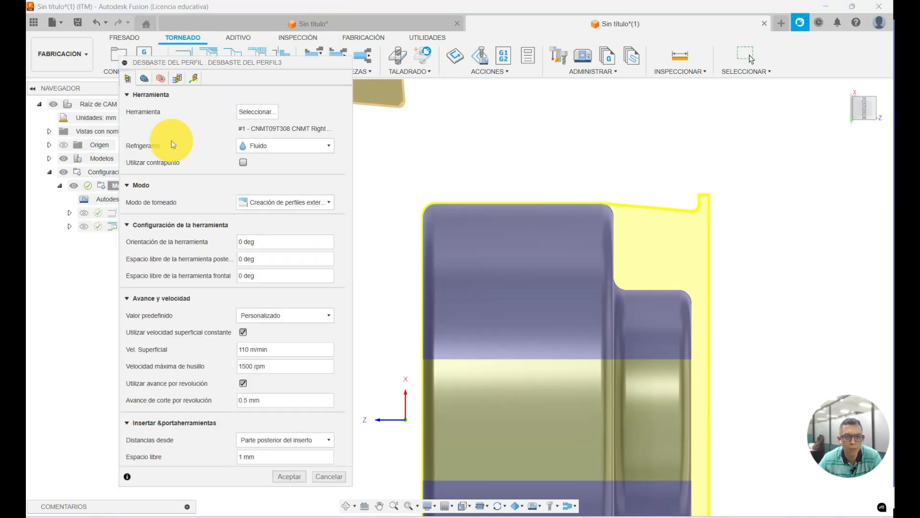
pyautogui.click(144, 79)
pyautogui.moveTo(861, 141)
pyautogui.keyDown('shift'); pyautogui.mouseDown(button='middle')
pyautogui.moveTo(745, 150)
pyautogui.moveTo(832, 165)
pyautogui.moveTo(863, 140)
pyautogui.mouseUp(button='middle'); pyautogui.keyUp('shift')
pyautogui.click(858, 109)
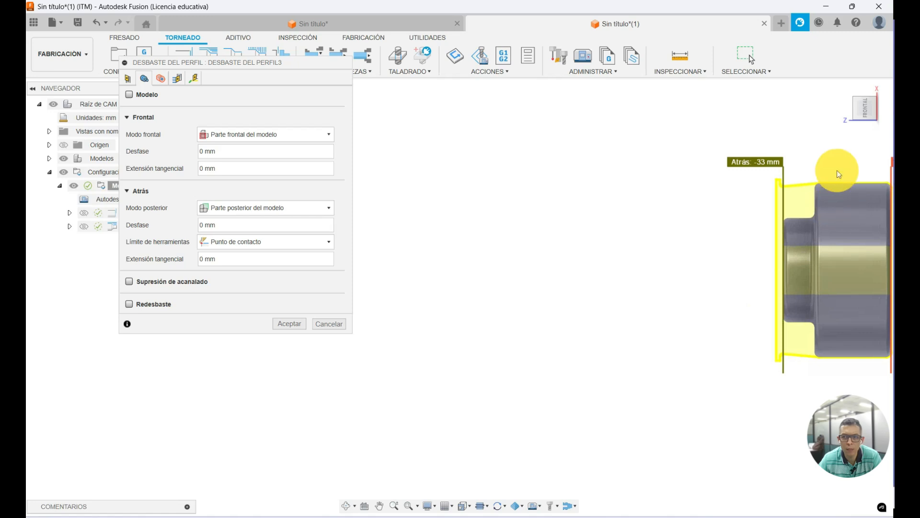
pyautogui.moveTo(838, 173); pyautogui.dragTo(568, 210, button='middle')
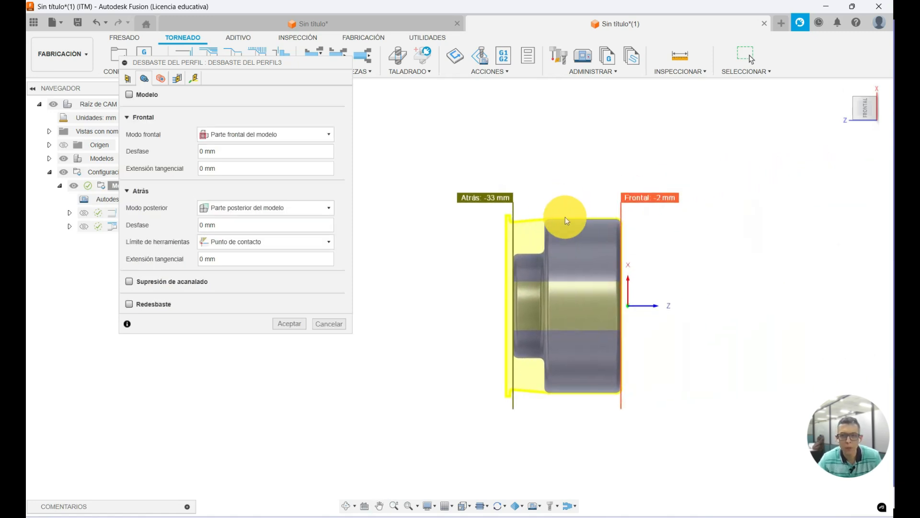
pyautogui.scroll(5, 567, 209)
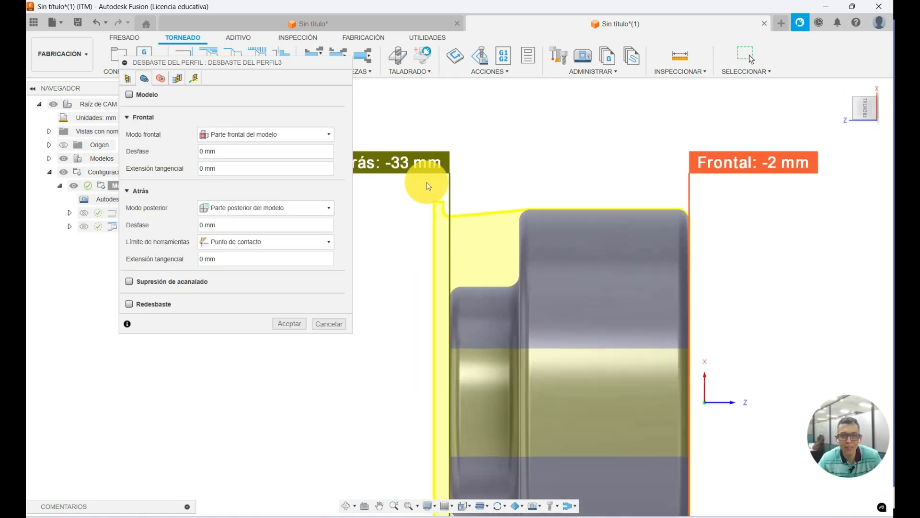
pyautogui.moveTo(449, 185); pyautogui.dragTo(512, 182)
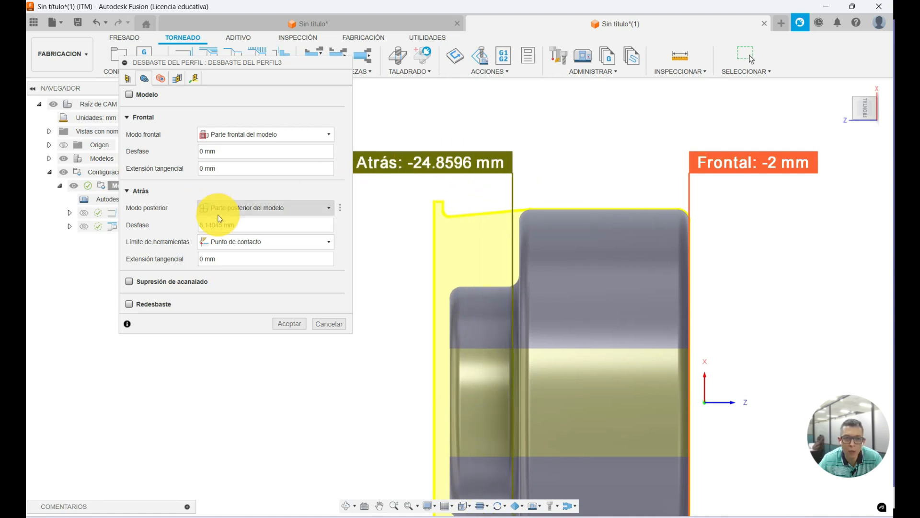
pyautogui.moveTo(514, 182); pyautogui.dragTo(513, 182)
pyautogui.click(239, 223)
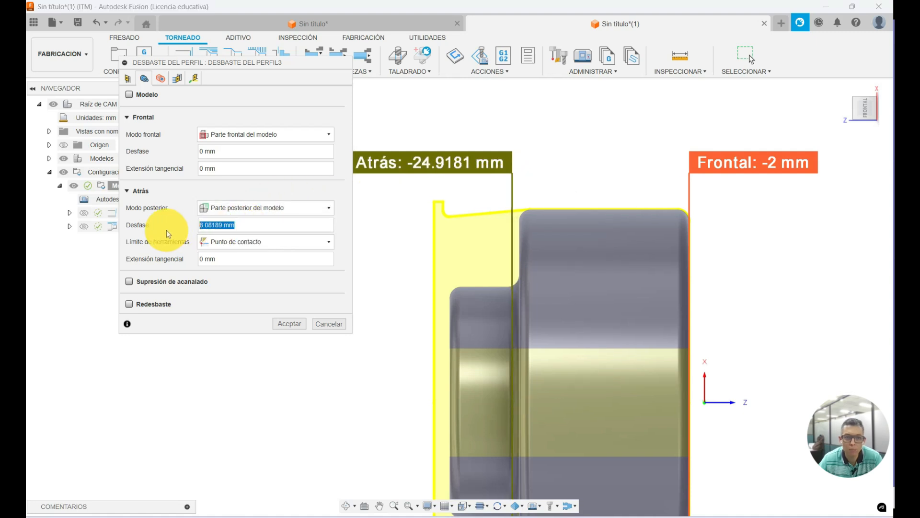
pyautogui.write('8')
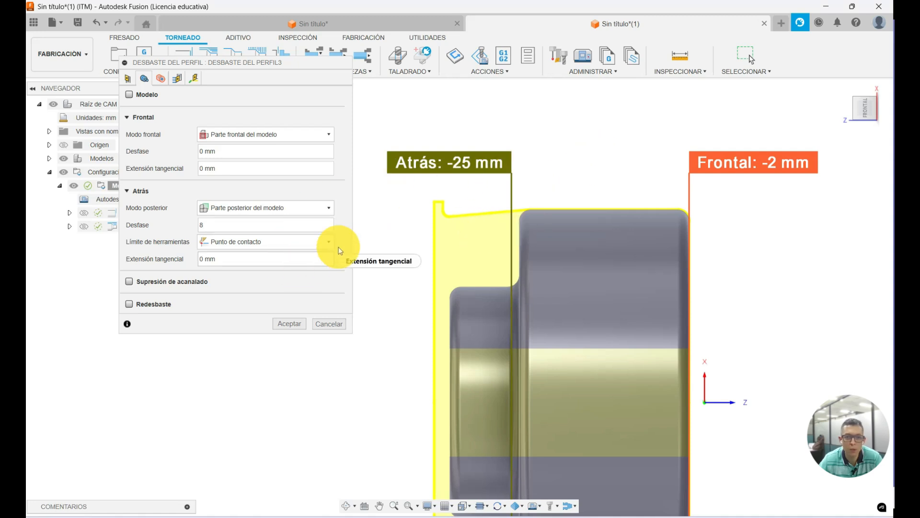
# - Disallow grooving (No permitir acanalado) in the profile roughing passes, accept the operation and inspect the toolpath over the large diameter
pyautogui.click(174, 81)
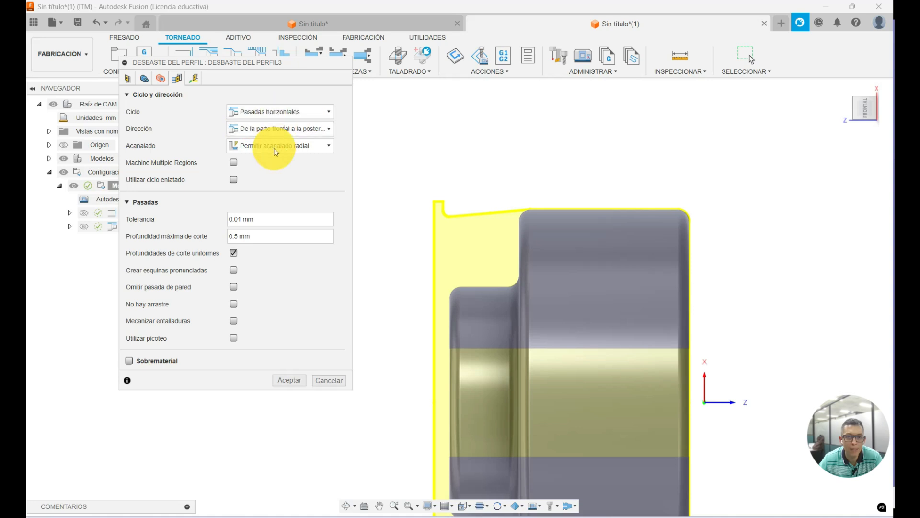
pyautogui.click(315, 146)
pyautogui.click(293, 161)
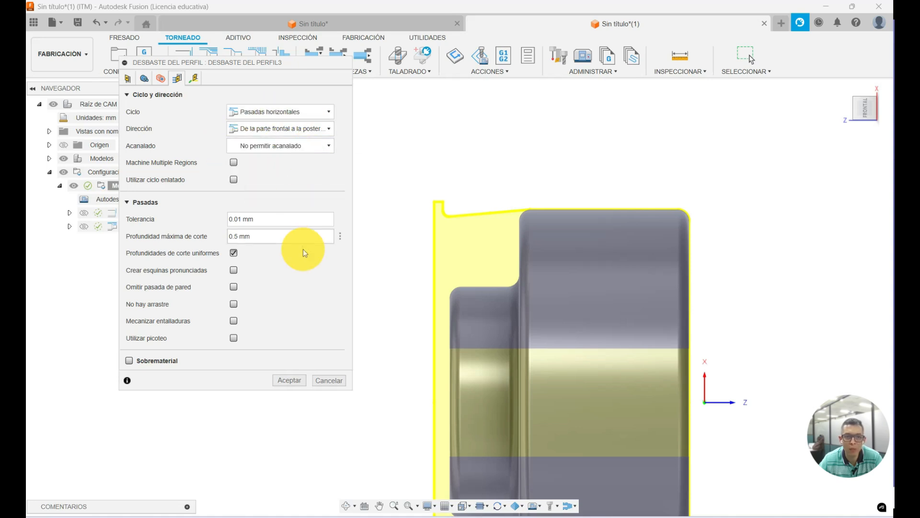
pyautogui.click(294, 382)
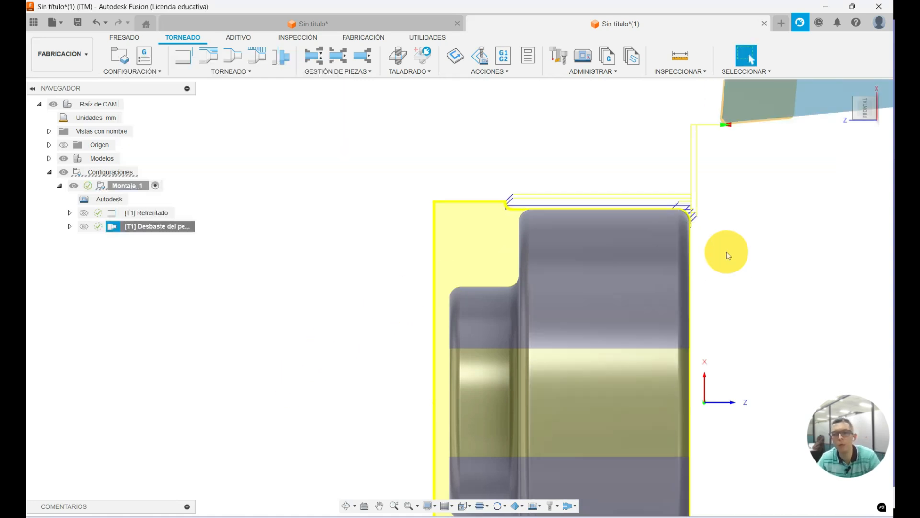
pyautogui.scroll(-2, 742, 247)
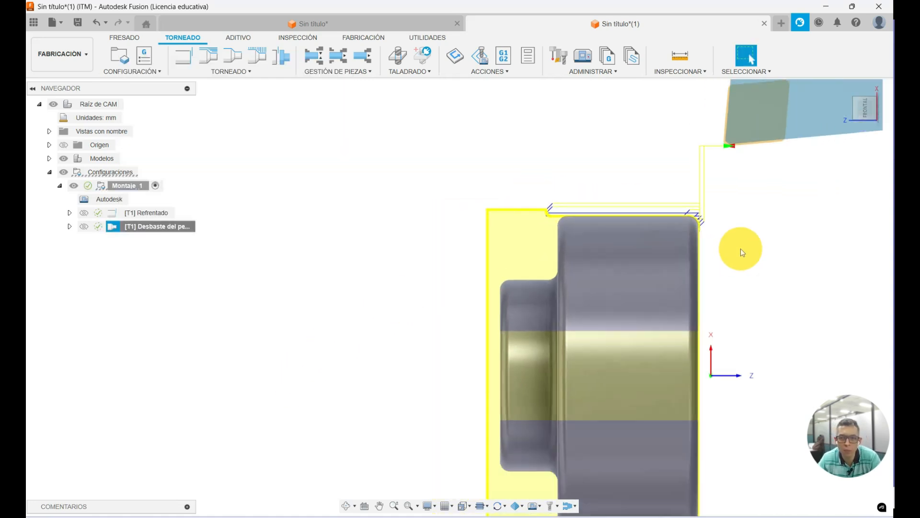
pyautogui.scroll(5, 733, 249)
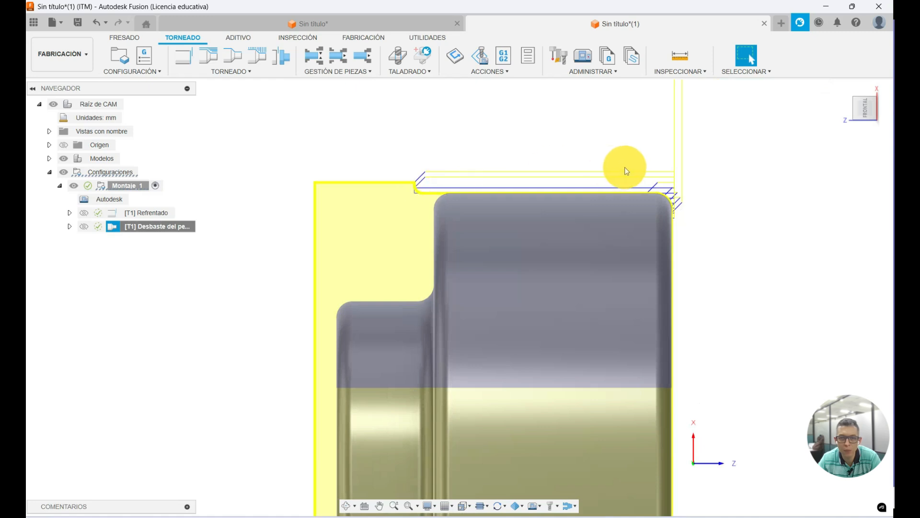
pyautogui.scroll(-3, 642, 240)
pyautogui.scroll(2, 774, 490)
pyautogui.keyDown('shift'); pyautogui.moveTo(713, 314); pyautogui.dragTo(678, 328, button='middle'); pyautogui.keyUp('shift')
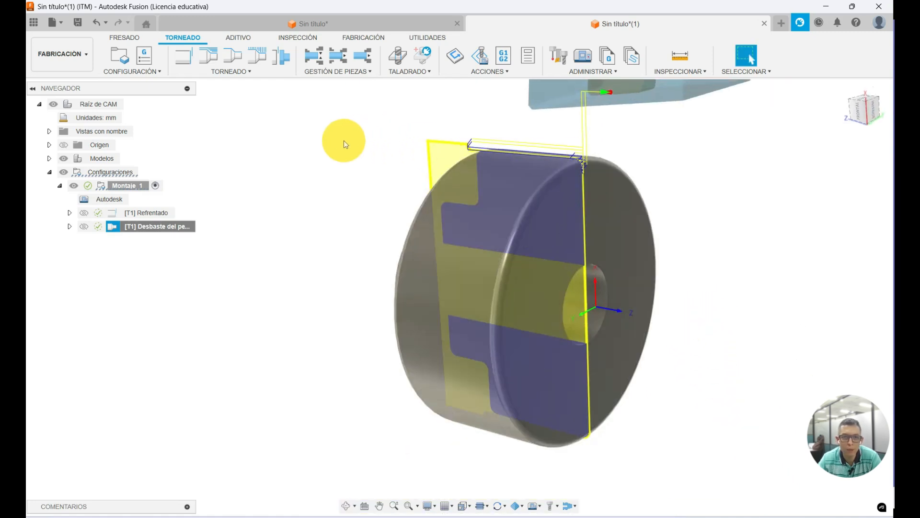
# - Start a drilling operation and choose the 14 mm 118° drill from the Fusion library, filtering the tools to drills (Taladro)
pyautogui.click(398, 56)
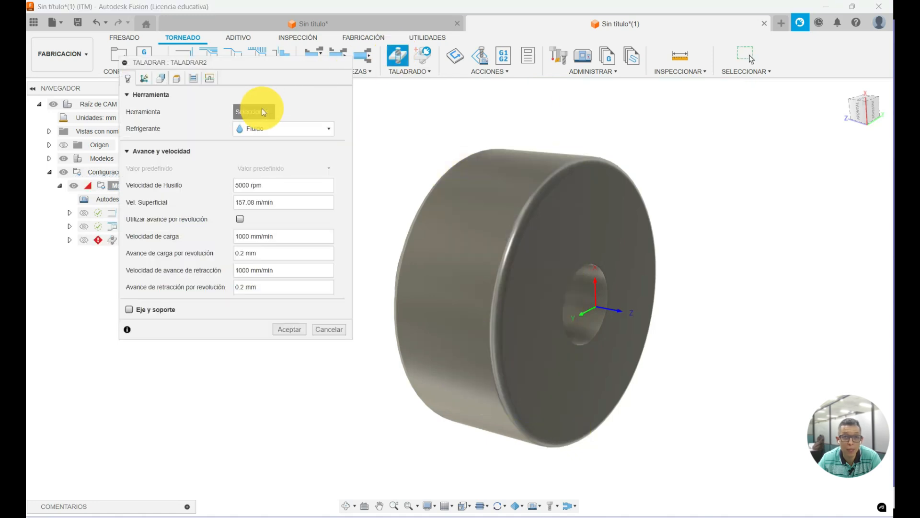
pyautogui.click(262, 112)
pyautogui.click(195, 130)
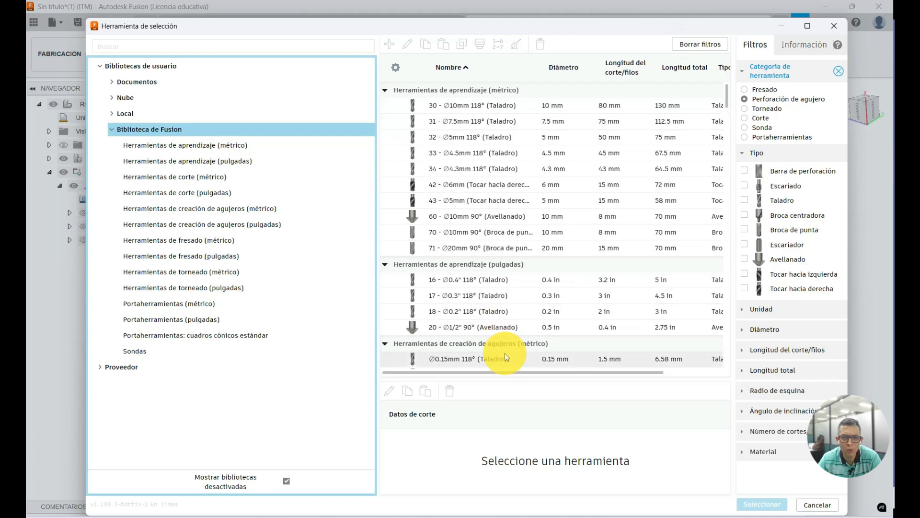
pyautogui.click(746, 202)
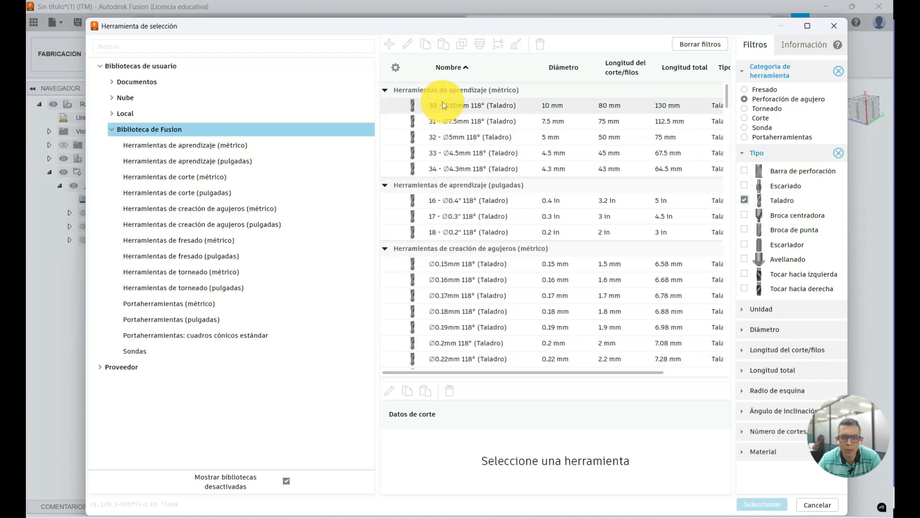
pyautogui.scroll(-1, 456, 274)
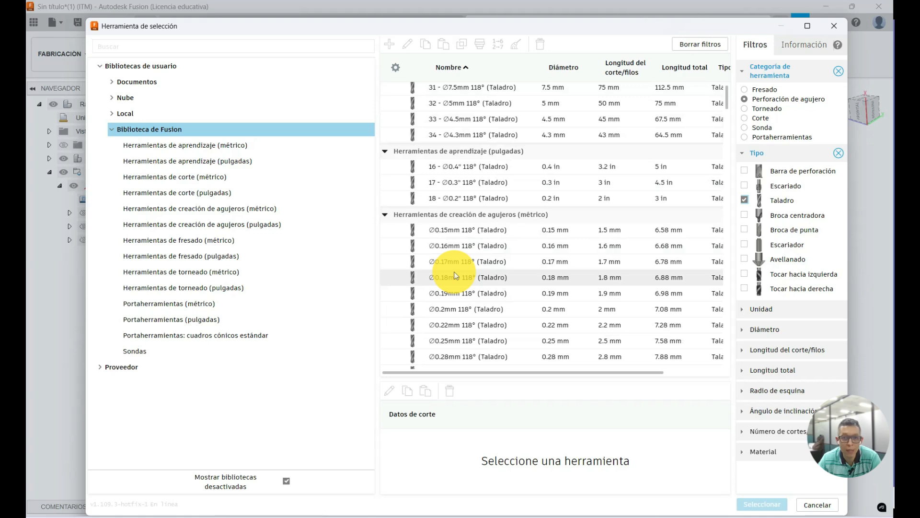
pyautogui.scroll(-10, 455, 275)
pyautogui.scroll(-20, 454, 274)
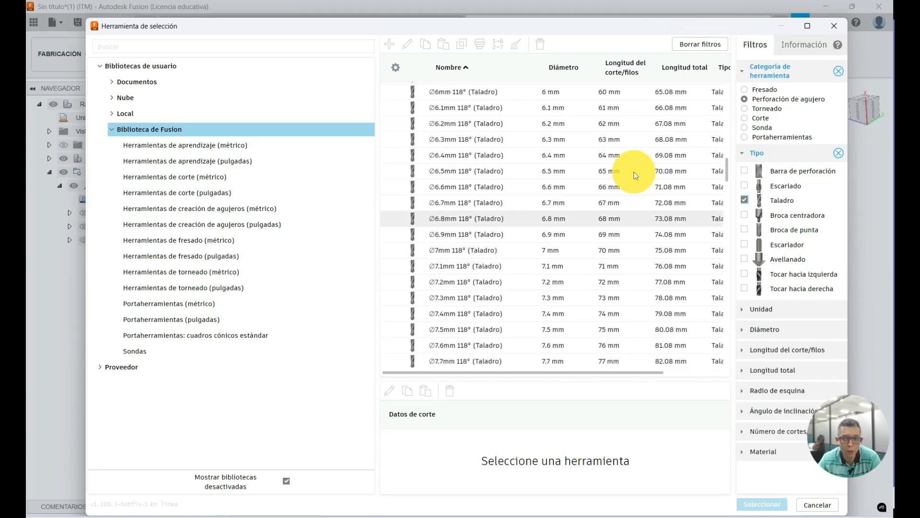
pyautogui.moveTo(728, 171); pyautogui.dragTo(727, 208)
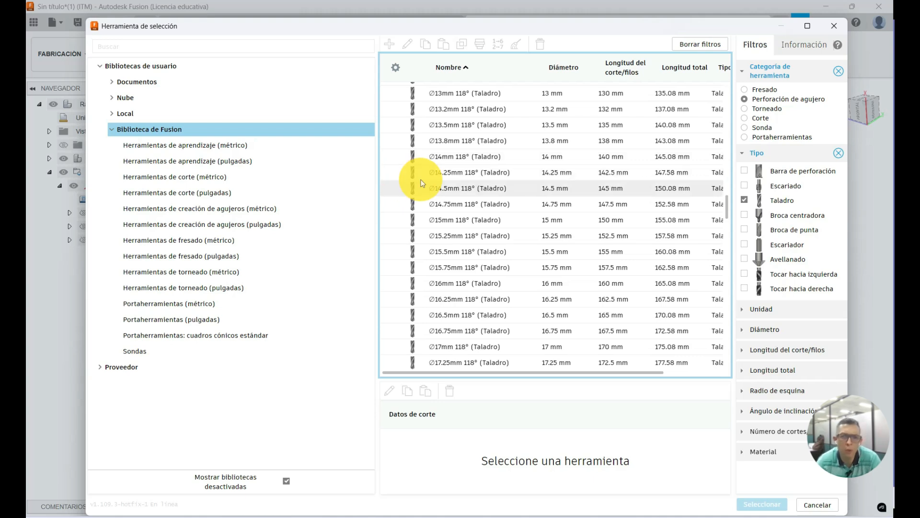
pyautogui.click(488, 157)
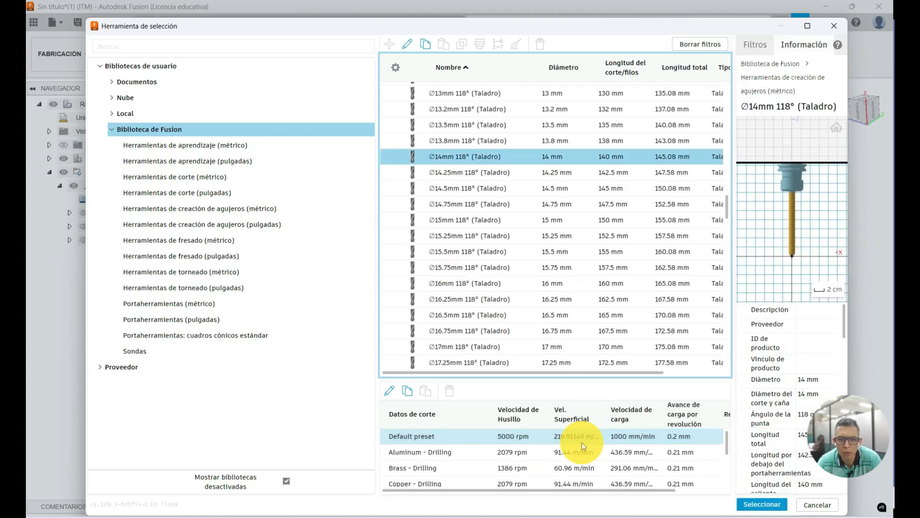
# - Assign the Low Carbon Steel - Drilling cutting data to the 14 mm drill and confirm the tool selection
pyautogui.scroll(-1, 582, 444)
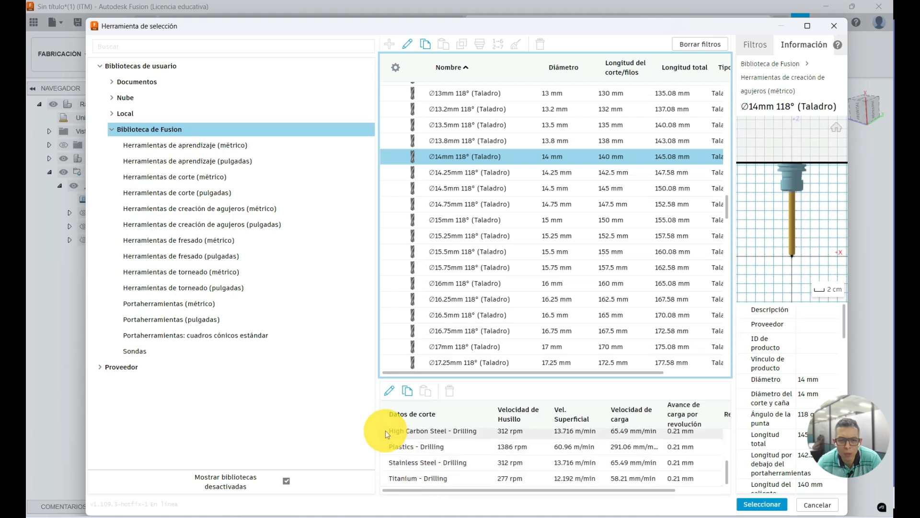
pyautogui.scroll(2, 422, 461)
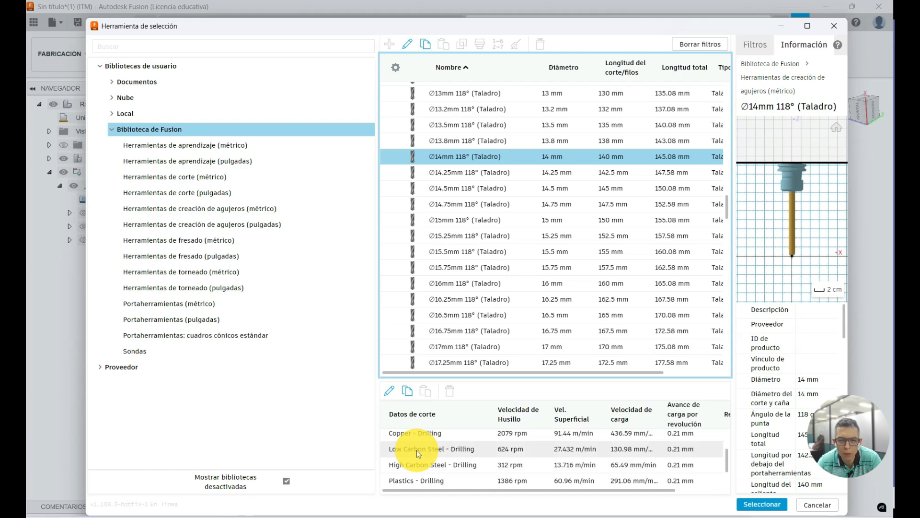
pyautogui.click(419, 449)
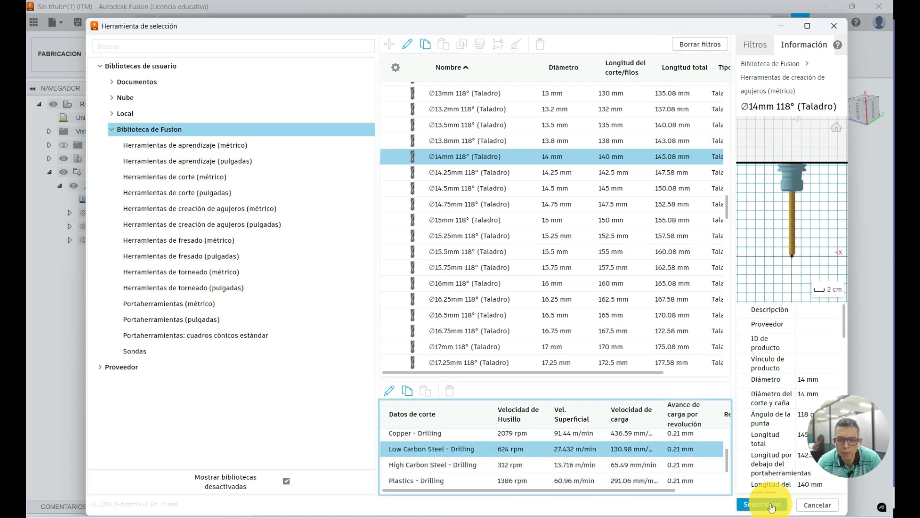
pyautogui.click(762, 503)
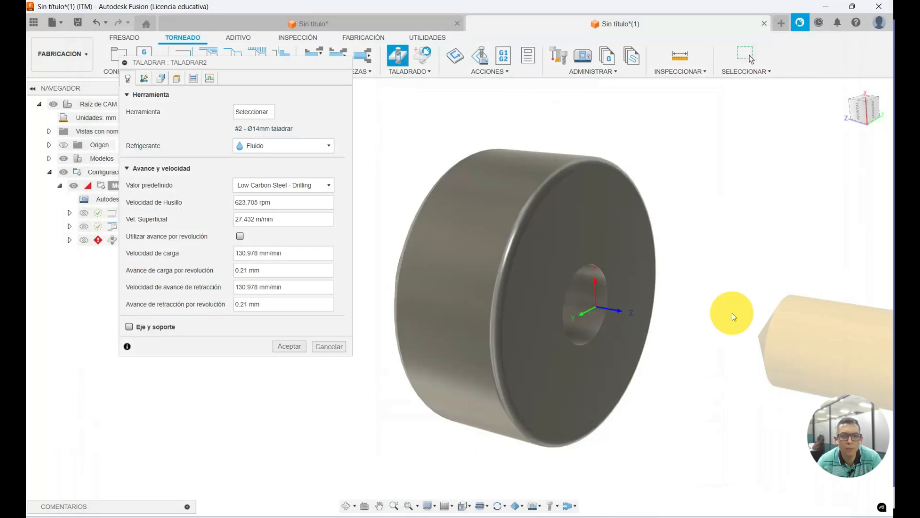
# - Set the drilling operation's bottom height to an offset of -5 mm from the bottom of the hole
pyautogui.click(862, 115)
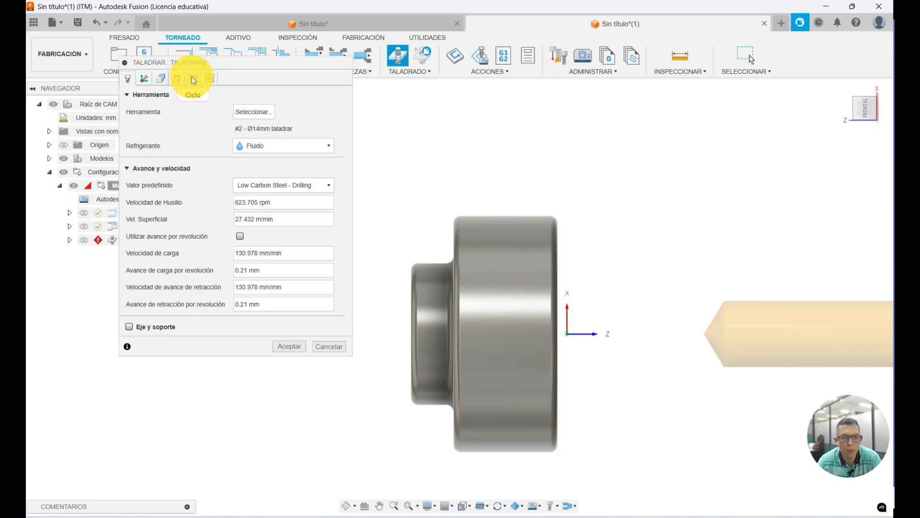
pyautogui.click(177, 78)
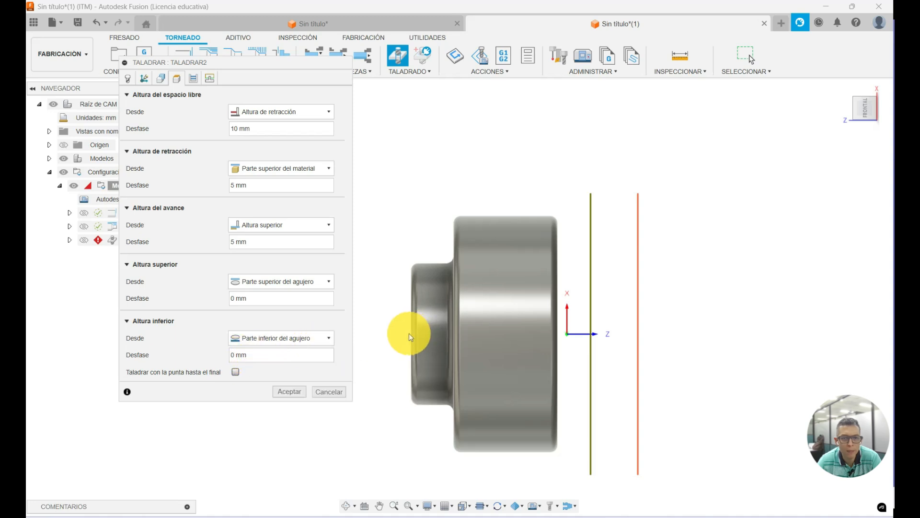
pyautogui.doubleClick(239, 355)
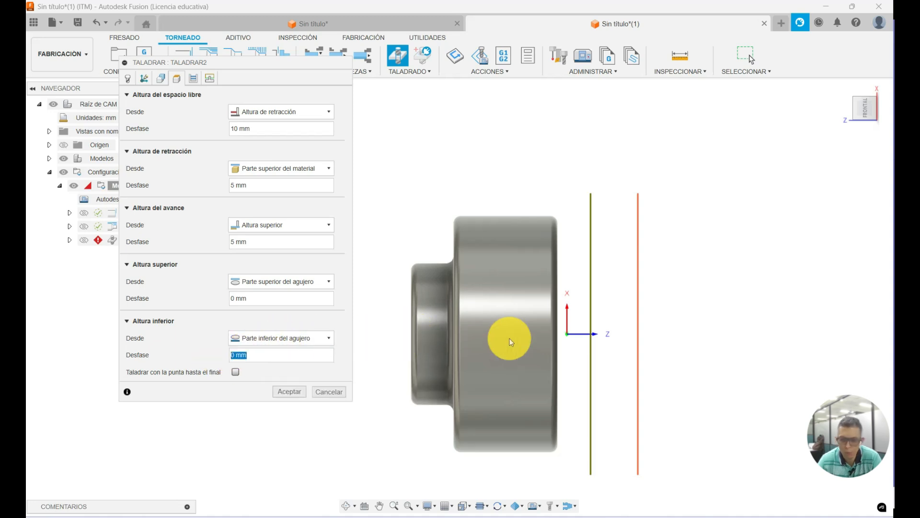
pyautogui.write('-5')
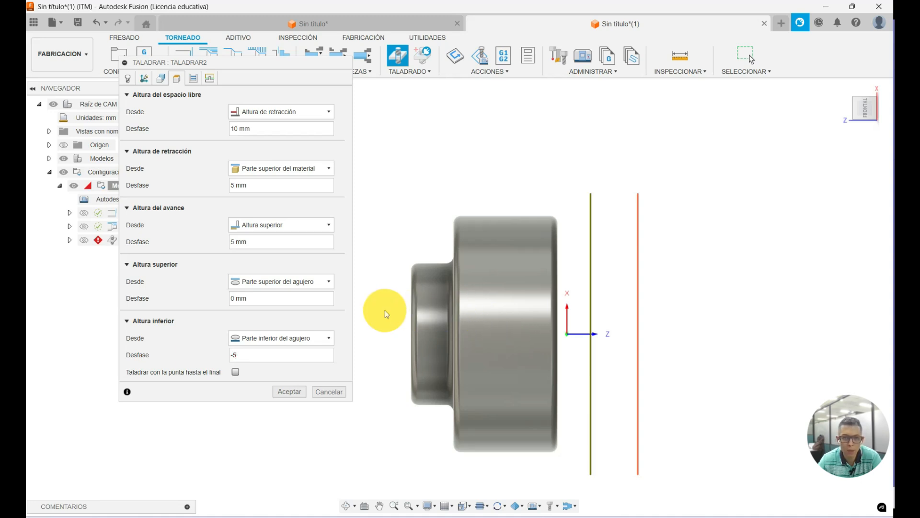
pyautogui.scroll(-1, 385, 310)
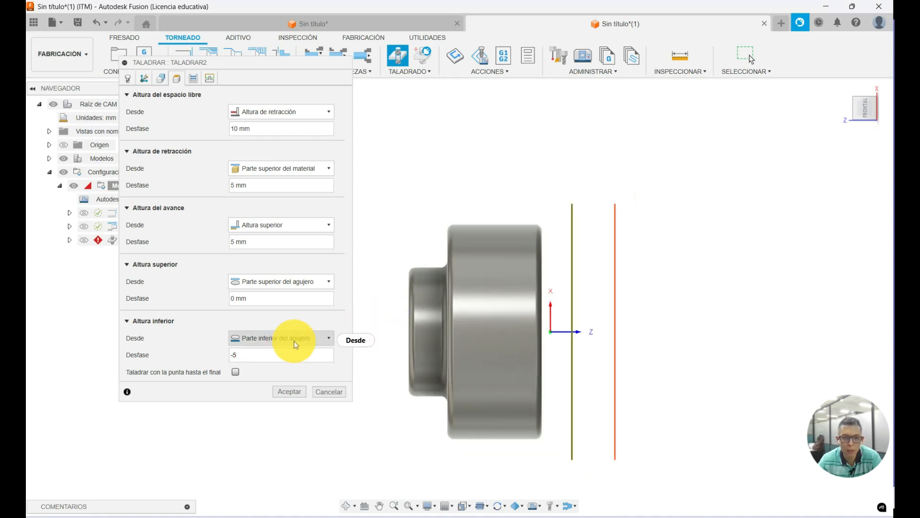
pyautogui.keyDown('shift'); pyautogui.moveTo(532, 311); pyautogui.dragTo(547, 329, button='middle'); pyautogui.keyUp('shift')
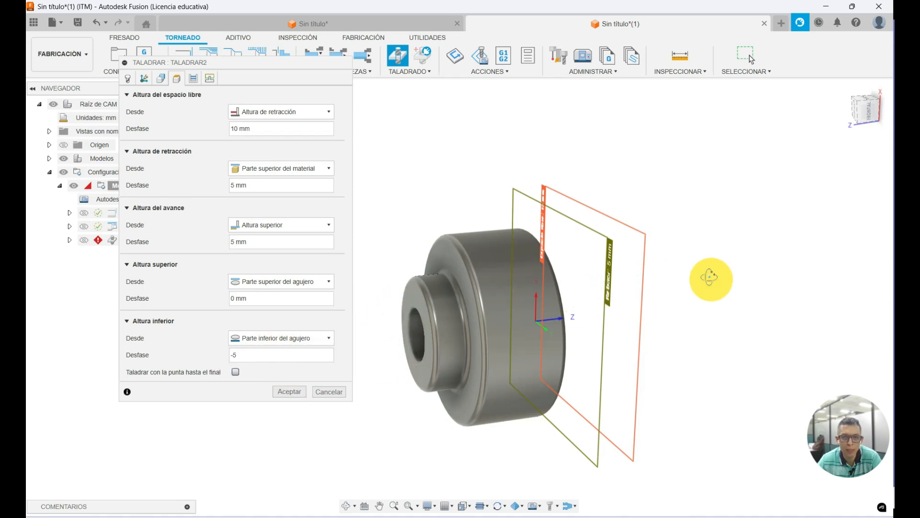
pyautogui.scroll(-1, 712, 280)
# - Review the drilling cycle types, keep Taladrado: salida rápida, and try to accept the drilling operation
pyautogui.click(191, 80)
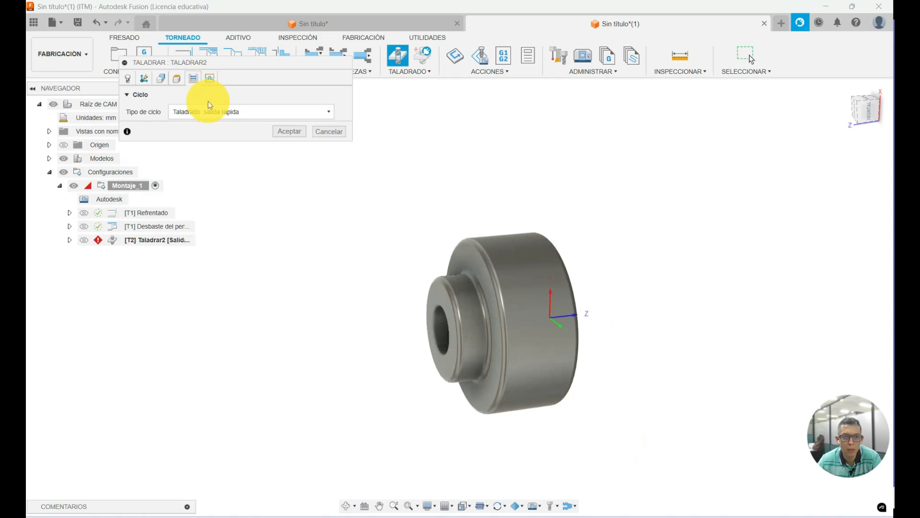
pyautogui.click(248, 112)
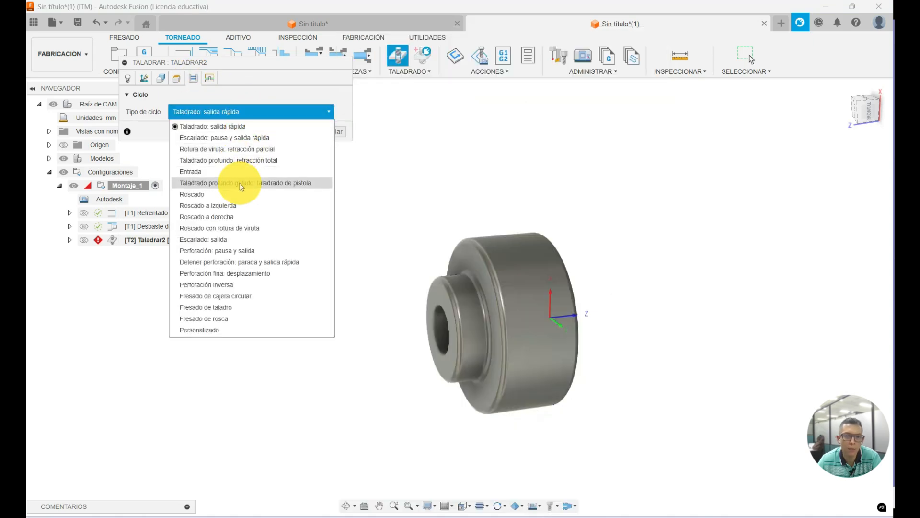
pyautogui.click(530, 189)
pyautogui.click(865, 110)
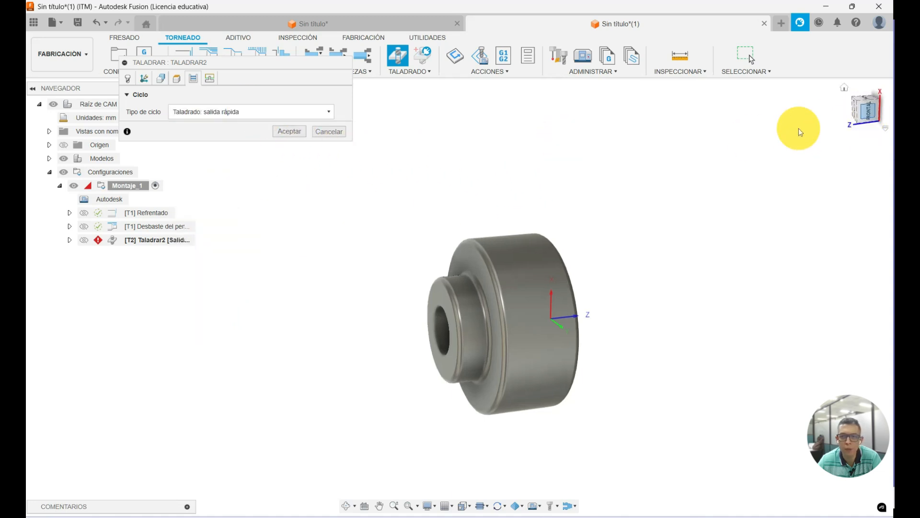
pyautogui.click(289, 132)
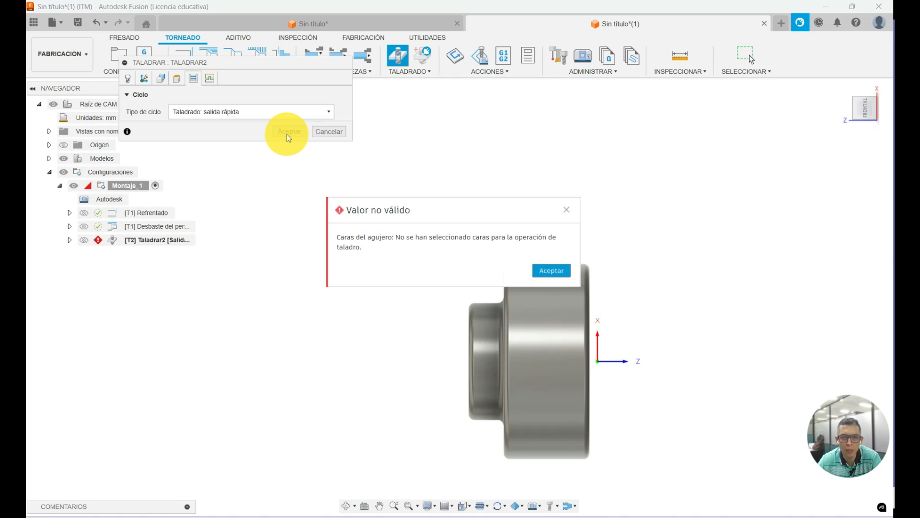
# - Dismiss the invalid-value warning and select the inner face of the central hole as the drilling geometry
pyautogui.click(551, 270)
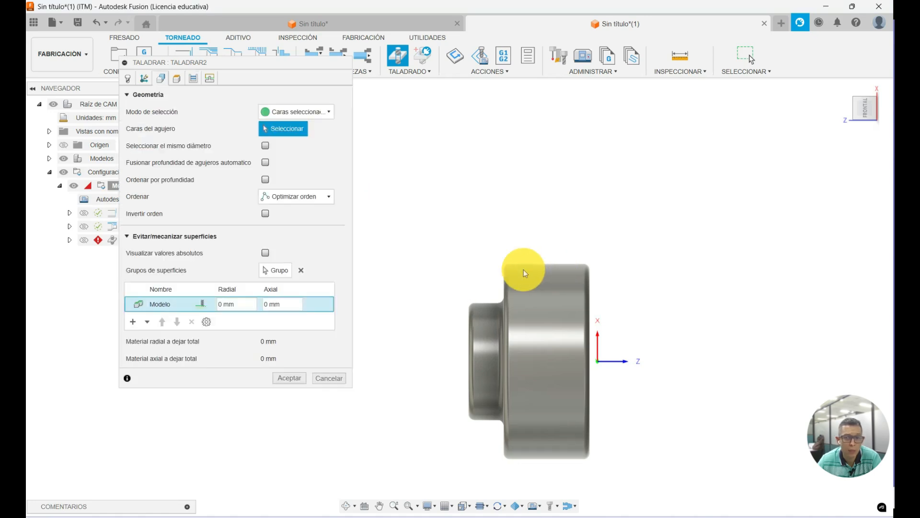
pyautogui.keyDown('shift'); pyautogui.moveTo(420, 245); pyautogui.dragTo(461, 239, button='middle'); pyautogui.keyUp('shift')
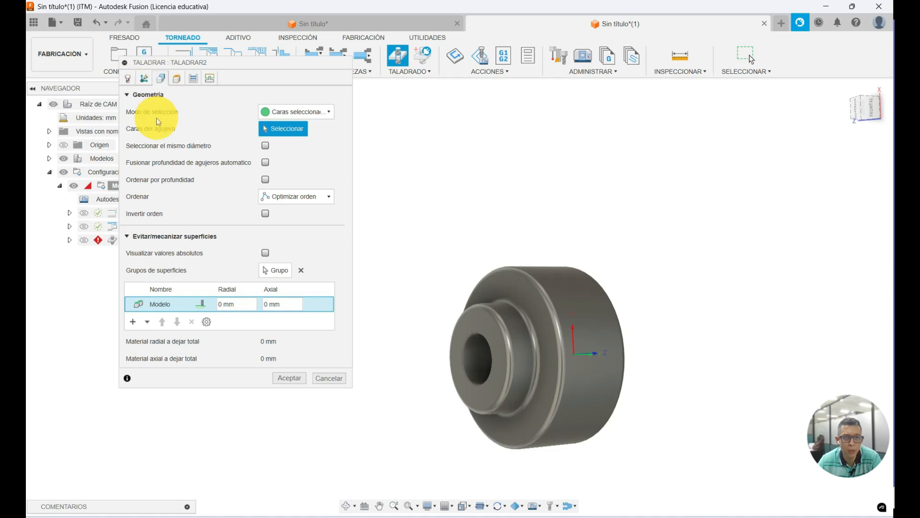
pyautogui.click(481, 367)
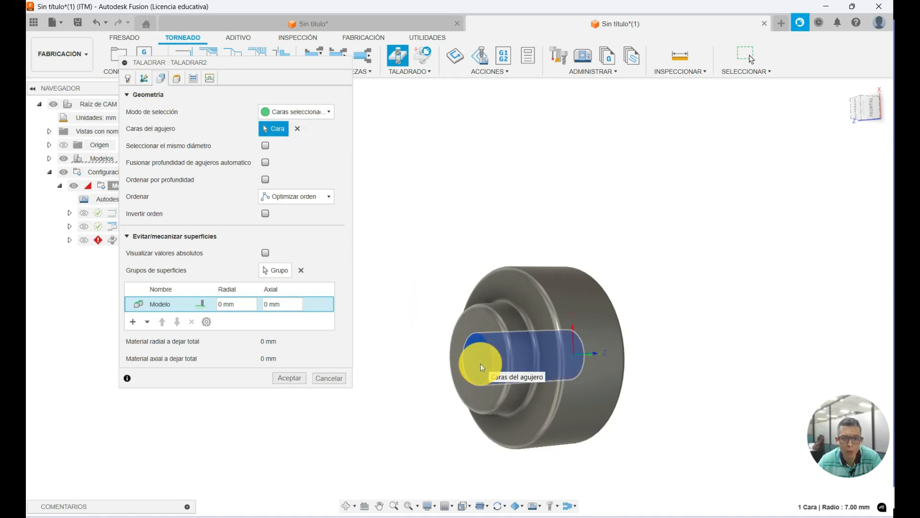
pyautogui.click(870, 107)
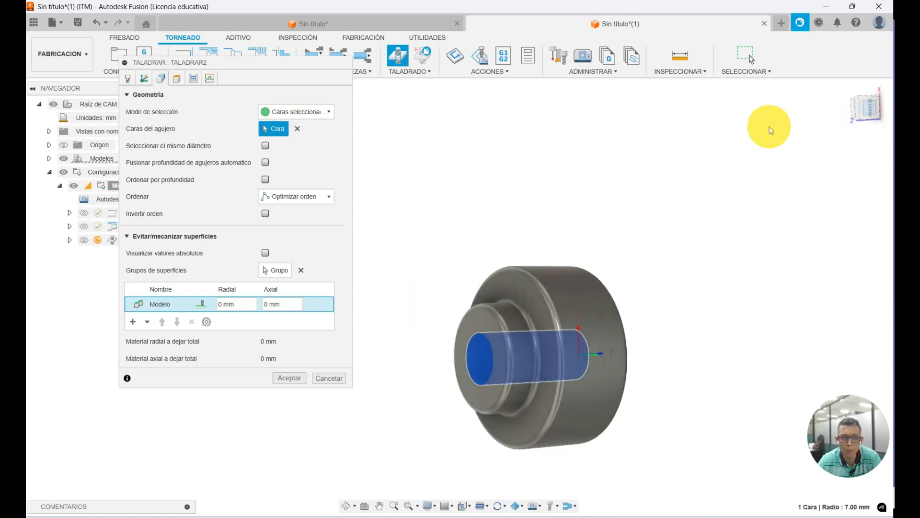
# - Compare bottom height offsets of 0 and -5 mm from the bottom of the hole, keep -5 mm, and accept the drilling operation
pyautogui.click(178, 79)
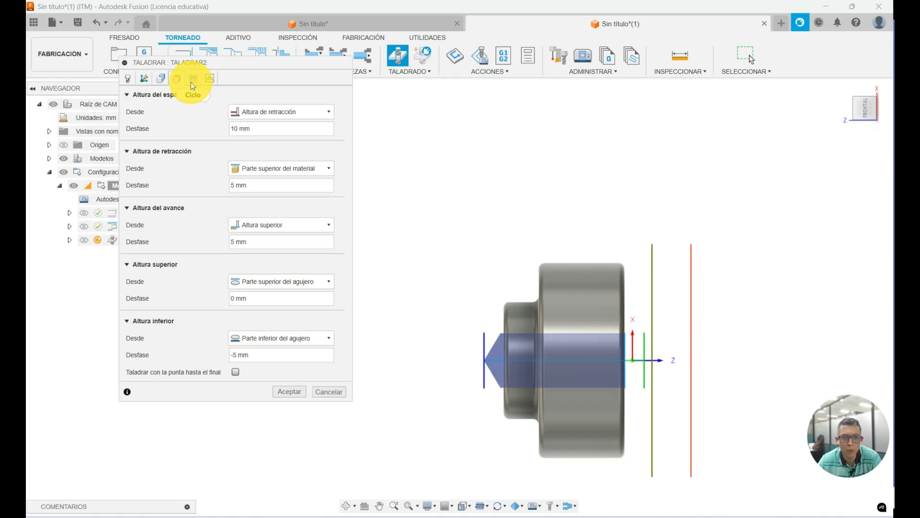
pyautogui.scroll(2, 595, 464)
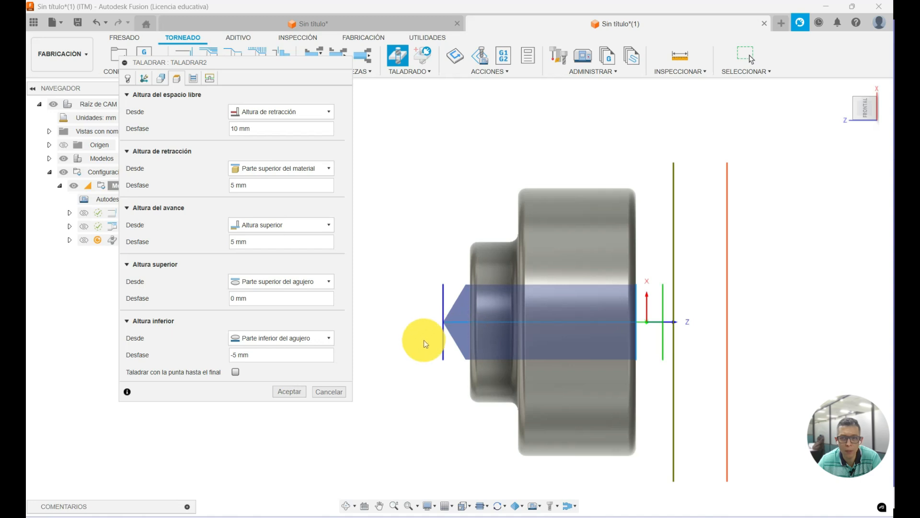
pyautogui.click(247, 355)
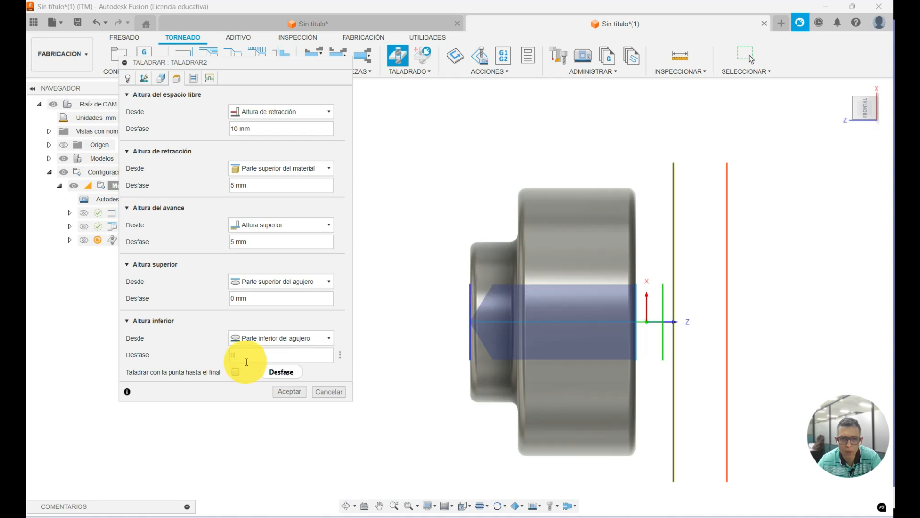
pyautogui.moveTo(246, 357); pyautogui.dragTo(185, 362)
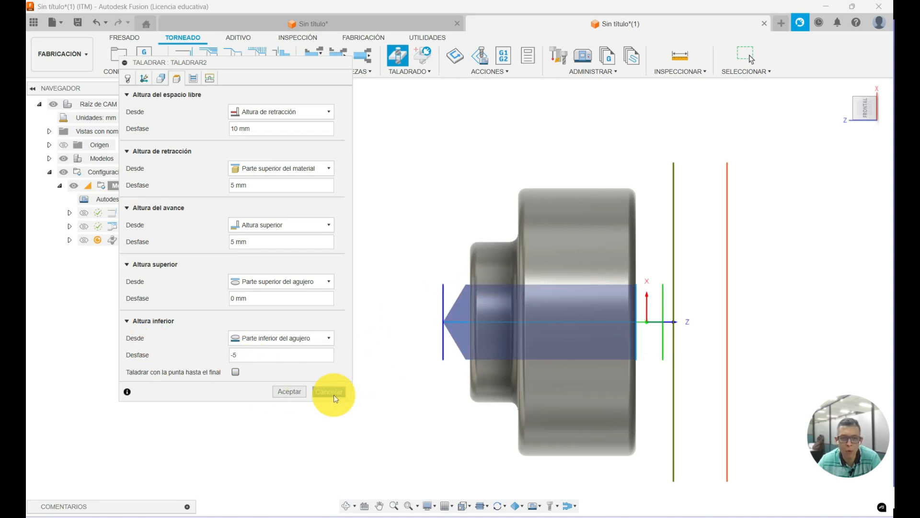
pyautogui.click(291, 392)
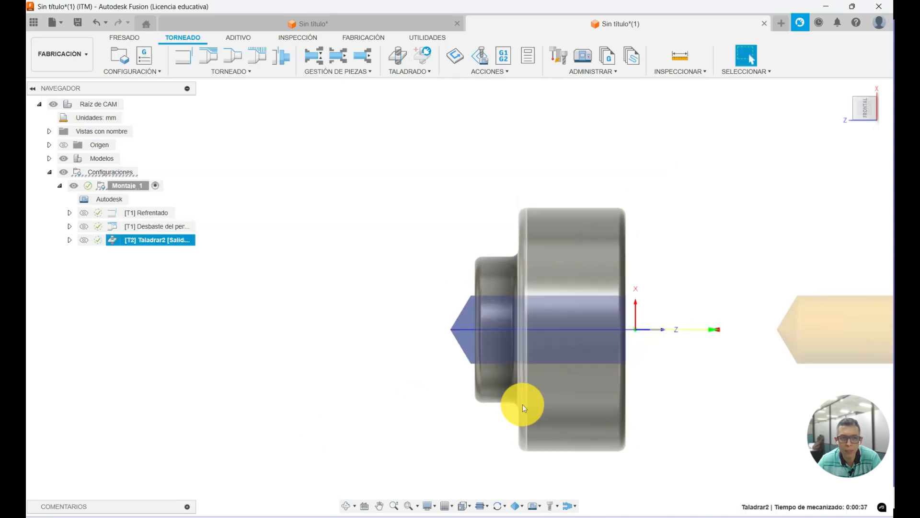
# - Recalculate the toolpaths of all operations in the Montaje_1 setup
pyautogui.keyDown('shift'); pyautogui.moveTo(672, 333); pyautogui.dragTo(644, 355, button='middle'); pyautogui.keyUp('shift')
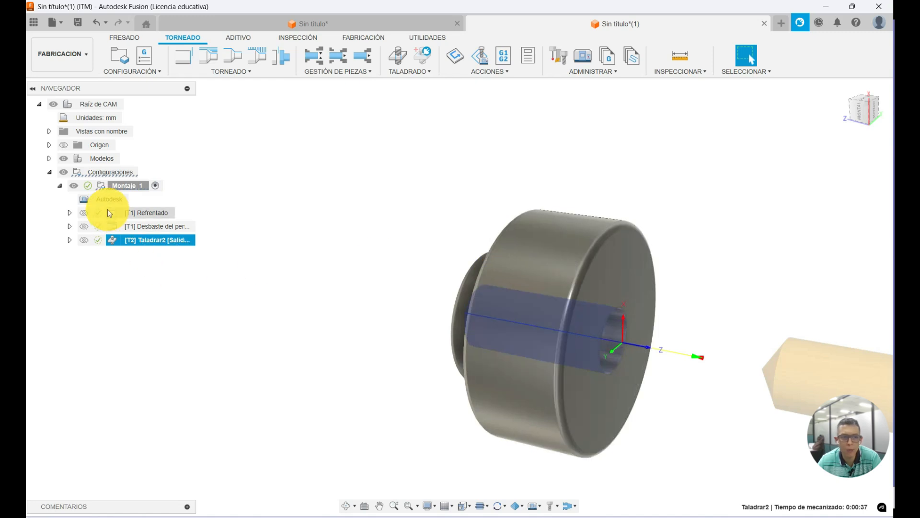
pyautogui.click(109, 186)
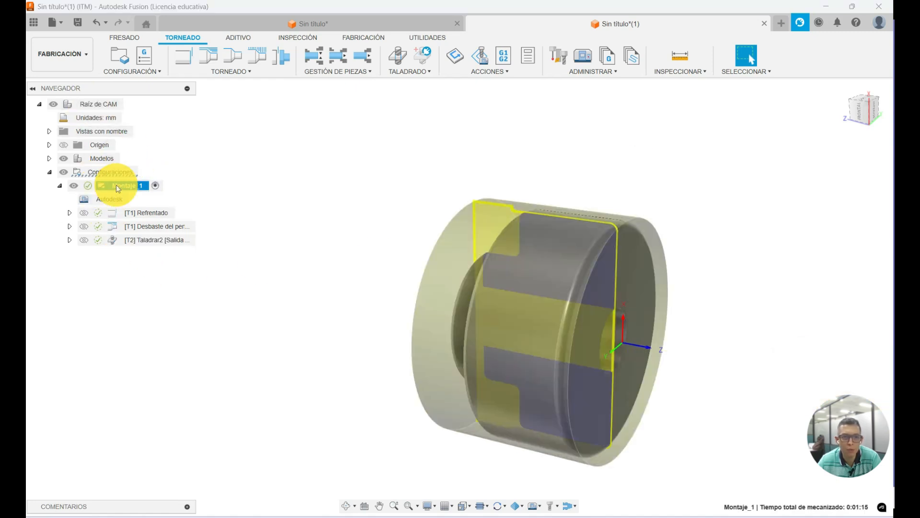
pyautogui.click(454, 59)
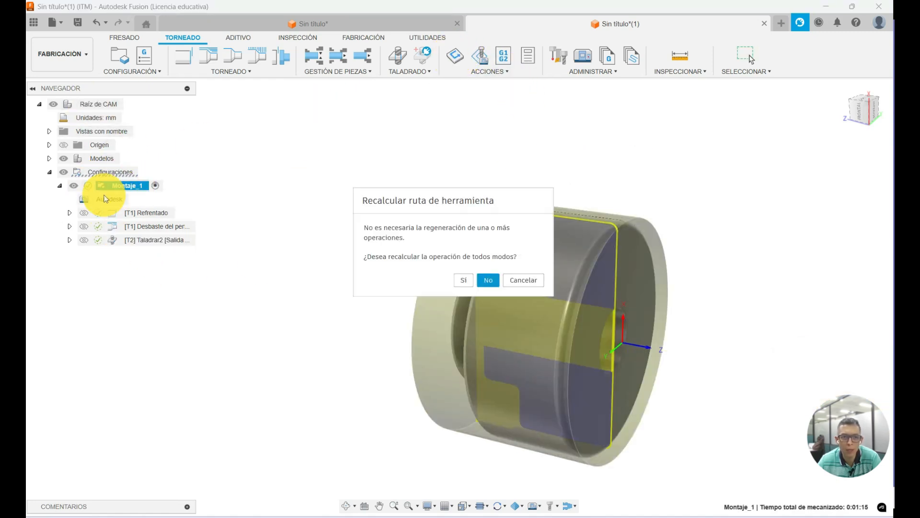
pyautogui.click(472, 283)
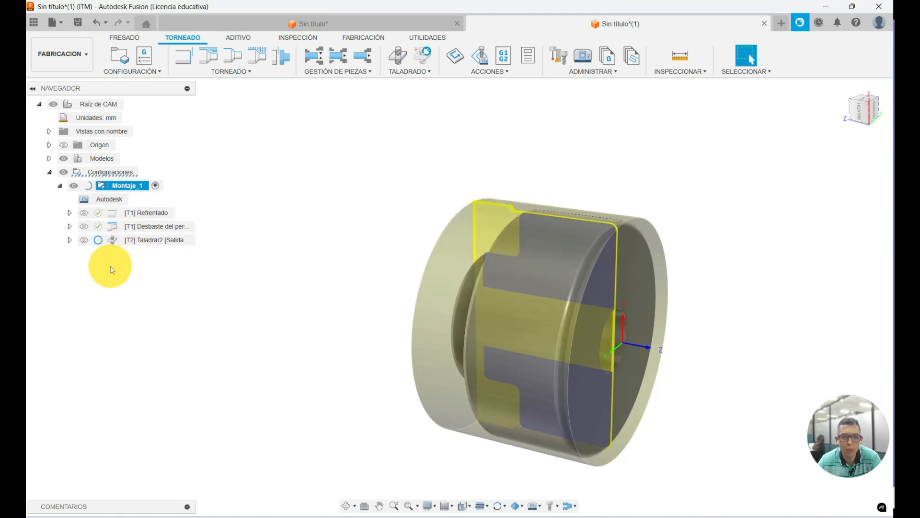
# - Simulate the facing, profile roughing and drilling of Montaje_1 with the machine at a slightly faster playback speed, and exit the simulation
pyautogui.click(488, 56)
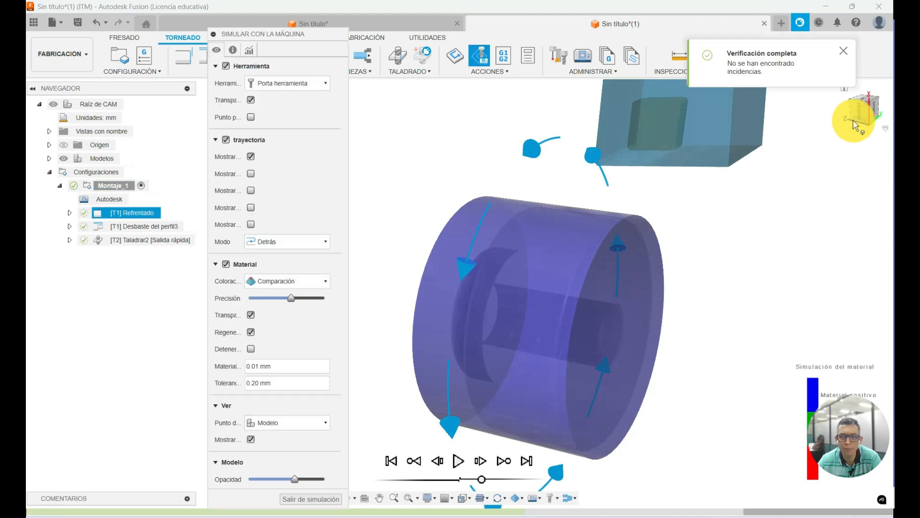
pyautogui.click(859, 110)
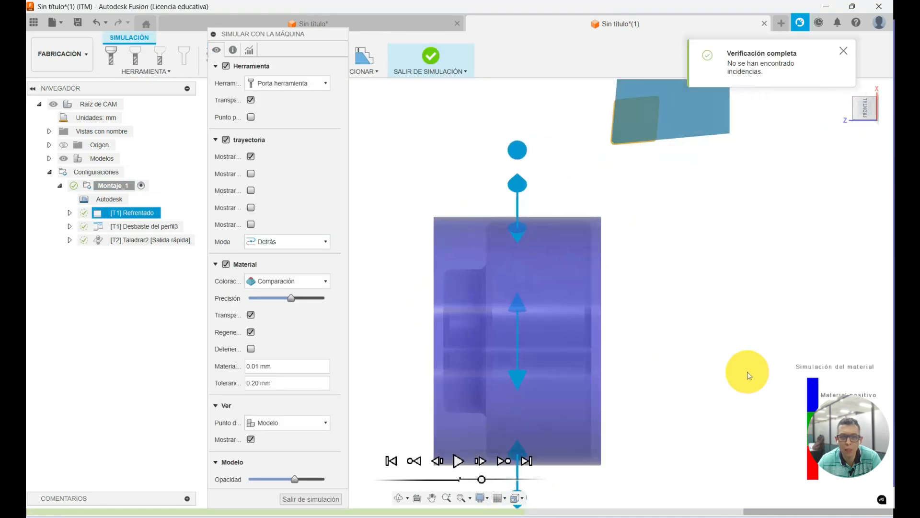
pyautogui.click(459, 462)
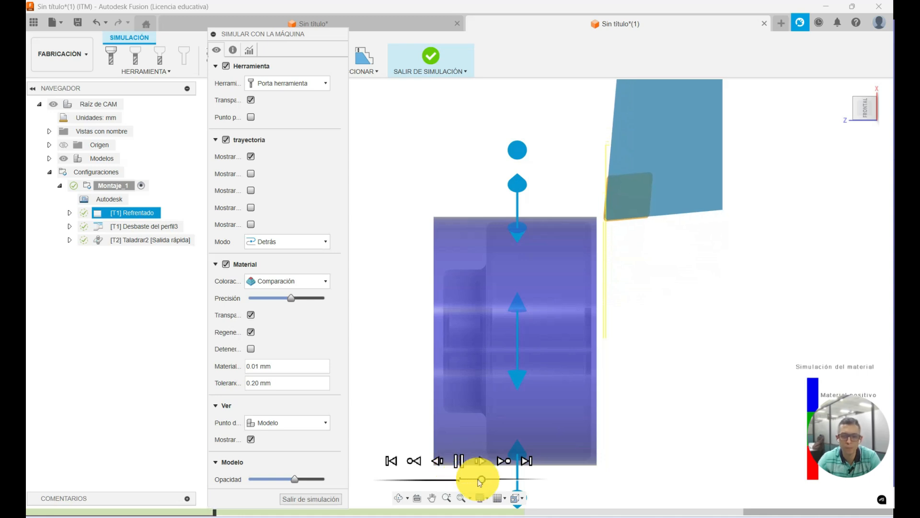
pyautogui.moveTo(482, 480); pyautogui.dragTo(487, 482)
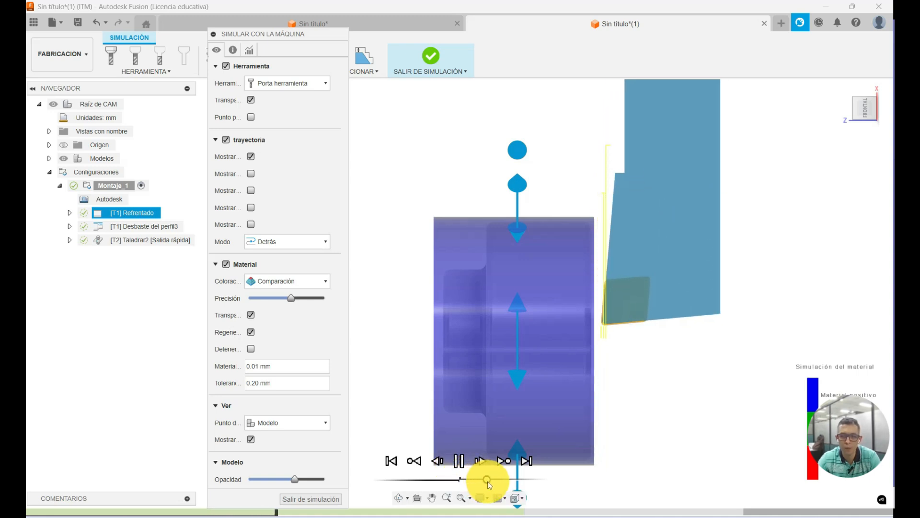
pyautogui.keyDown('shift'); pyautogui.moveTo(750, 409); pyautogui.dragTo(729, 421, button='middle'); pyautogui.keyUp('shift')
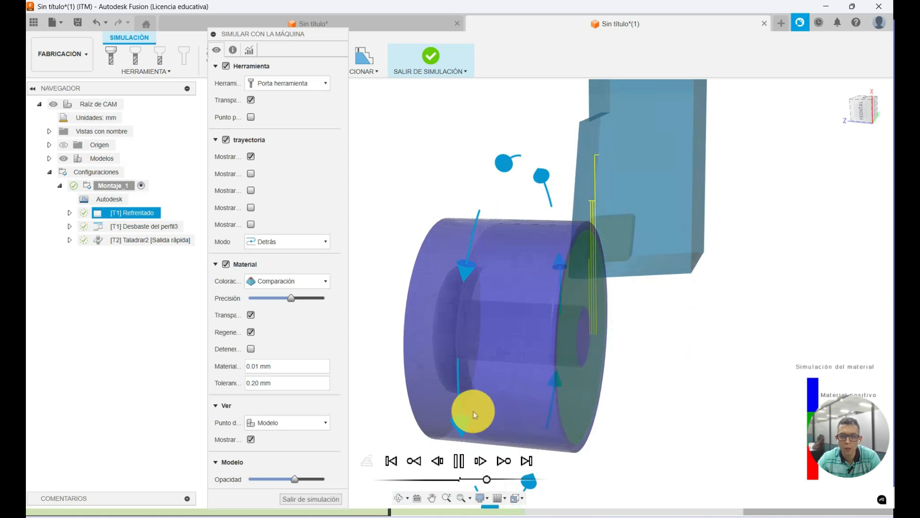
pyautogui.scroll(-2, 473, 410)
pyautogui.scroll(3, 473, 410)
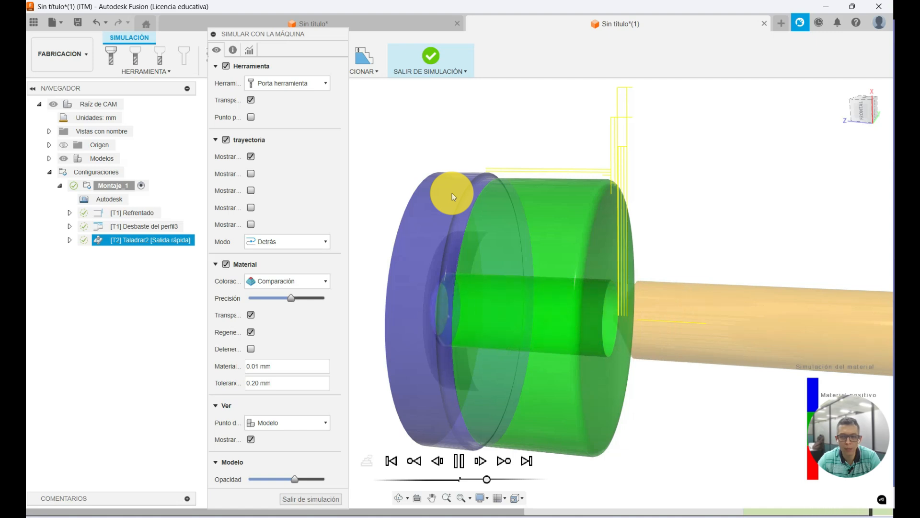
pyautogui.click(431, 55)
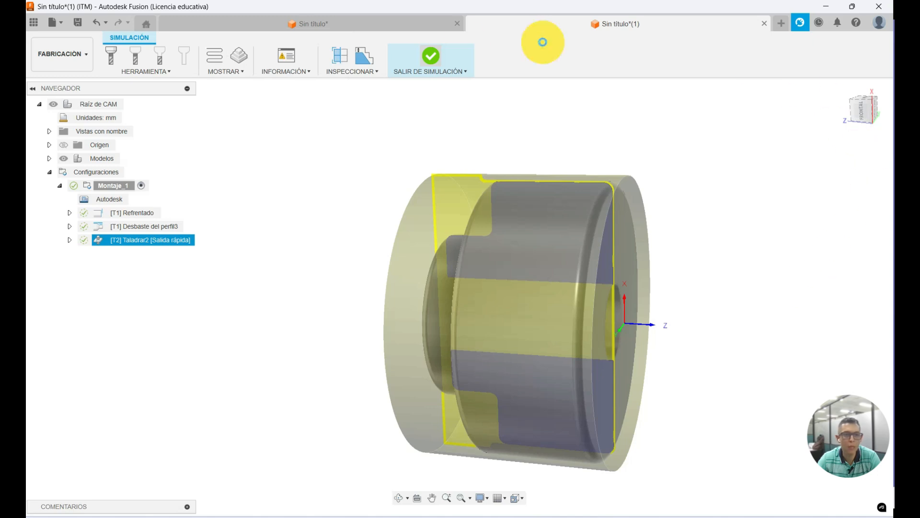
# - Create a second turning setup for the stepped end and assign the document's Autodesk Generic Mill-Turn Lathe as its machine
pyautogui.keyDown('shift'); pyautogui.moveTo(705, 323); pyautogui.dragTo(514, 289, button='middle'); pyautogui.keyUp('shift')
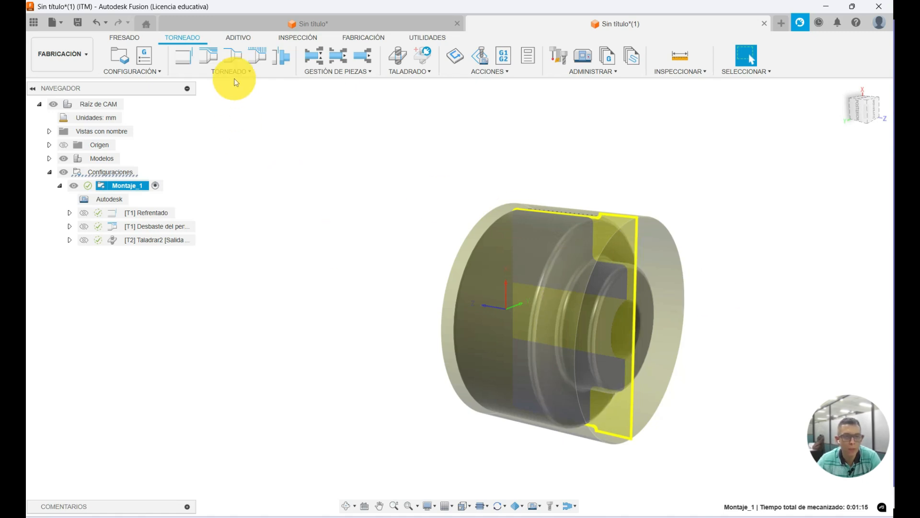
pyautogui.click(123, 57)
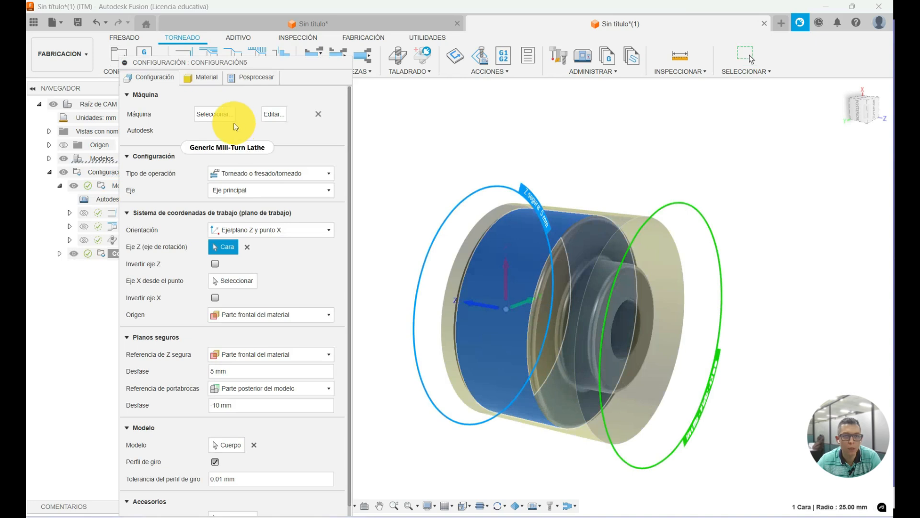
pyautogui.click(213, 115)
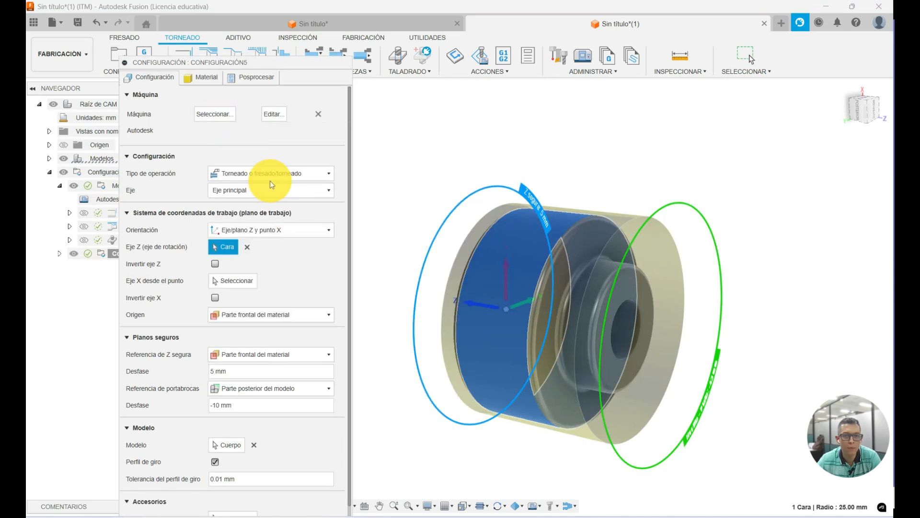
pyautogui.click(205, 114)
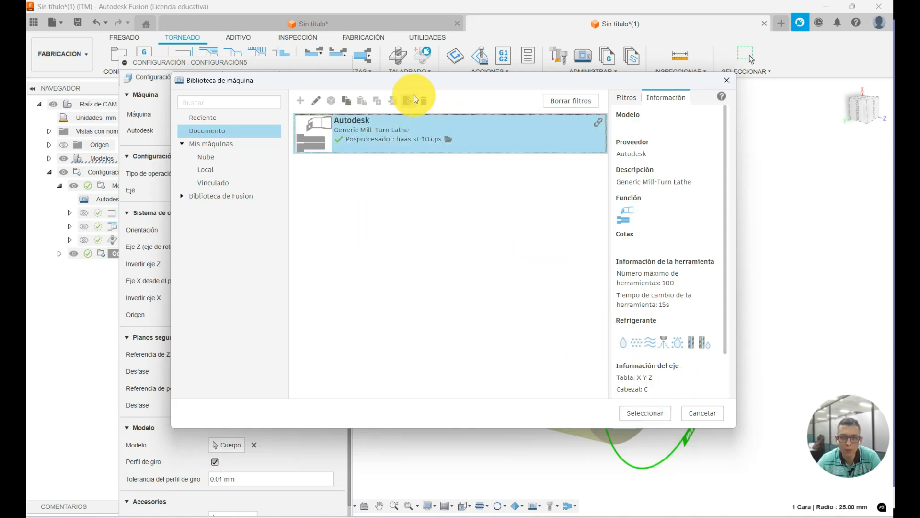
pyautogui.click(645, 415)
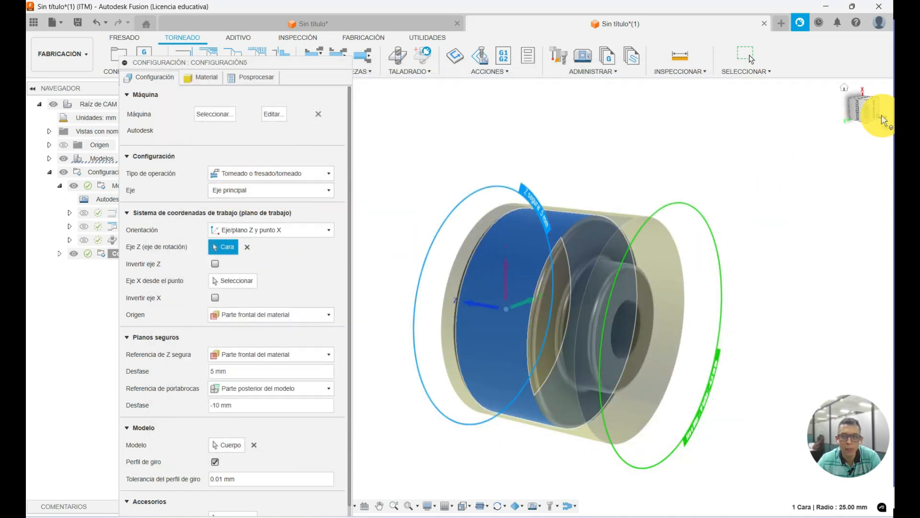
# - Invert the Z axis of the new setup so it points outward from the part's small-diameter end
pyautogui.click(860, 116)
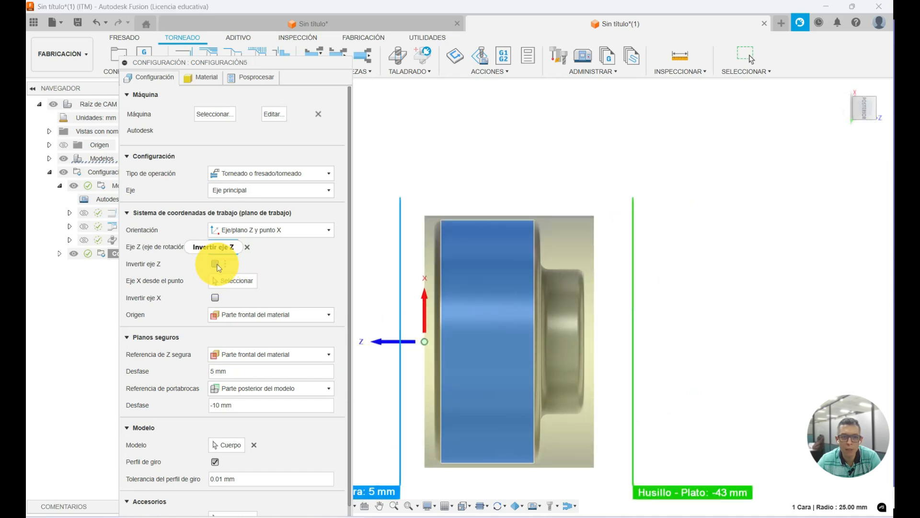
pyautogui.click(216, 264)
pyautogui.keyDown('shift'); pyautogui.moveTo(744, 358); pyautogui.dragTo(625, 347, button='middle'); pyautogui.keyUp('shift')
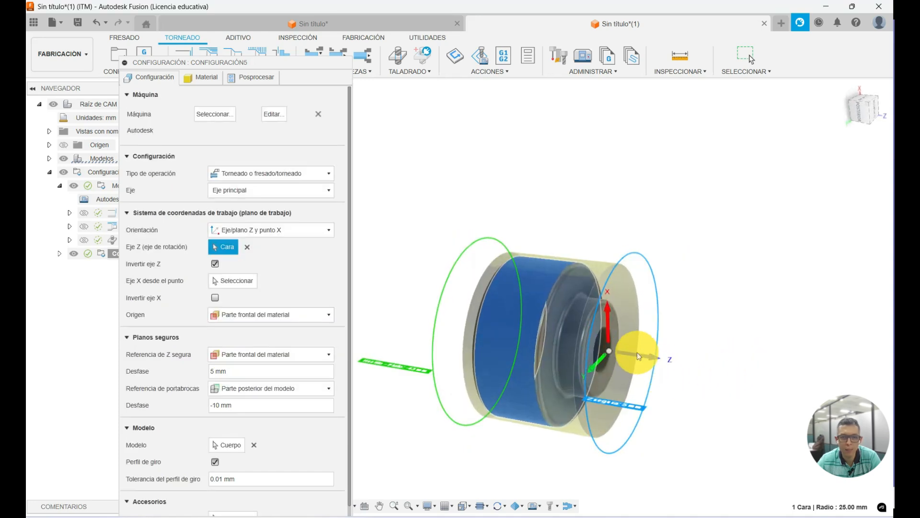
pyautogui.scroll(1, 415, 377)
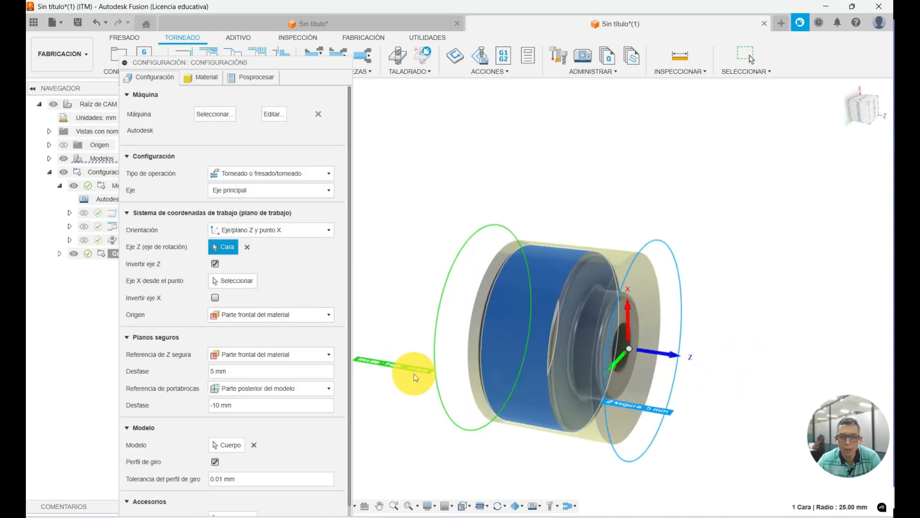
pyautogui.scroll(1, 416, 377)
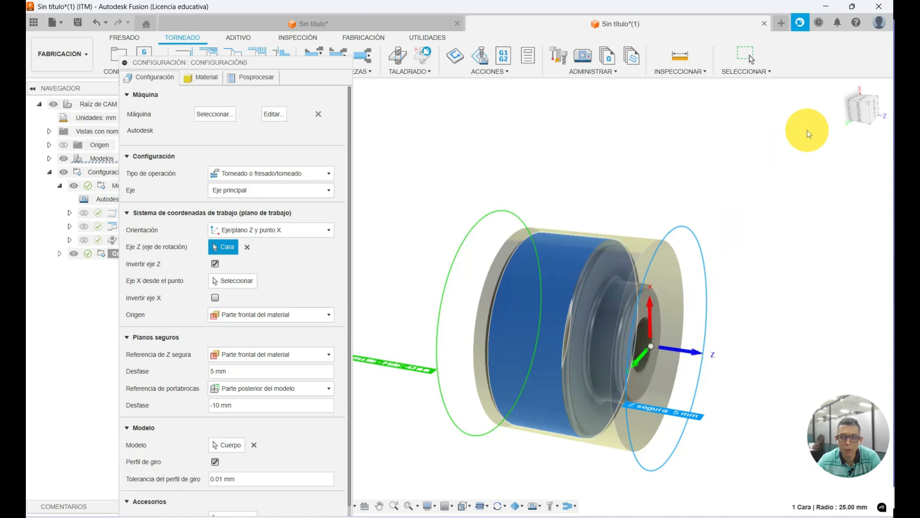
pyautogui.click(859, 115)
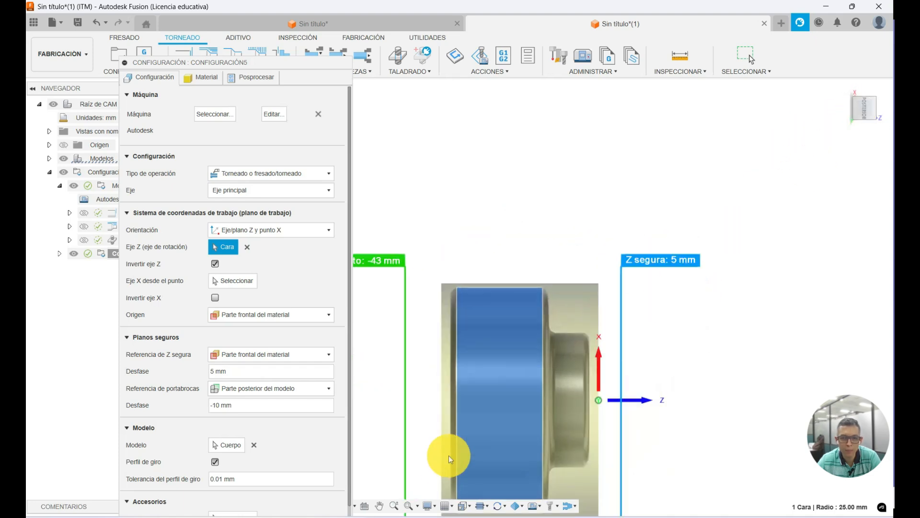
# - Keep the selected body as the model and the stock from the previous setup, and set the program number to 1002
pyautogui.scroll(-1, 228, 386)
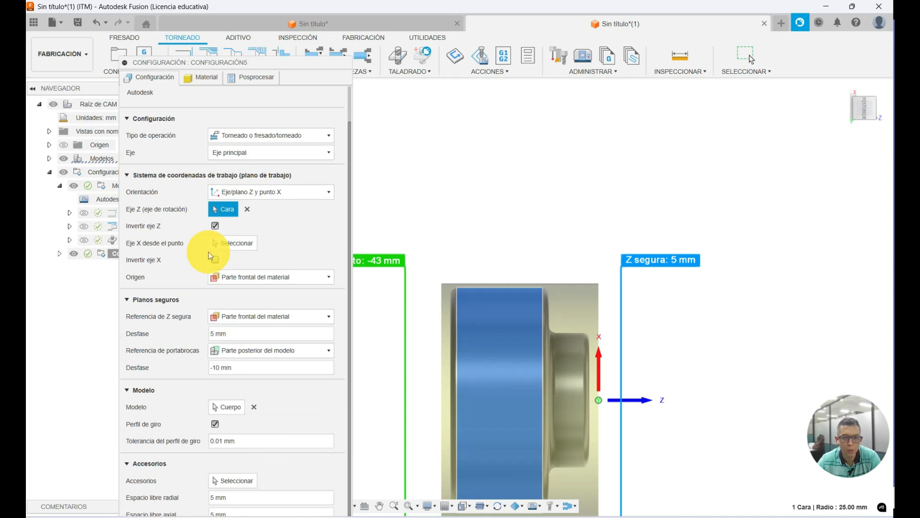
pyautogui.click(229, 406)
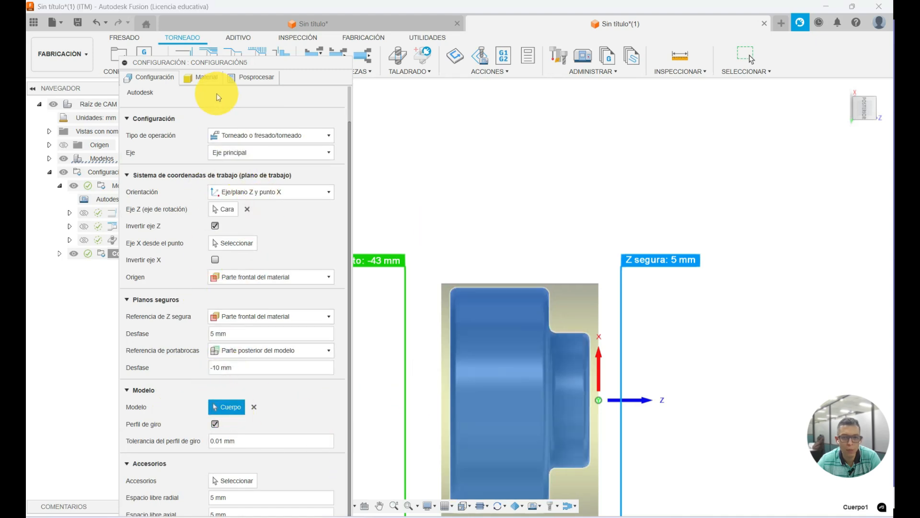
pyautogui.click(191, 77)
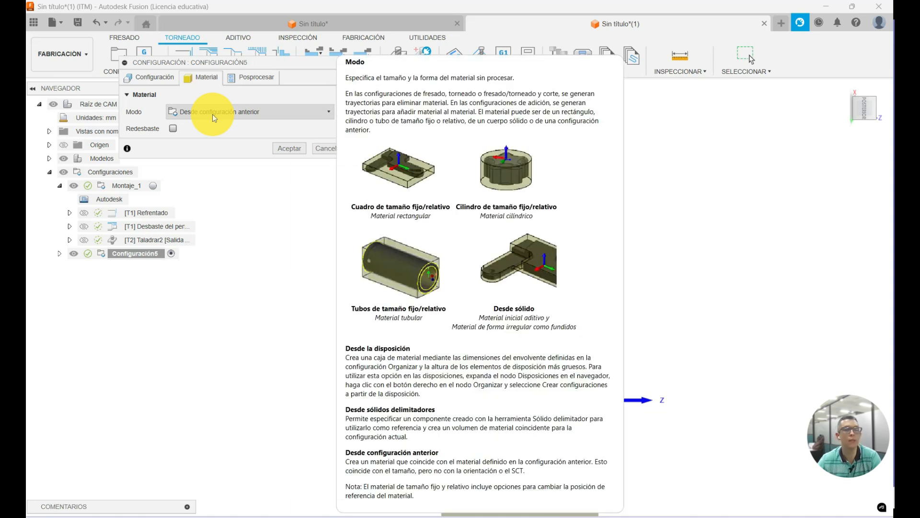
pyautogui.click(252, 78)
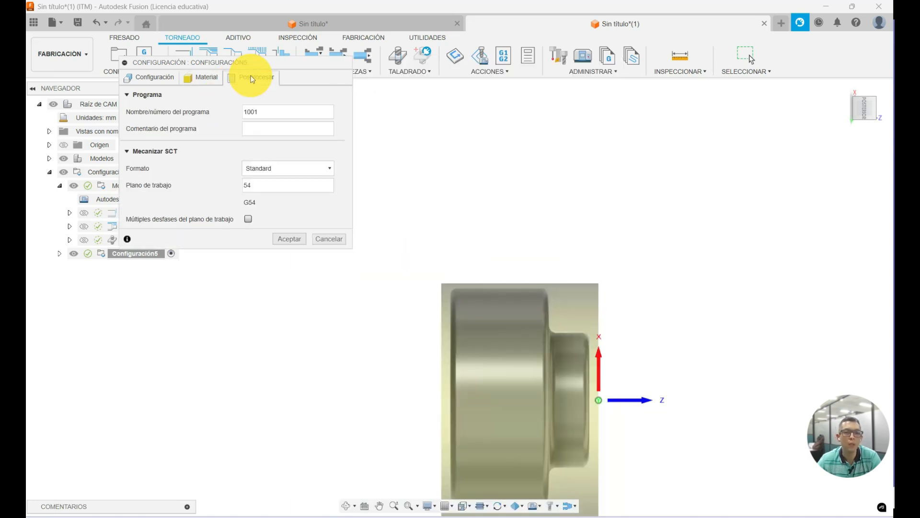
pyautogui.click(258, 113)
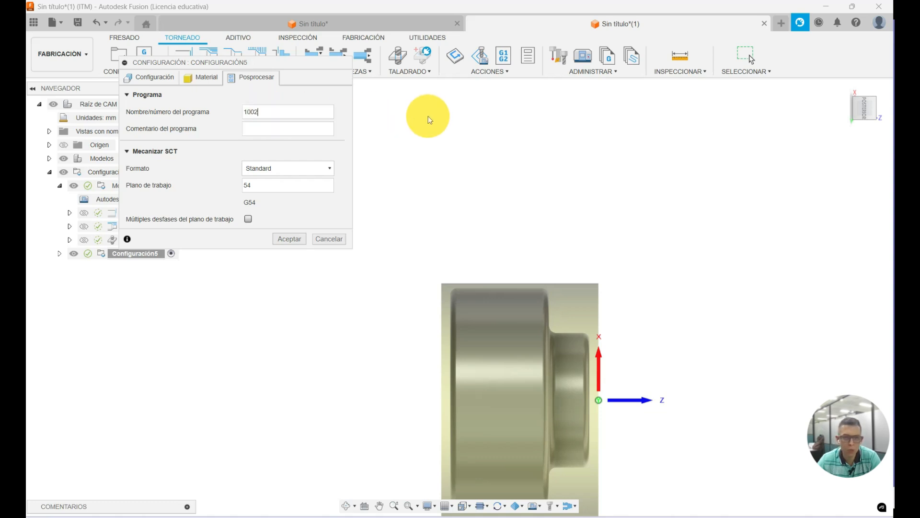
# - Accept the new setup and start a facing operation in it with tool 1, the right-hand CNMT09T308 - DCLN-R
pyautogui.click(291, 240)
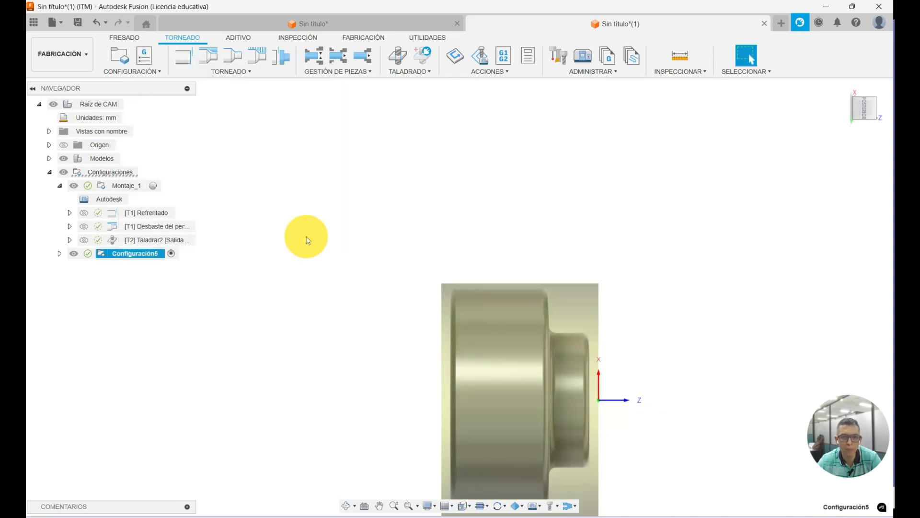
pyautogui.scroll(-5, 421, 399)
pyautogui.scroll(4, 449, 497)
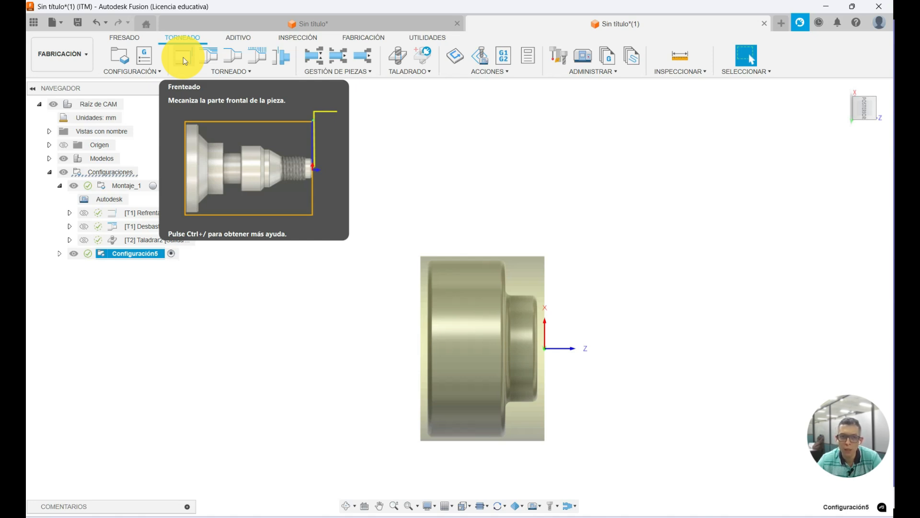
pyautogui.click(184, 57)
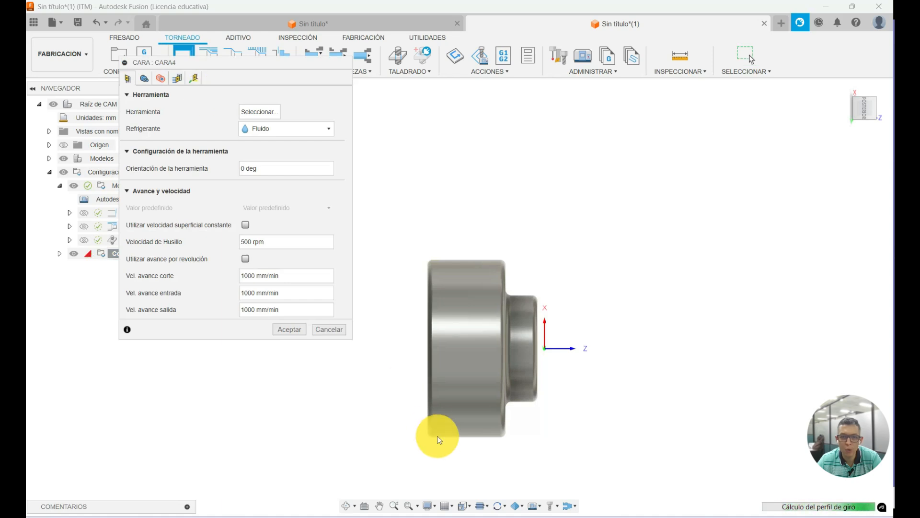
pyautogui.click(265, 114)
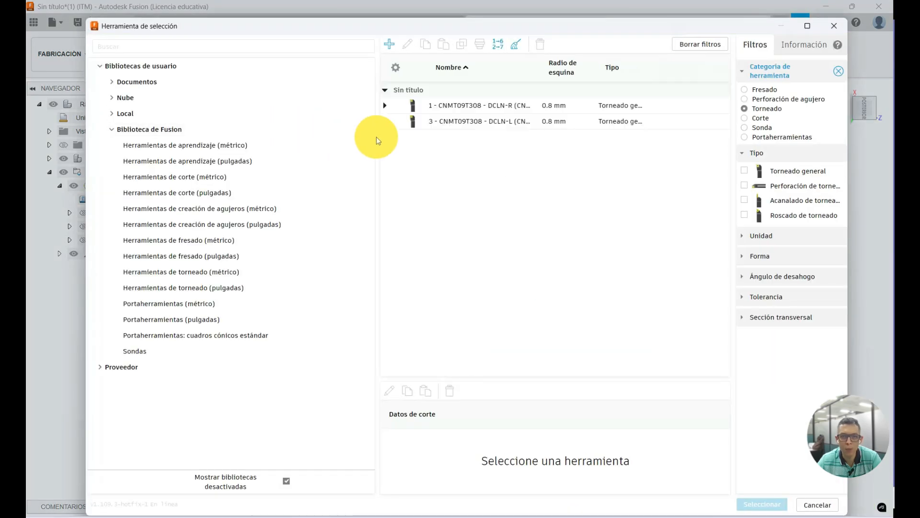
pyautogui.click(438, 106)
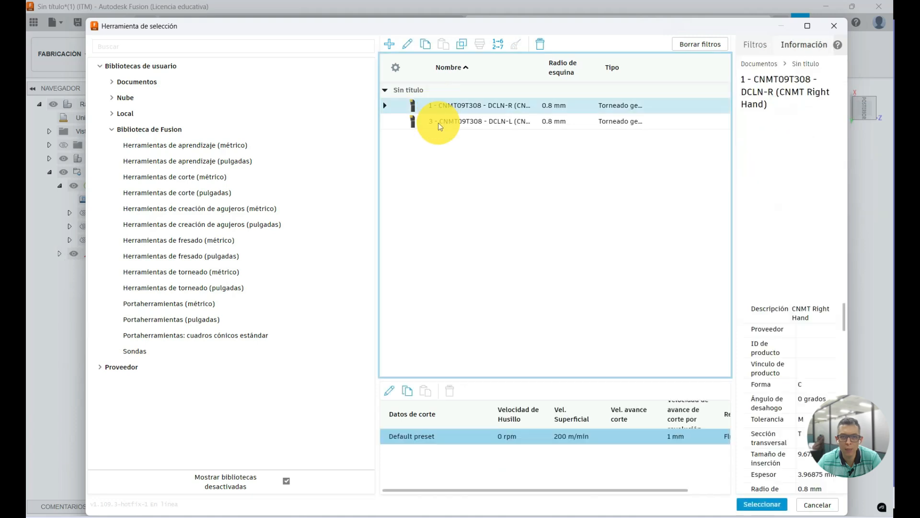
pyautogui.click(762, 504)
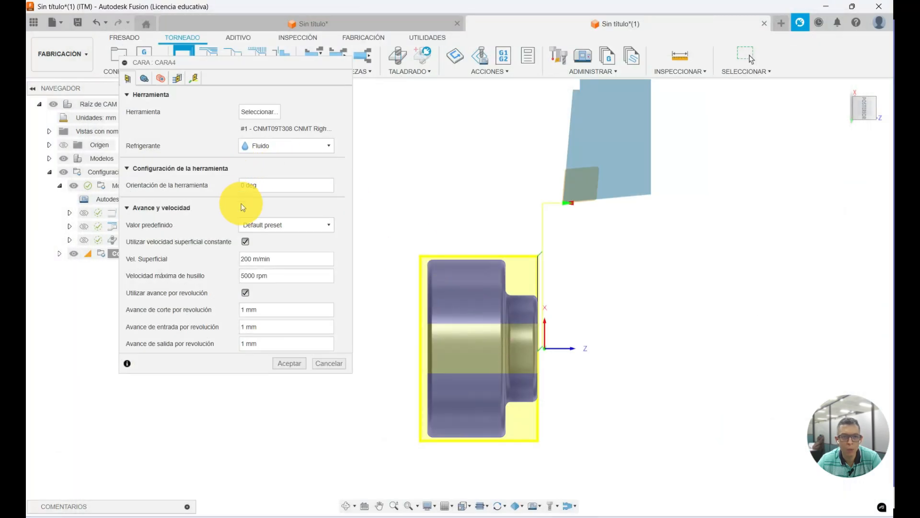
# - Set the facing operation's surface speed to 110 m/min and its maximum spindle speed to 1200 rpm
pyautogui.click(253, 259)
pyautogui.write('110m/min')
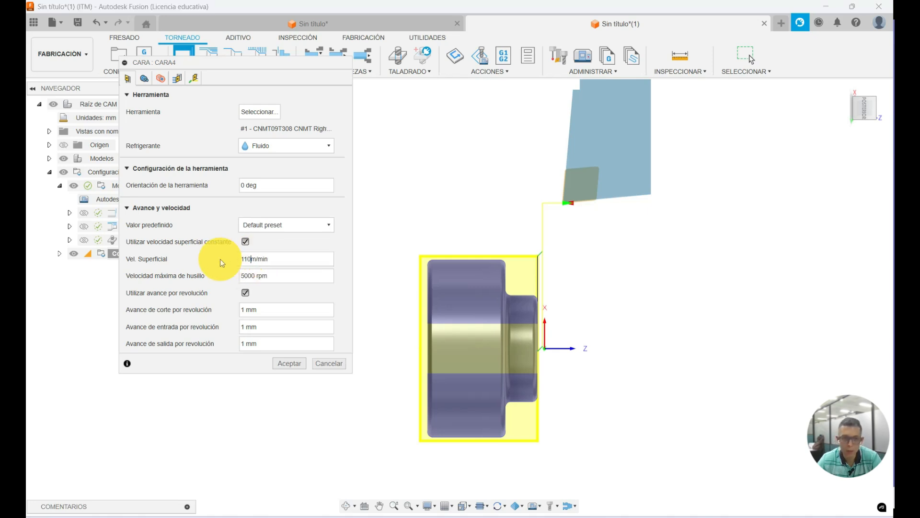
pyautogui.press('Tab')
pyautogui.write('11')
pyautogui.press('BackSpace')
pyautogui.write('2')
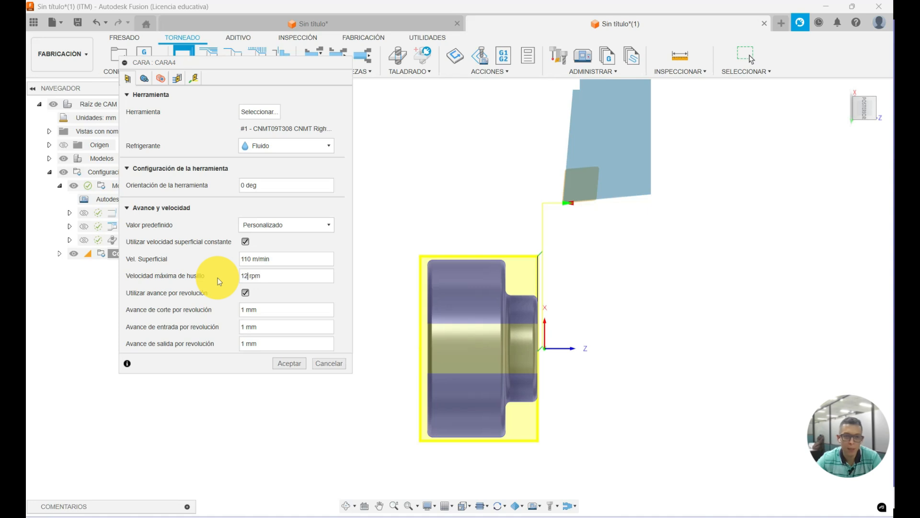
# - Turn off feed per revolution for the facing operation and set its cutting feed rate to 90 mm/min
pyautogui.click(246, 293)
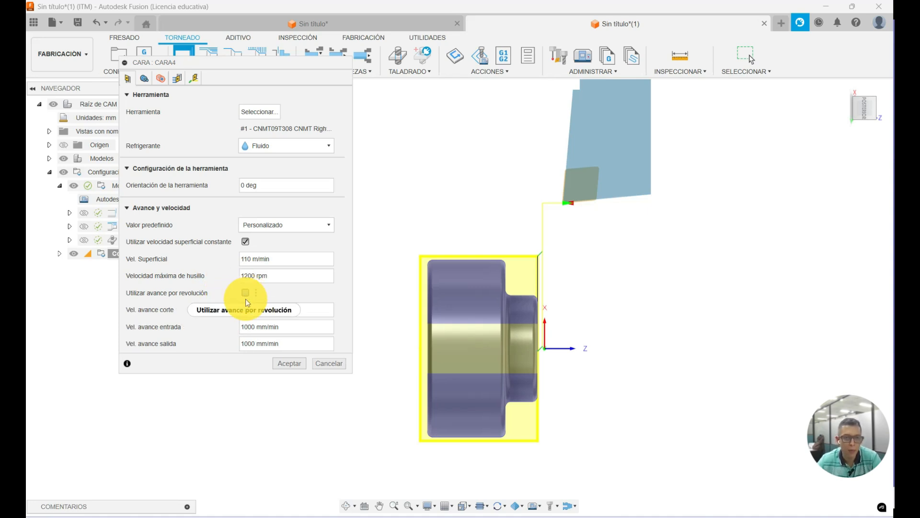
pyautogui.click(245, 293)
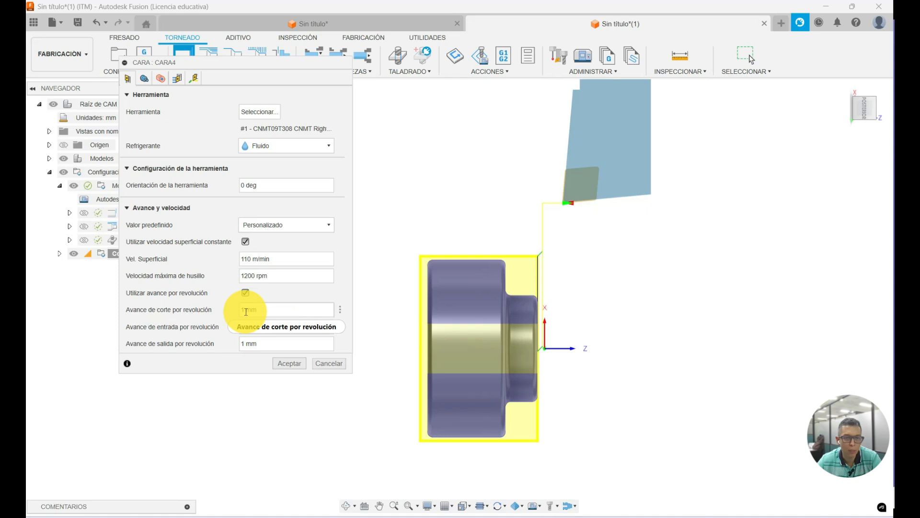
pyautogui.click(245, 293)
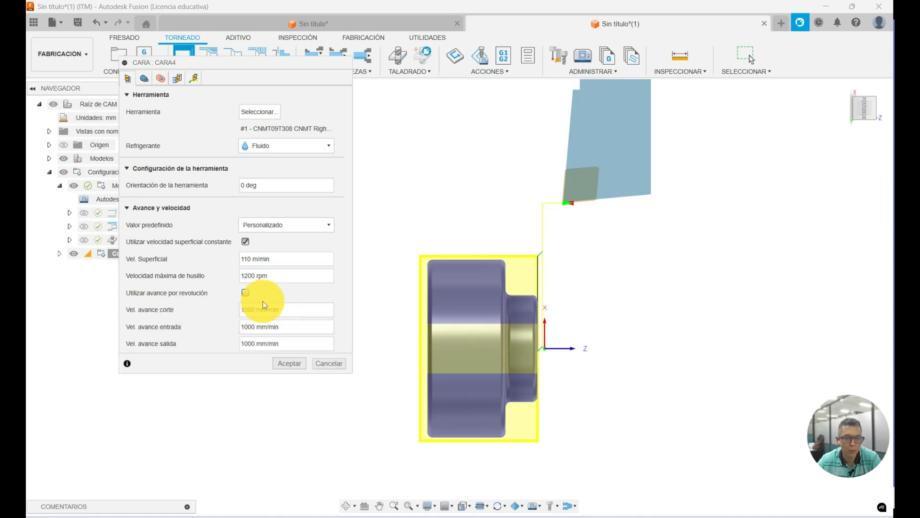
pyautogui.moveTo(257, 309); pyautogui.dragTo(230, 312)
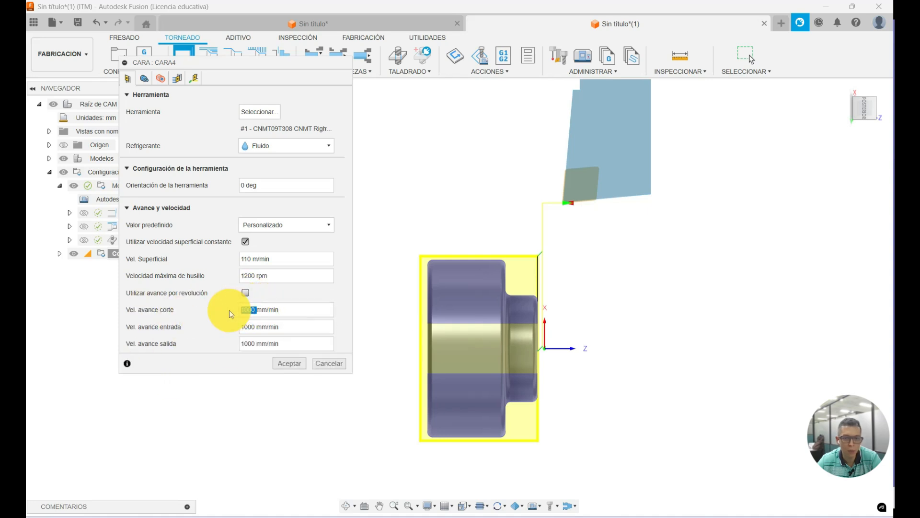
pyautogui.write('90')
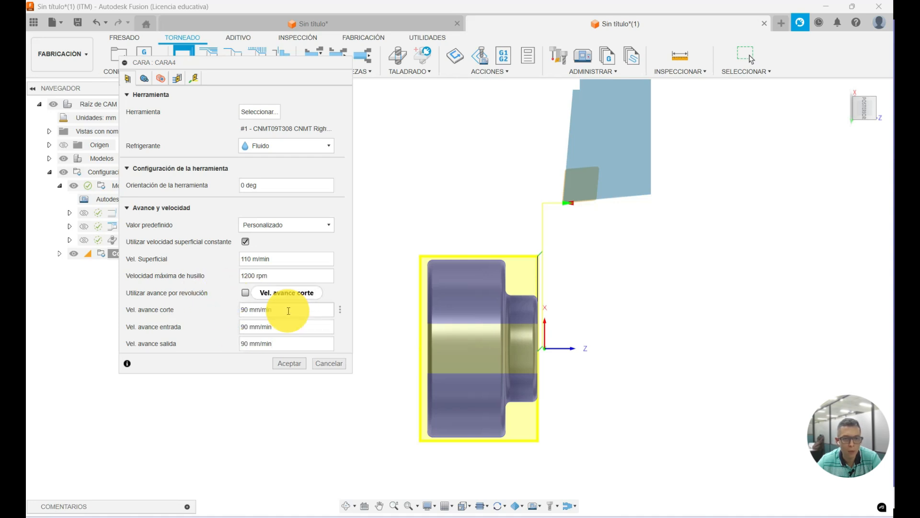
pyautogui.moveTo(290, 313); pyautogui.dragTo(218, 309)
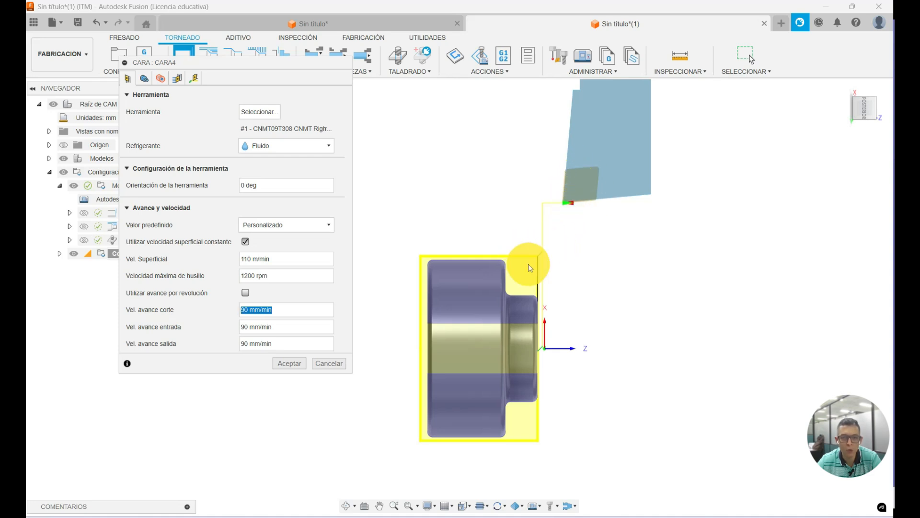
# - Check the facing operation's front limit against the small-diameter end of the model
pyautogui.click(149, 82)
pyautogui.scroll(3, 382, 369)
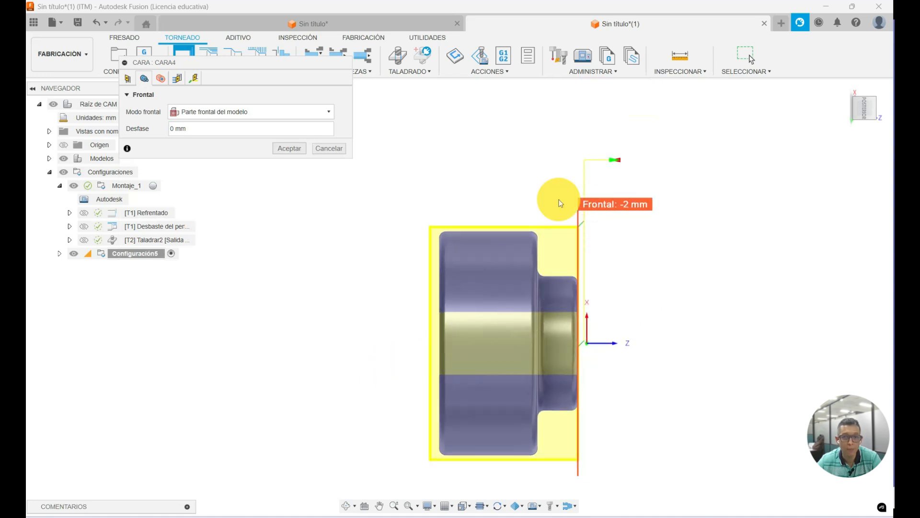
pyautogui.click(152, 79)
pyautogui.click(149, 79)
pyautogui.keyDown('shift'); pyautogui.moveTo(366, 309); pyautogui.dragTo(537, 314, button='middle'); pyautogui.keyUp('shift')
pyautogui.keyDown('shift'); pyautogui.moveTo(451, 337); pyautogui.dragTo(329, 269, button='middle'); pyautogui.keyUp('shift')
# - Enable multiple passes with a 0.5 mm stepover for the facing operation and accept it
pyautogui.click(178, 79)
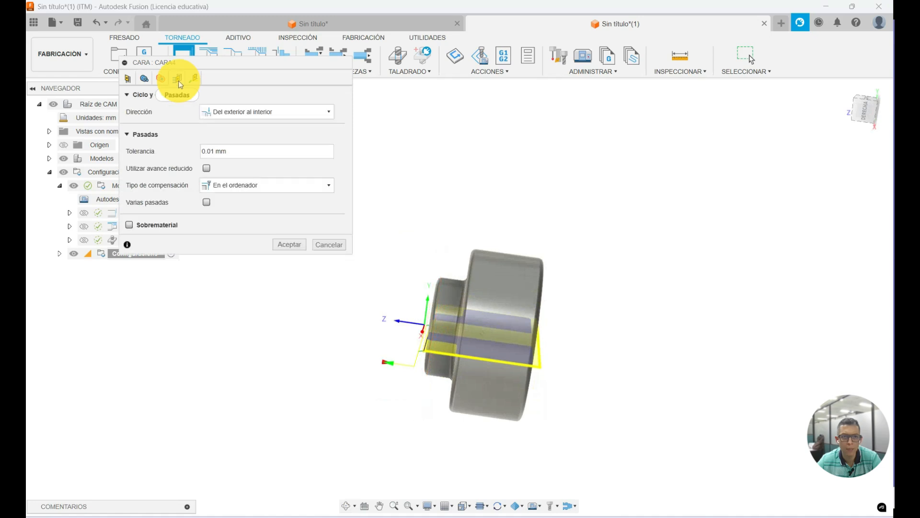
pyautogui.keyDown('shift'); pyautogui.moveTo(663, 312); pyautogui.dragTo(692, 402, button='middle'); pyautogui.keyUp('shift')
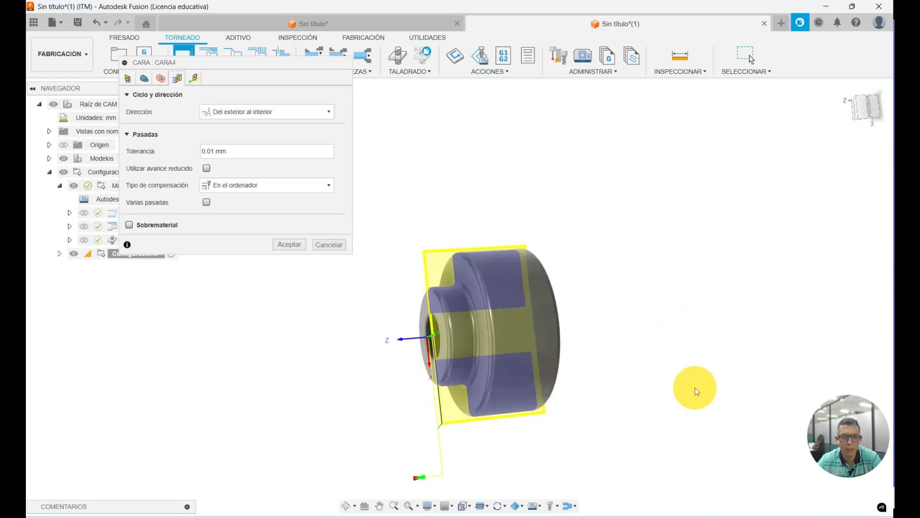
pyautogui.keyDown('shift'); pyautogui.moveTo(628, 425); pyautogui.dragTo(635, 255, button='middle'); pyautogui.keyUp('shift')
pyautogui.scroll(4, 635, 255)
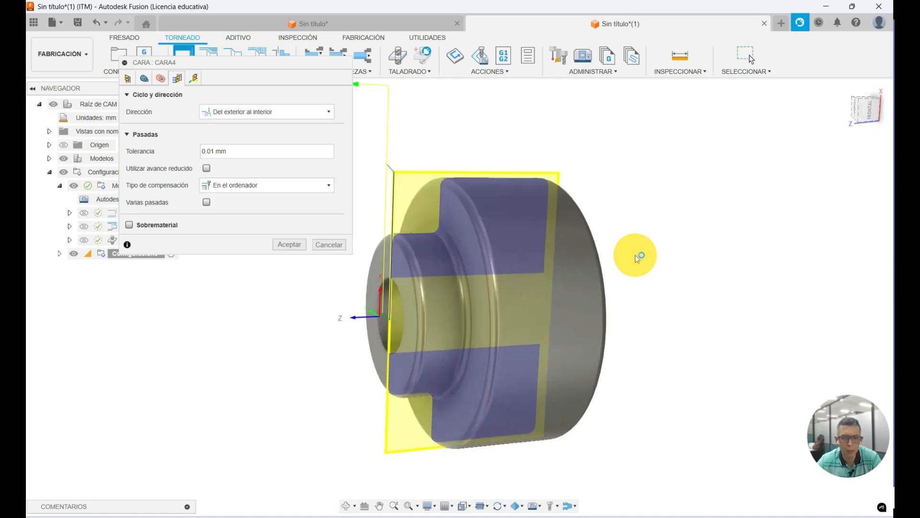
pyautogui.scroll(-2, 636, 262)
pyautogui.keyDown('shift'); pyautogui.moveTo(377, 347); pyautogui.dragTo(369, 349, button='middle'); pyautogui.keyUp('shift')
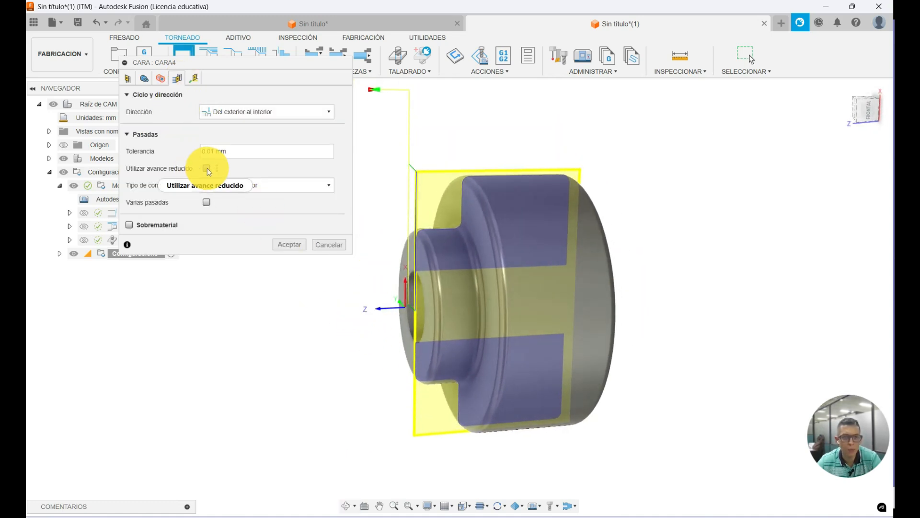
pyautogui.click(207, 205)
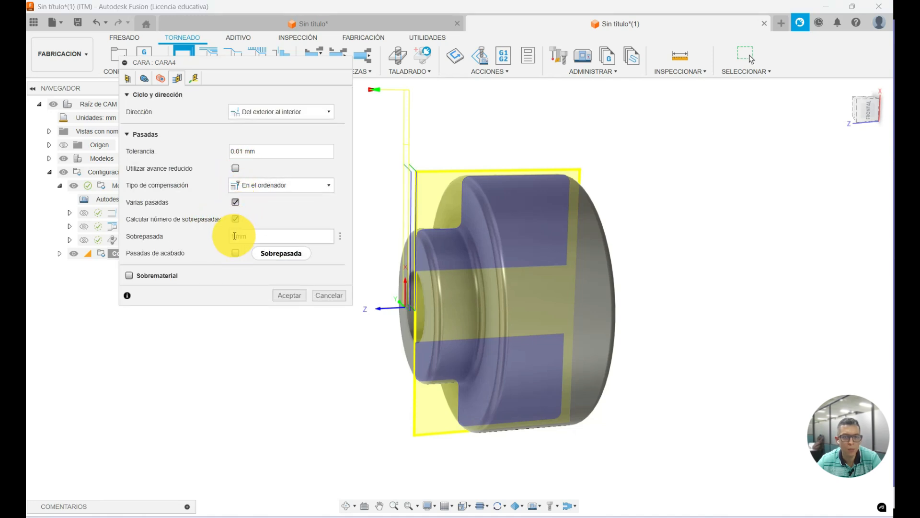
pyautogui.moveTo(235, 236)
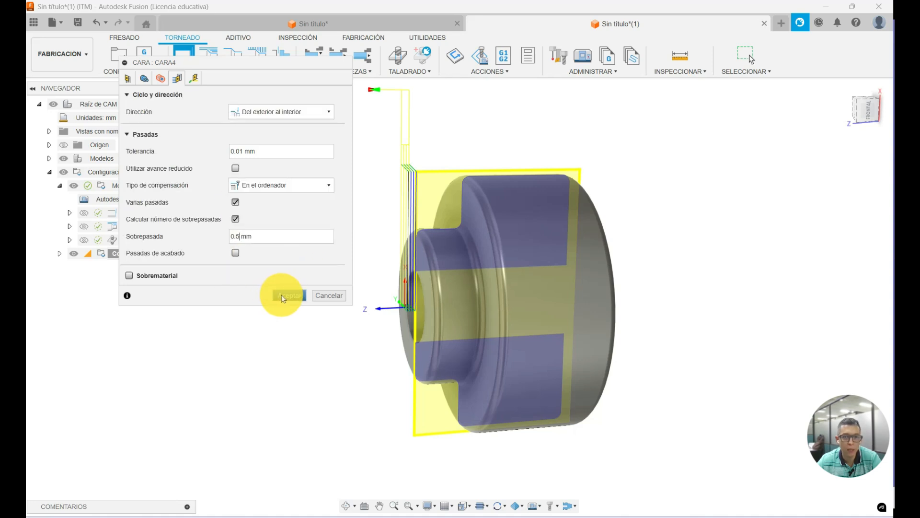
pyautogui.click(236, 202)
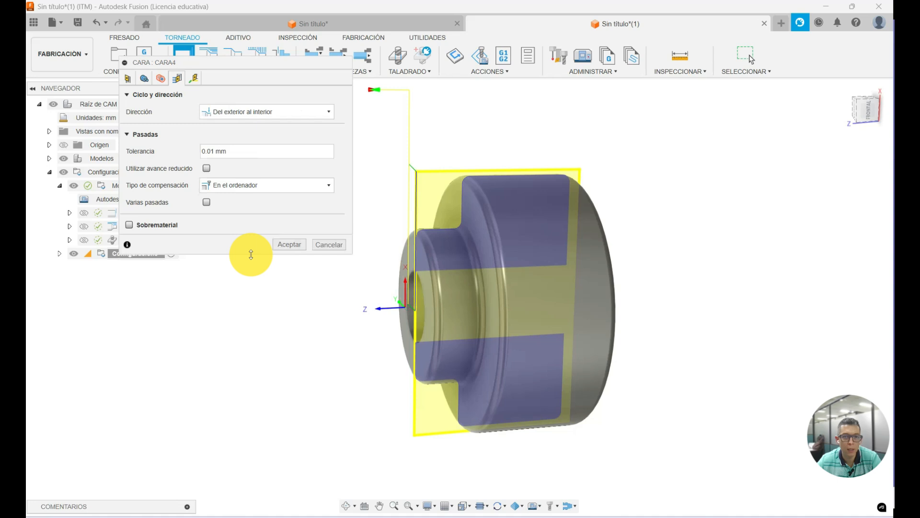
pyautogui.click(212, 204)
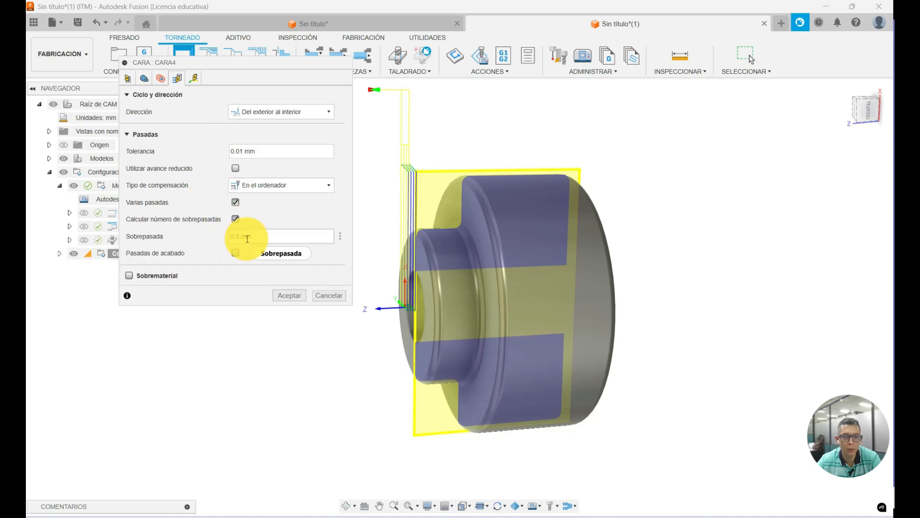
pyautogui.click(297, 299)
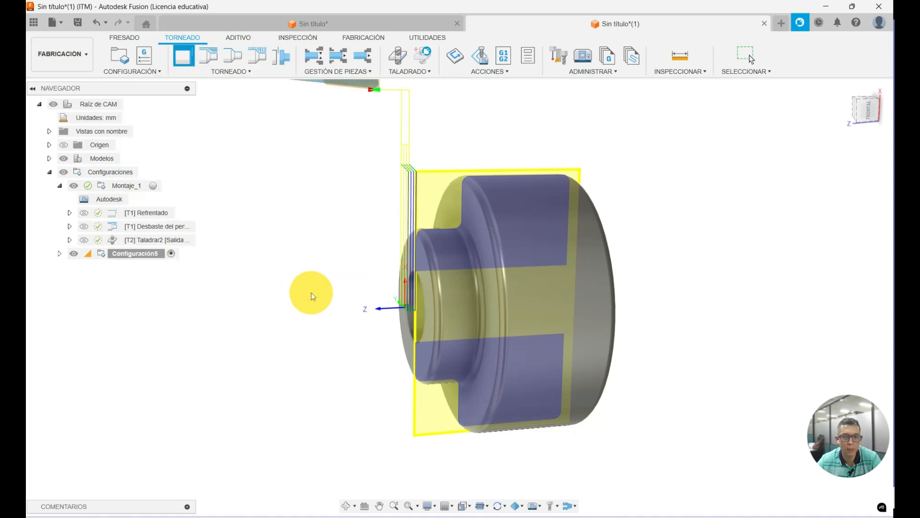
# - Examine the generated facing passes close up at the small-diameter end of the part
pyautogui.scroll(3, 459, 248)
pyautogui.keyDown('shift'); pyautogui.moveTo(460, 248); pyautogui.dragTo(400, 205, button='middle'); pyautogui.keyUp('shift')
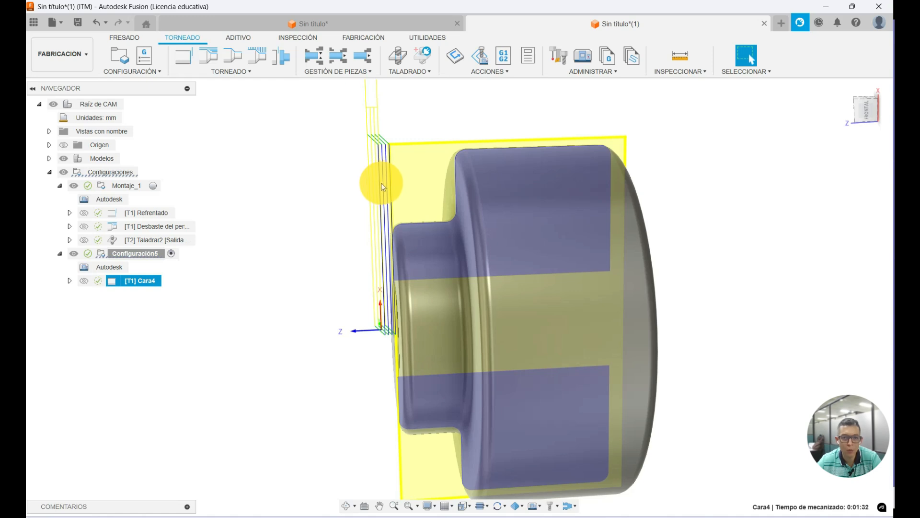
pyautogui.scroll(5, 382, 186)
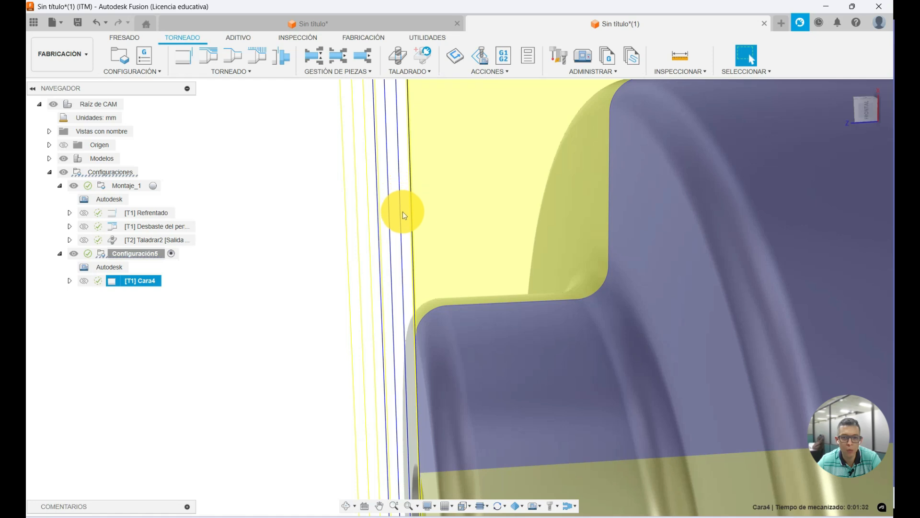
pyautogui.scroll(-3, 402, 211)
pyautogui.scroll(-3, 403, 212)
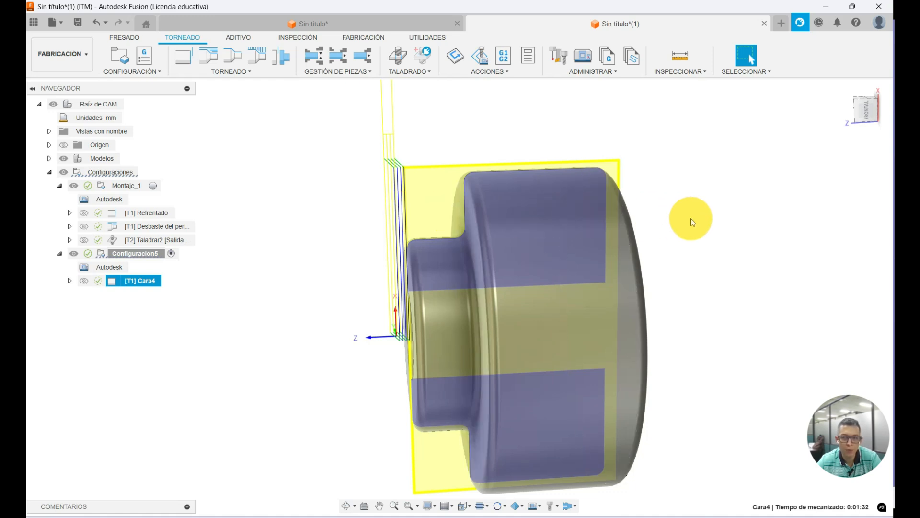
pyautogui.scroll(-2, 766, 231)
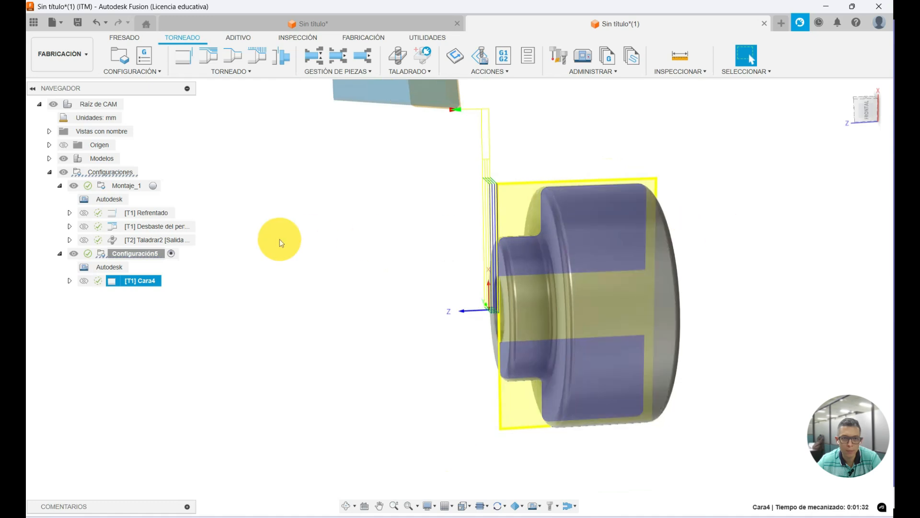
pyautogui.moveTo(395, 299)
pyautogui.keyDown('shift'); pyautogui.mouseDown(button='middle')
pyautogui.moveTo(416, 293)
pyautogui.moveTo(387, 301)
pyautogui.mouseUp(button='middle'); pyautogui.keyUp('shift')
# - Start a profile roughing operation in the second setup with tool 1 and set its maximum spindle speed to 1100 rpm
pyautogui.click(214, 54)
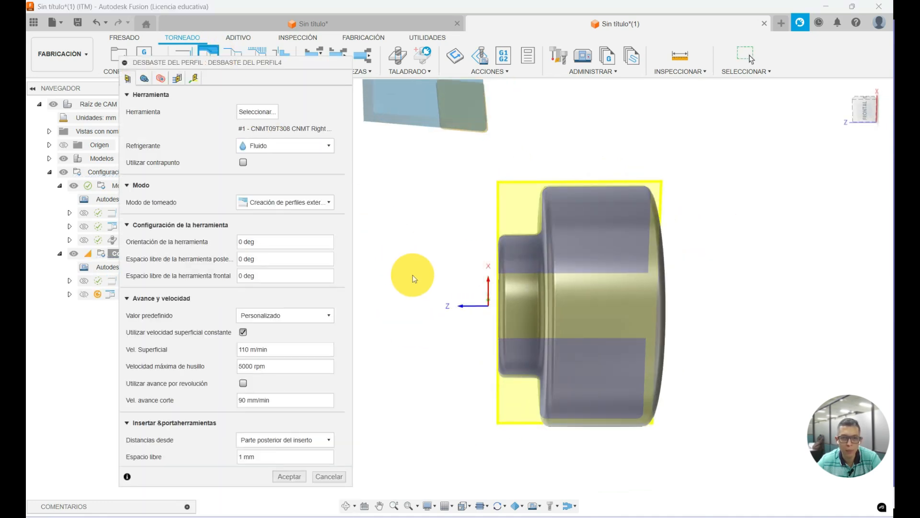
pyautogui.moveTo(236, 64); pyautogui.dragTo(174, 59)
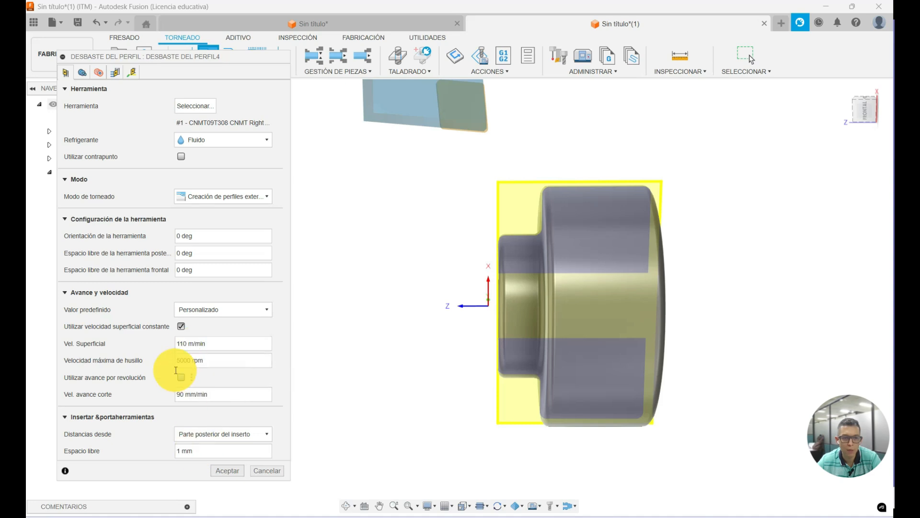
pyautogui.doubleClick(190, 361)
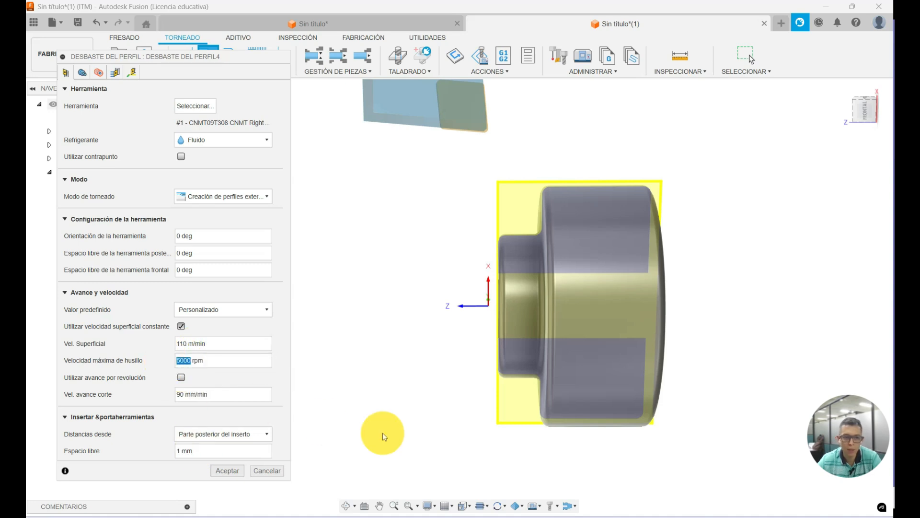
pyautogui.write('11')
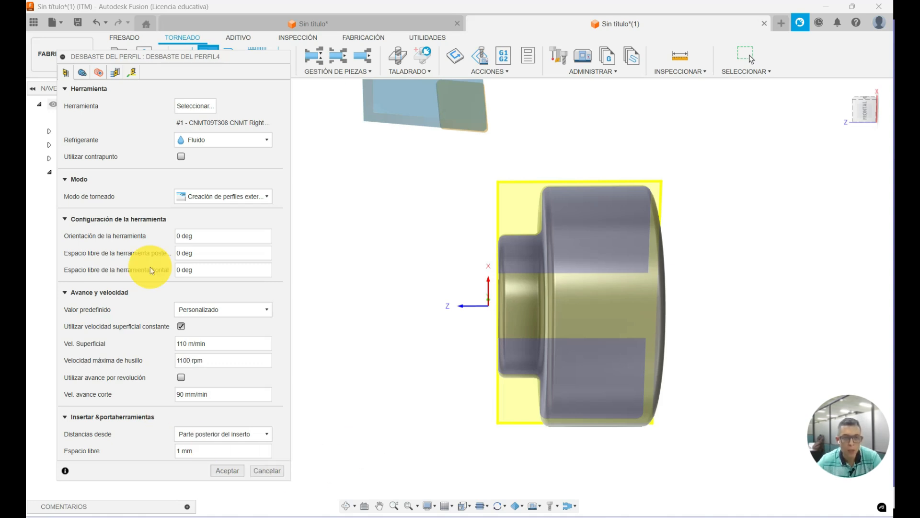
# - Move the roughing operation's back limit toward the step, to an offset of about 15.5 mm from the model back
pyautogui.click(84, 72)
pyautogui.click(847, 124)
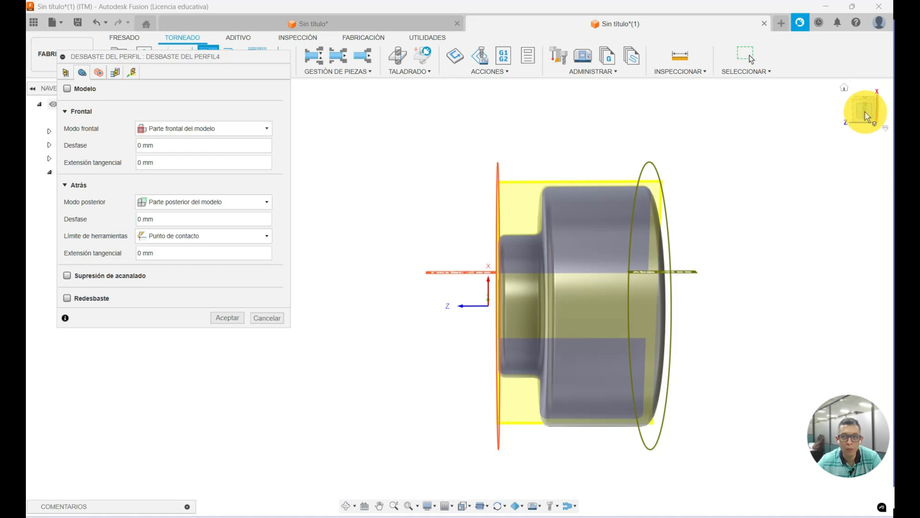
pyautogui.keyDown('shift'); pyautogui.moveTo(730, 140); pyautogui.dragTo(786, 146, button='middle'); pyautogui.keyUp('shift')
pyautogui.click(868, 111)
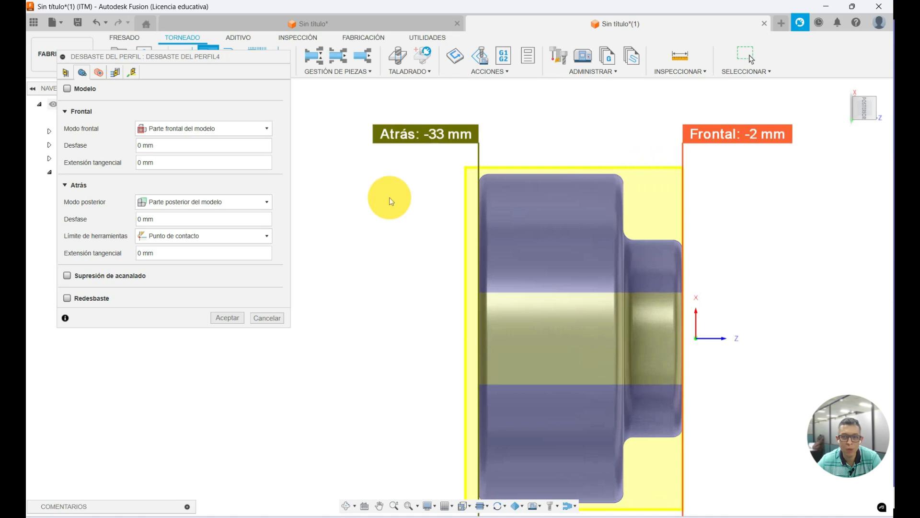
pyautogui.moveTo(479, 160); pyautogui.dragTo(580, 166)
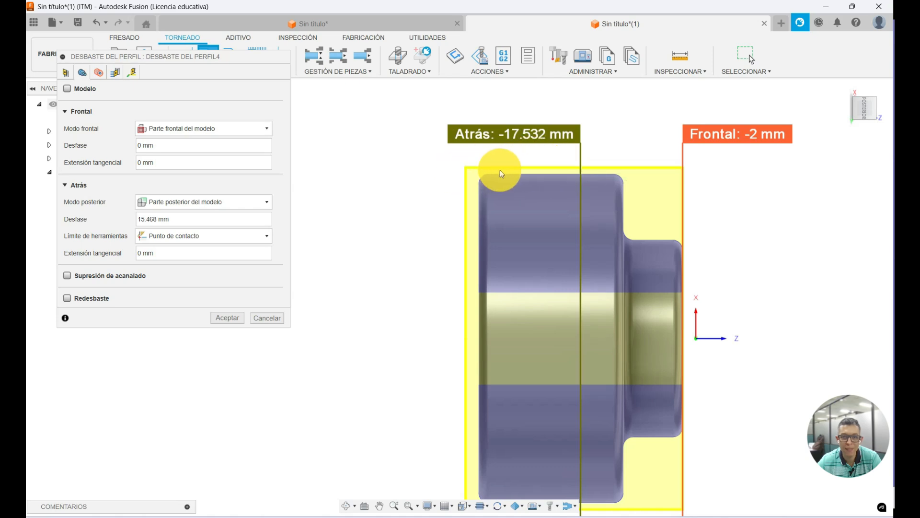
# - Set the roughing operation's back limit to an offset of 20 mm from the back of the model
pyautogui.moveTo(581, 157); pyautogui.dragTo(605, 167)
pyautogui.moveTo(180, 220); pyautogui.dragTo(121, 218)
pyautogui.write('16')
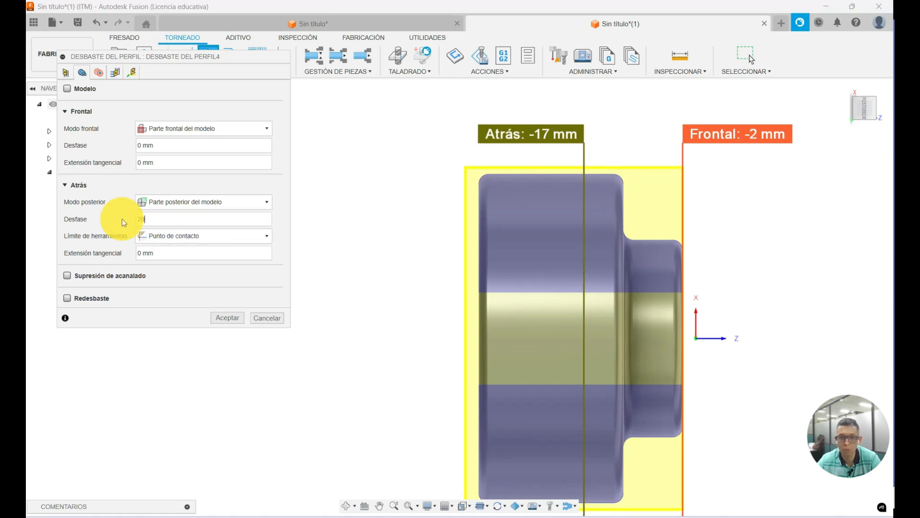
pyautogui.press('BackSpace')
pyautogui.press('BackSpace')
pyautogui.write('20')
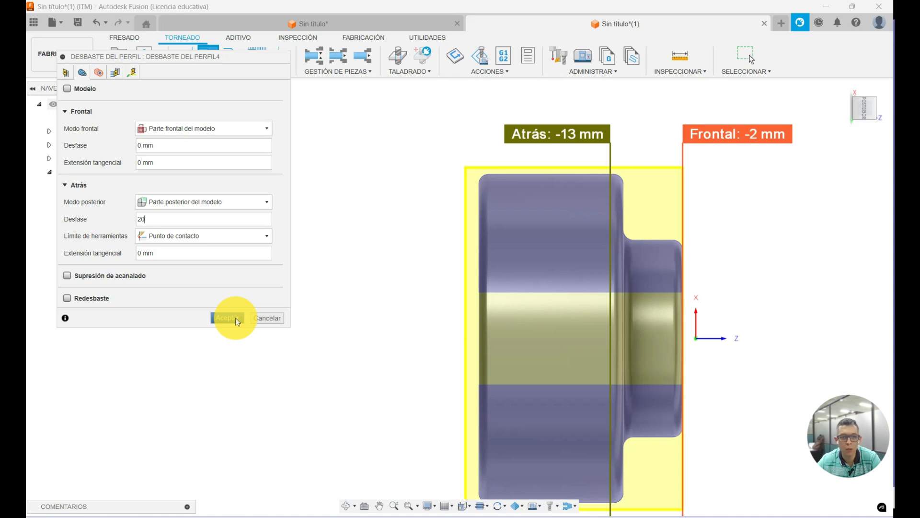
# - Disallow grooving in the roughing operation, enable uniform depths of cut with a 0.5 mm maximum depth, and accept it
pyautogui.click(114, 74)
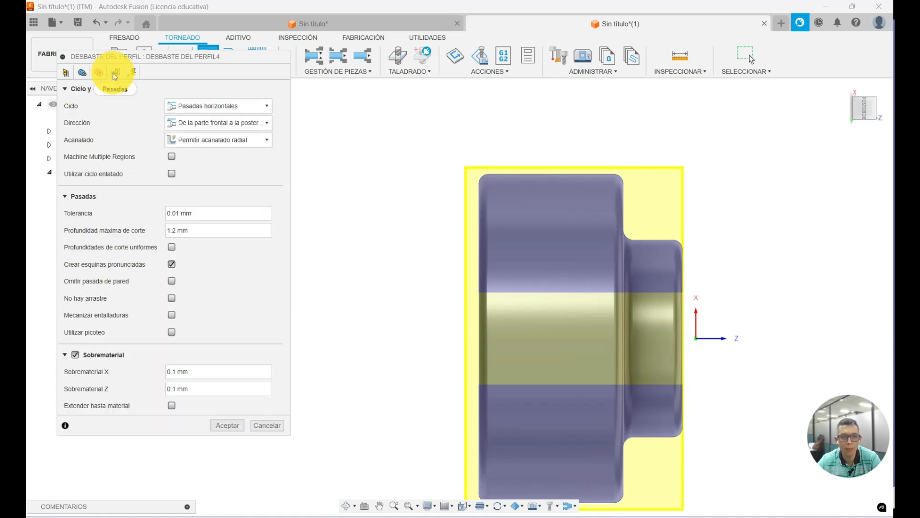
pyautogui.click(255, 141)
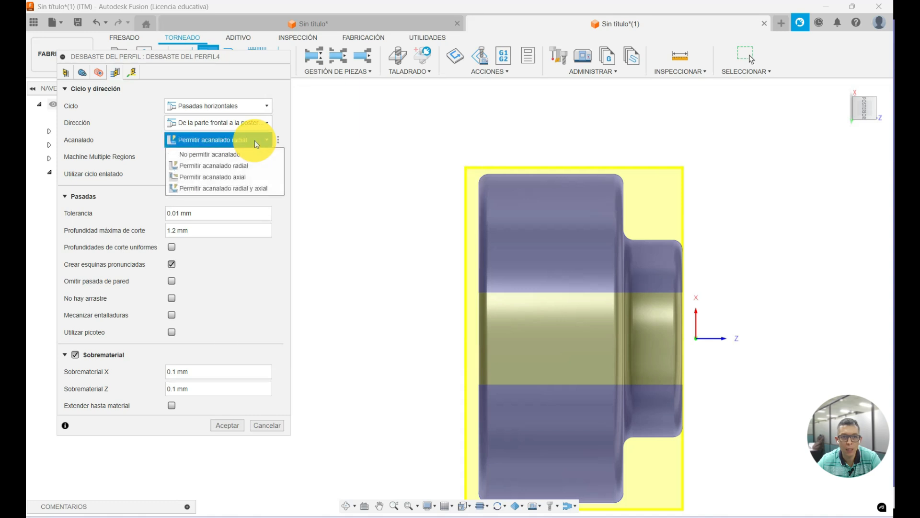
pyautogui.click(240, 155)
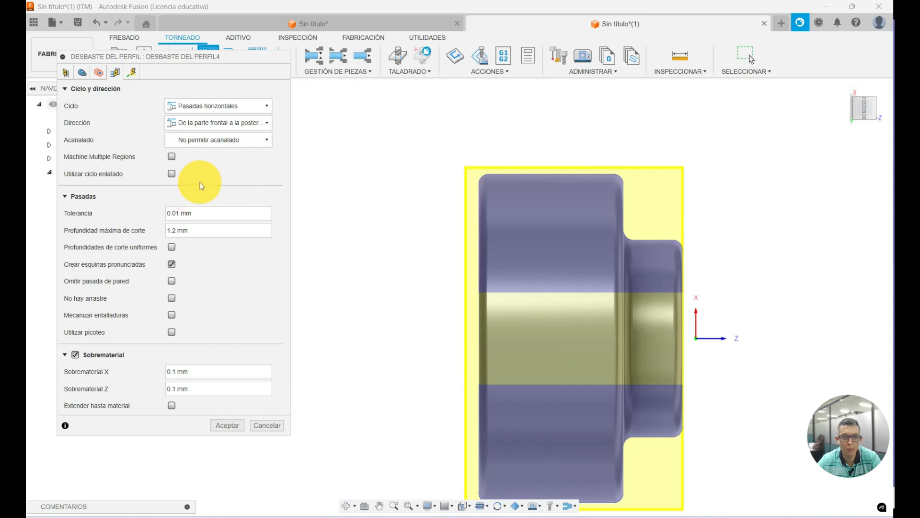
pyautogui.click(175, 246)
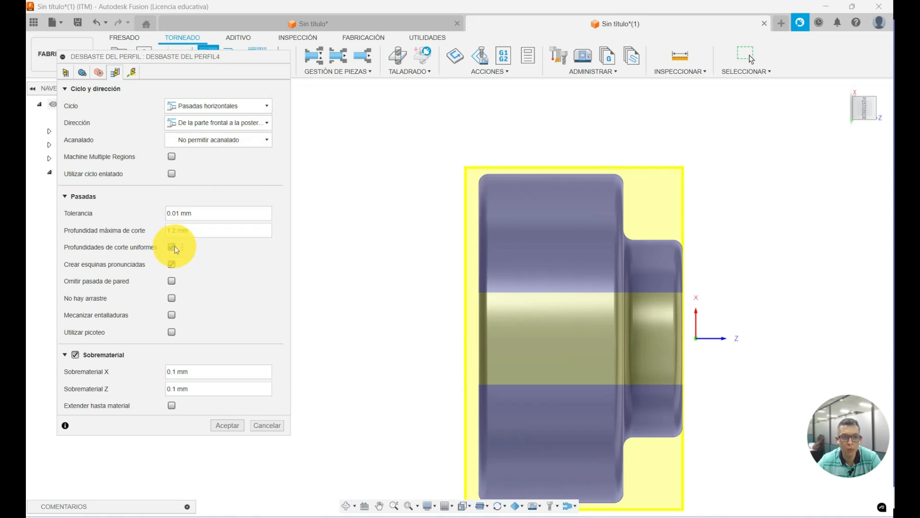
pyautogui.moveTo(175, 231); pyautogui.dragTo(163, 232)
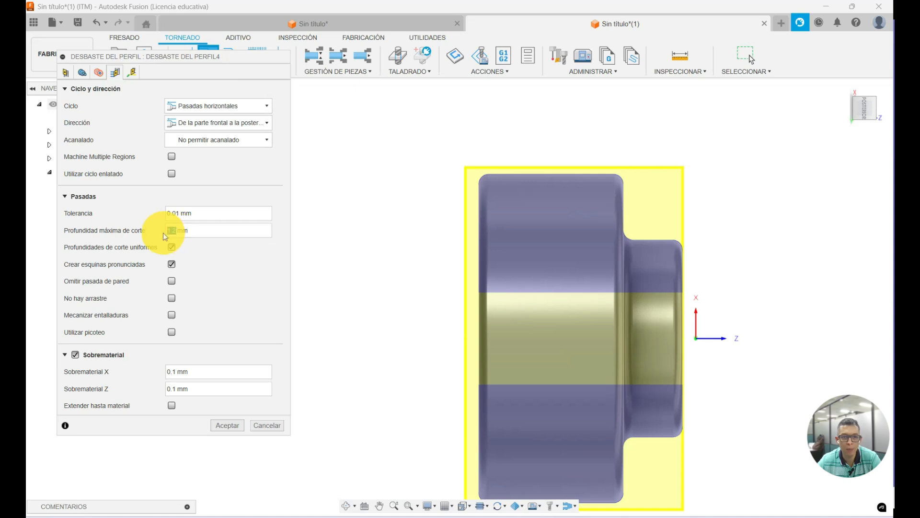
pyautogui.write('0')
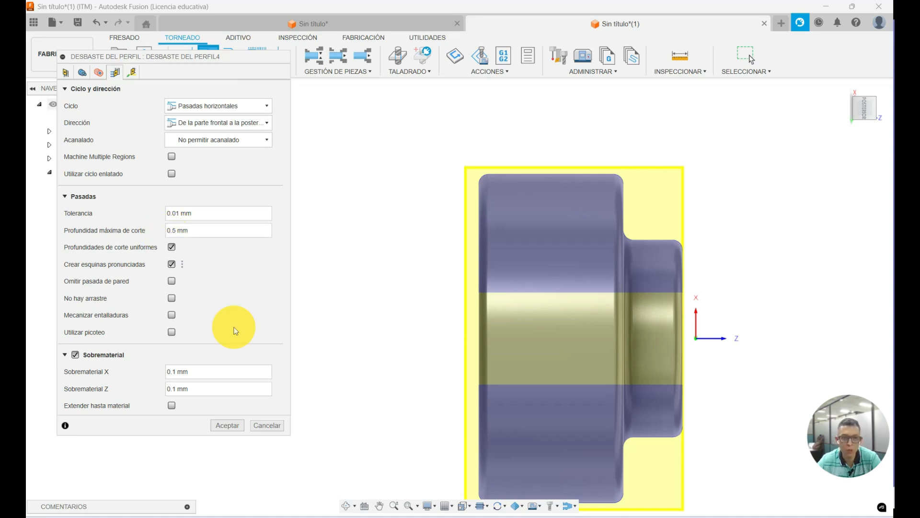
pyautogui.click(227, 425)
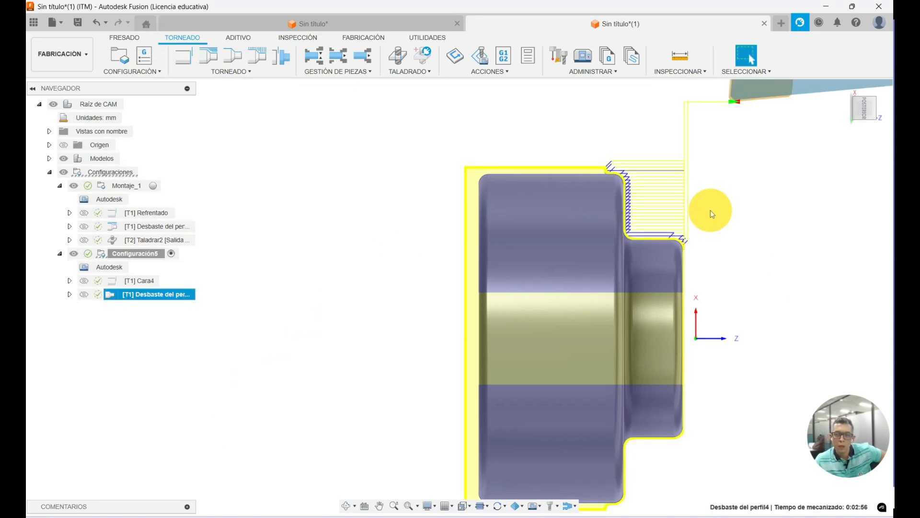
# - Start a turning profile finishing operation in the second setup and duplicate the right-hand CNMT09T308 tool 1 in the document's tool list
pyautogui.scroll(3, 710, 210)
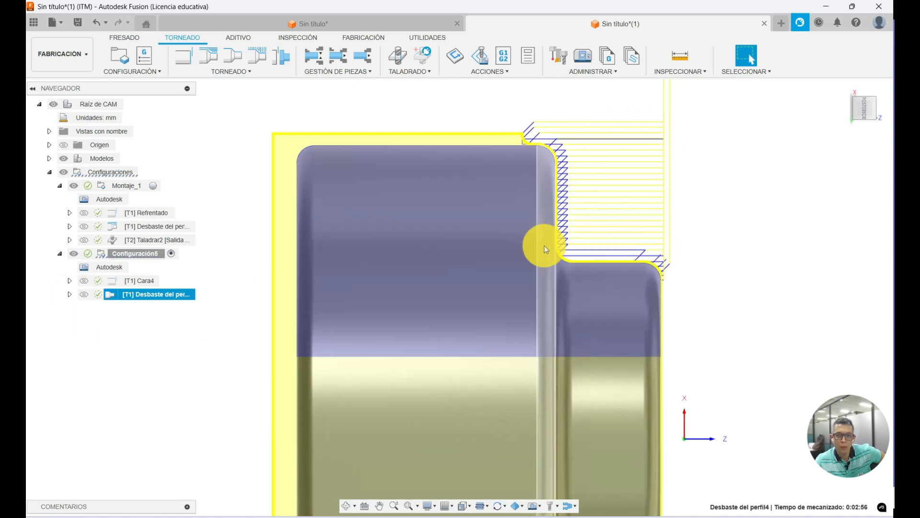
pyautogui.scroll(-2, 545, 245)
pyautogui.scroll(-1, 431, 249)
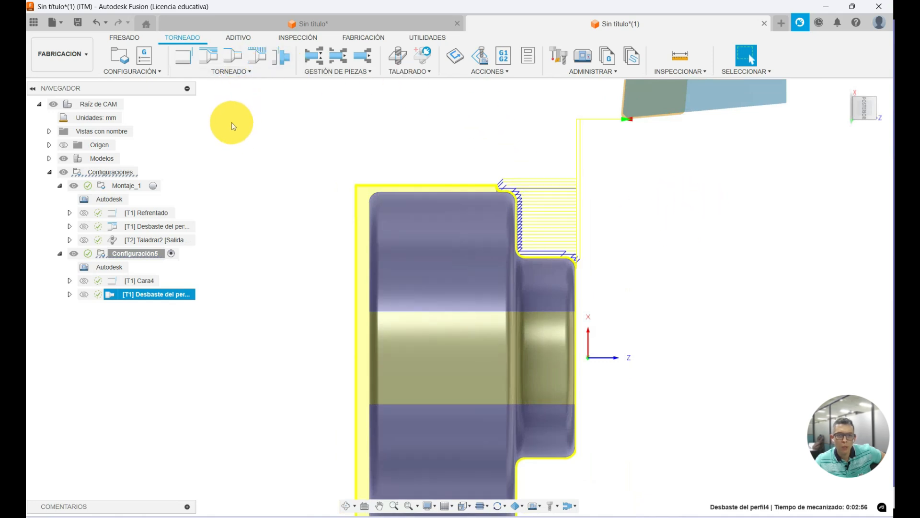
pyautogui.click(245, 72)
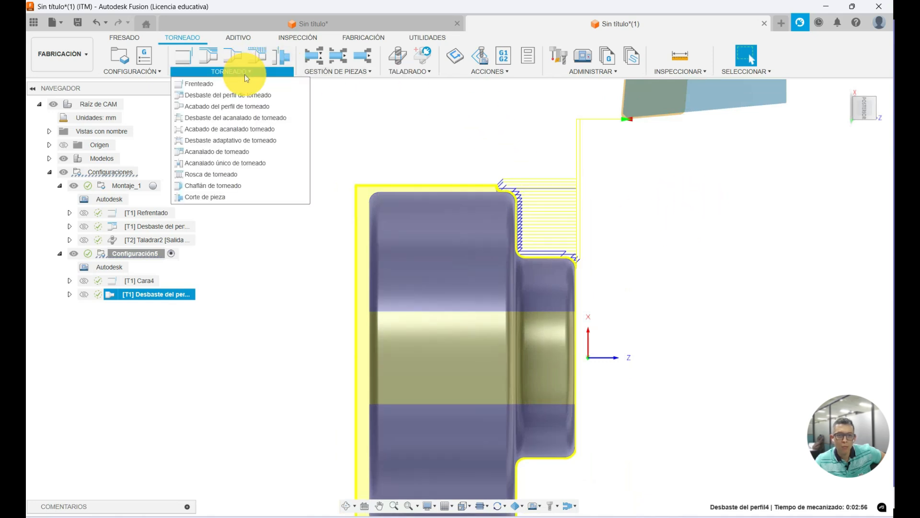
pyautogui.click(222, 108)
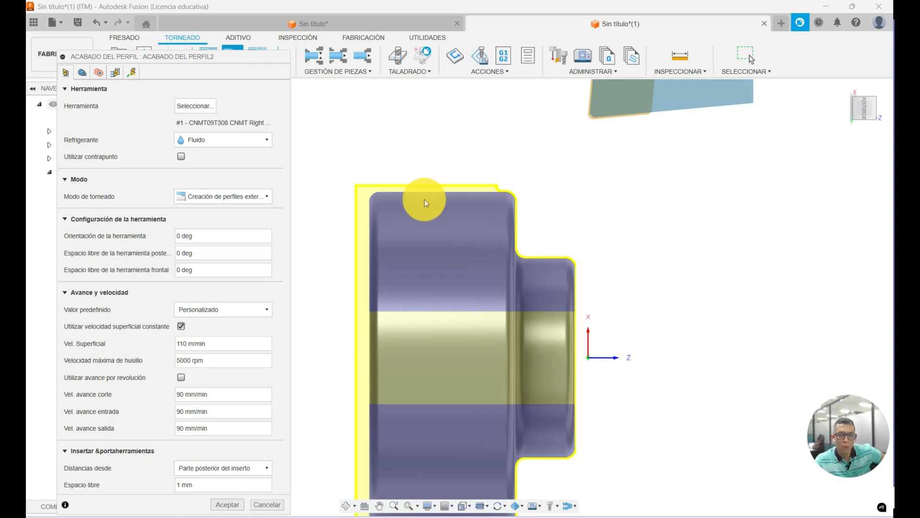
pyautogui.click(203, 105)
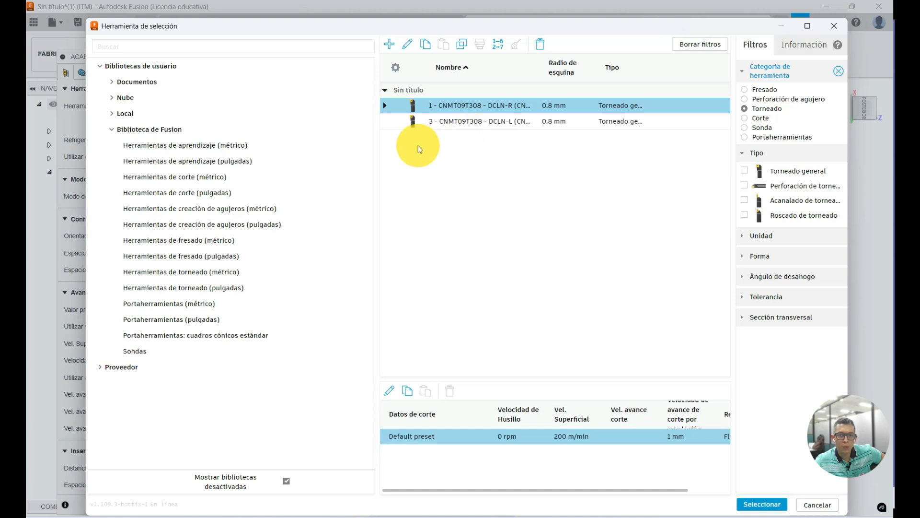
pyautogui.click(446, 110)
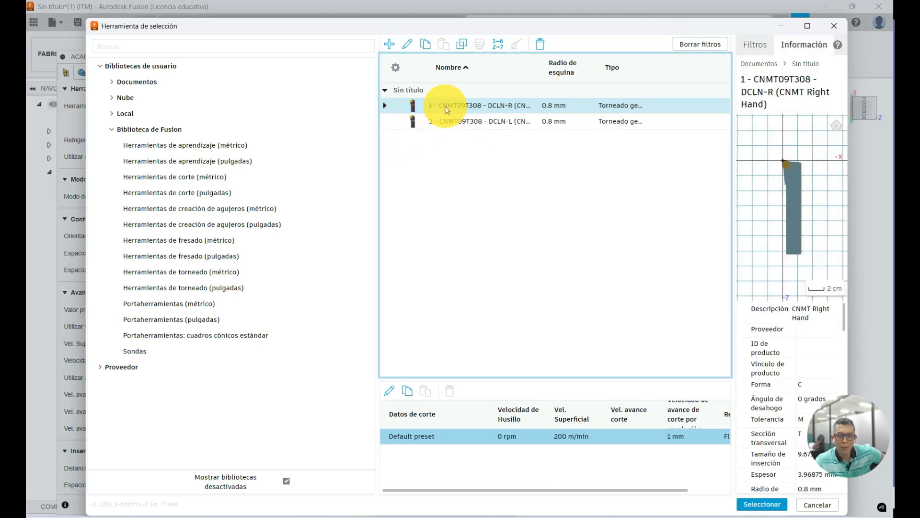
pyautogui.rightClick(445, 110)
pyautogui.click(486, 149)
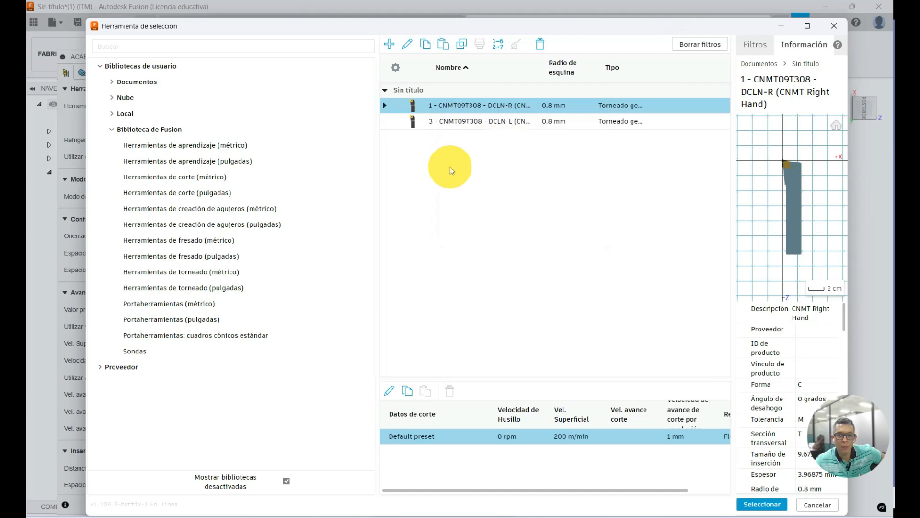
pyautogui.rightClick(450, 164)
pyautogui.click(478, 211)
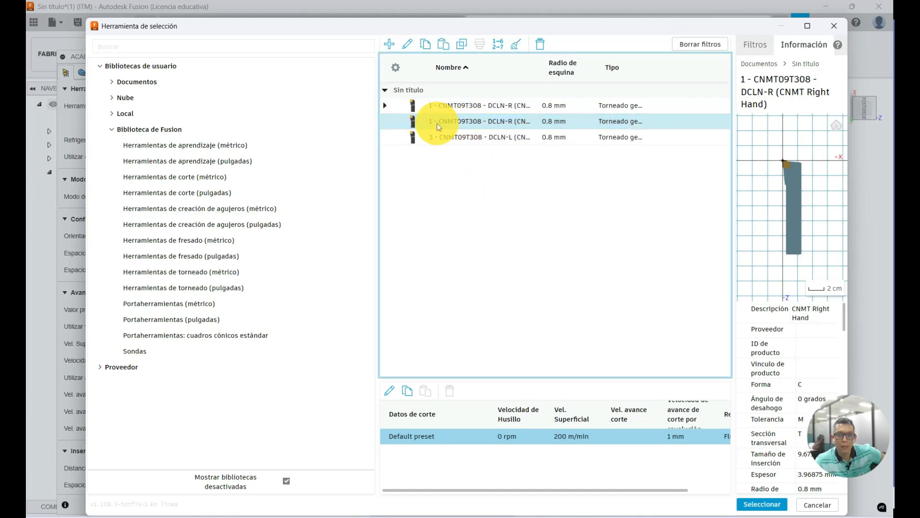
# - Change the duplicated tool's insert corner radius to 04 = 0.4 mm and choose that CNMT09T304 tool for the finishing operation
pyautogui.doubleClick(438, 122)
pyautogui.click(164, 71)
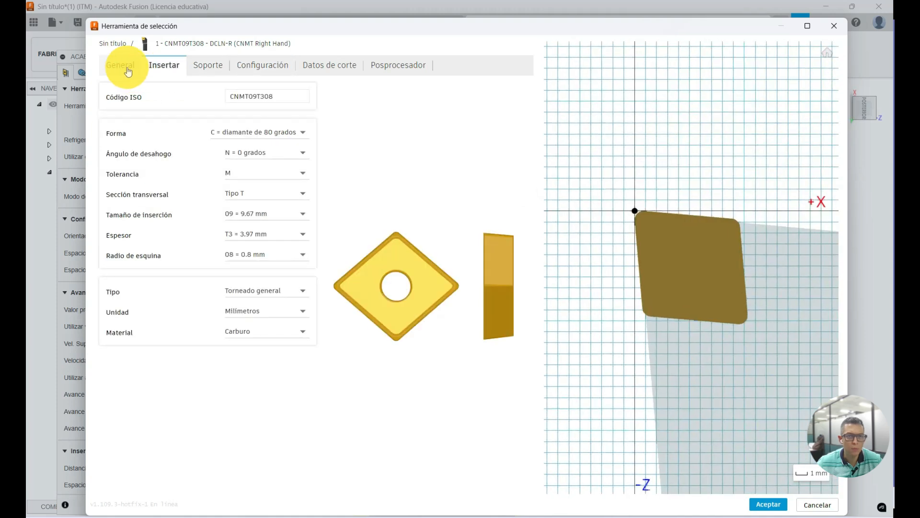
pyautogui.click(245, 256)
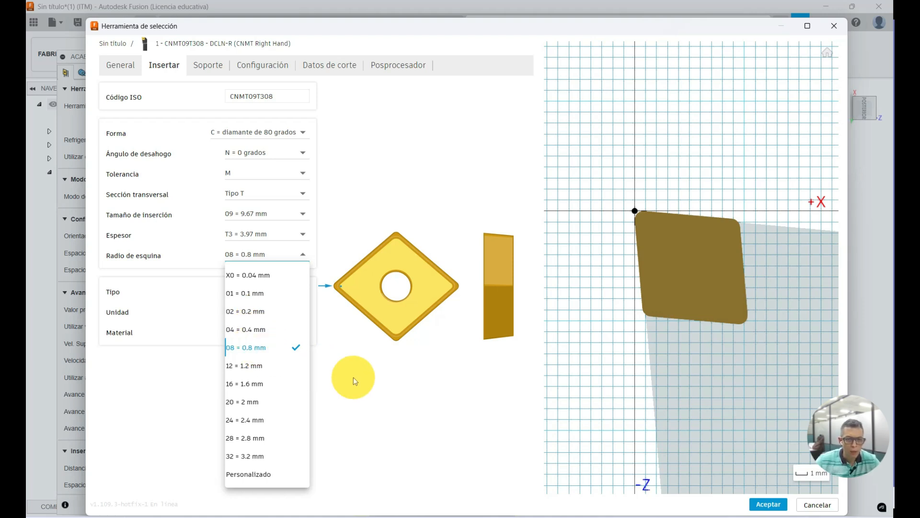
pyautogui.click(248, 332)
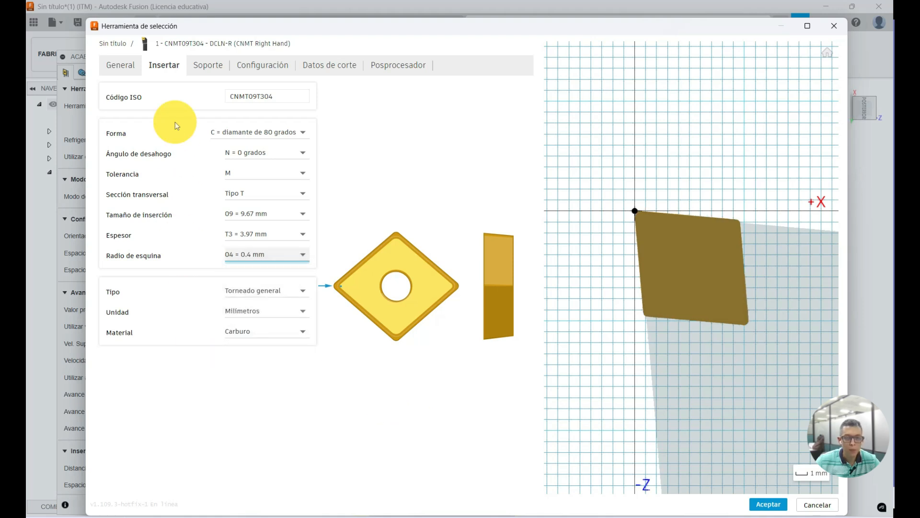
pyautogui.click(127, 72)
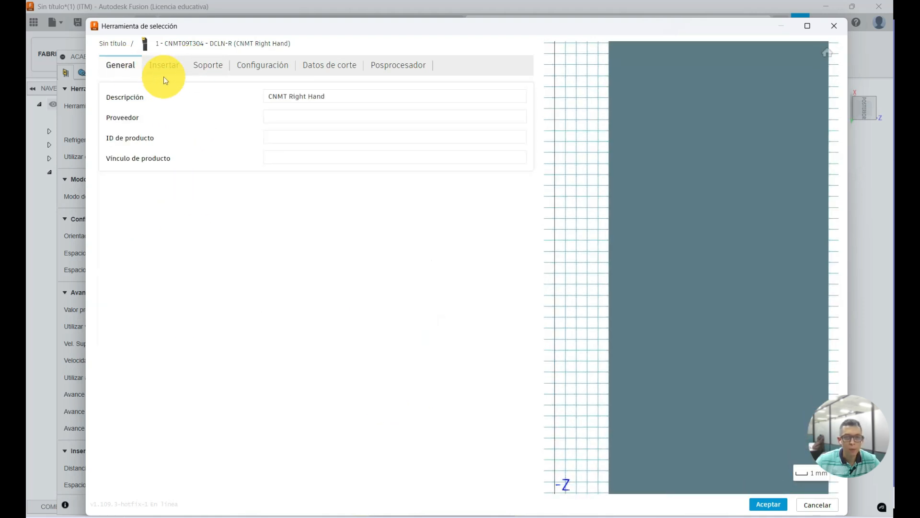
pyautogui.moveTo(436, 24); pyautogui.dragTo(430, 10)
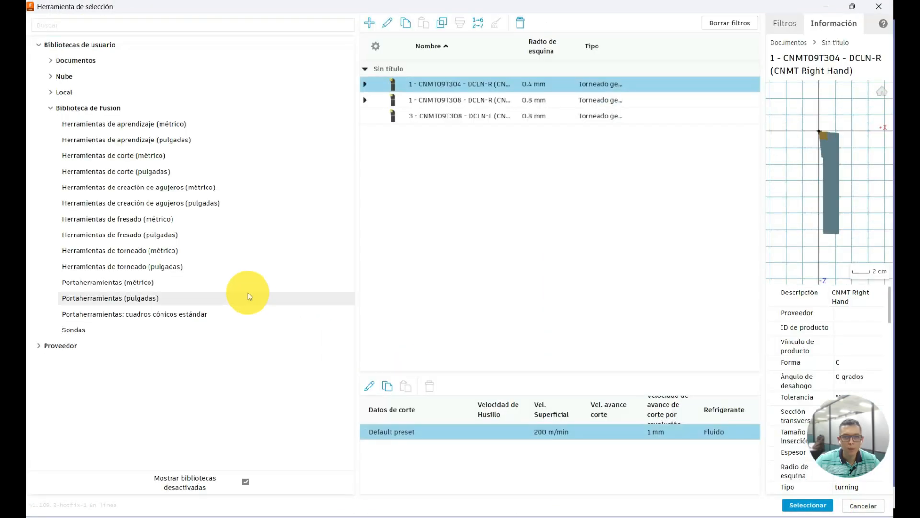
pyautogui.click(413, 91)
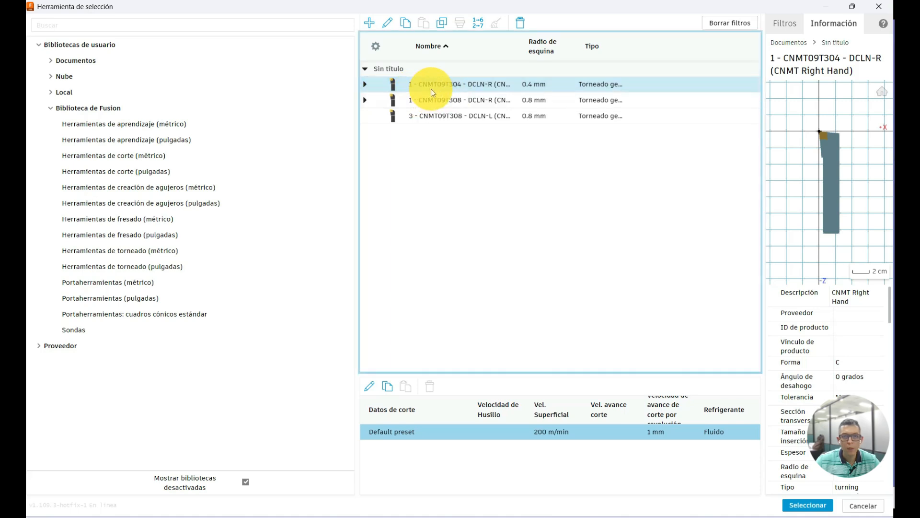
pyautogui.click(808, 505)
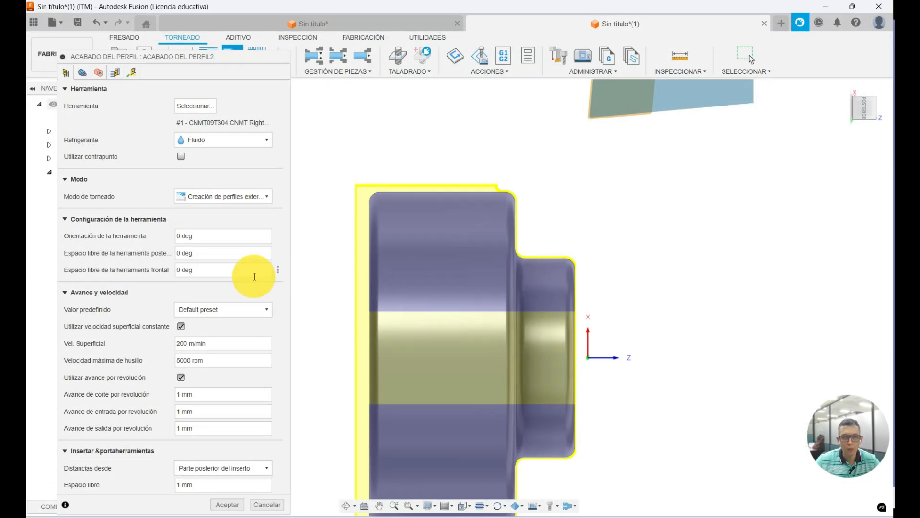
# - Set the finishing operation's stepover to 0.4 mm and disallow grooving
pyautogui.click(115, 72)
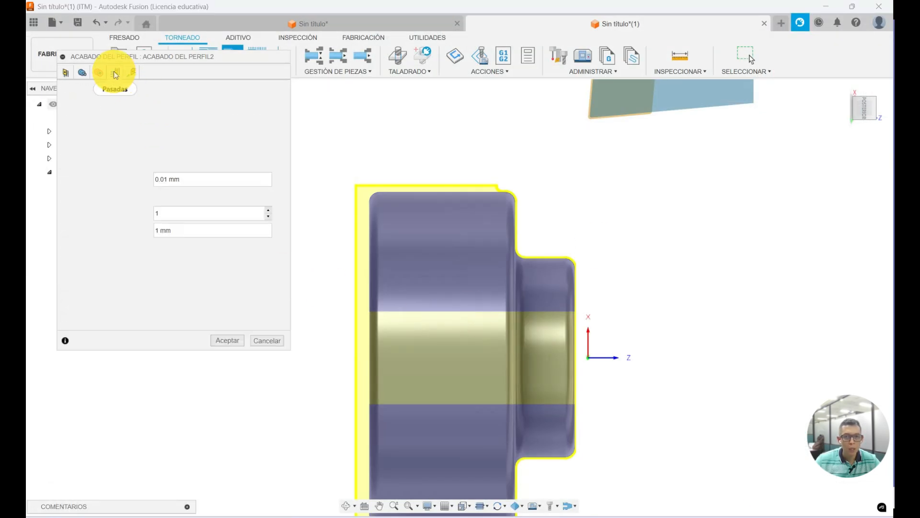
pyautogui.doubleClick(160, 213)
pyautogui.doubleClick(162, 232)
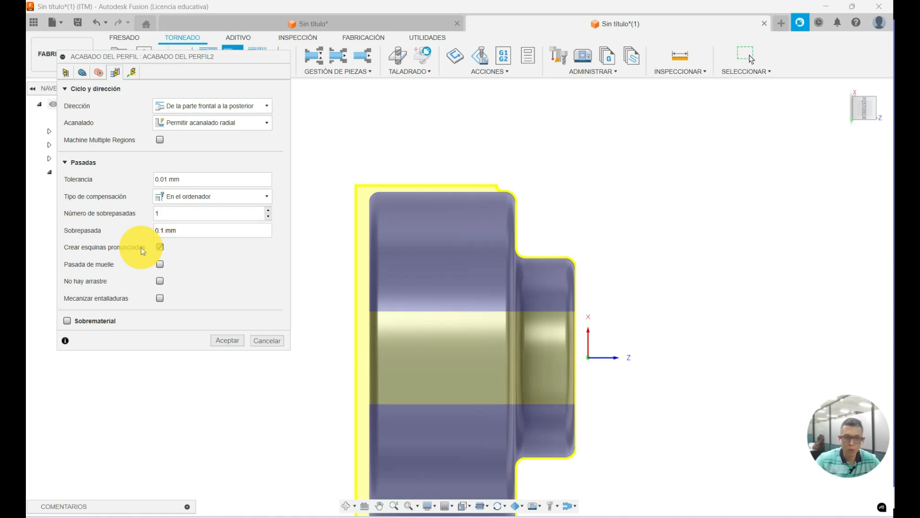
pyautogui.write('.4')
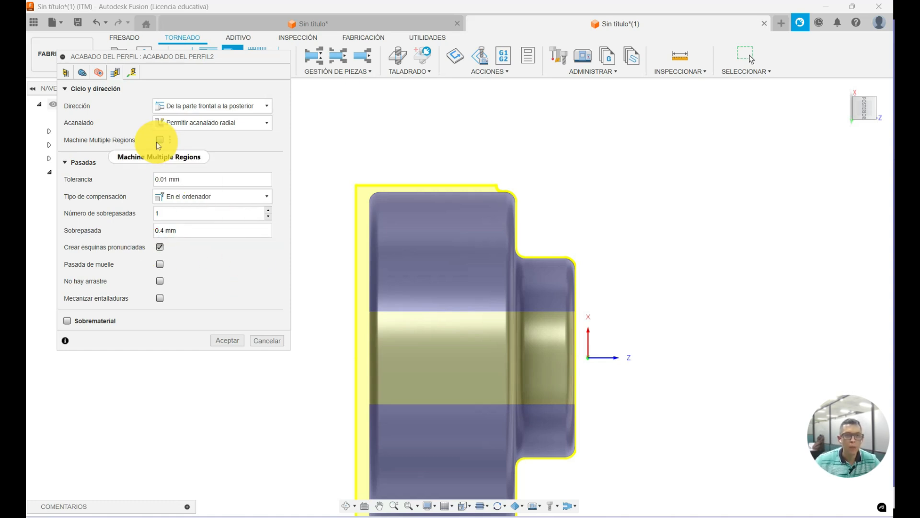
pyautogui.click(232, 125)
pyautogui.click(232, 139)
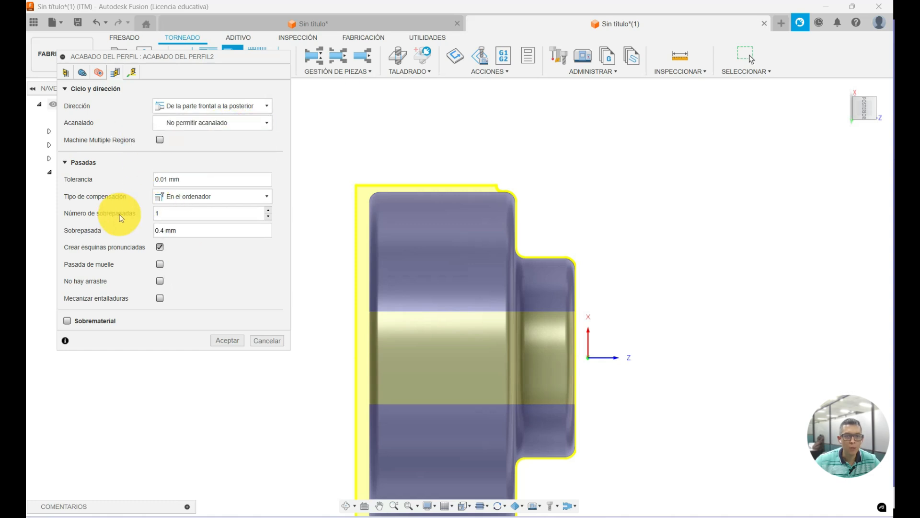
# - Offset the finishing limits by 20 mm from the model back and 1 mm from the model front
pyautogui.click(99, 72)
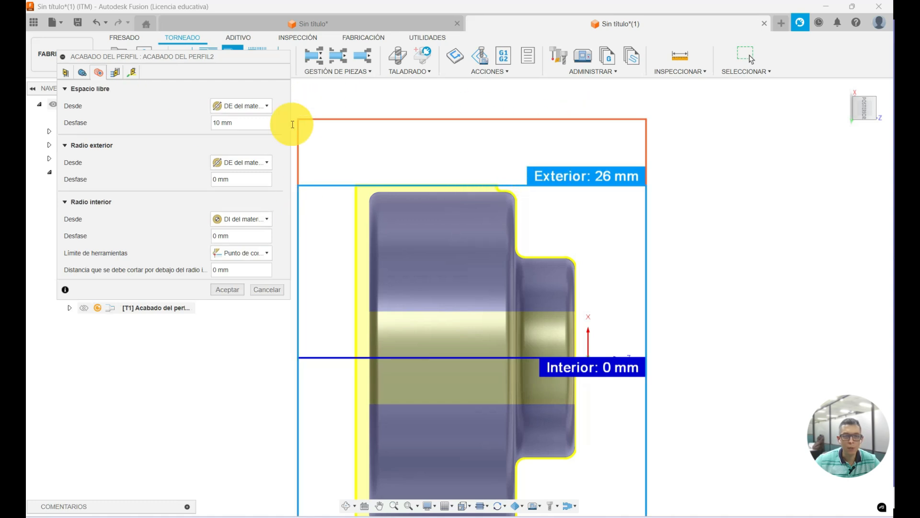
pyautogui.click(82, 73)
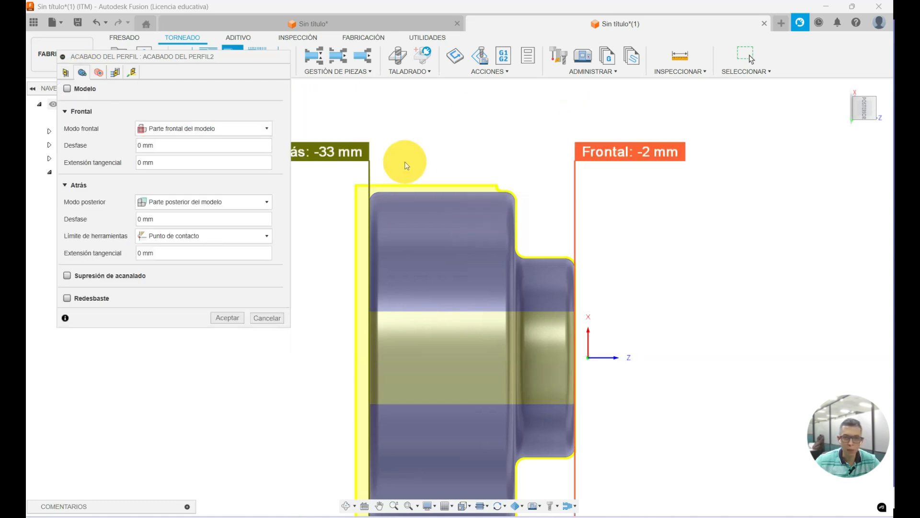
pyautogui.moveTo(369, 165); pyautogui.dragTo(487, 174)
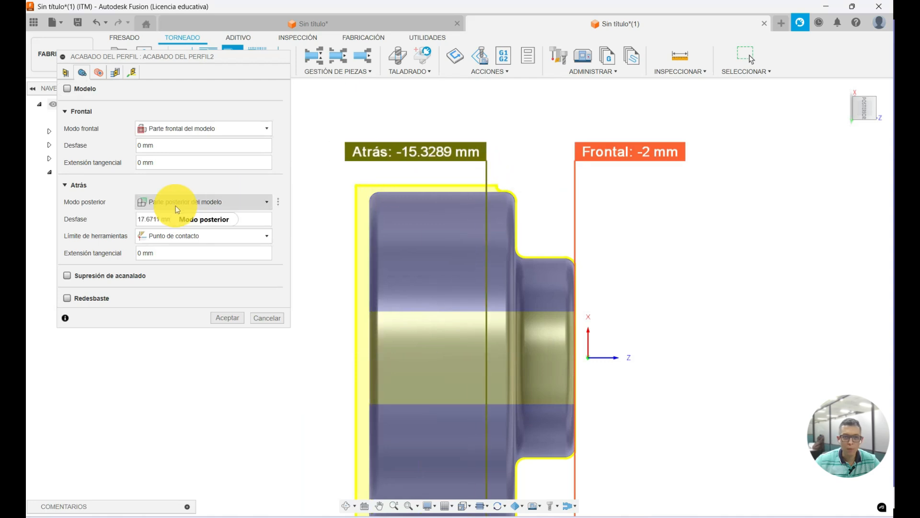
pyautogui.moveTo(197, 218); pyautogui.dragTo(130, 217)
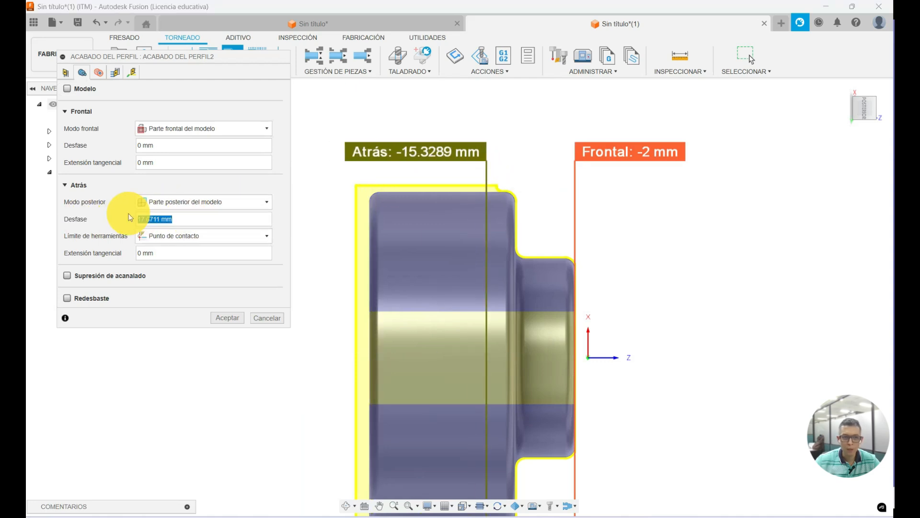
pyautogui.press('Return')
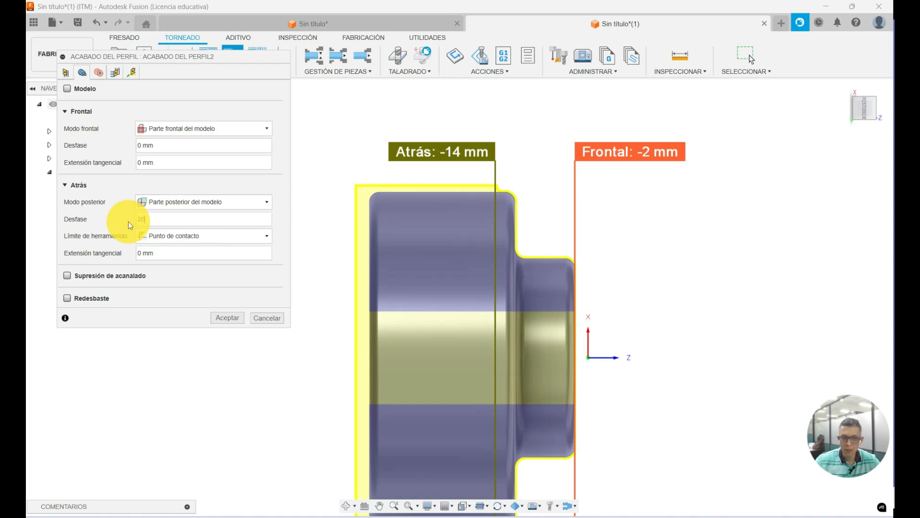
pyautogui.write('20')
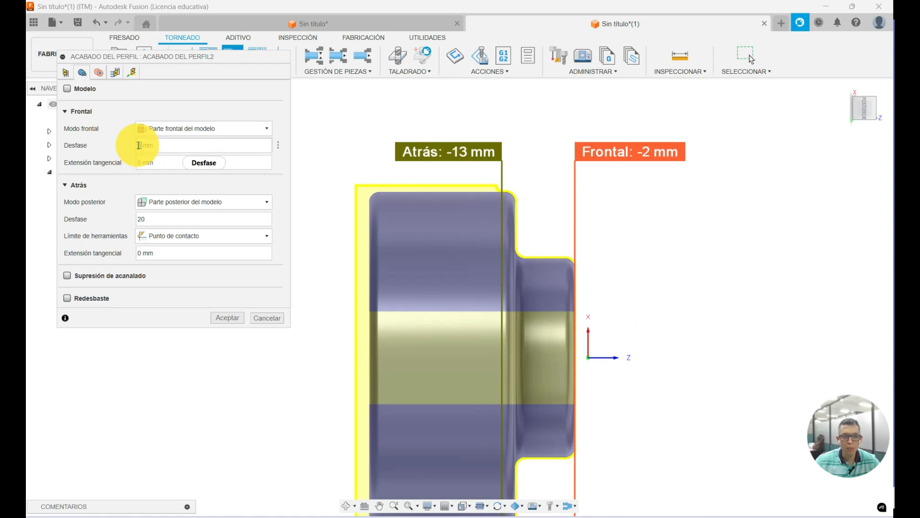
pyautogui.write('1')
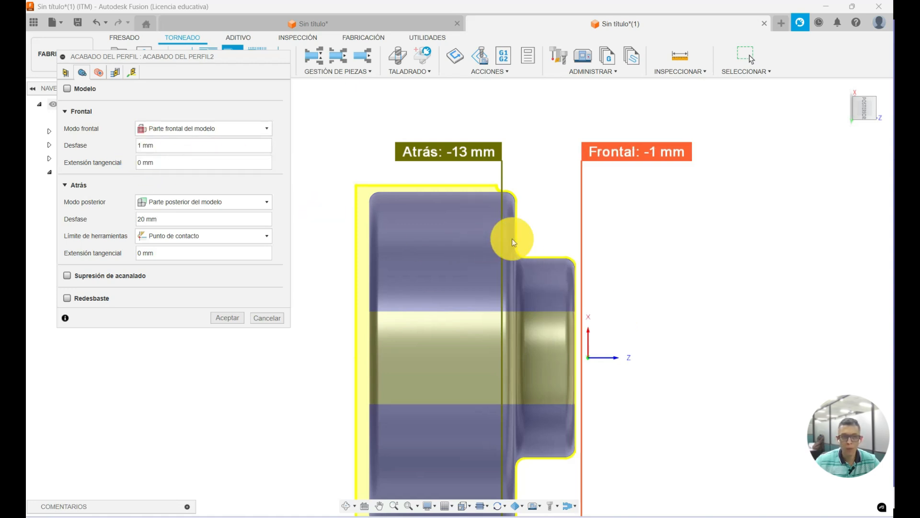
# - Define the finishing operation's inner radius by selection, using the cylindrical face of the central bore as its reference
pyautogui.keyDown('shift'); pyautogui.moveTo(689, 302); pyautogui.dragTo(577, 312, button='middle'); pyautogui.keyUp('shift')
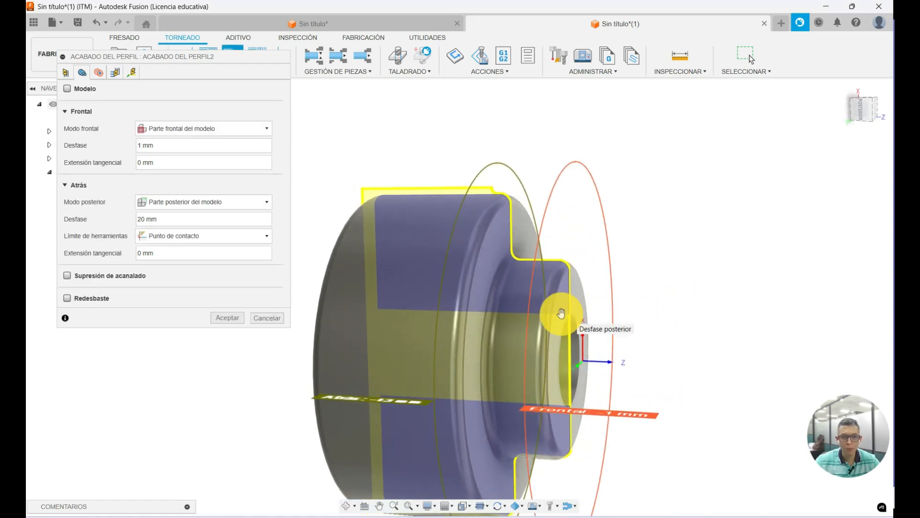
pyautogui.click(99, 73)
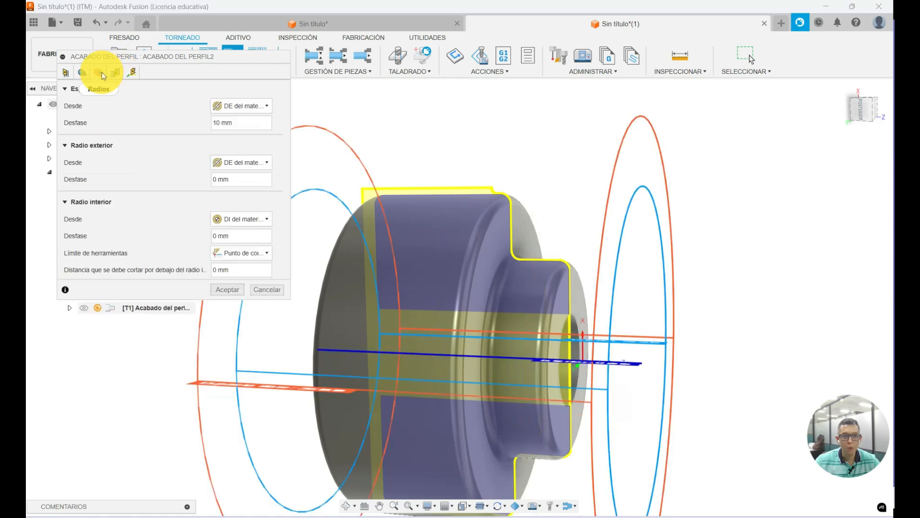
pyautogui.click(854, 112)
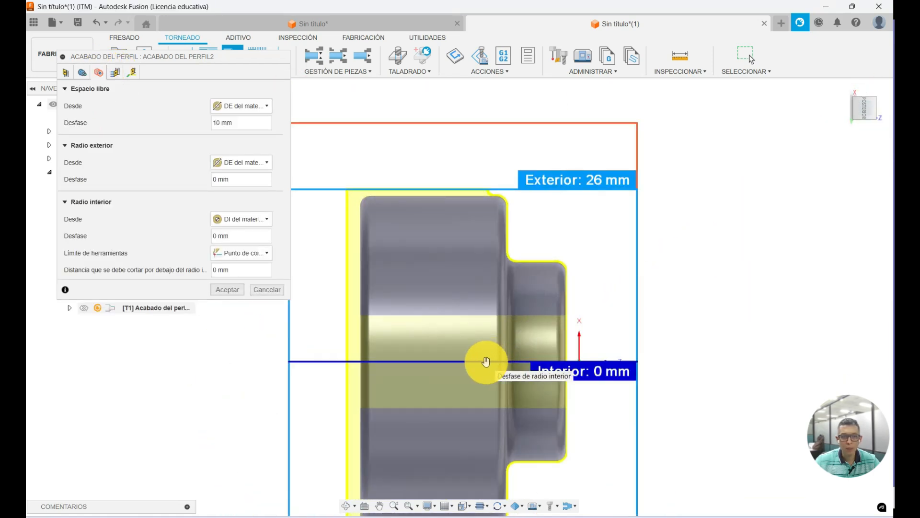
pyautogui.click(237, 220)
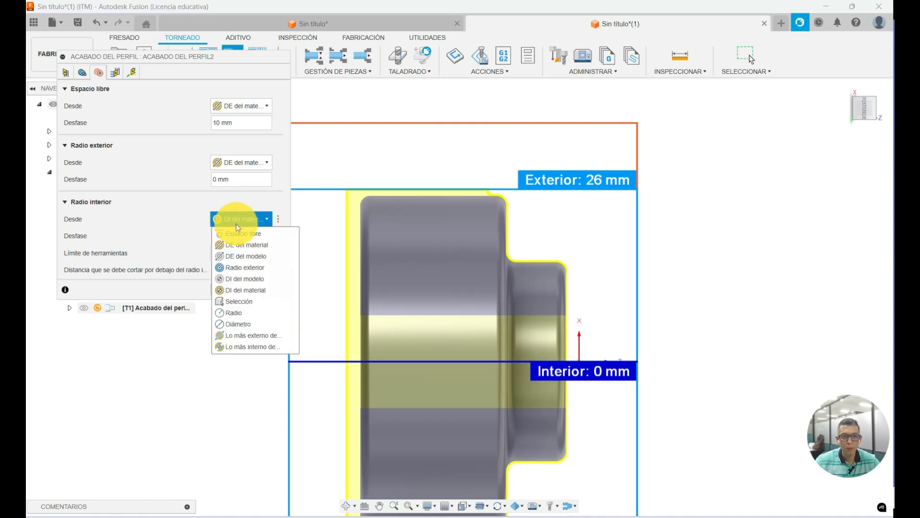
pyautogui.click(247, 301)
pyautogui.keyDown('shift'); pyautogui.moveTo(708, 312); pyautogui.dragTo(596, 355, button='middle'); pyautogui.keyUp('shift')
pyautogui.click(569, 359)
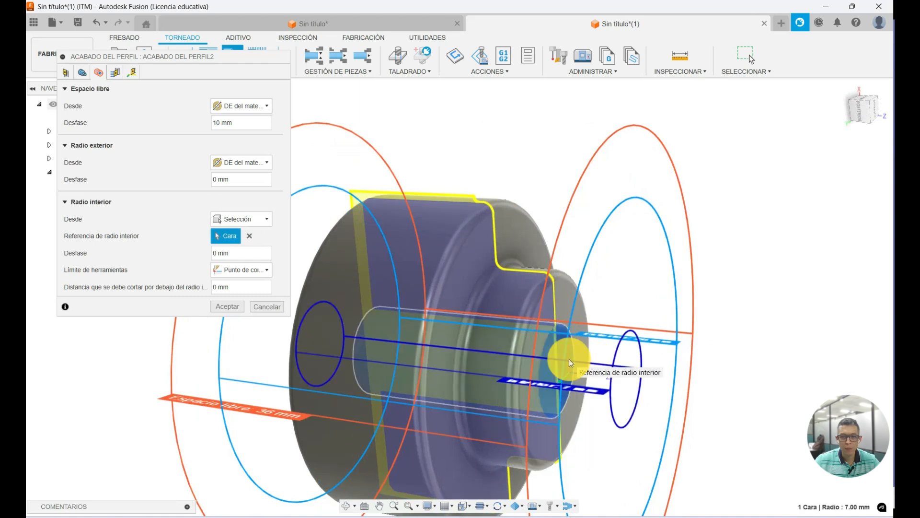
pyautogui.click(861, 117)
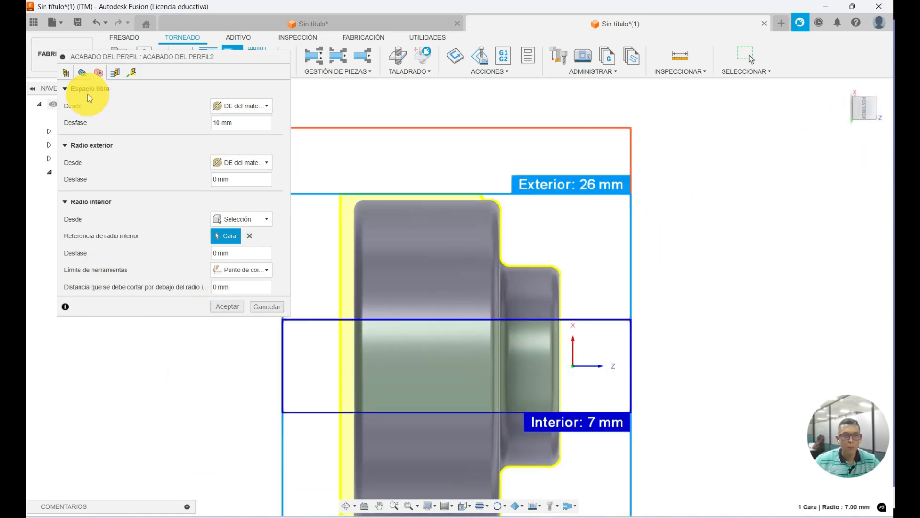
# - Recheck the finishing operation's geometry and tool settings, then accept it to generate the toolpath
pyautogui.click(82, 75)
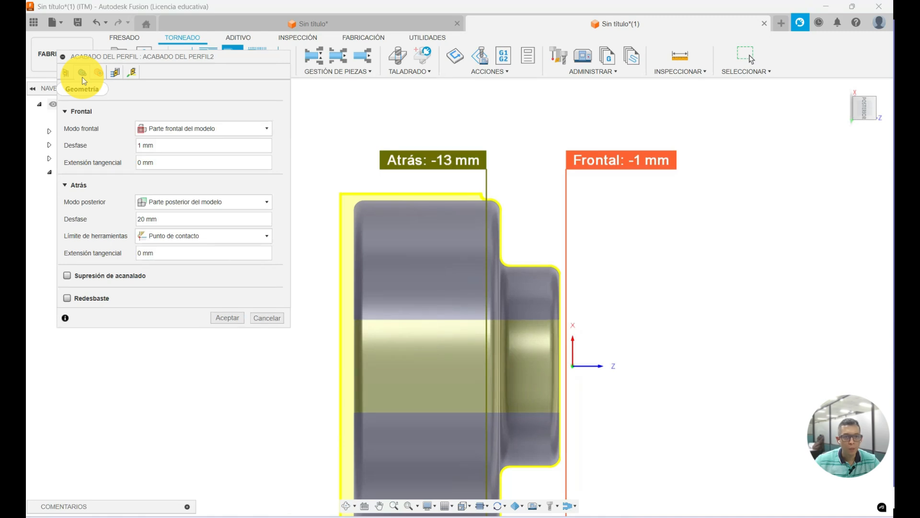
pyautogui.click(67, 73)
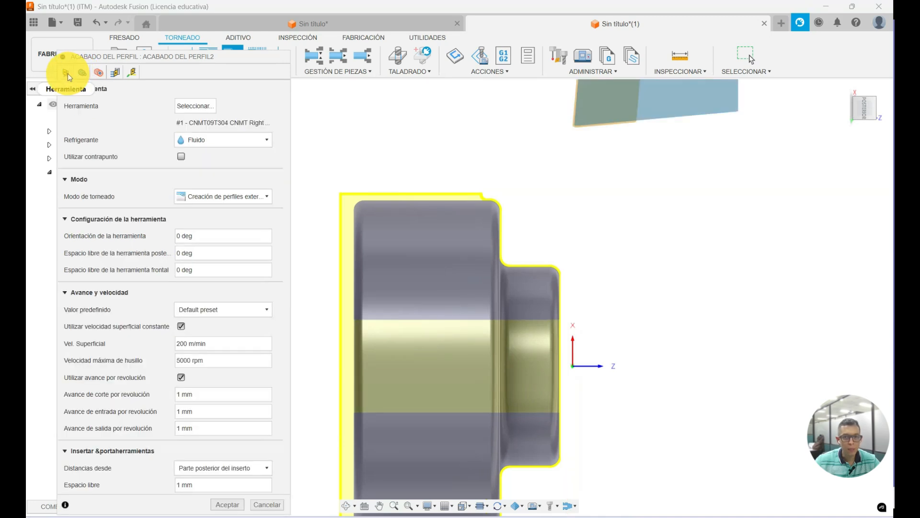
pyautogui.click(82, 74)
pyautogui.click(227, 316)
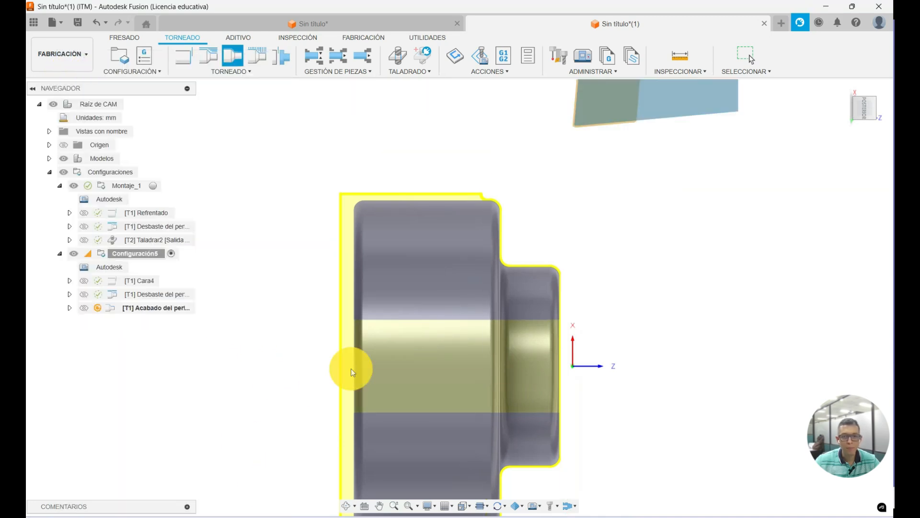
pyautogui.scroll(-1, 569, 362)
pyautogui.scroll(3, 569, 362)
pyautogui.scroll(-1, 552, 313)
pyautogui.scroll(-1, 602, 248)
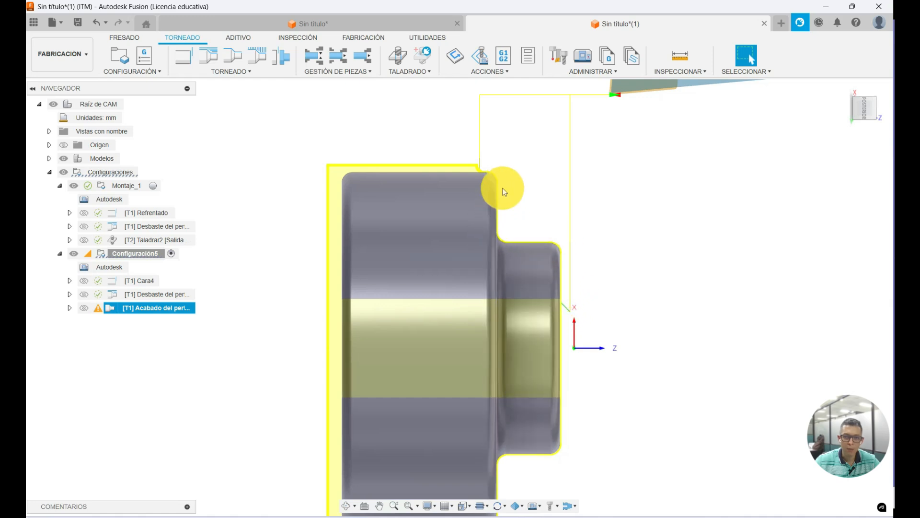
# - Collapse both setups and generate toolpaths for all configurations, declining to recalculate operations that are already up to date
pyautogui.click(60, 254)
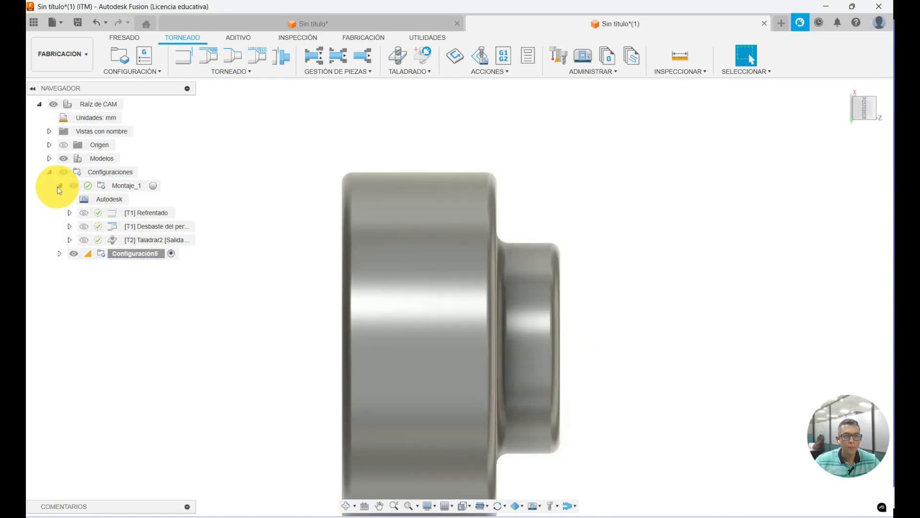
pyautogui.click(59, 187)
pyautogui.click(110, 172)
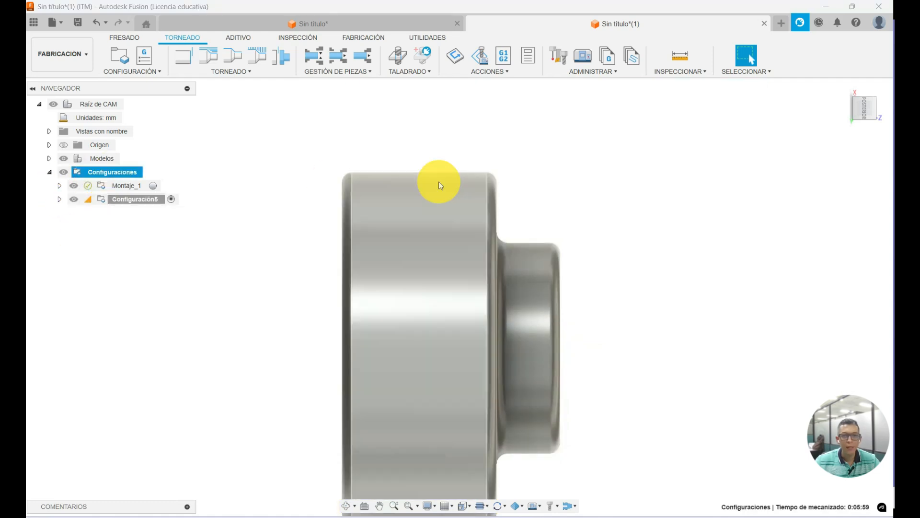
pyautogui.click(462, 58)
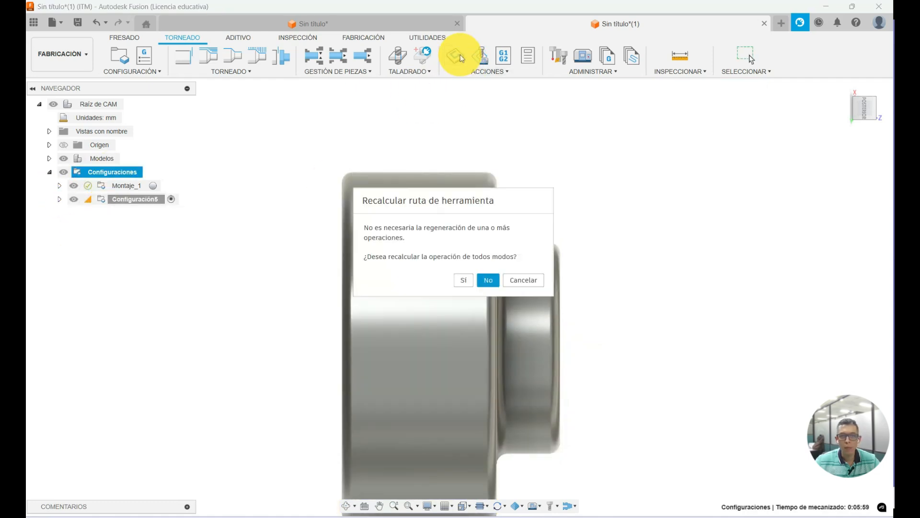
pyautogui.click(490, 280)
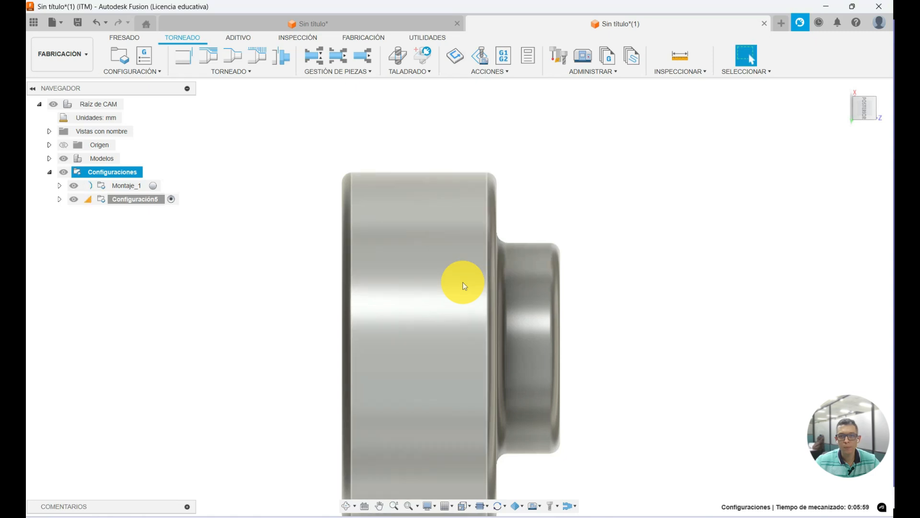
pyautogui.scroll(-3, 412, 318)
pyautogui.scroll(1, 151, 433)
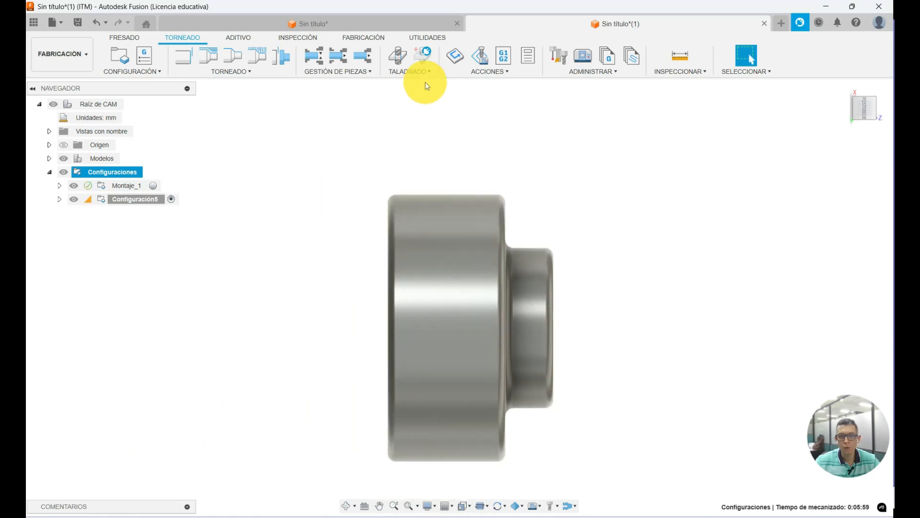
# - Simulate all configurations, jump to the early part of the second setup's profile roughing, and exit the simulation
pyautogui.click(482, 56)
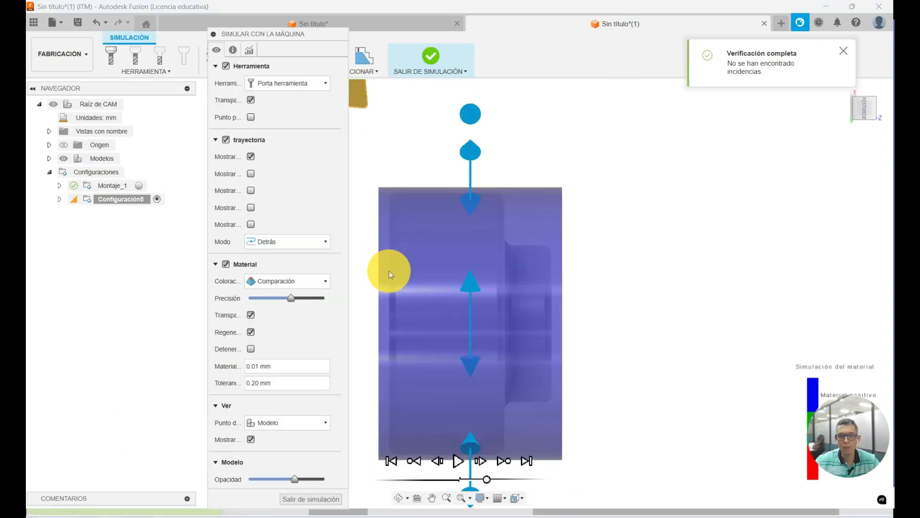
pyautogui.scroll(-2, 391, 271)
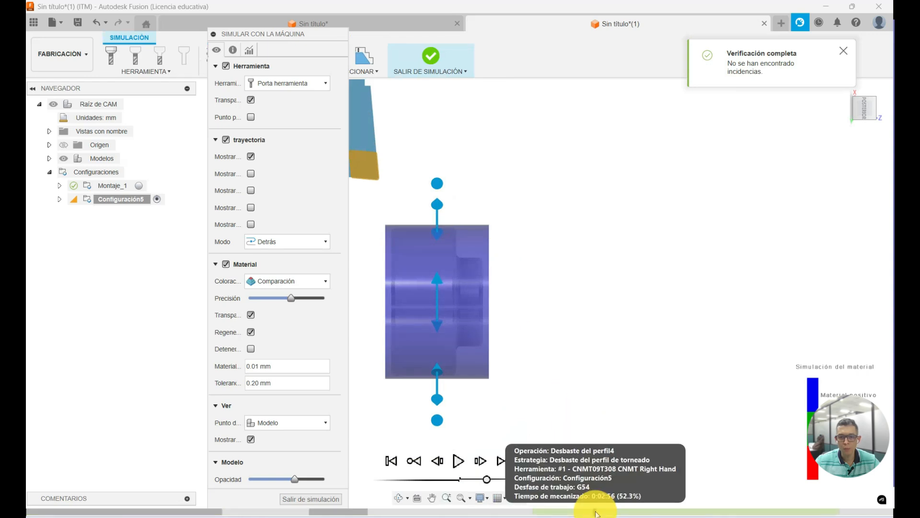
pyautogui.click(553, 512)
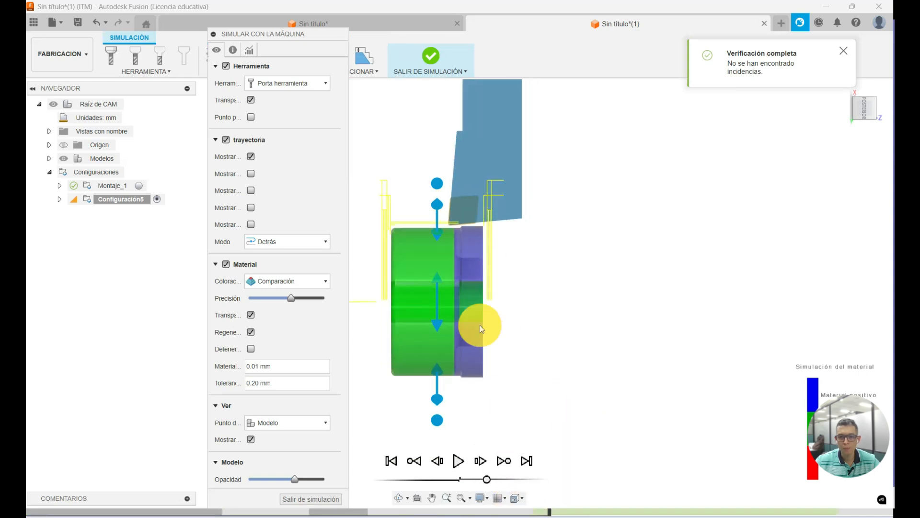
pyautogui.click(311, 498)
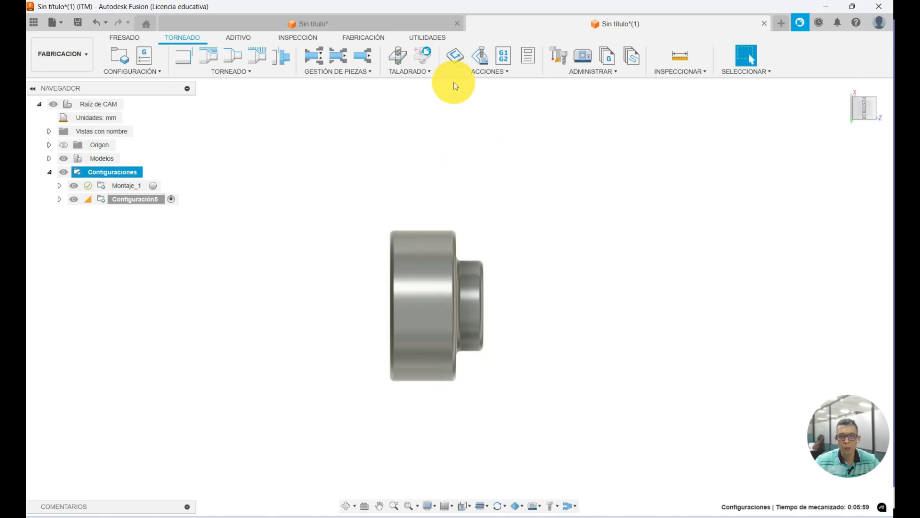
# - Simulate both setups again from the start and play the whole machining sequence, adjusting the playback speed along the way
pyautogui.click(480, 55)
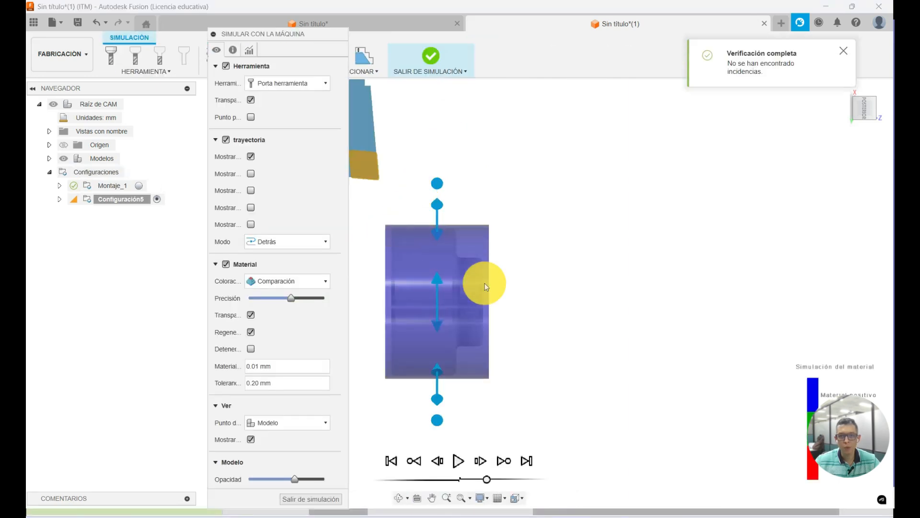
pyautogui.scroll(-5, 544, 280)
pyautogui.scroll(5, 471, 253)
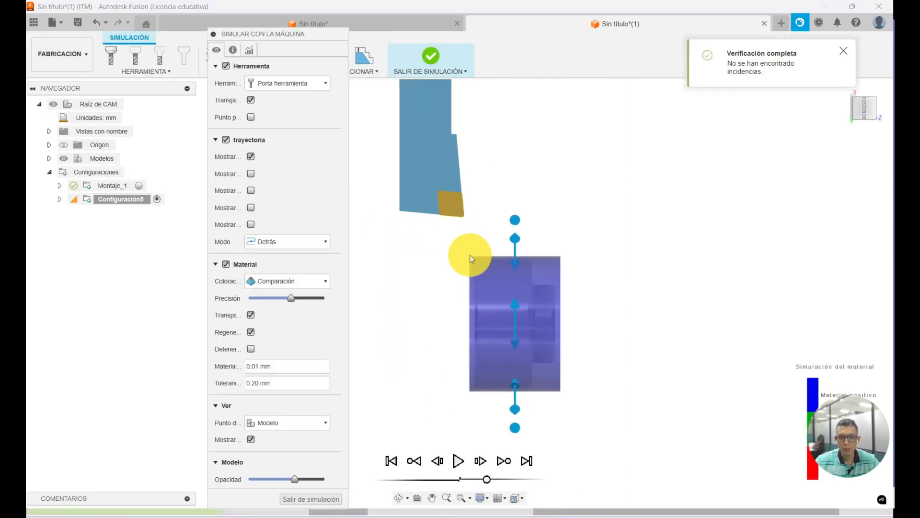
pyautogui.scroll(1, 471, 259)
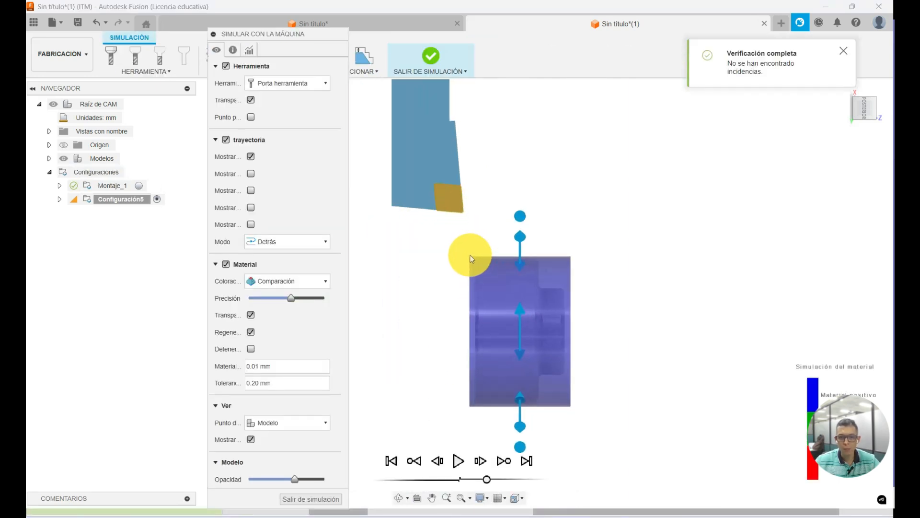
pyautogui.click(456, 461)
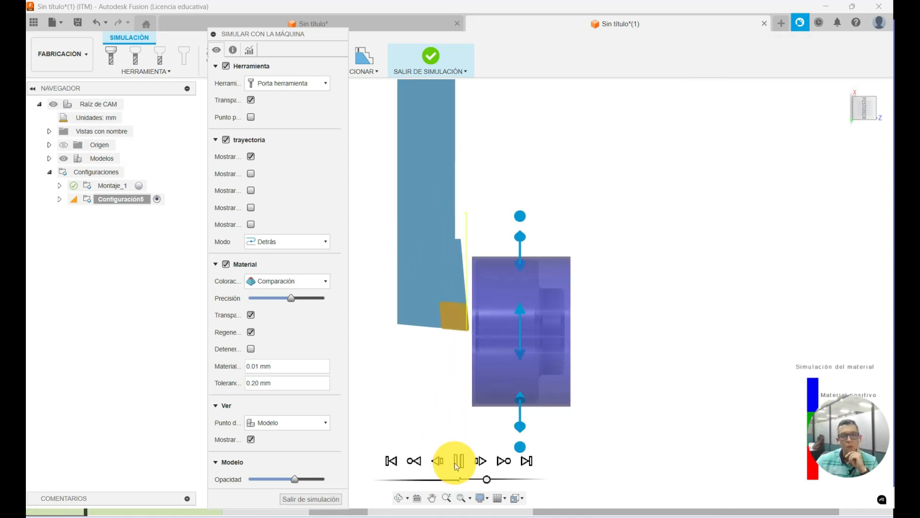
pyautogui.moveTo(487, 480); pyautogui.dragTo(493, 482)
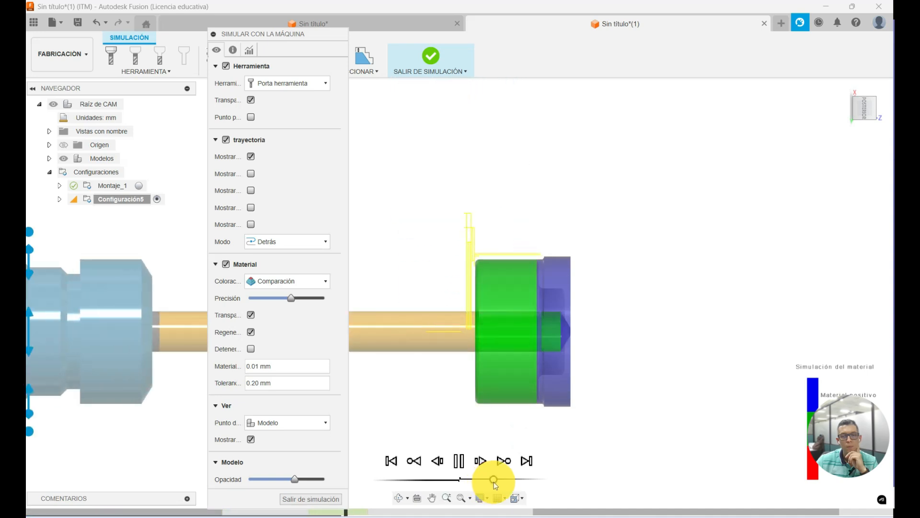
pyautogui.moveTo(494, 480)
pyautogui.mouseDown()
pyautogui.moveTo(479, 481)
pyautogui.moveTo(490, 480)
pyautogui.mouseUp()
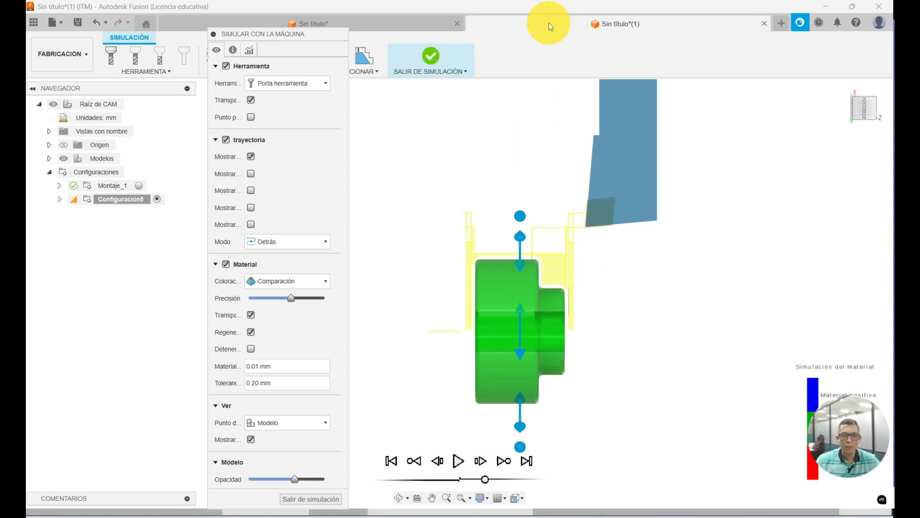
# - Check the simulation's machining statistics, exit the simulation, and examine the part from its large-diameter side
pyautogui.click(250, 51)
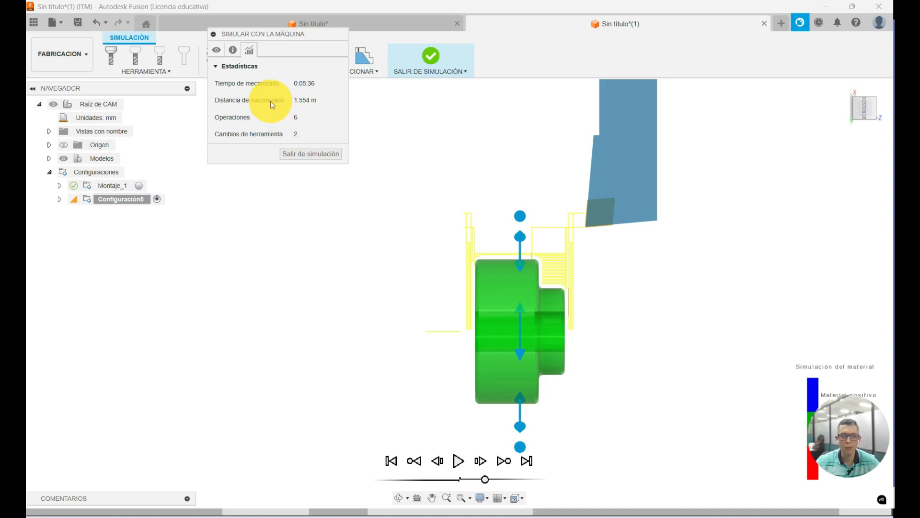
pyautogui.click(216, 50)
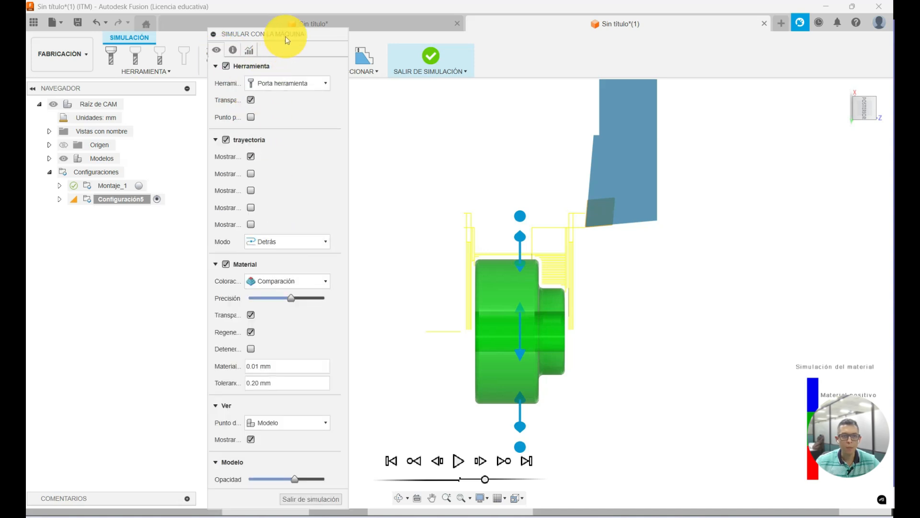
pyautogui.click(268, 466)
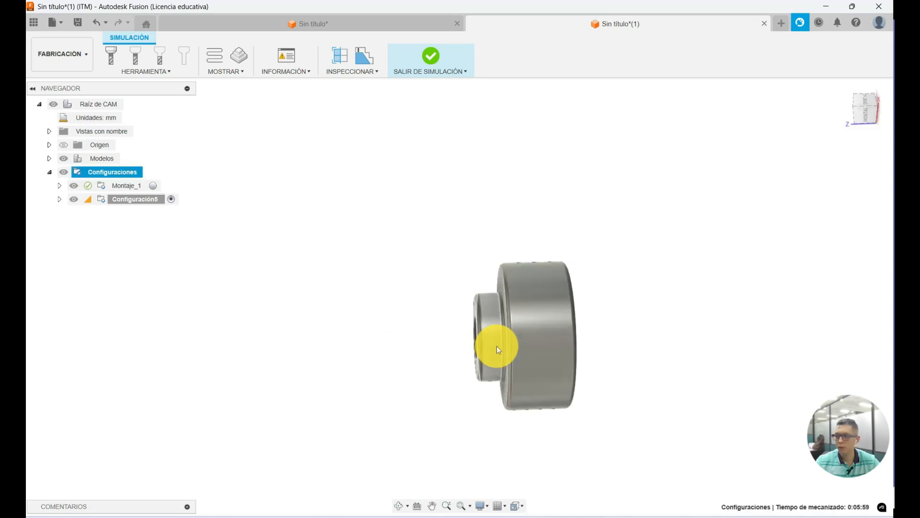
pyautogui.keyDown('shift'); pyautogui.moveTo(688, 360); pyautogui.dragTo(649, 414, button='middle'); pyautogui.keyUp('shift')
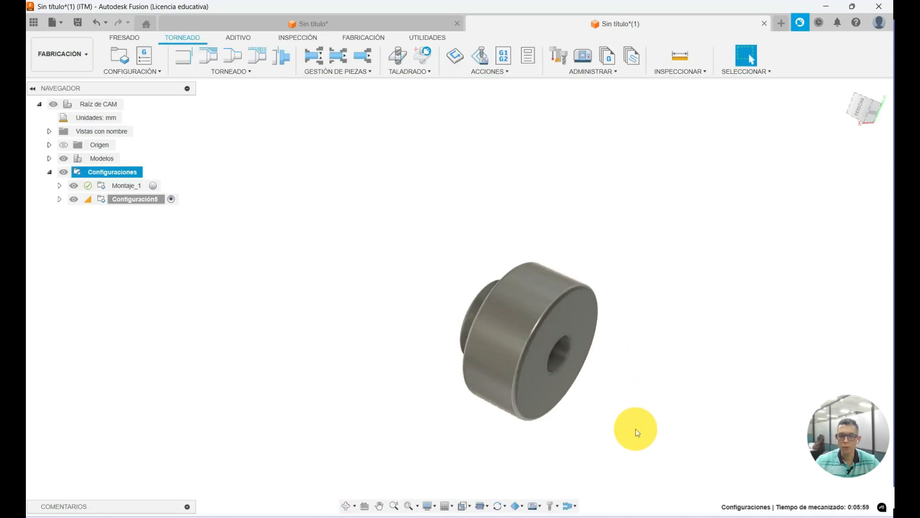
pyautogui.scroll(3, 636, 429)
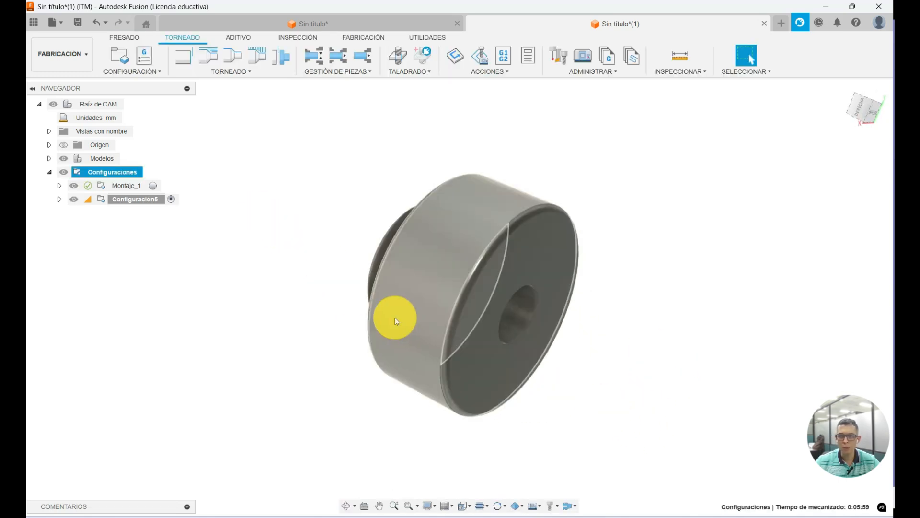